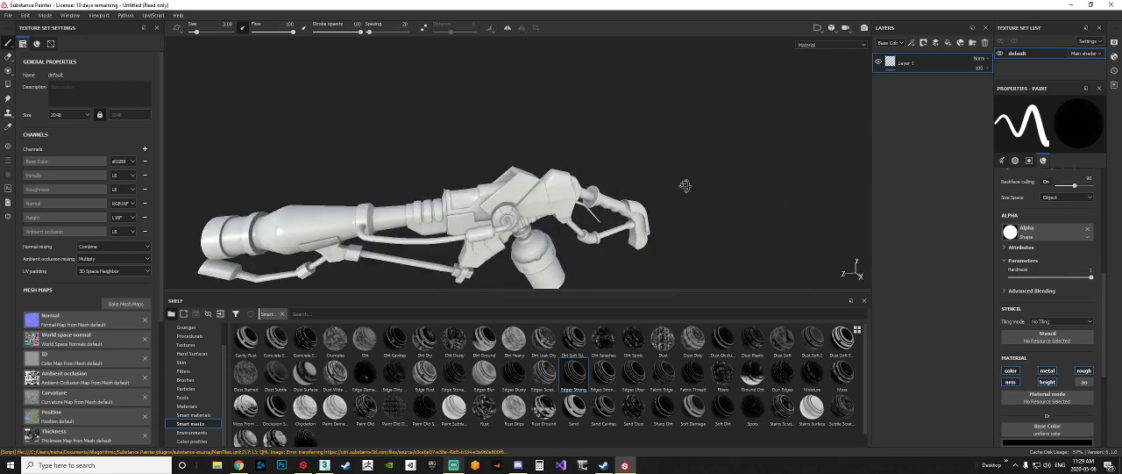
left_click_drag(536, 241, 579, 201, "alt")
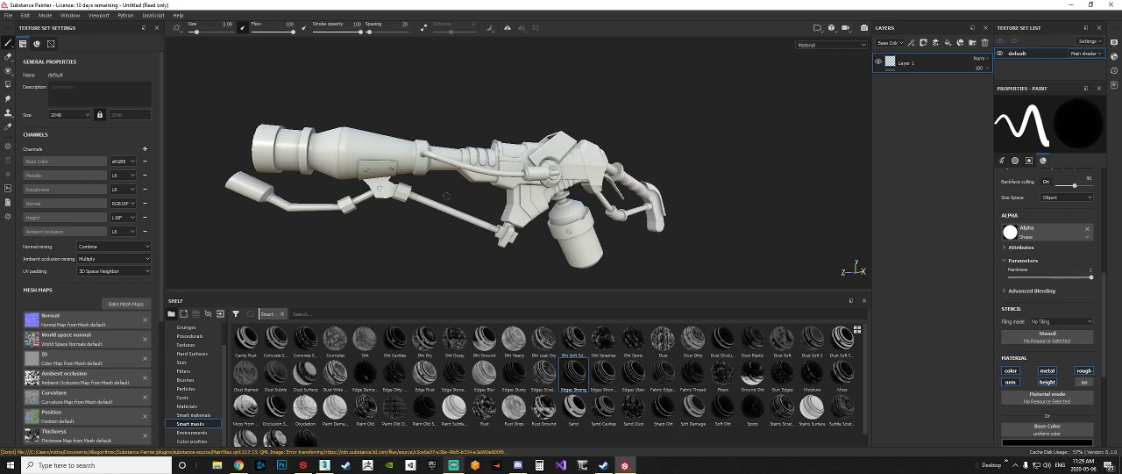
left_click_drag(671, 183, 601, 183, "alt")
middle_click_drag(601, 184, 549, 183, "alt")
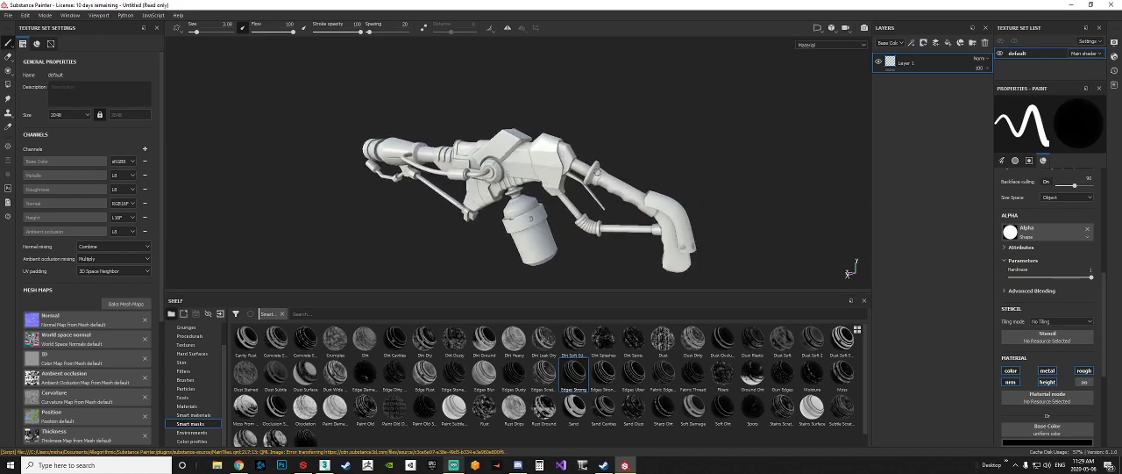
left_click_drag(597, 172, 517, 171, "alt")
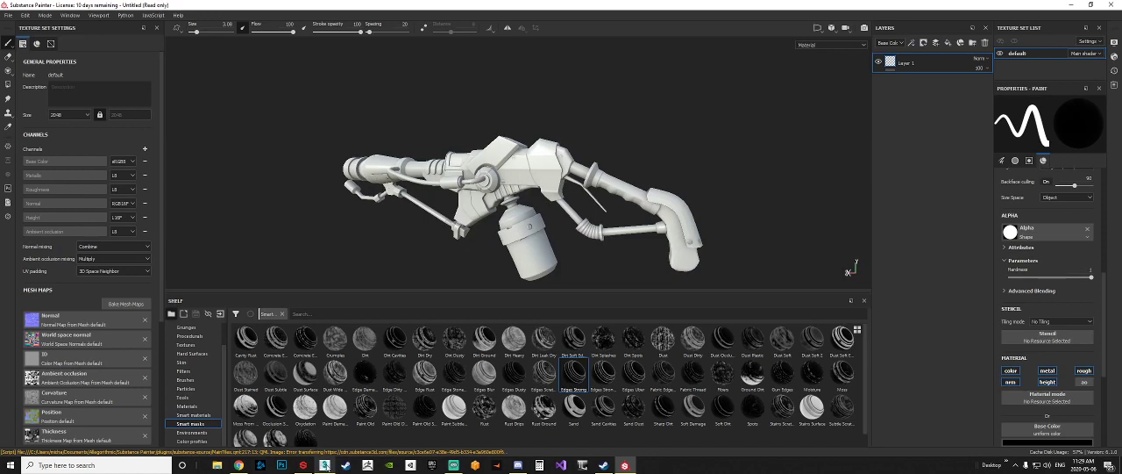
Step: Switch to 3ds Max and delete the flared flame-shaped mesh in front of the flamethrower's barrel
left_click(325, 466)
left_click(390, 254)
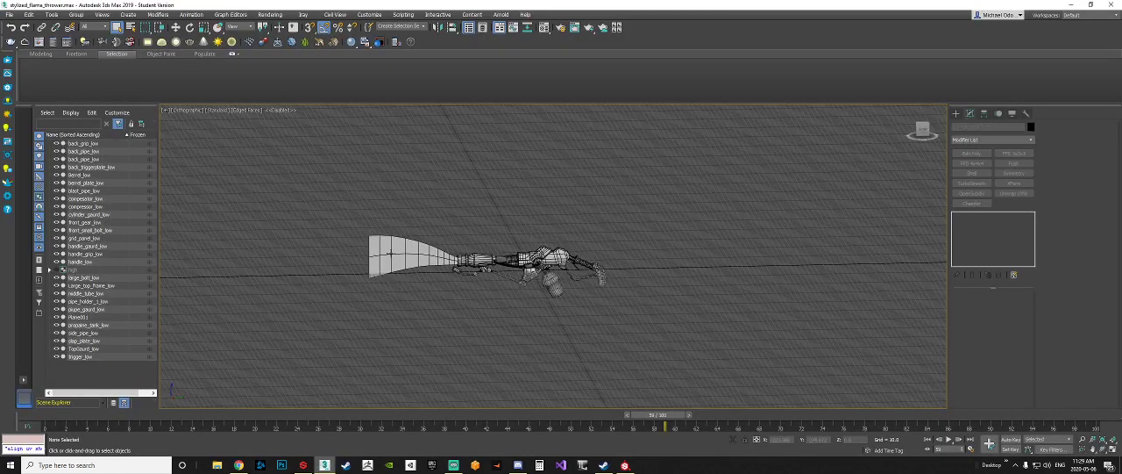
key("Delete")
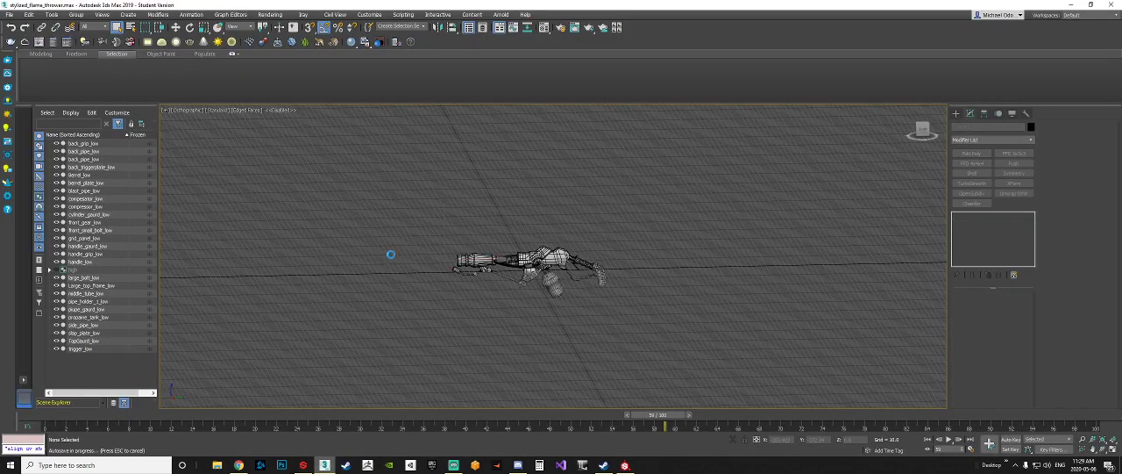
Step: Turn off the grid and the edged-faces display in the viewport showing the flamethrower
mouse_move(553, 258)
middle_mouse_down("alt")
mouse_move(541, 283)
mouse_move(553, 290)
middle_mouse_up("alt")
scroll(541, 284, "up", 4)
scroll(541, 283, "up", 3)
key("g")
key("F4")
middle_click_drag(717, 312, 678, 314, "alt")
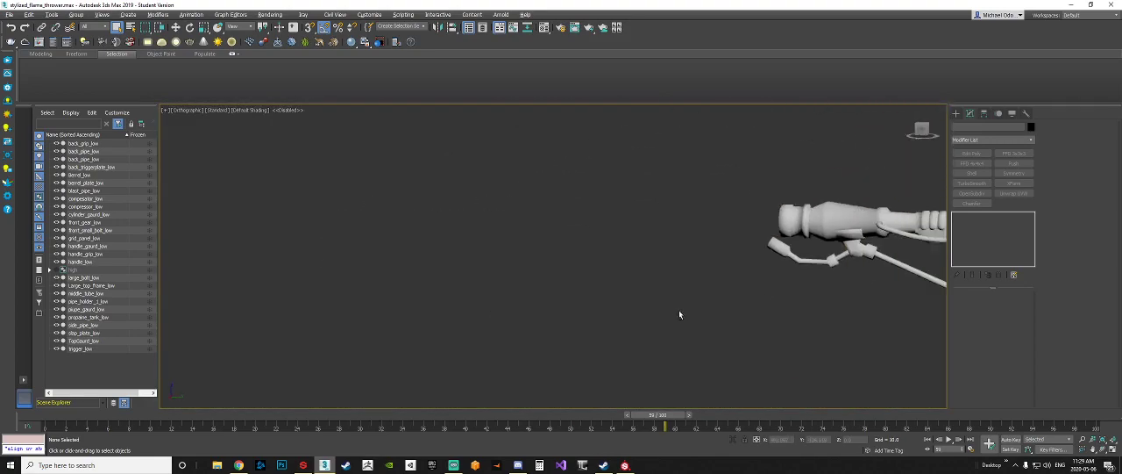
middle_click_drag(778, 268, 423, 281)
mouse_move(627, 283)
middle_mouse_down("alt")
mouse_move(641, 271)
mouse_move(556, 299)
mouse_move(631, 292)
middle_mouse_up("alt")
scroll(620, 277, "up", 4)
scroll(620, 278, "down", 2)
scroll(621, 278, "down", 2)
Step: Group all the low-poly flamethrower parts under the name low
left_click_drag(732, 352, 191, 169)
left_click(77, 15)
left_click(87, 25)
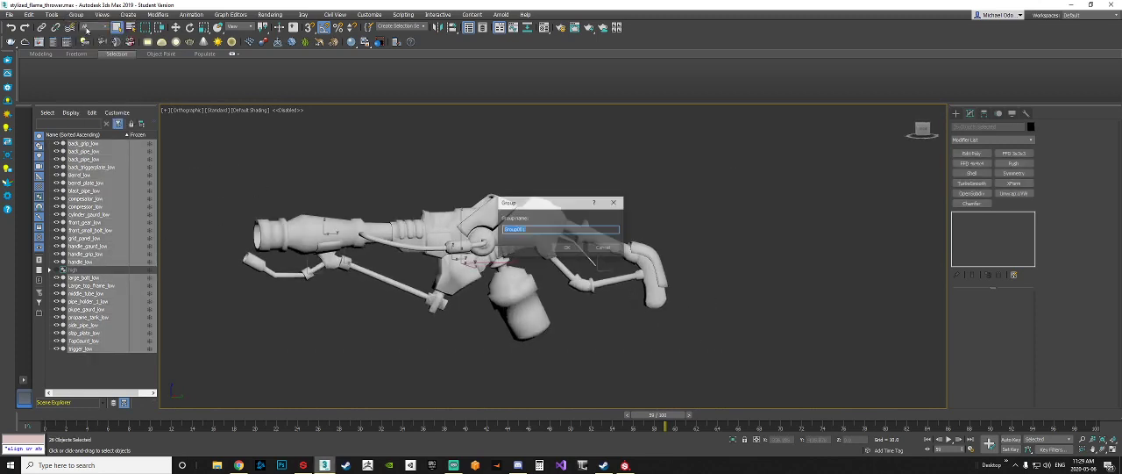
type("low")
key("Return")
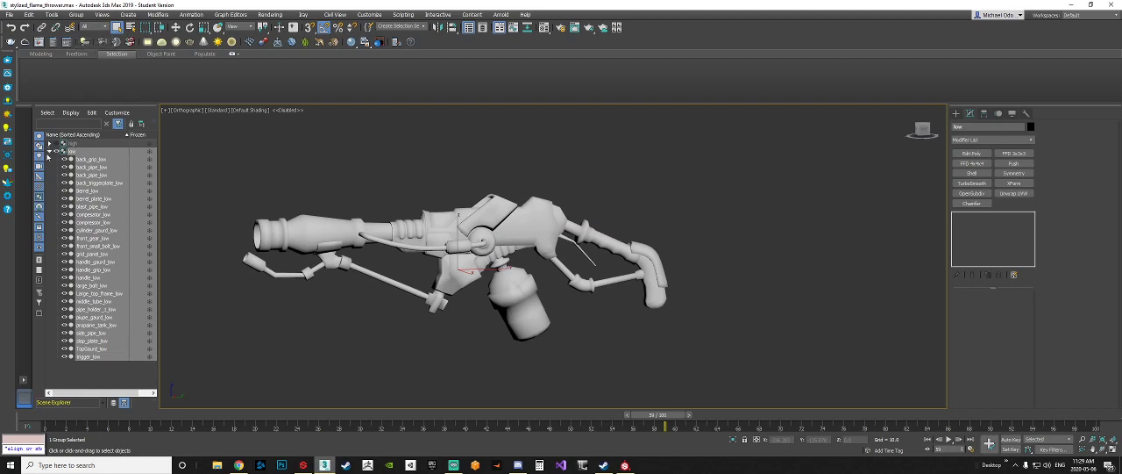
Step: Ungroup the high group and hide all the parts of the low group
left_click(76, 15)
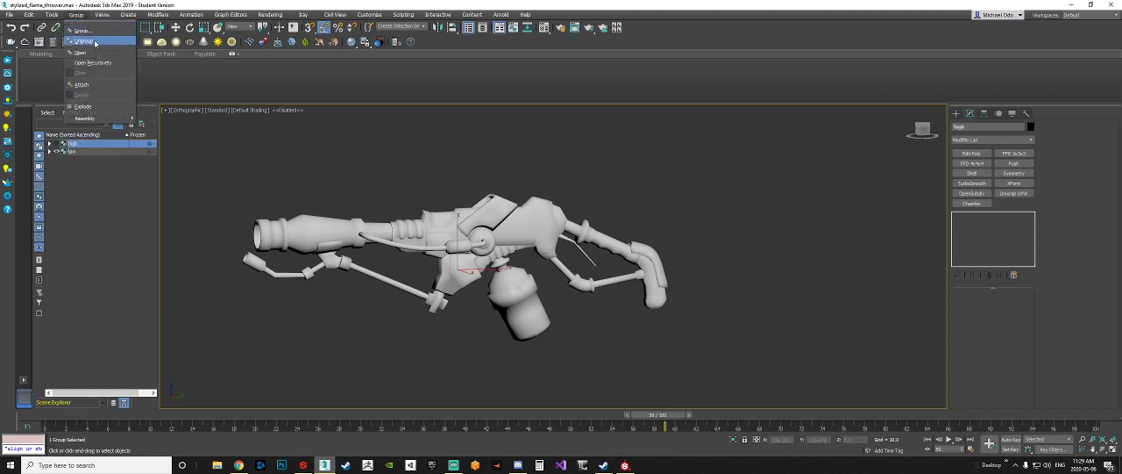
left_click(88, 36)
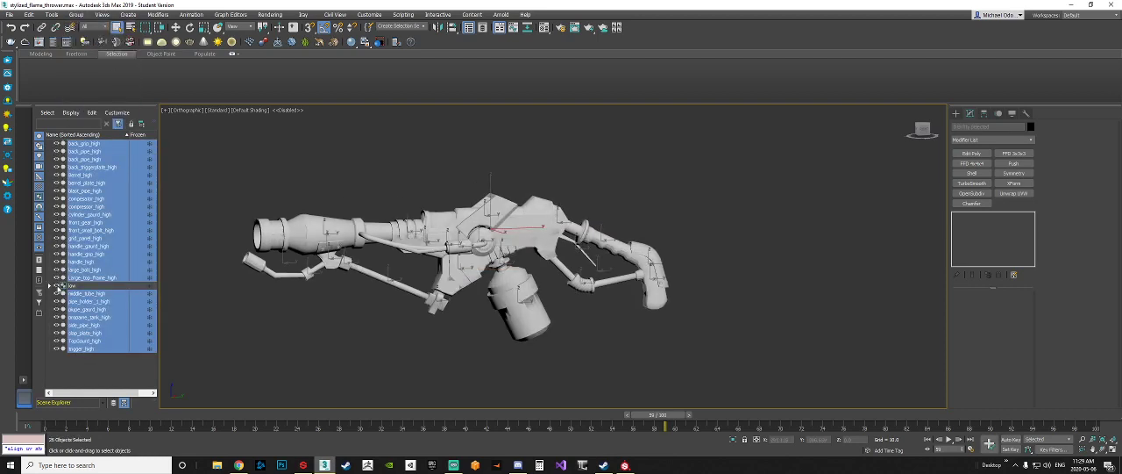
left_click(51, 287)
left_click(91, 293)
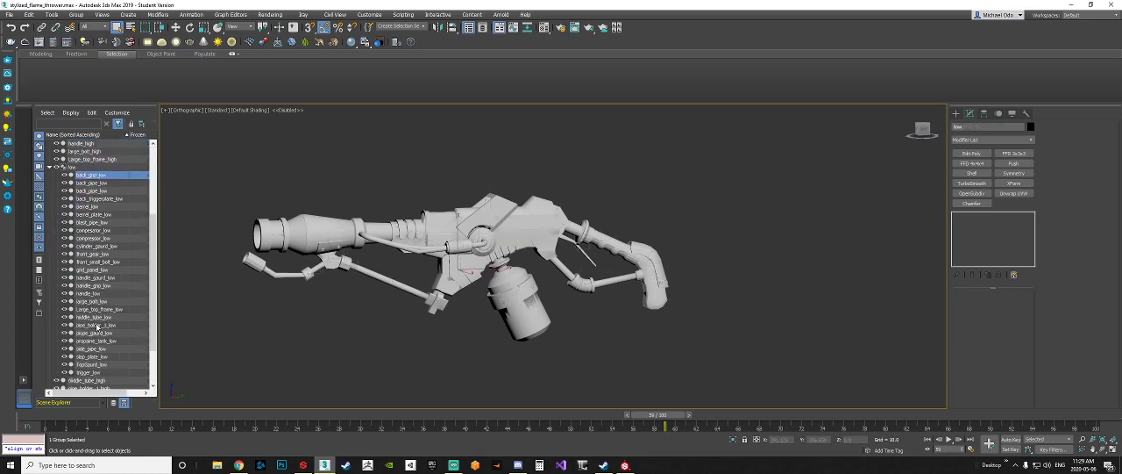
scroll(91, 184, "up", 1)
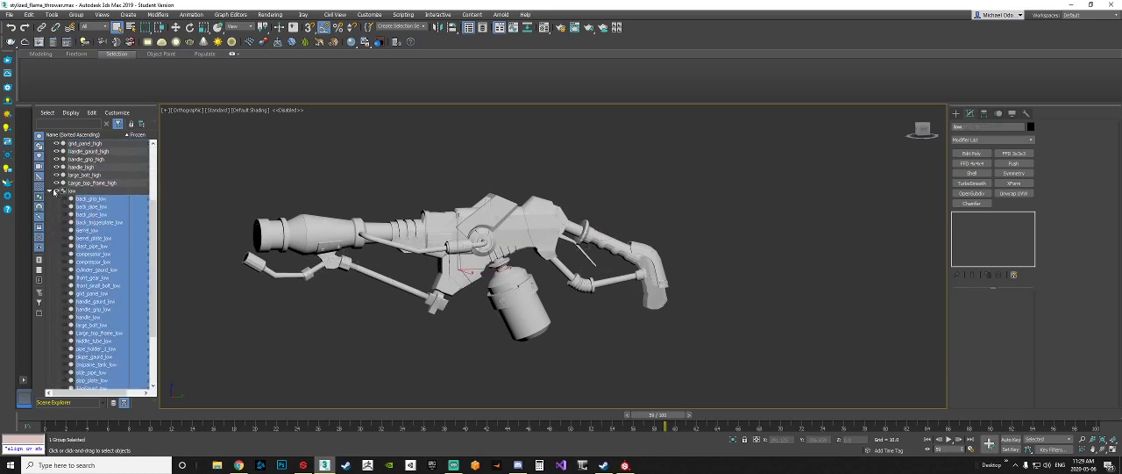
left_click(50, 190)
Step: Select all the objects in the scene and apply a TurboSmooth modifier to them
key("ctrl+a")
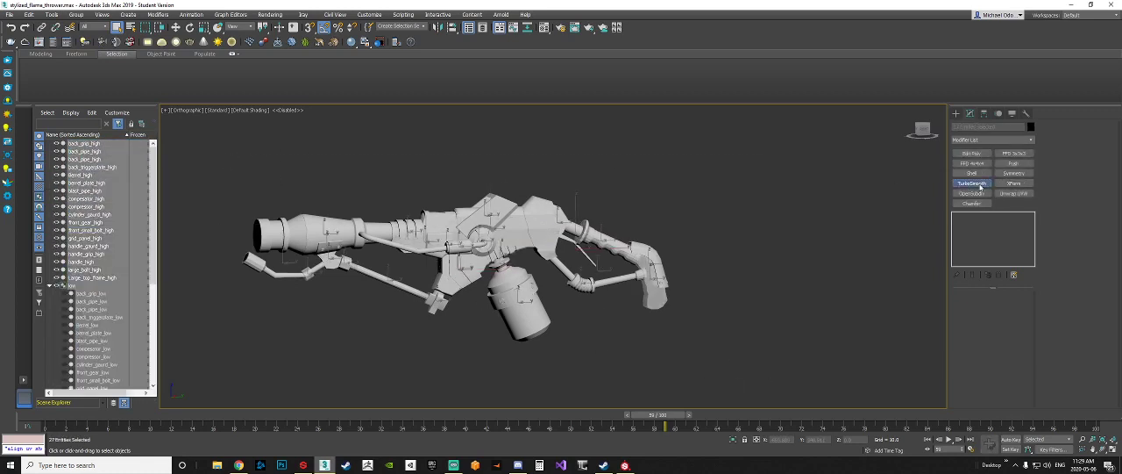
left_click(972, 183)
middle_click_drag(693, 270, 709, 271)
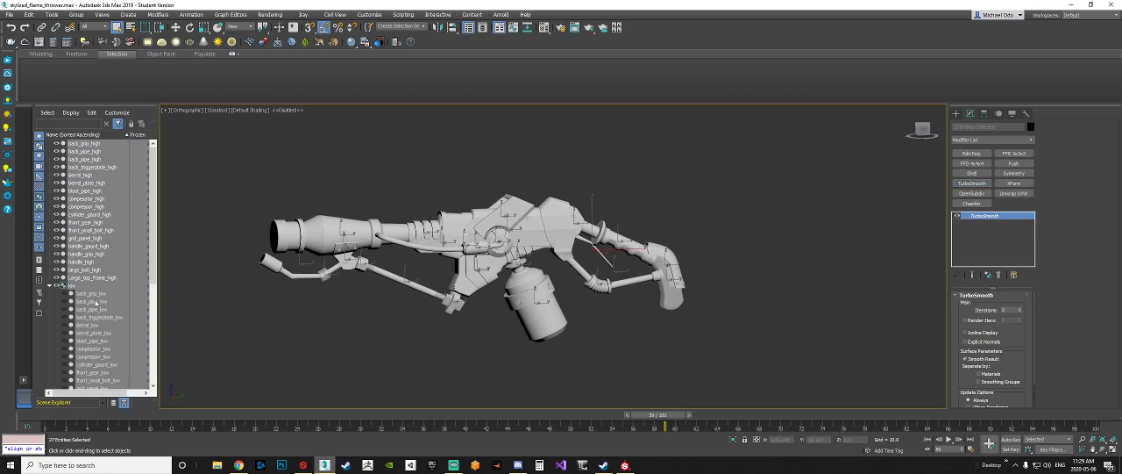
Step: Examine the smoothed high-poly flamethrower with and without edged faces, with nothing selected, from overall and close-up views
key("F4")
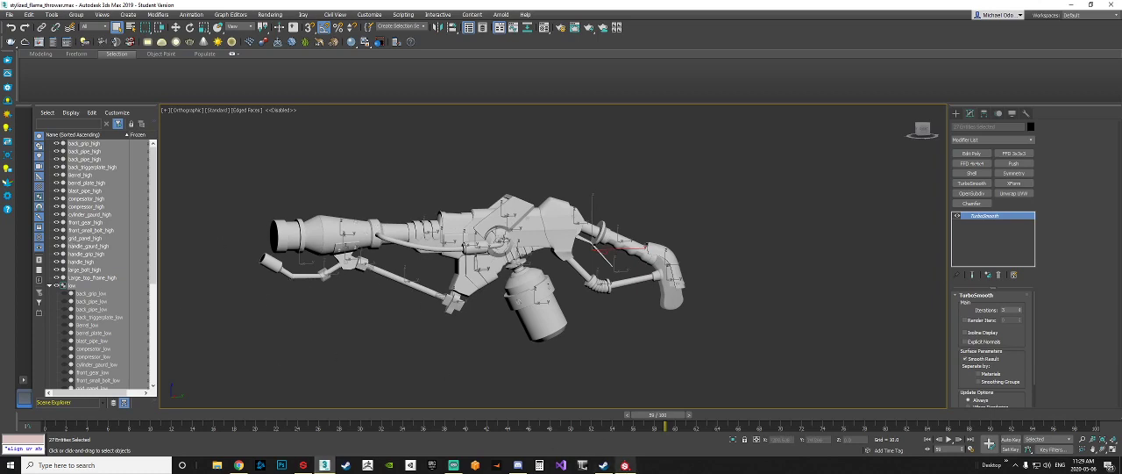
scroll(527, 235, "up", 4)
scroll(535, 259, "down", 4)
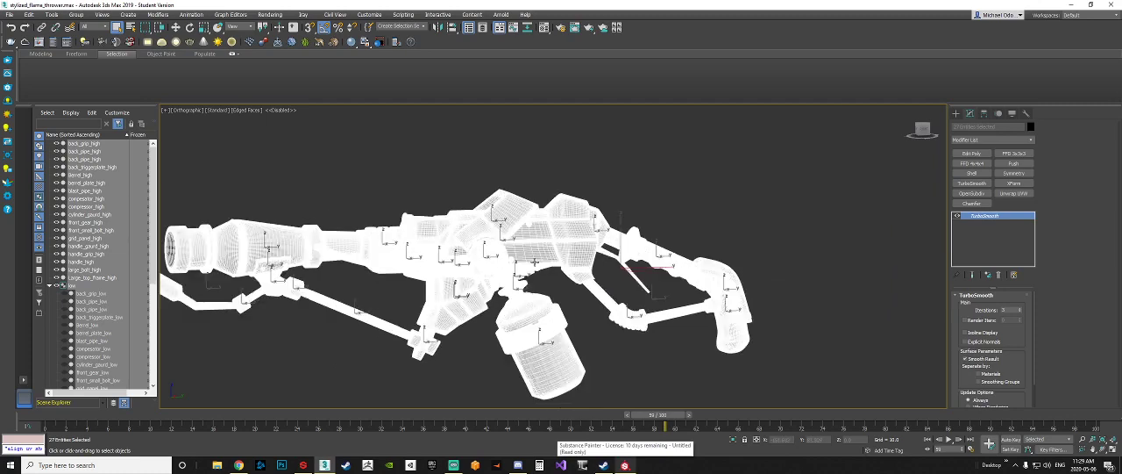
left_click(720, 195)
middle_click_drag(486, 238, 560, 249)
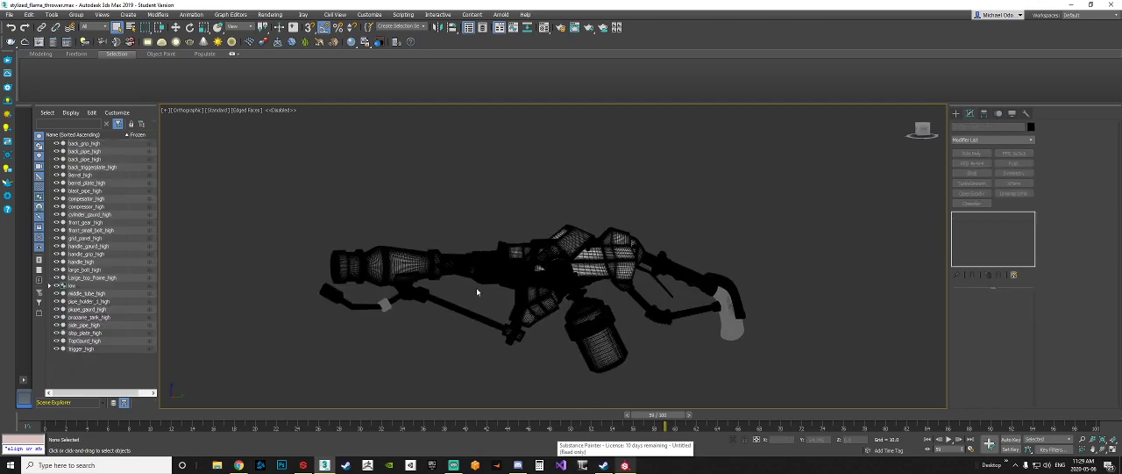
key("F4")
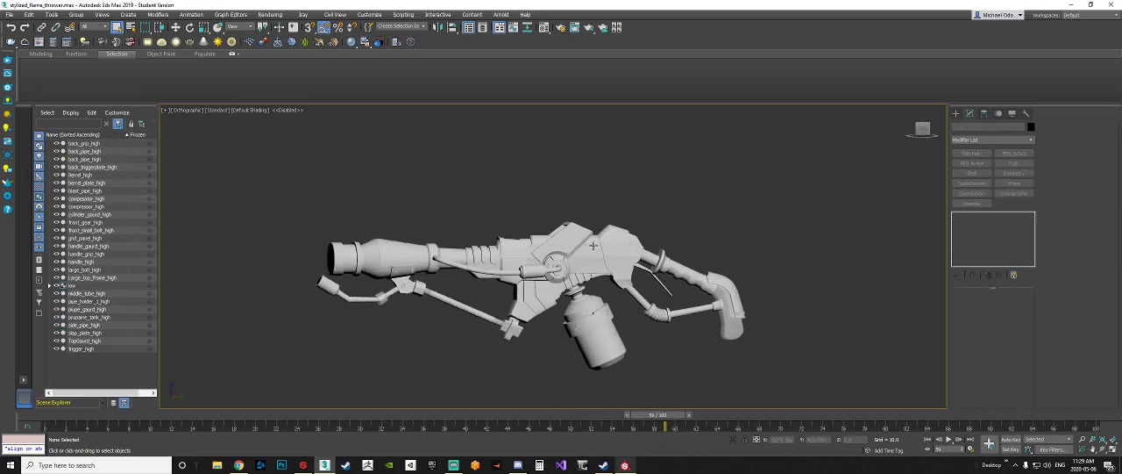
scroll(372, 293, "up", 4)
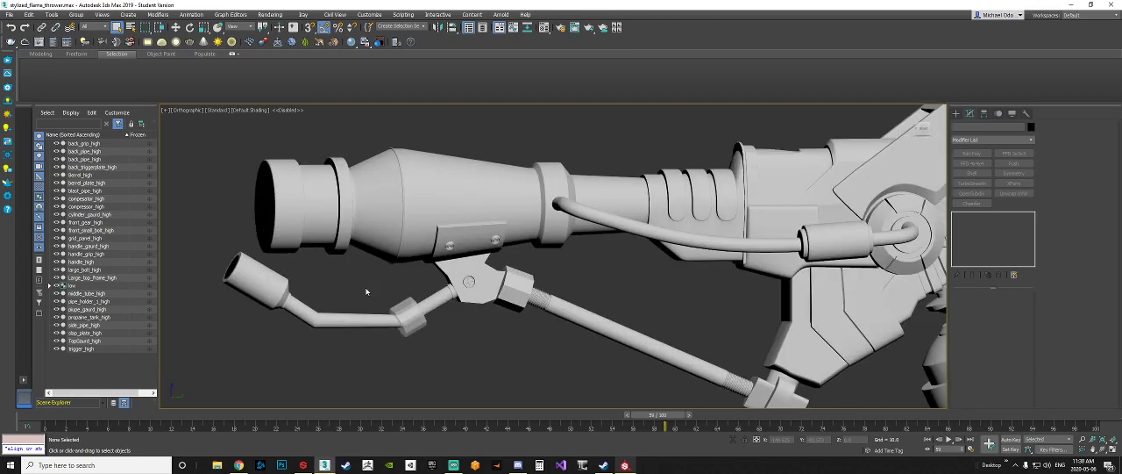
scroll(373, 292, "down", 4)
scroll(463, 252, "up", 2)
scroll(463, 251, "down", 4)
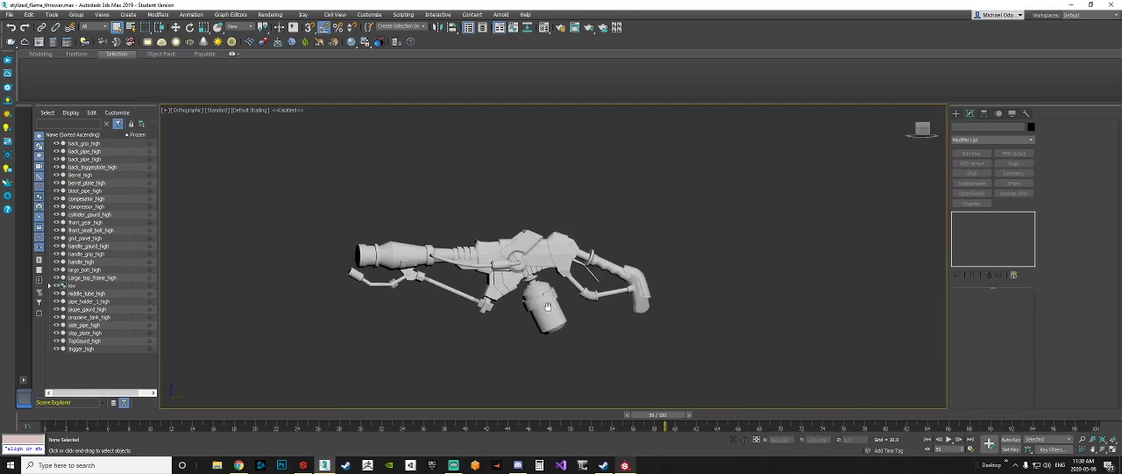
Step: Return to Substance Painter and examine the baked flamethrower model from several angles
left_click(1070, 5)
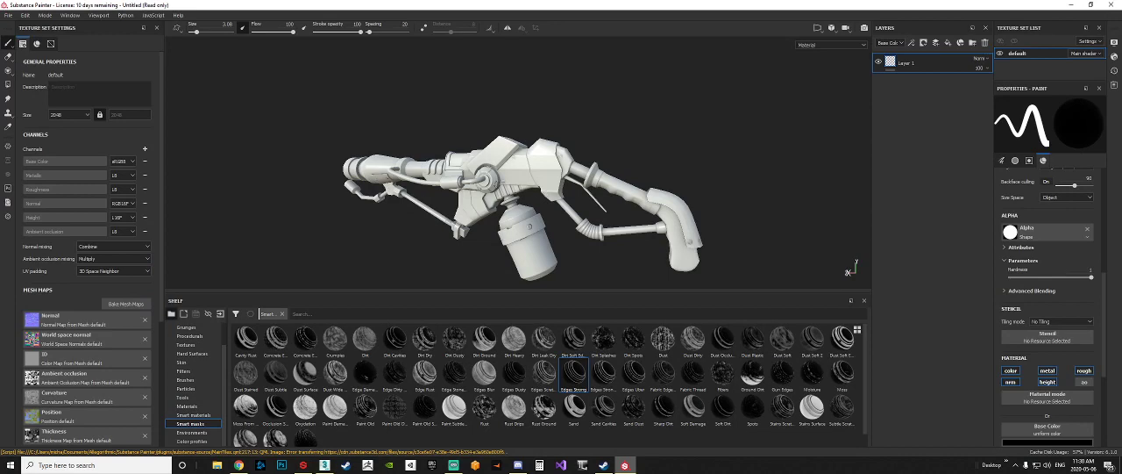
left_click_drag(529, 227, 561, 207, "alt")
scroll(491, 200, "down", 3)
left_click_drag(469, 200, 499, 199, "alt")
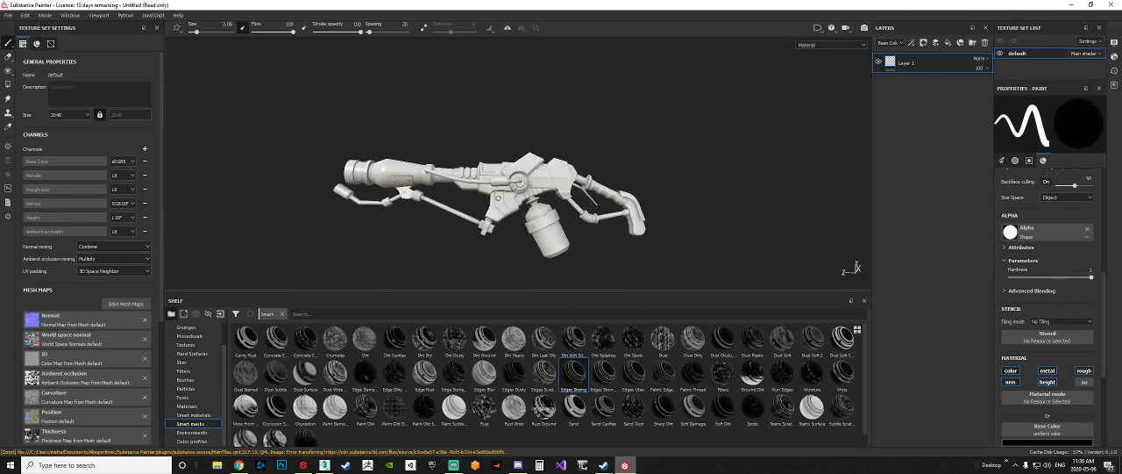
left_click_drag(410, 200, 396, 226, "alt")
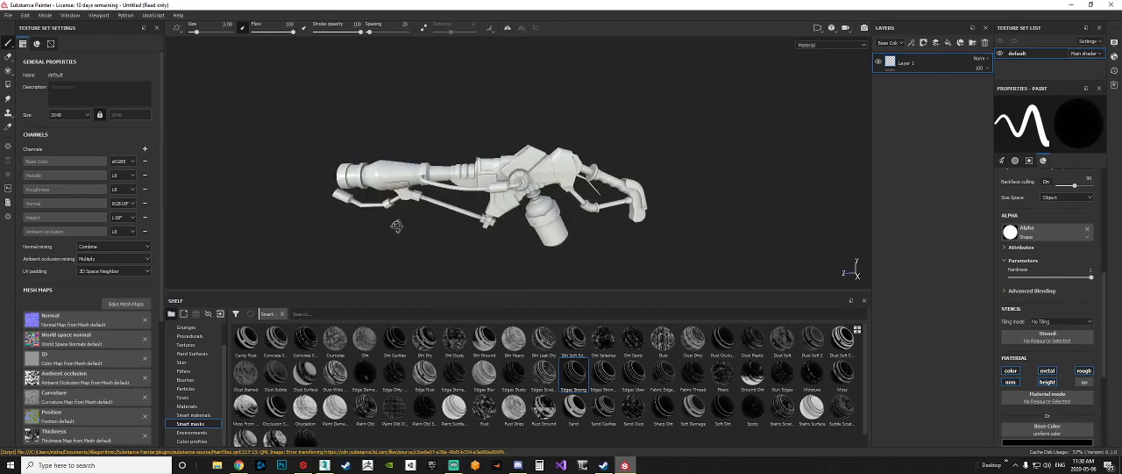
middle_click_drag(397, 226, 443, 233, "alt")
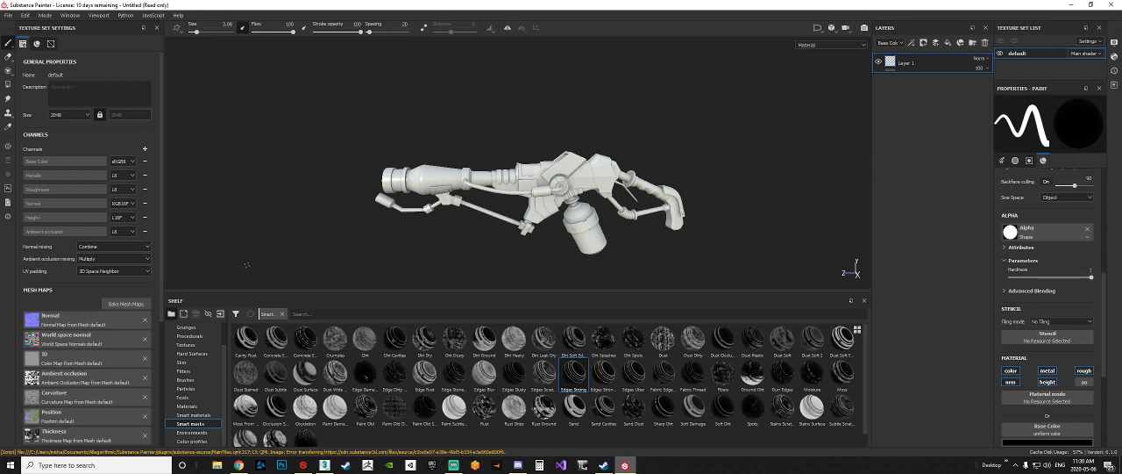
left_click(128, 303)
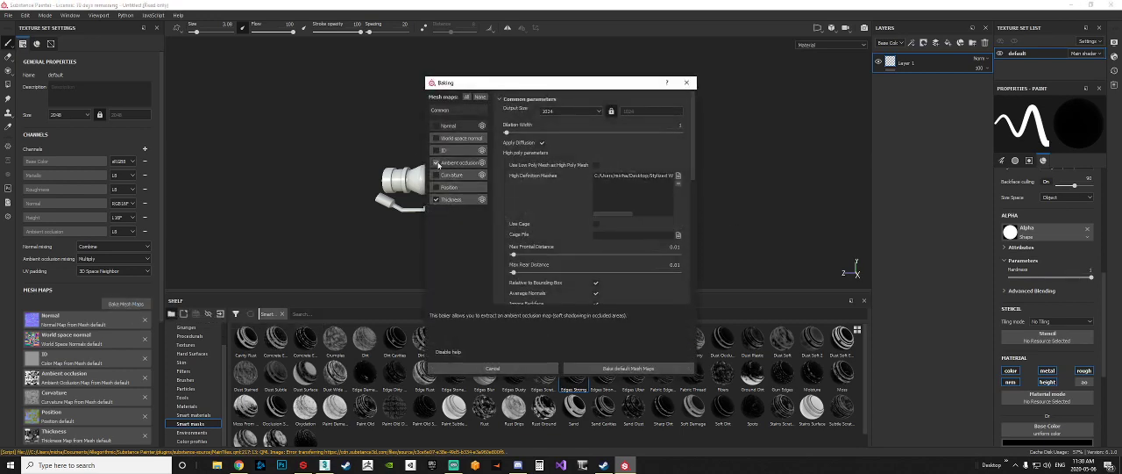
left_click(437, 200)
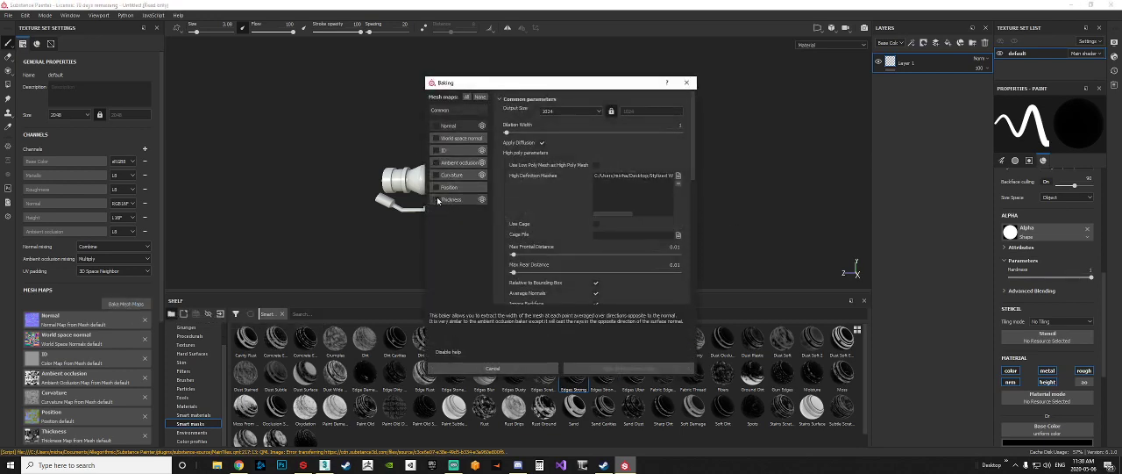
left_click(570, 110)
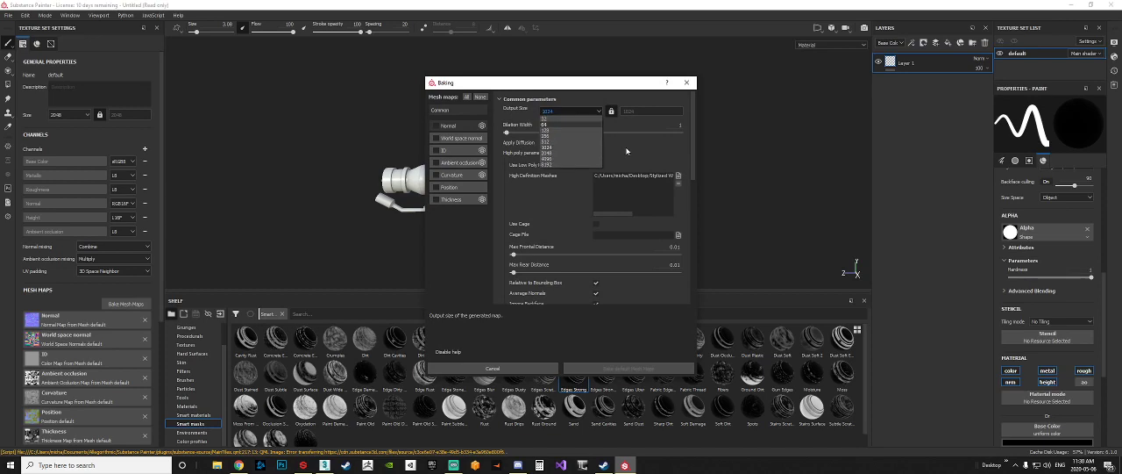
left_click(687, 83)
left_click(687, 83)
left_click(8, 15)
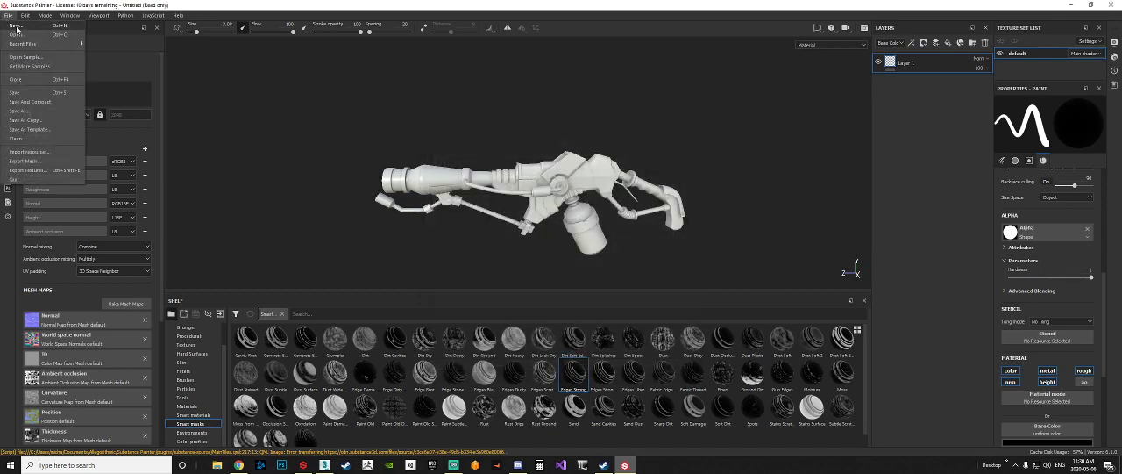
left_click(16, 26)
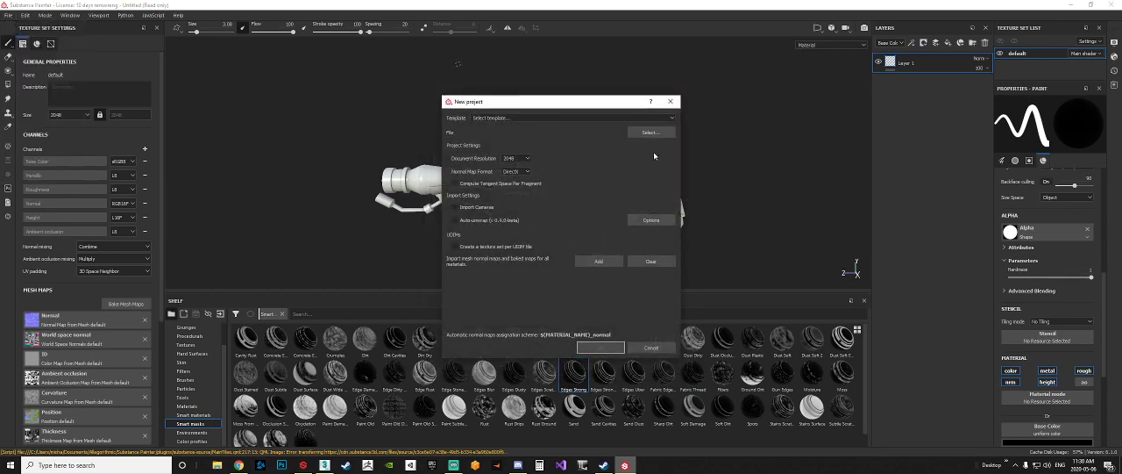
left_click(671, 103)
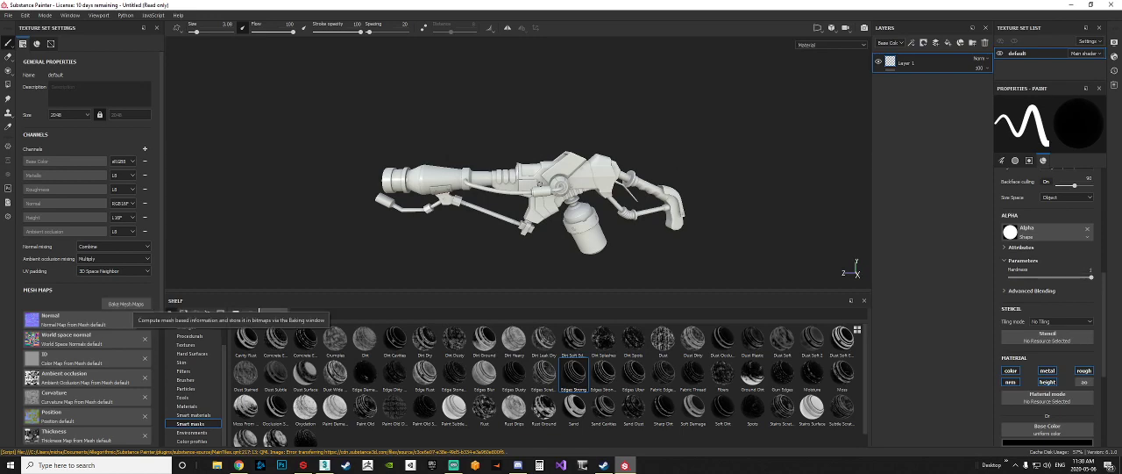
Step: Open the mesh map baking settings and choose only Normal, World space normal, ID, Curvature and Position for baking
left_click(126, 303)
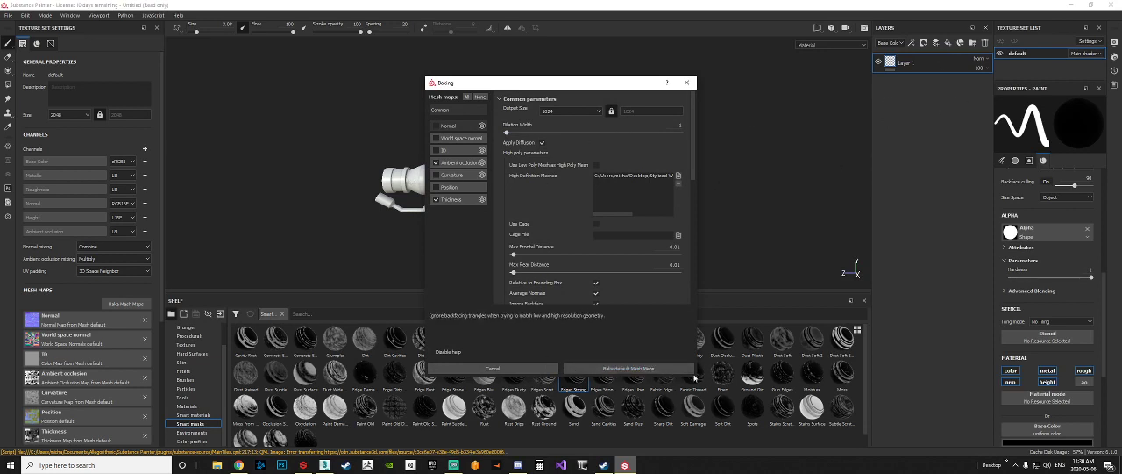
left_click(436, 162)
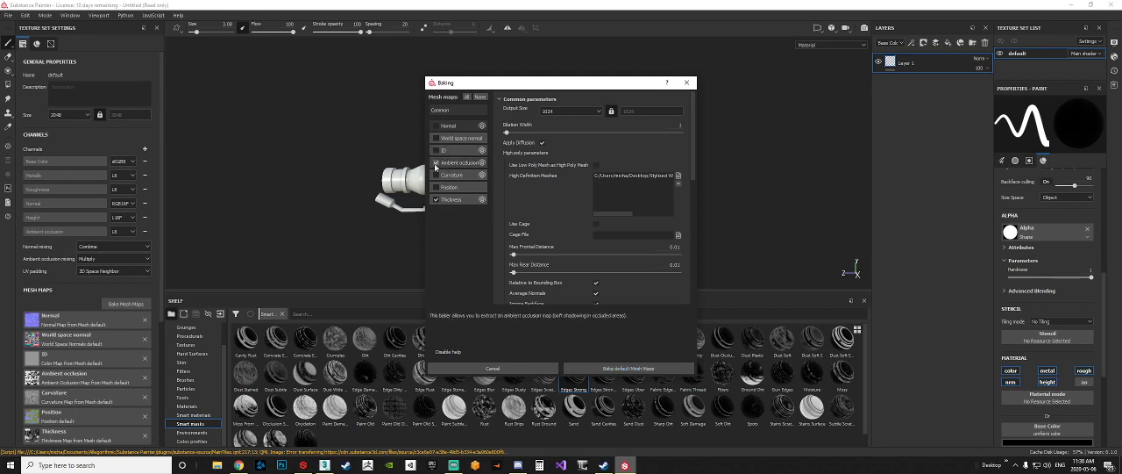
left_click(436, 199)
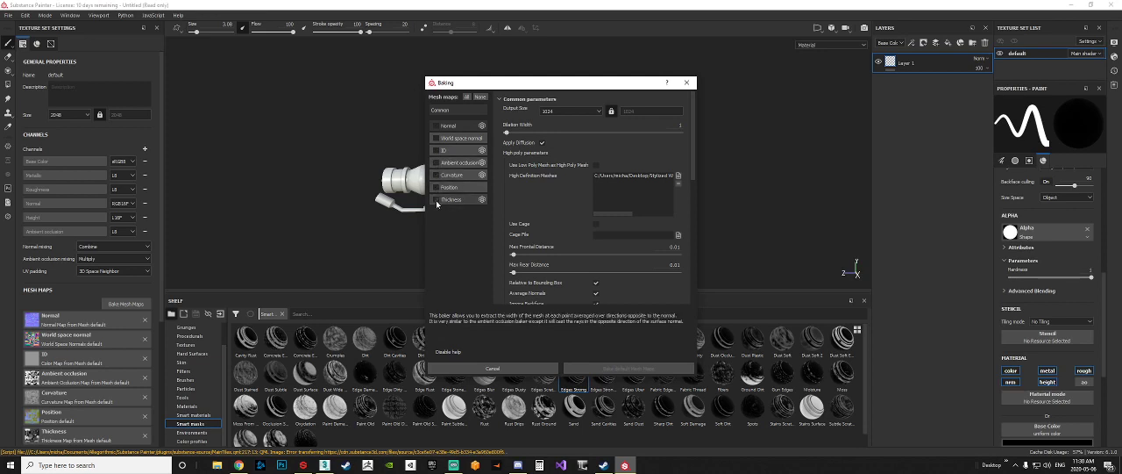
left_click(435, 126)
left_click(436, 137)
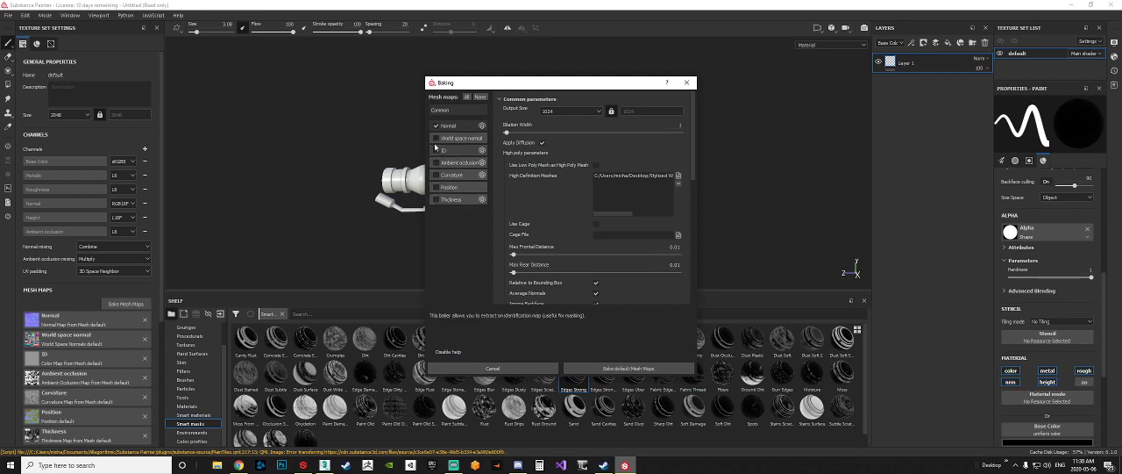
left_click(436, 150)
left_click(436, 174)
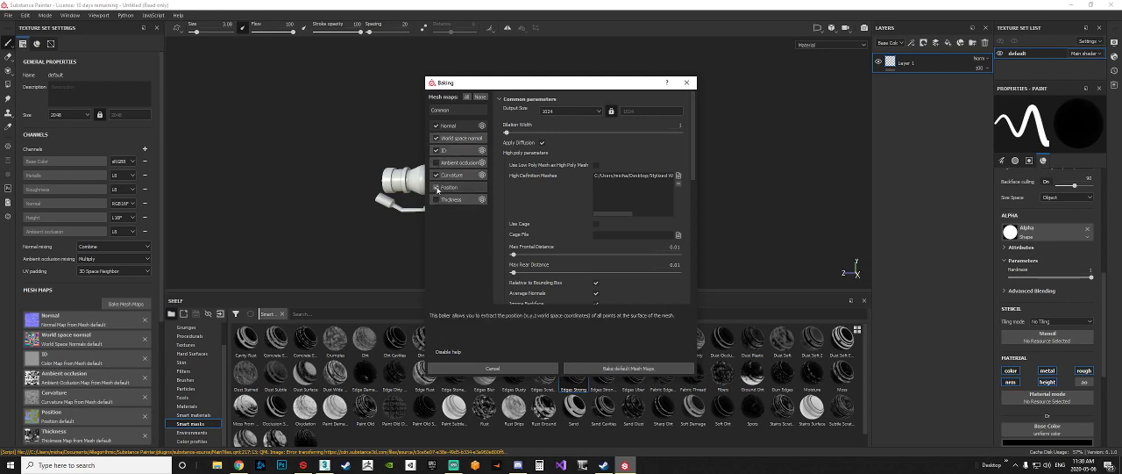
left_click(436, 187)
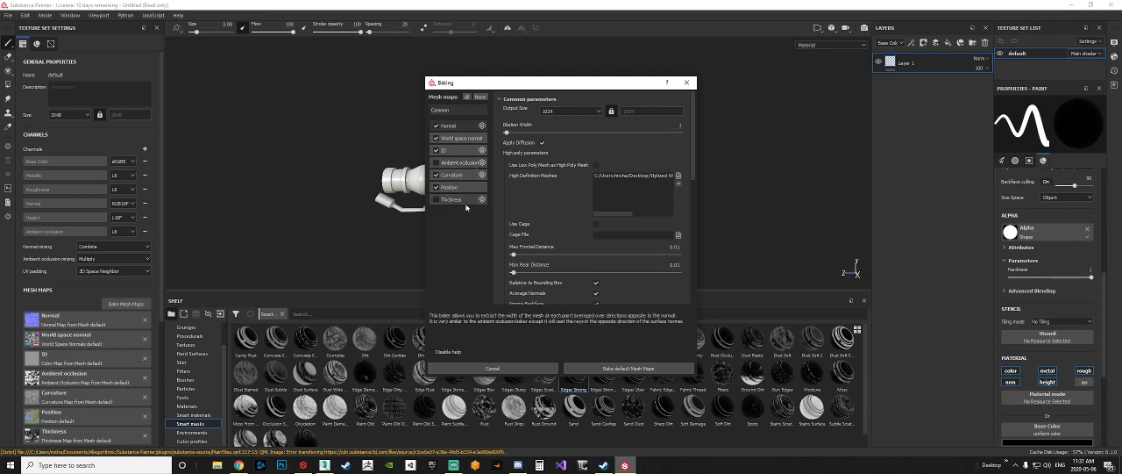
Step: Set the bake output size to 2048 and check the files available for the high-definition mesh without loading another one
left_click(570, 111)
left_click(581, 159)
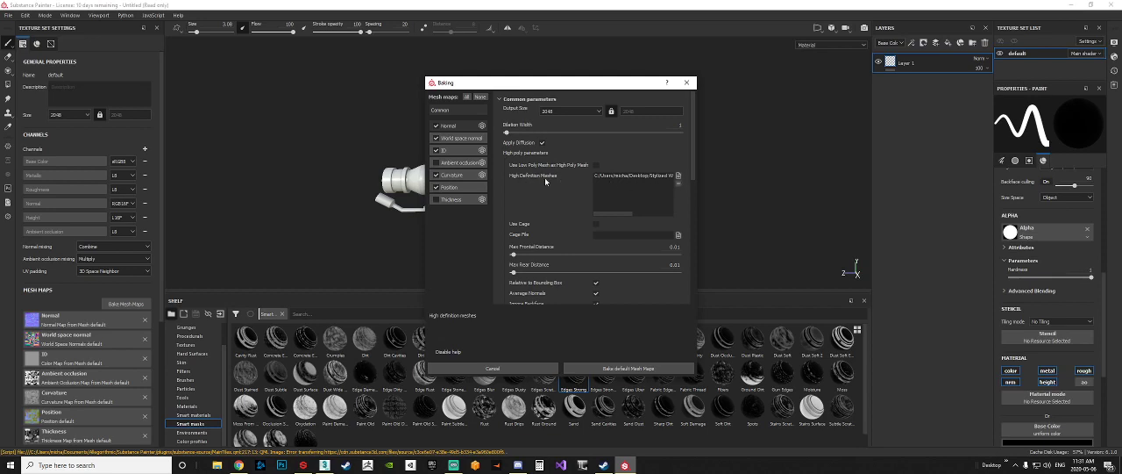
left_click(678, 176)
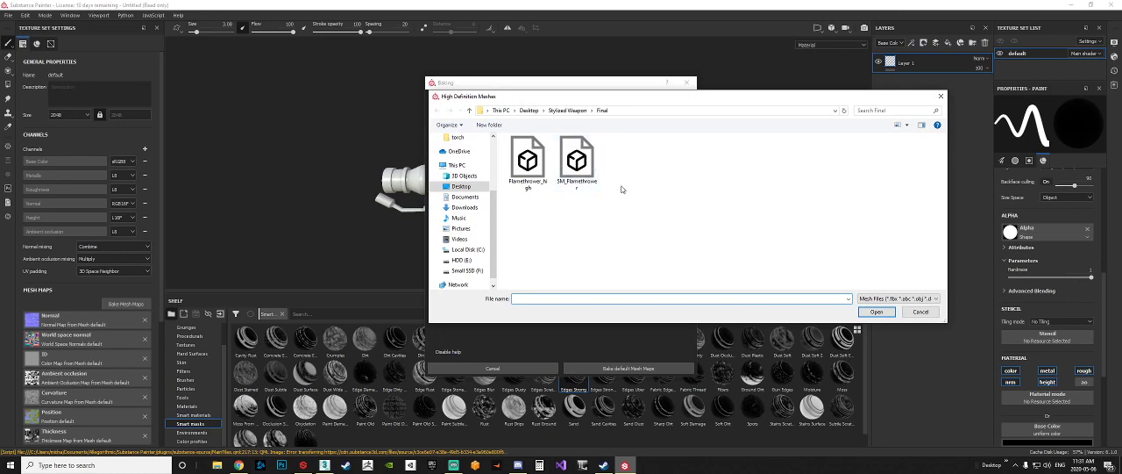
left_click(921, 312)
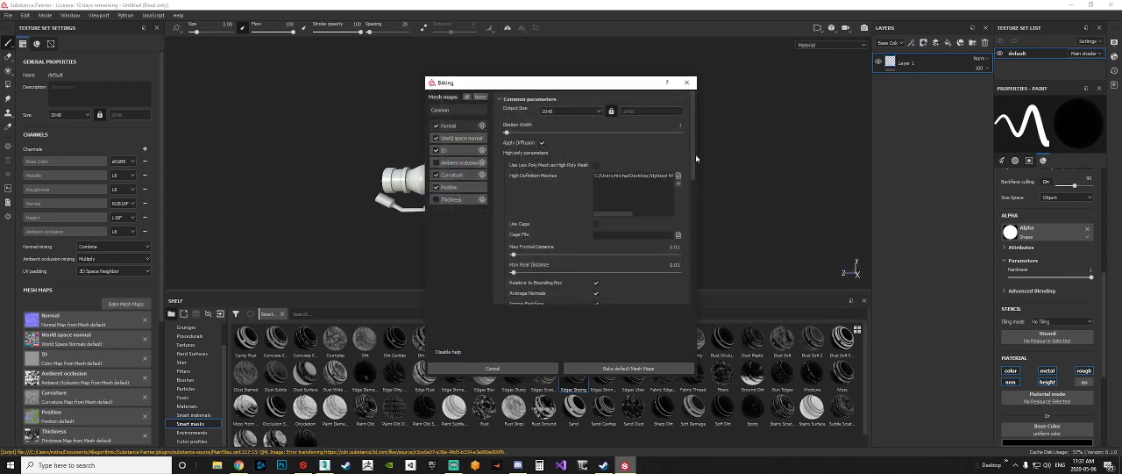
Step: Set the bake antialiasing to Subsampling 8x8 and keep mesh matching on By Mesh Name
scroll(693, 159, "down", 2)
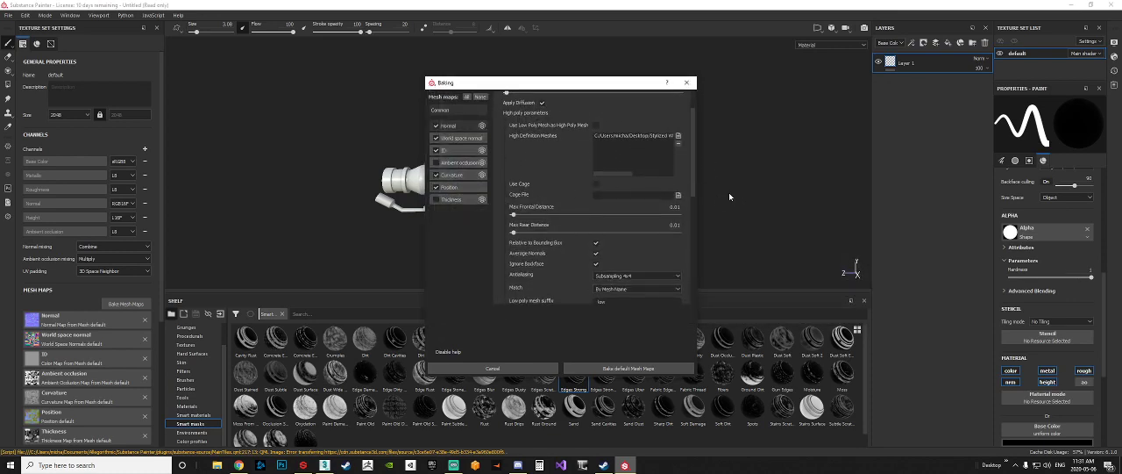
scroll(693, 189, "down", 3)
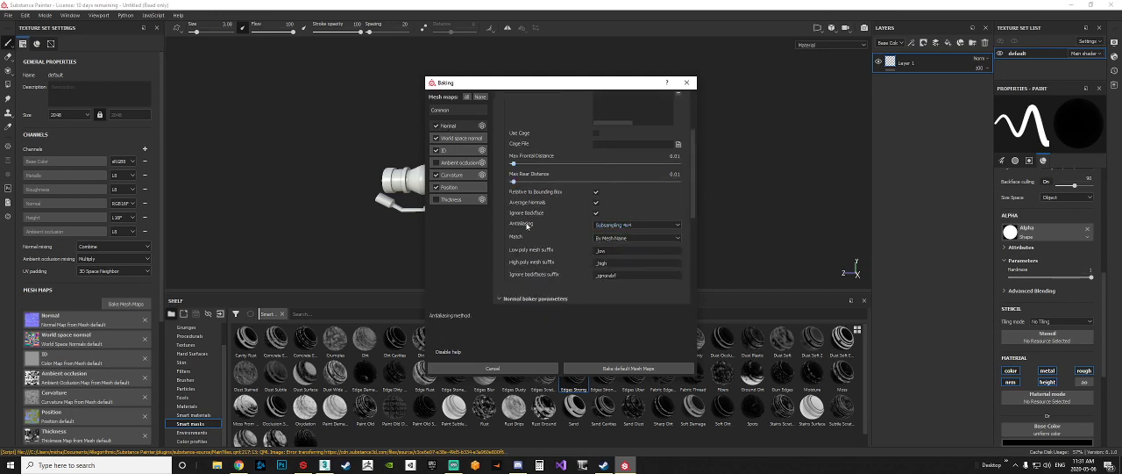
left_click(640, 225)
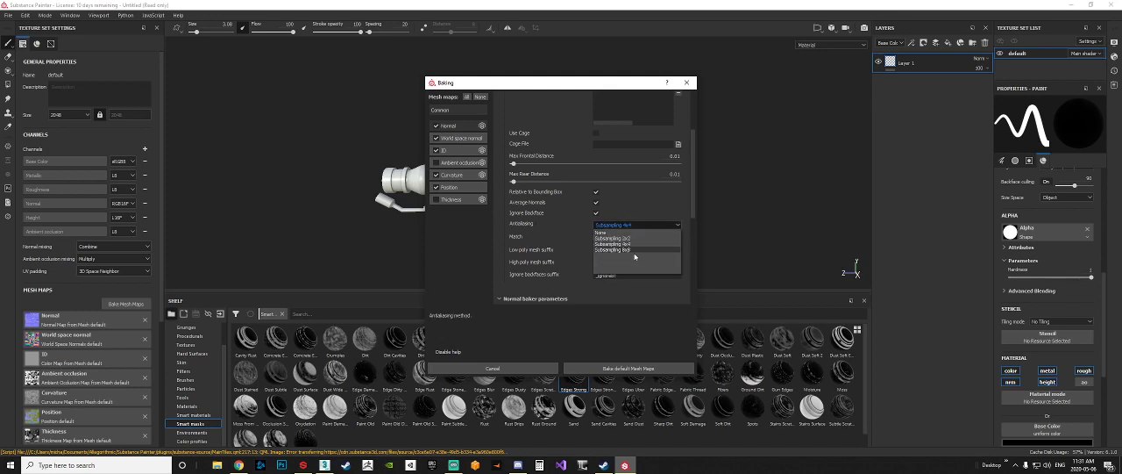
left_click(633, 198)
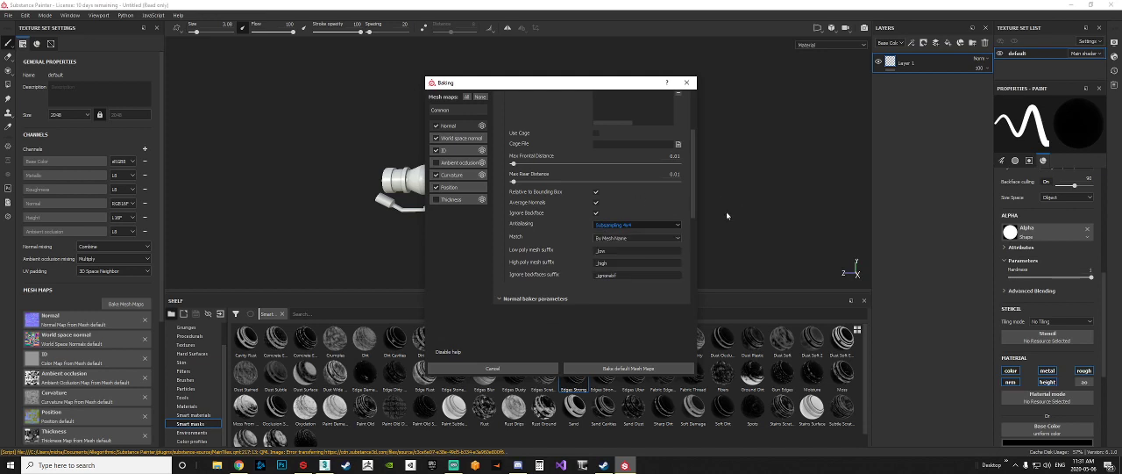
left_click(627, 226)
left_click(625, 266)
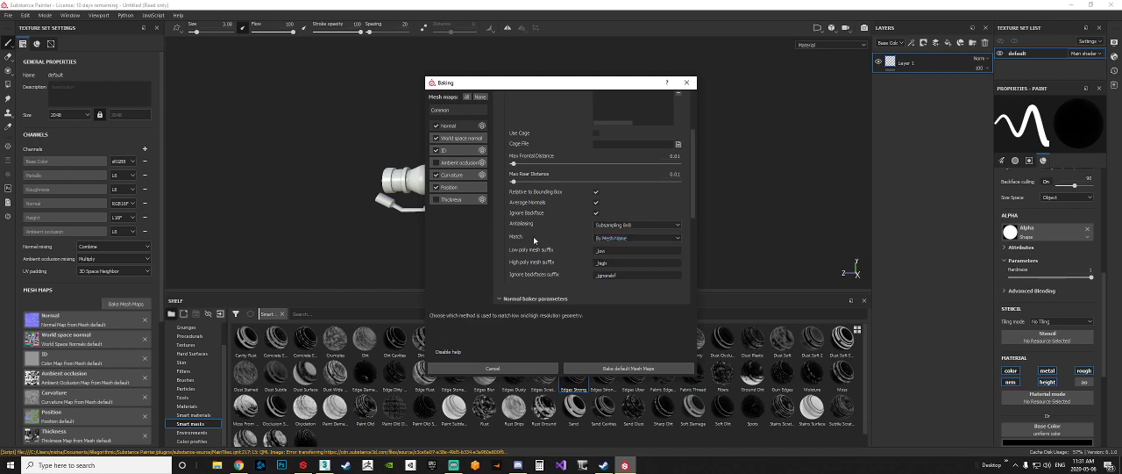
left_click(633, 242)
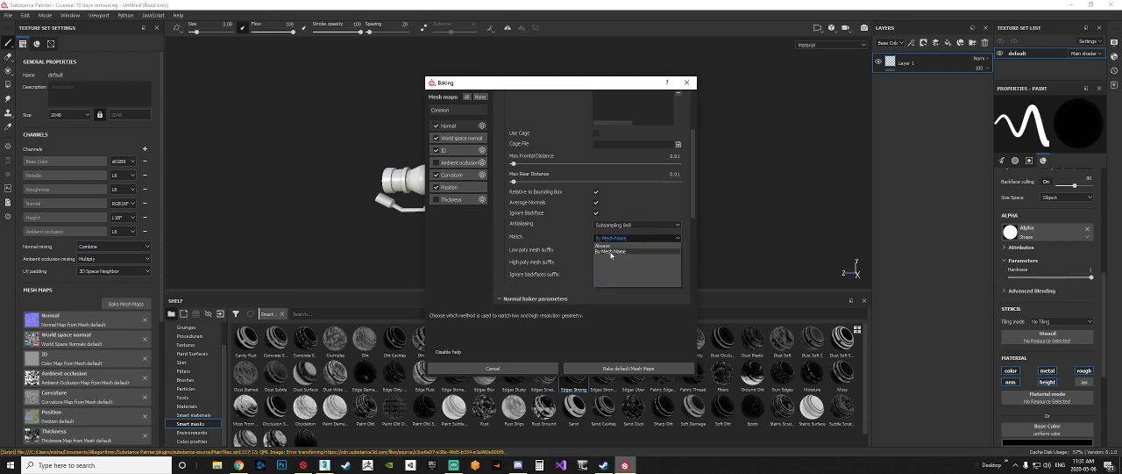
left_click(610, 252)
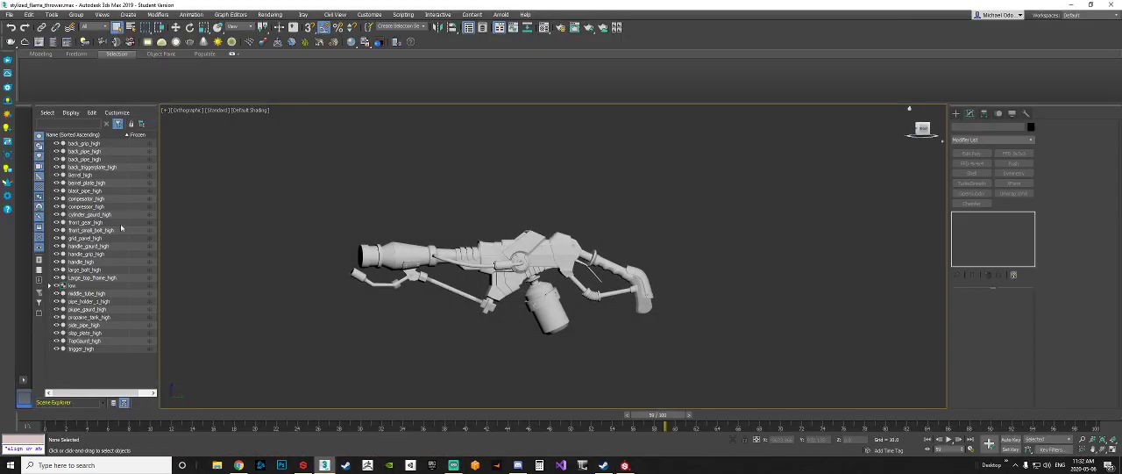
Step: Switch to 3ds Max, compare the part names of the high meshes with those in the low group, and return to Substance Painter
key("d")
left_click(91, 175)
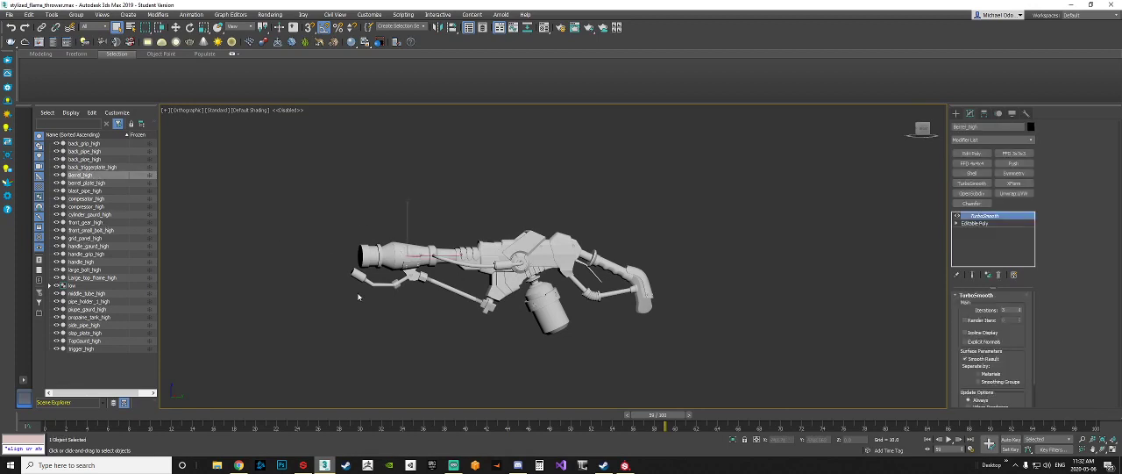
left_click(50, 285)
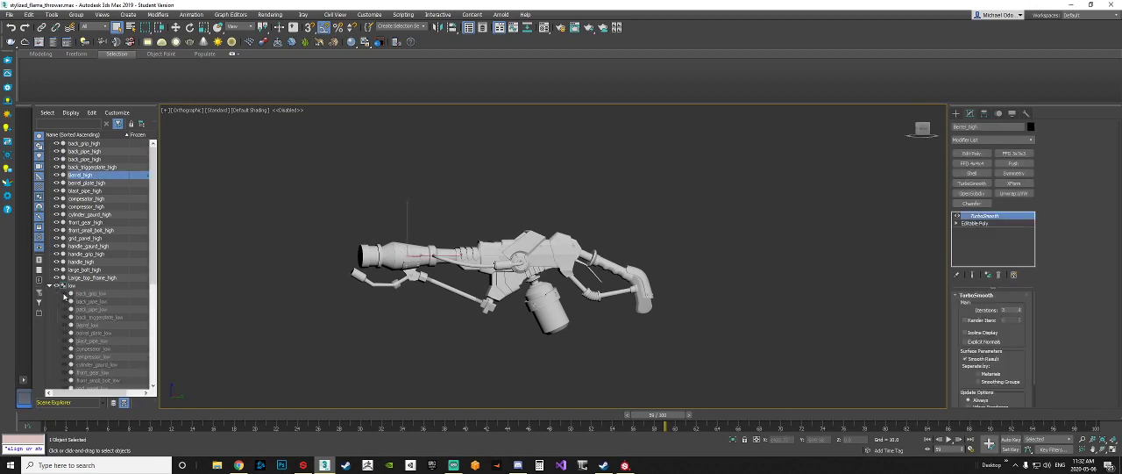
left_click(64, 293)
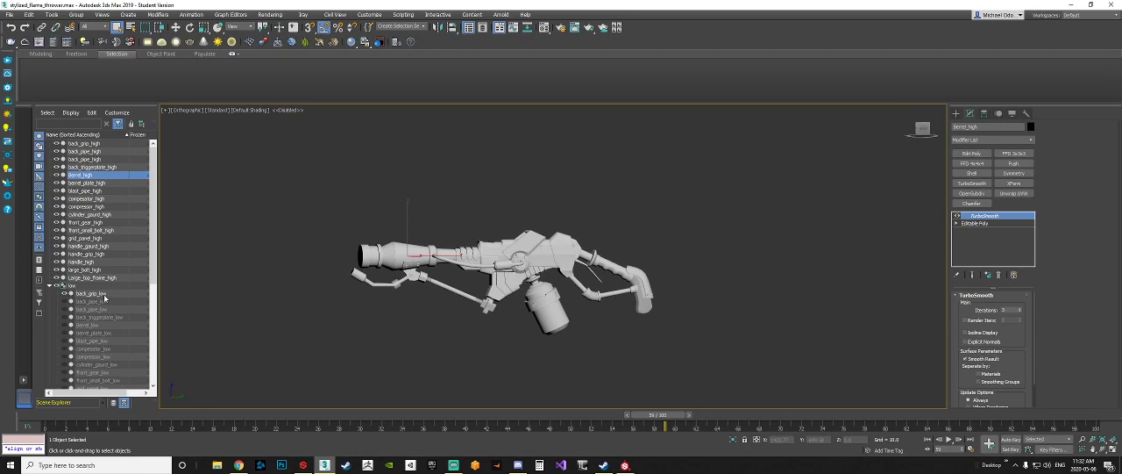
left_click(1069, 5)
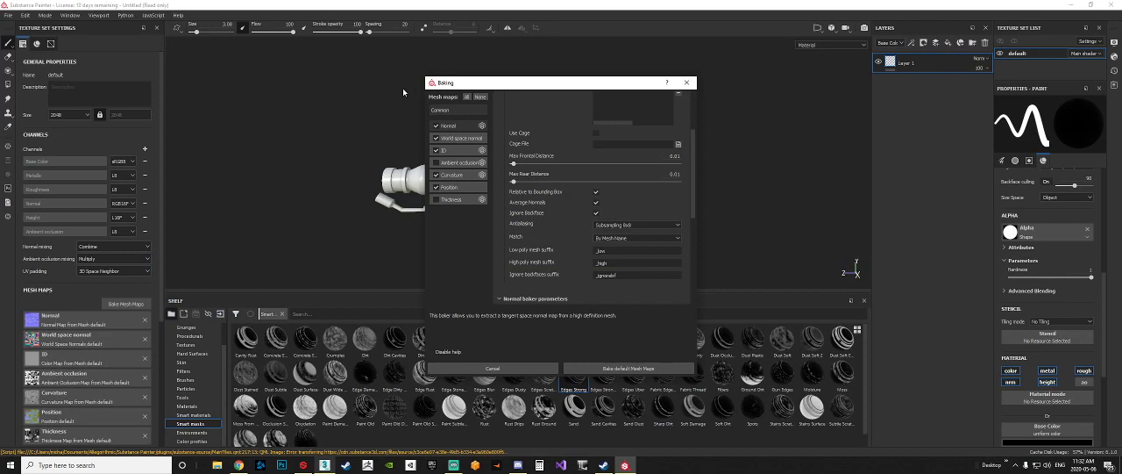
Step: Close the baking settings without baking and temporarily remove the Normal mesh map to inspect the model without it
left_click(687, 83)
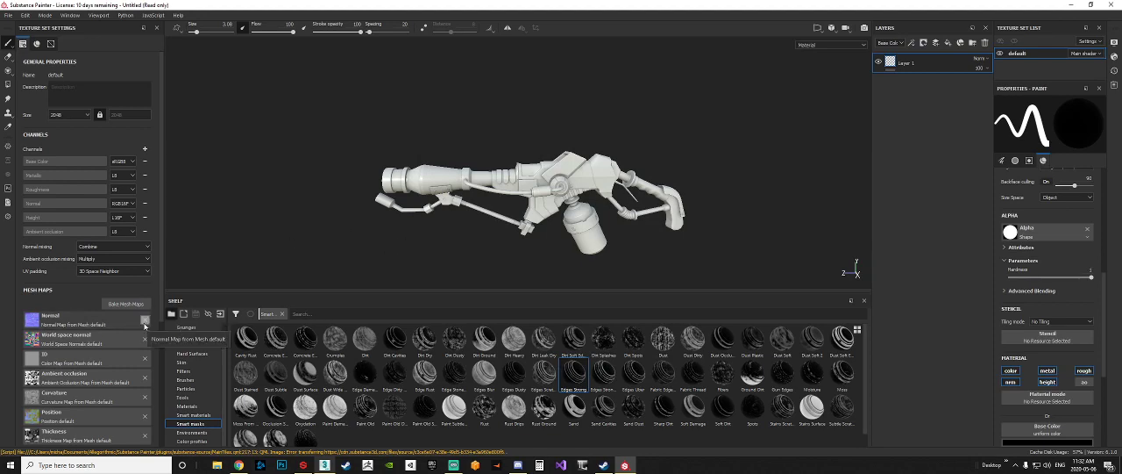
left_click(144, 324)
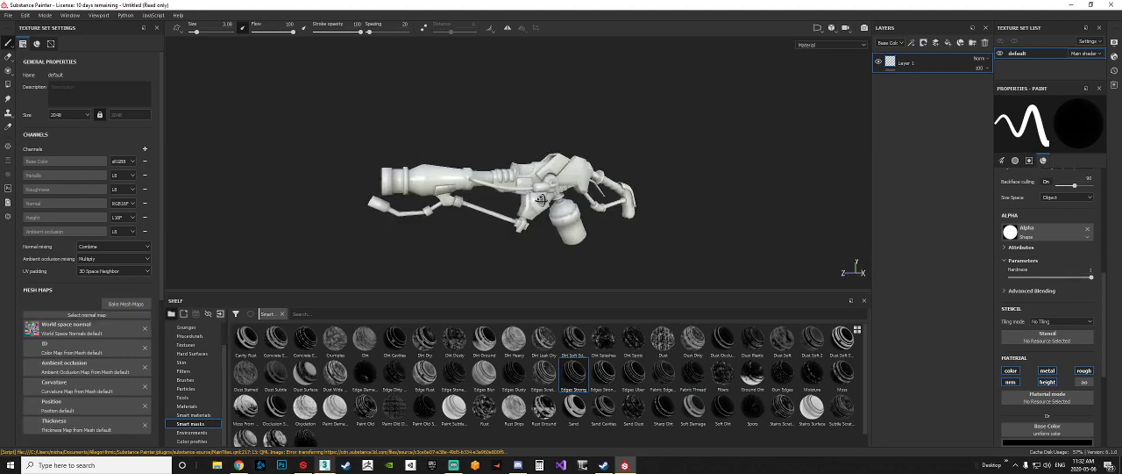
scroll(542, 181, "up", 5)
mouse_move(541, 181)
left_mouse_down("alt")
mouse_move(498, 172)
mouse_move(559, 143)
mouse_move(496, 114)
mouse_move(679, 134)
mouse_move(489, 164)
mouse_move(404, 195)
left_mouse_up("alt")
scroll(518, 163, "down", 2)
left_click_drag(469, 207, 578, 187, "alt")
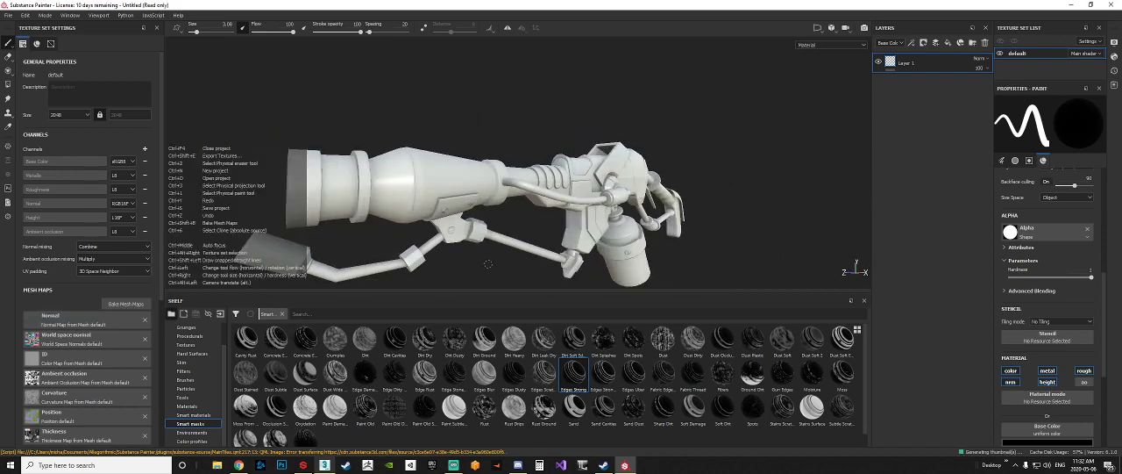
Step: Inspect the model up close with the Normal map restored, and temporarily remove the Ambient occlusion map to compare the shading
left_click_drag(486, 264, 366, 376, "alt")
scroll(544, 208, "up", 6)
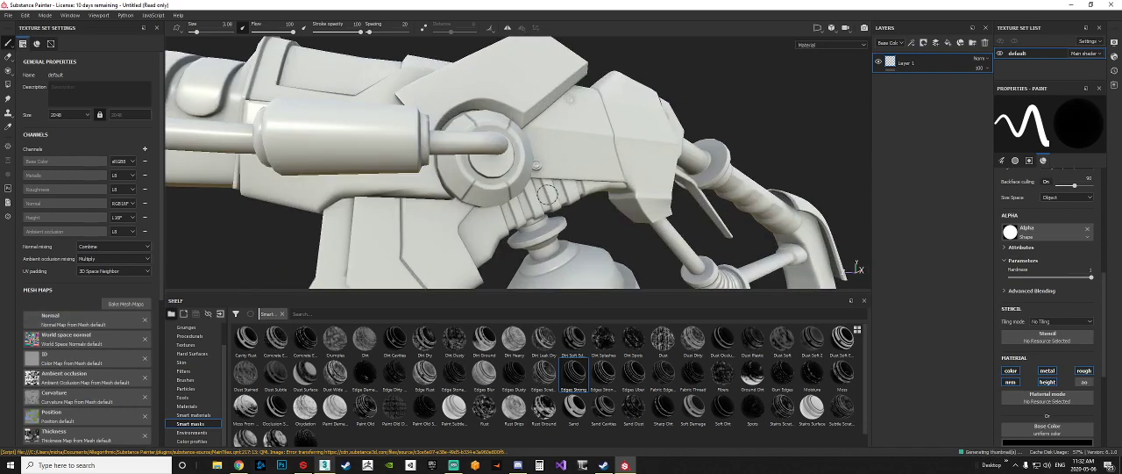
left_click(144, 378)
key("ctrl+z")
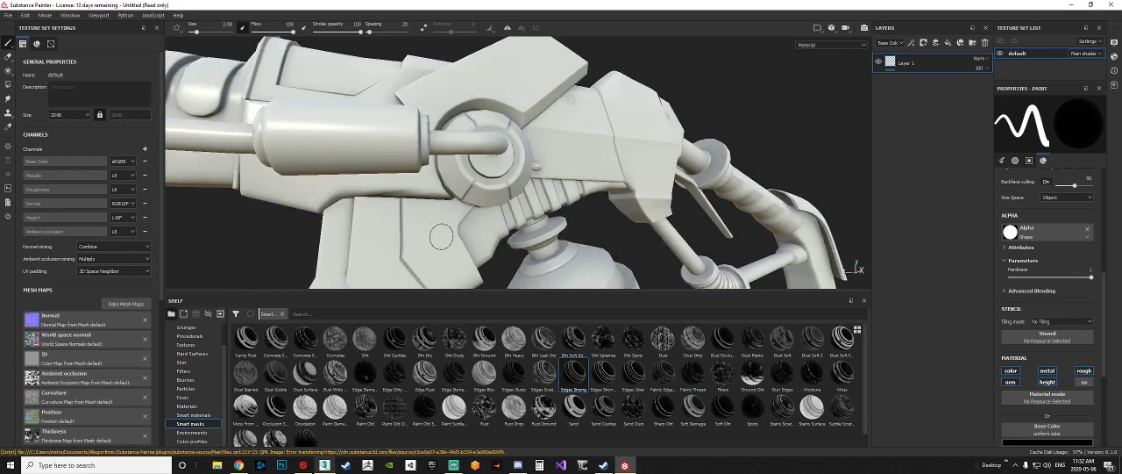
scroll(447, 237, "down", 4)
middle_click_drag(456, 242, 541, 188, "alt")
left_click_drag(594, 195, 550, 200, "alt")
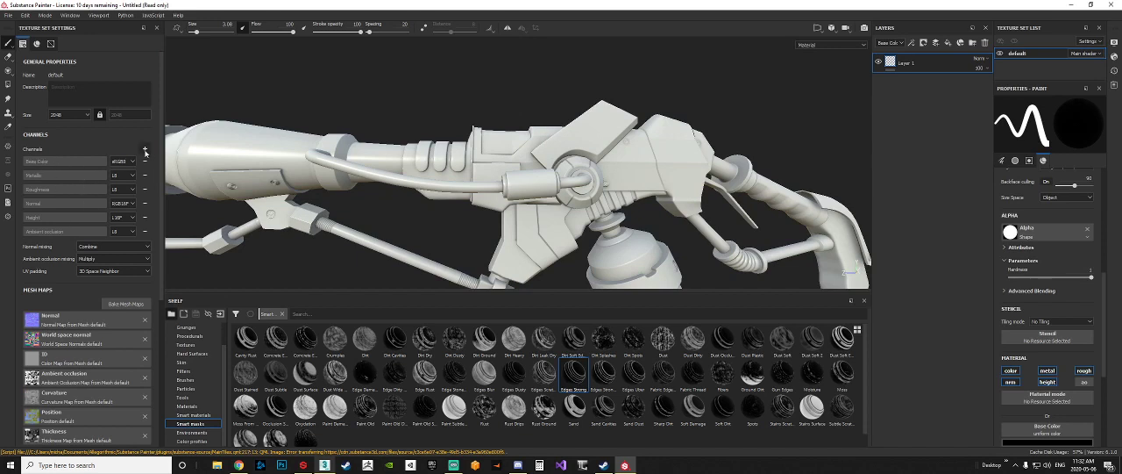
Step: Look through the additional channels available for the texture set without adding any
left_click(146, 151)
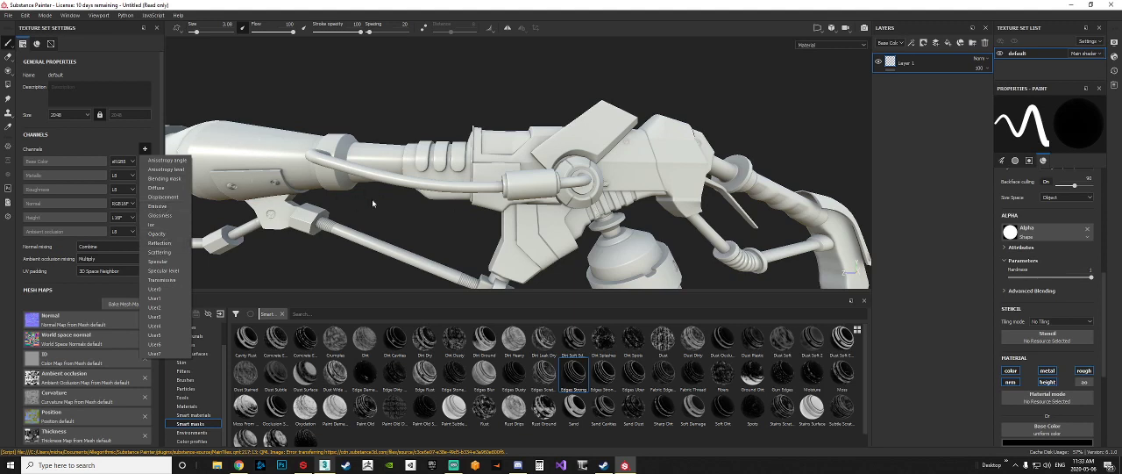
left_click(654, 232)
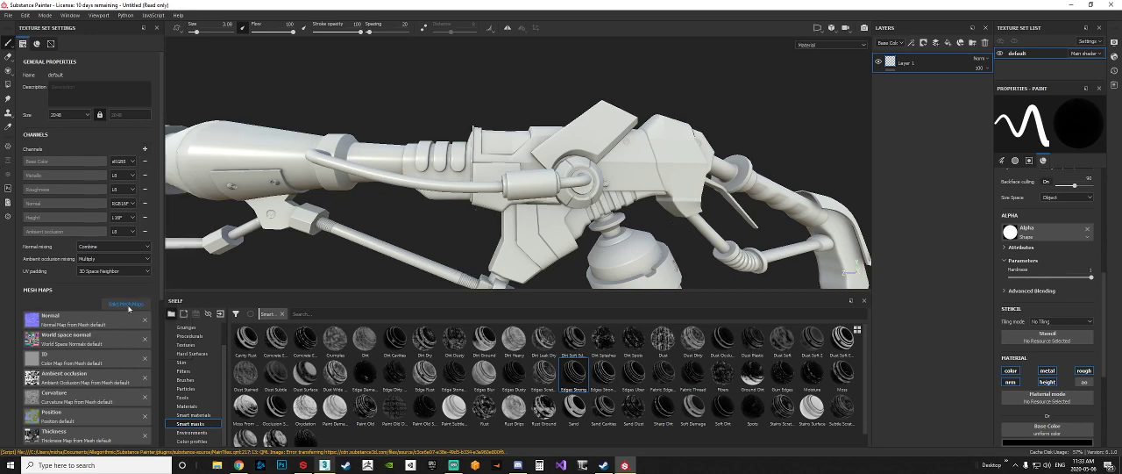
Step: Review the selected maps, common parameters and antialiasing options in the baking settings, and close them without baking
left_click(125, 304)
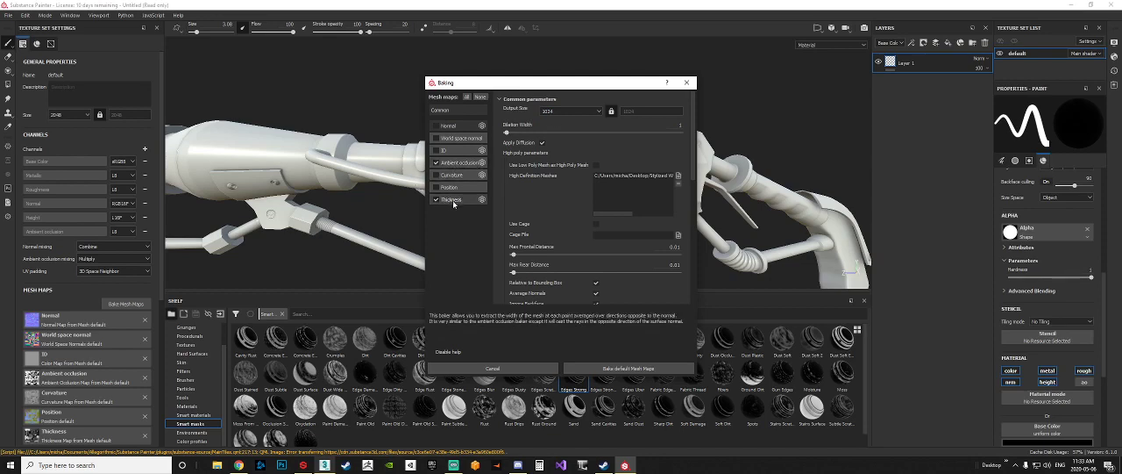
left_click_drag(694, 157, 701, 215)
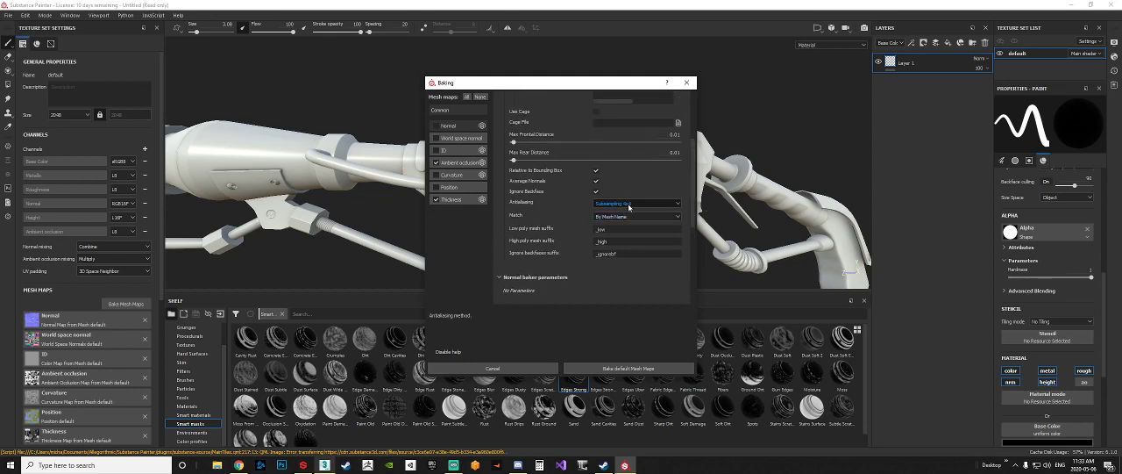
left_click(628, 205)
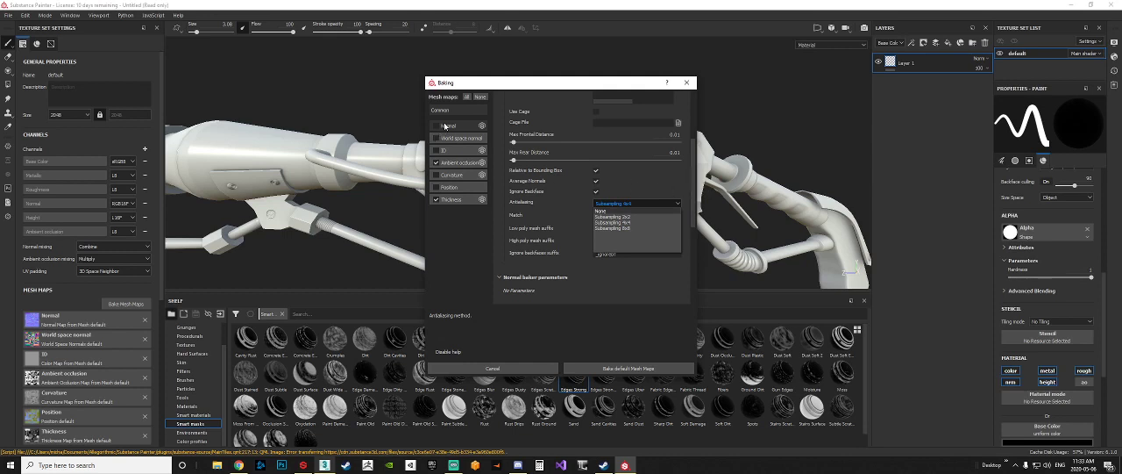
left_click(454, 235)
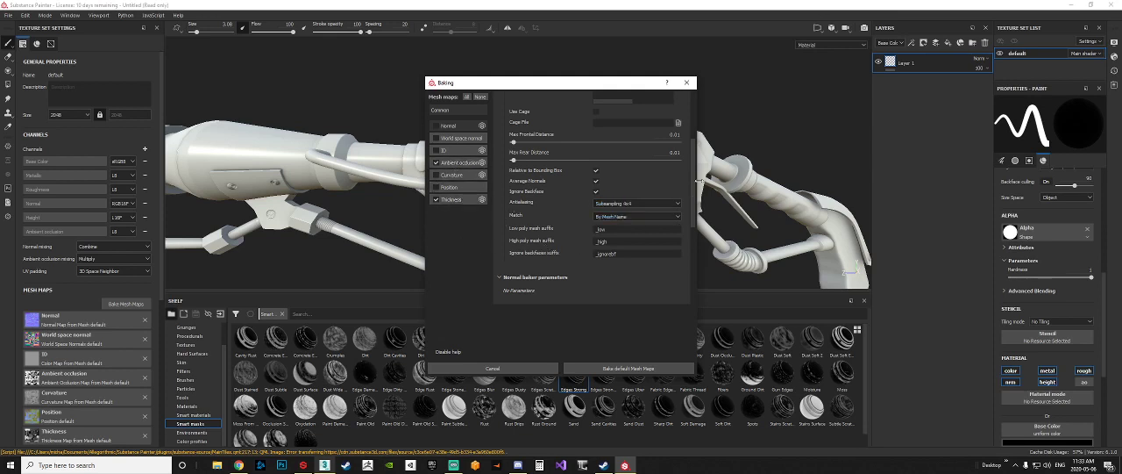
left_click_drag(692, 176, 770, 148)
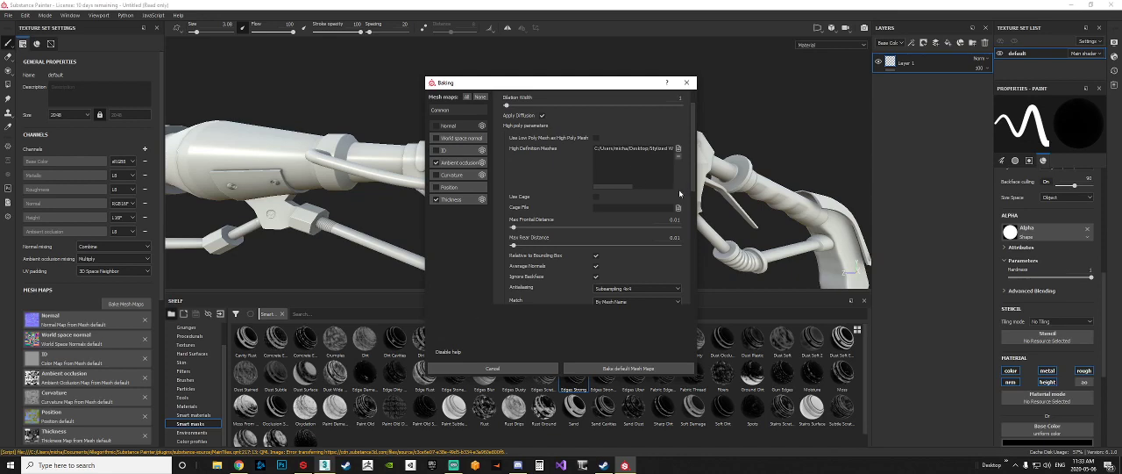
left_click(691, 82)
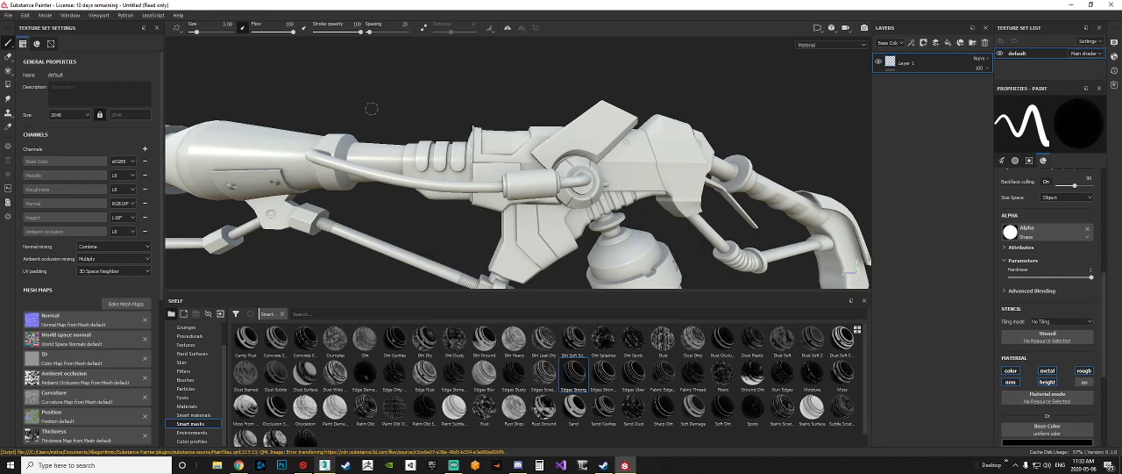
Step: Frame the whole flamethrower in the viewport and add a fill layer above Layer 1
key("f")
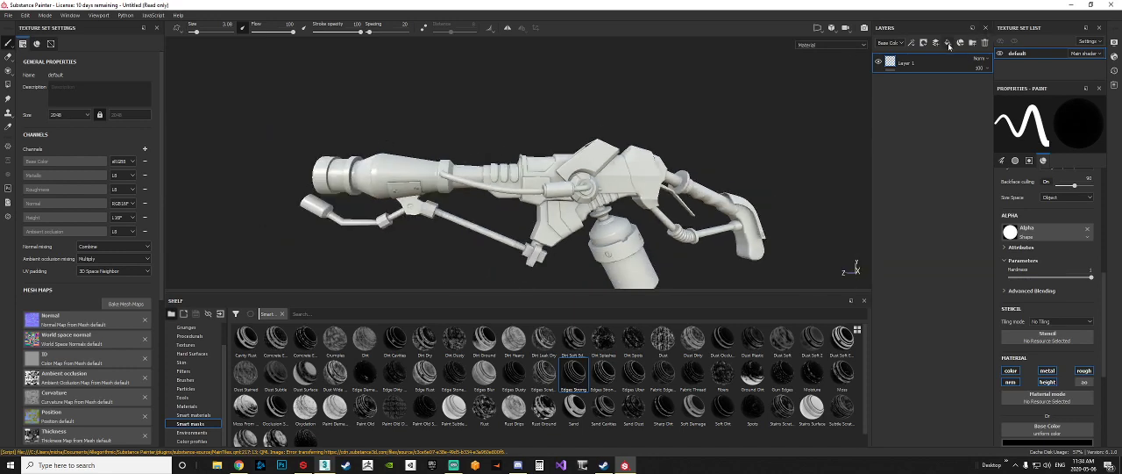
left_click(948, 43)
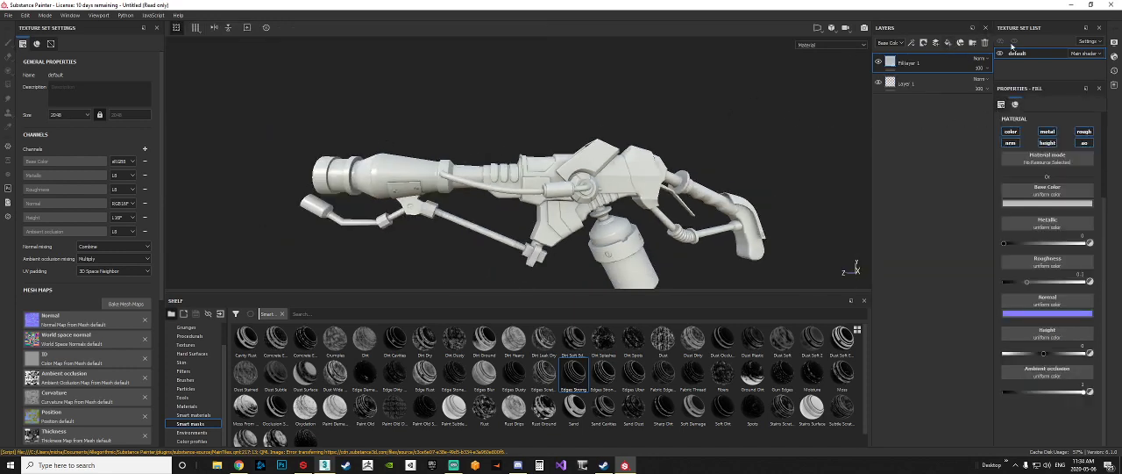
Step: Undo and re-add the fill layer, and set its base color to pure bright red
key("ctrl+z")
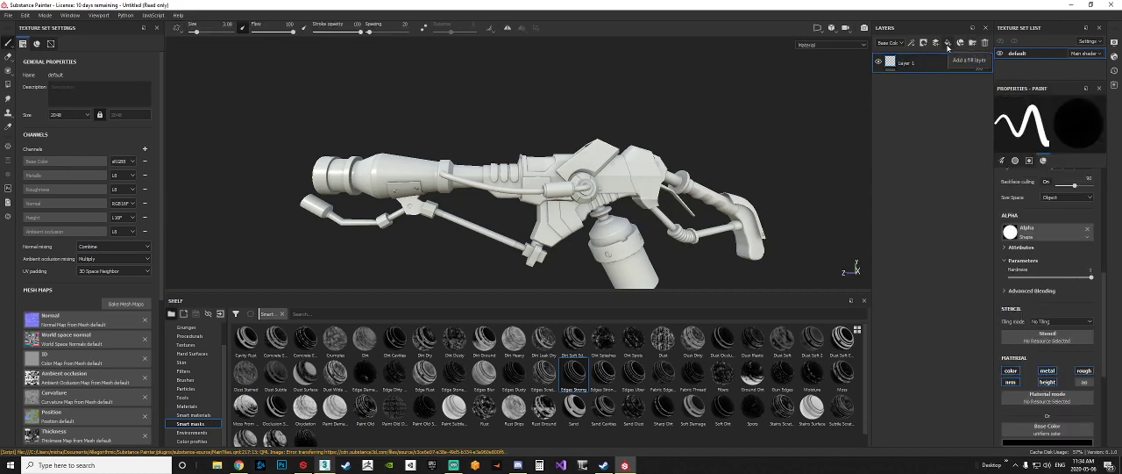
left_click(947, 43)
left_click(1047, 190)
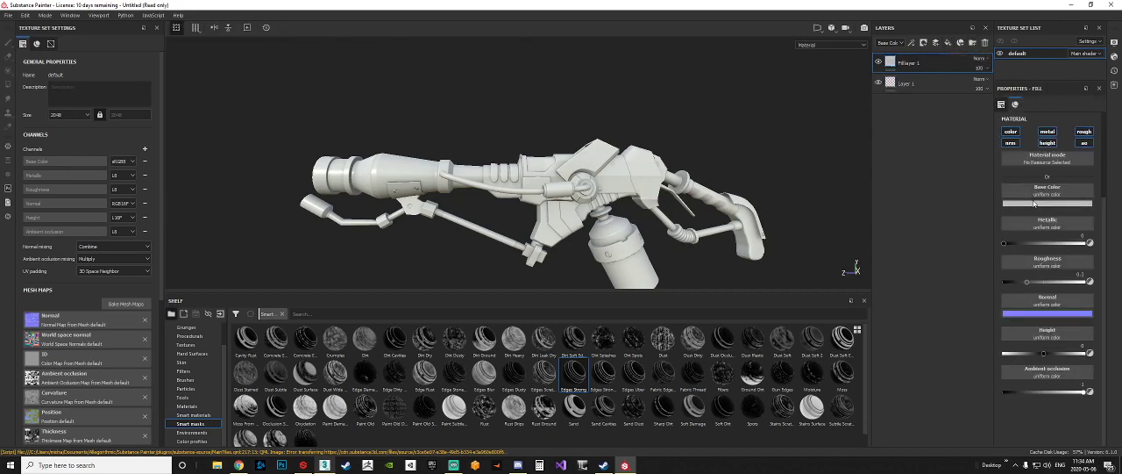
left_click(1063, 235)
left_click_drag(1062, 234, 1068, 215)
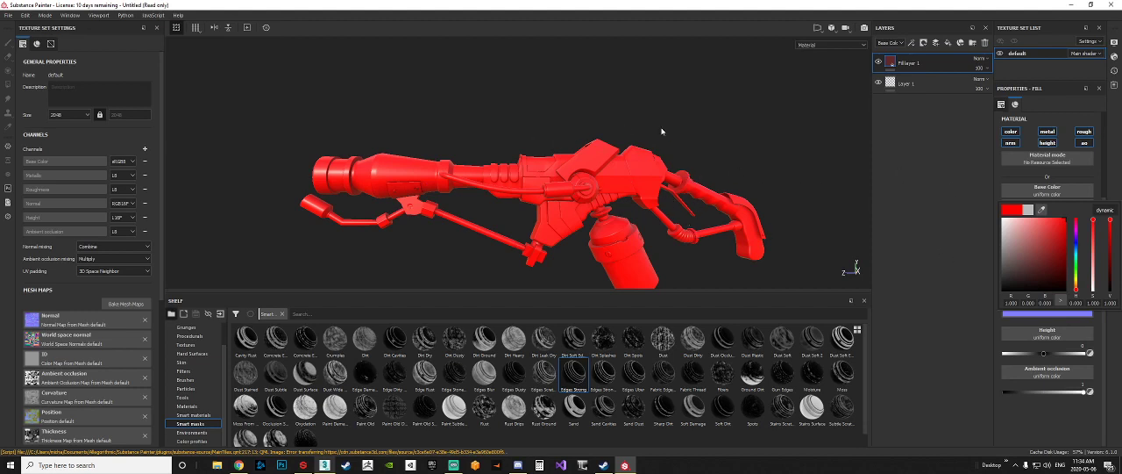
mouse_move(684, 154)
middle_mouse_down("alt")
mouse_move(660, 145)
mouse_move(694, 161)
middle_mouse_up("alt")
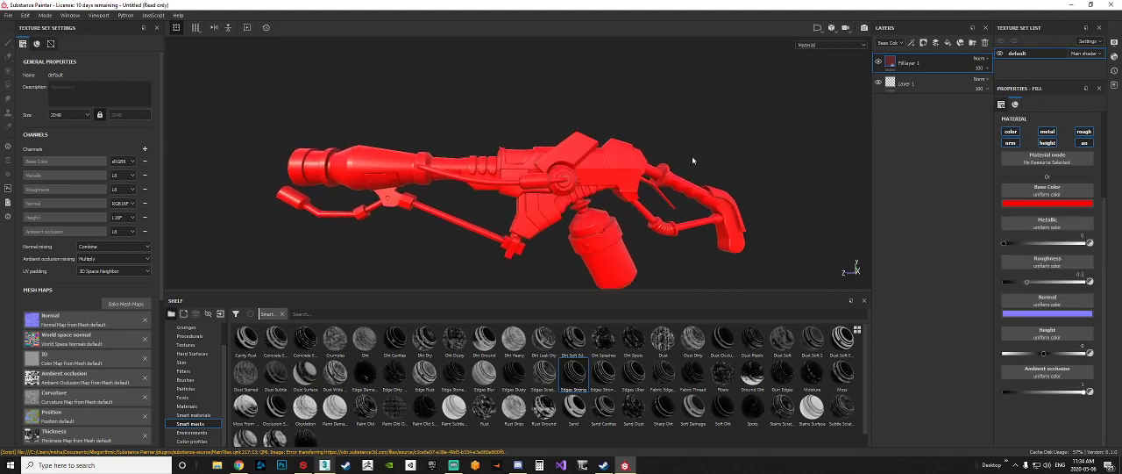
Step: Add the local image rockdavinci-flame-thrower-concept2_2048 from the Stylized Weapon folder as a floating reference
left_click(1020, 465)
right_click(1024, 448)
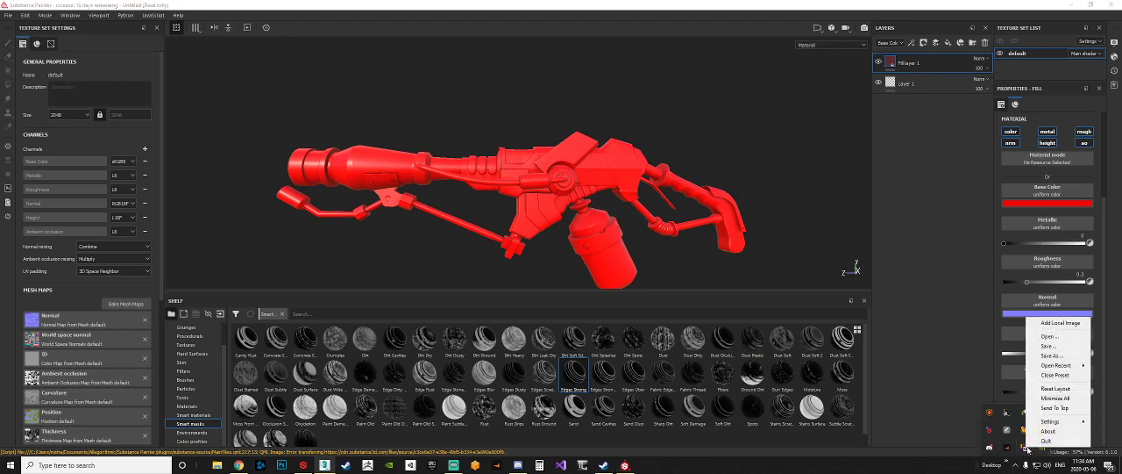
left_click(1060, 322)
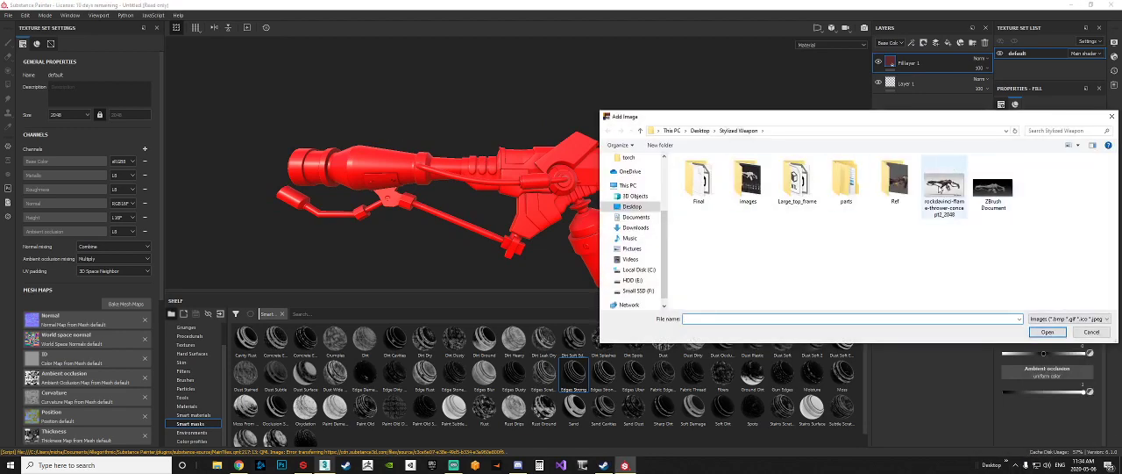
double_click(940, 187)
Step: Resize the floating reference to a compact window, frame the concept weapon's main body in it, and place it beside the model
scroll(286, 109, "up", 3)
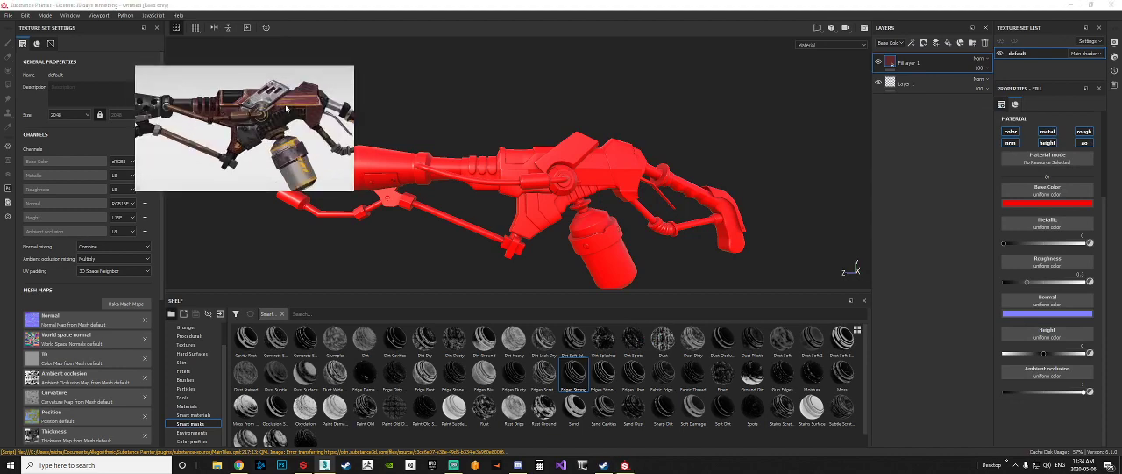
scroll(286, 109, "up", 2)
left_click_drag(352, 190, 602, 348)
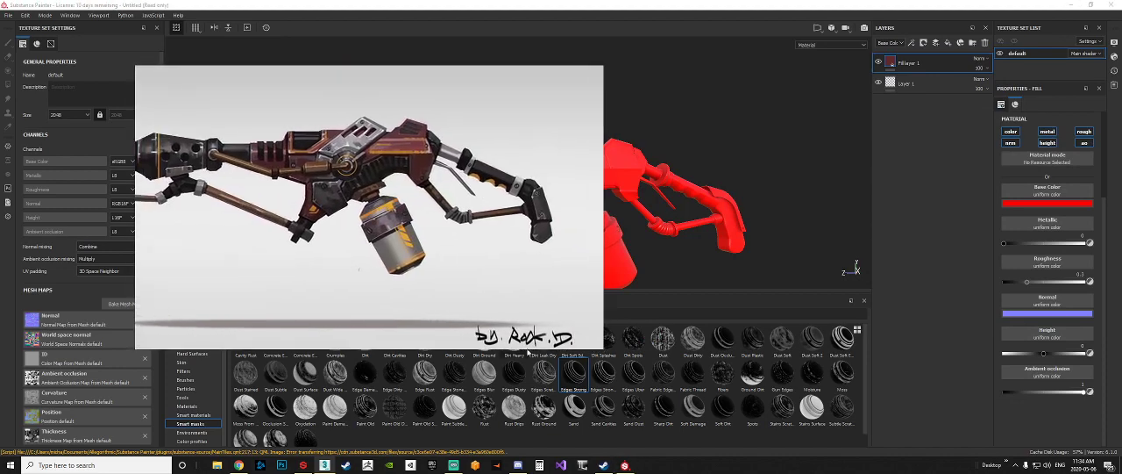
scroll(371, 208, "down", 3)
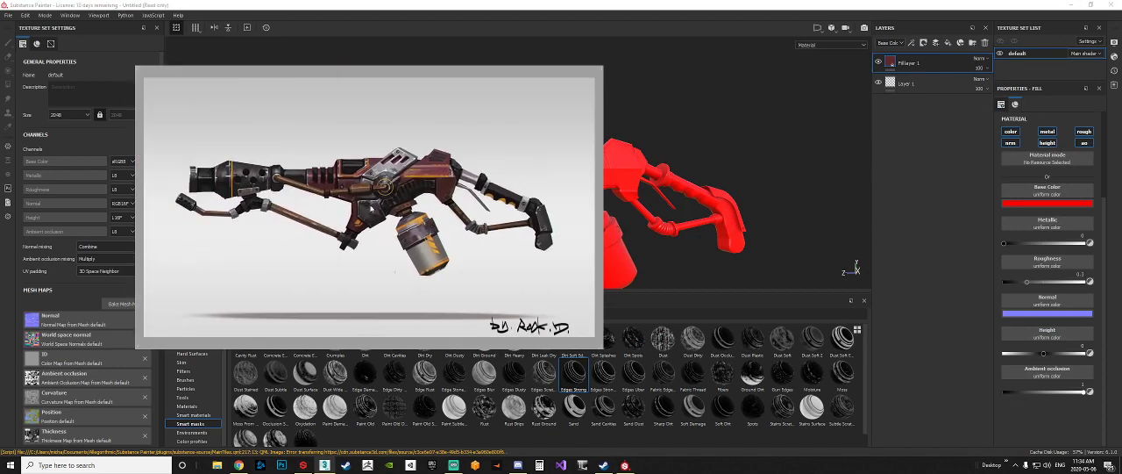
right_click_drag(465, 225, 356, 179)
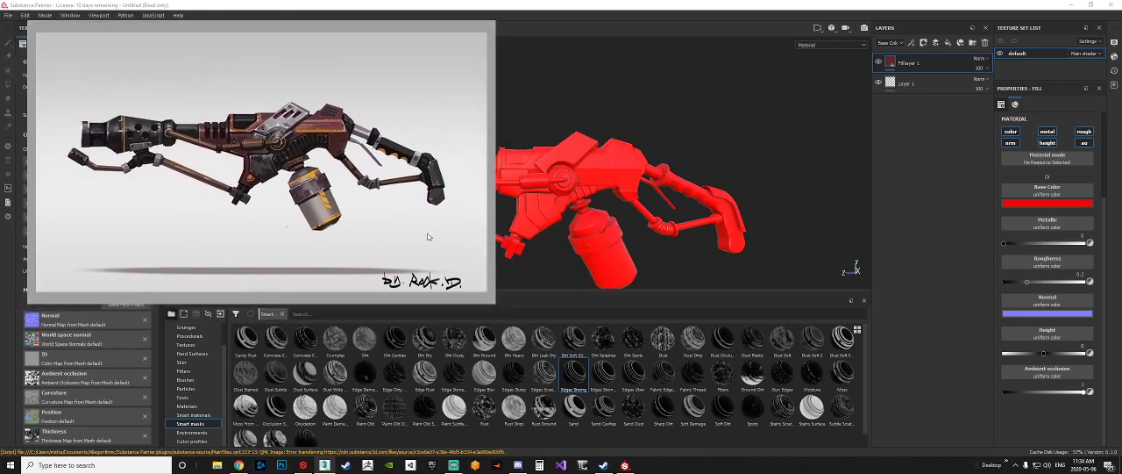
left_click_drag(493, 301, 309, 201)
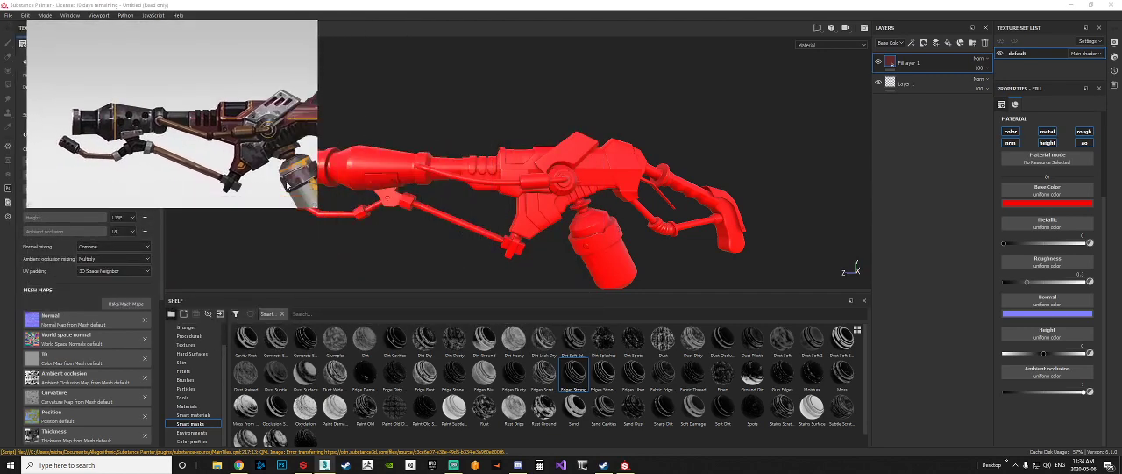
middle_click_drag(228, 154, 160, 146)
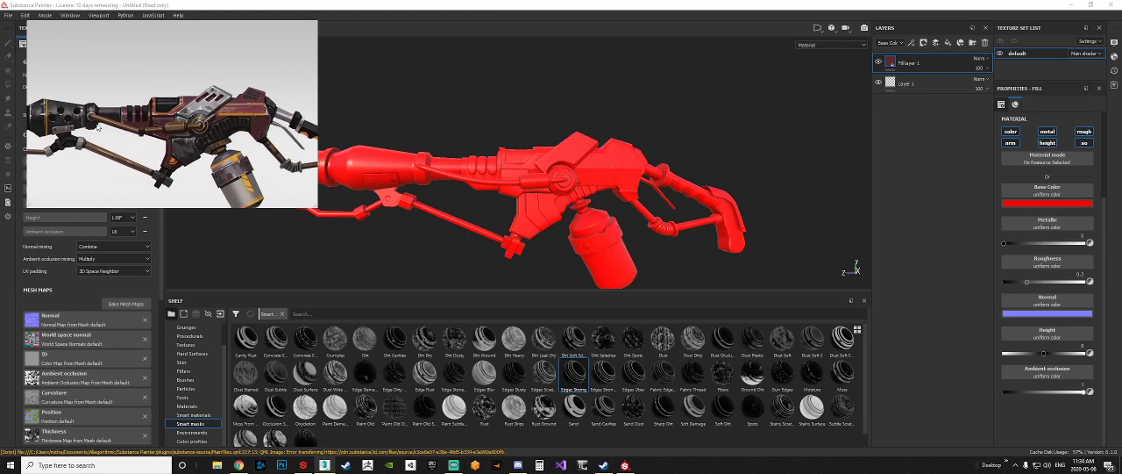
mouse_move(98, 127)
right_mouse_down()
mouse_move(139, 125)
mouse_move(106, 123)
right_mouse_up()
middle_click_drag(134, 118, 117, 95)
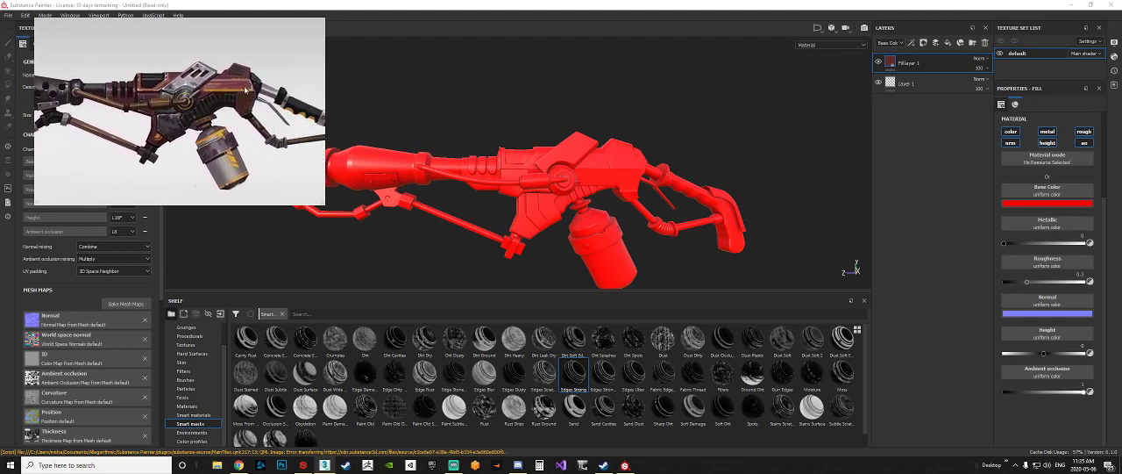
mouse_move(237, 107)
right_mouse_down()
mouse_move(249, 131)
mouse_move(230, 113)
right_mouse_up()
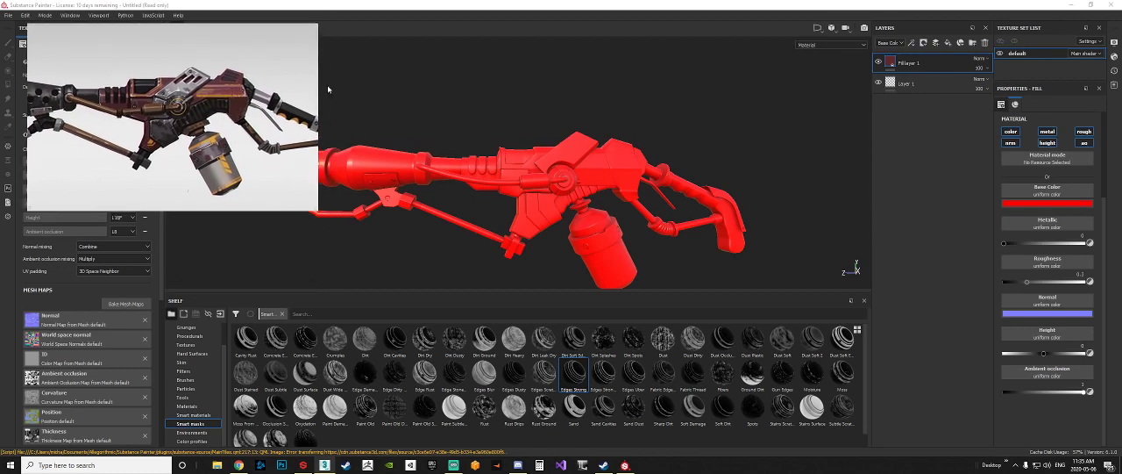
Step: Delete the red fill layer and add a fresh fill layer above Layer 1
left_click(940, 64)
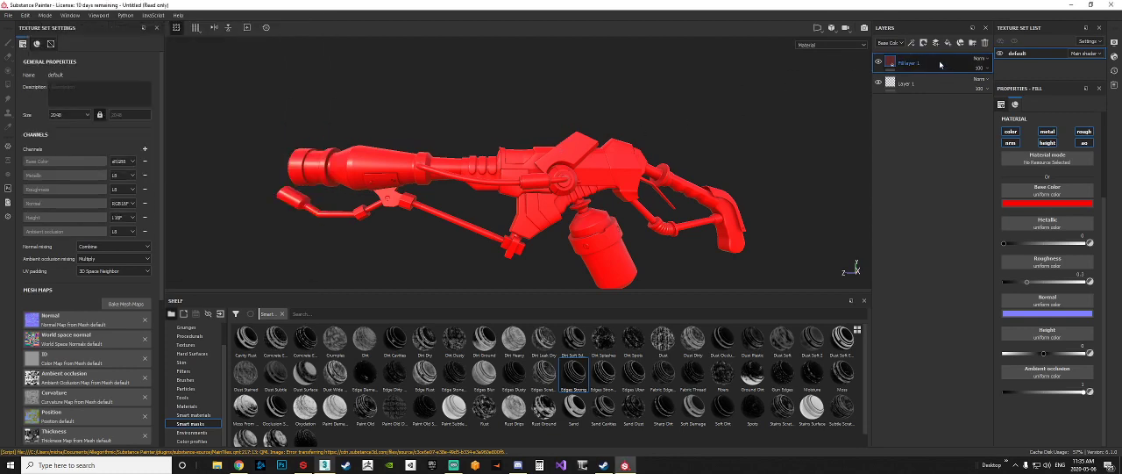
key("Delete")
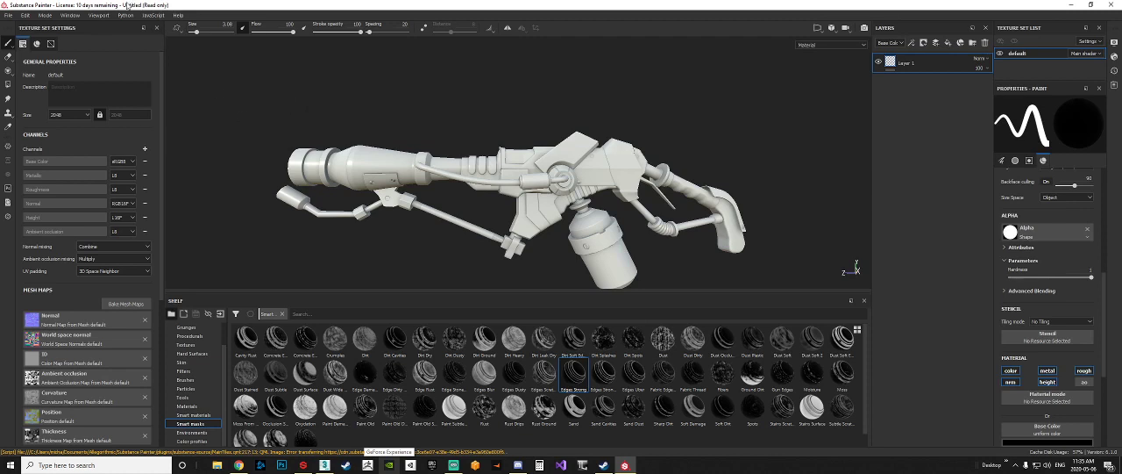
left_click(100, 16)
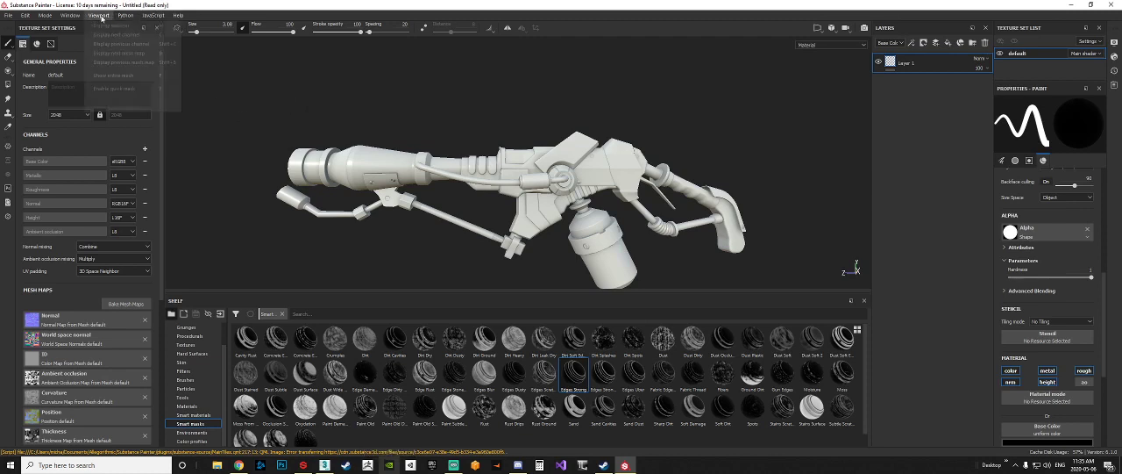
left_click(70, 15)
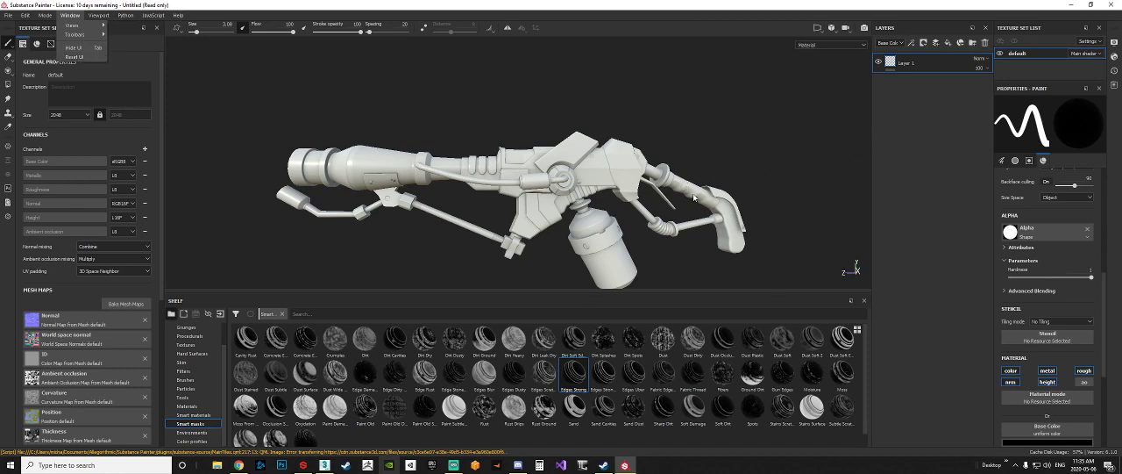
left_click(947, 47)
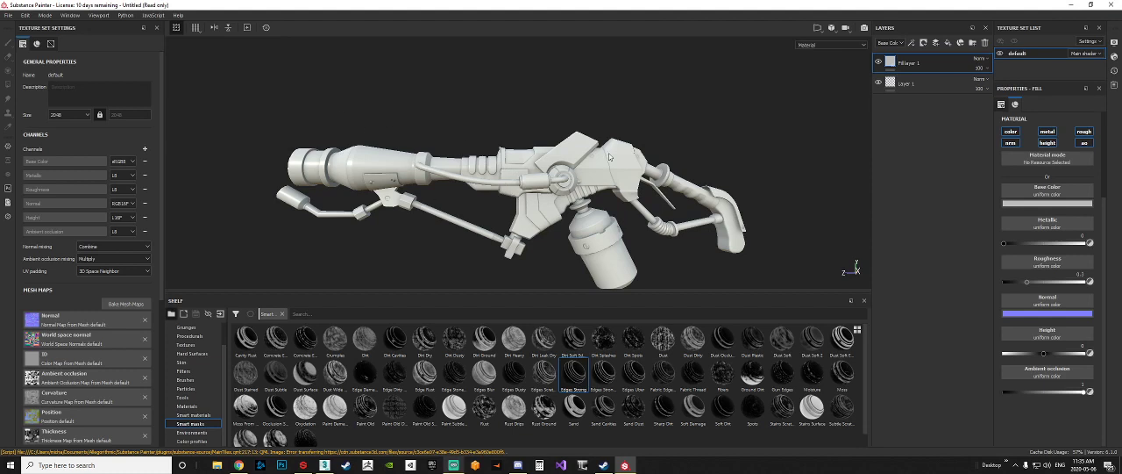
Step: Make the reference image stay always on top, and return to Substance Painter with it visible
left_click(1067, 5)
right_click(179, 126)
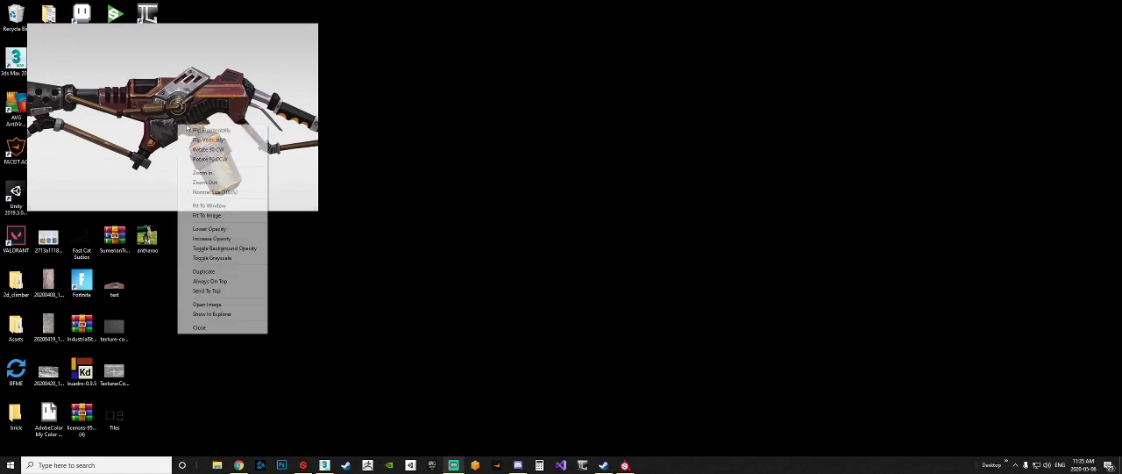
left_click(221, 281)
left_click(624, 465)
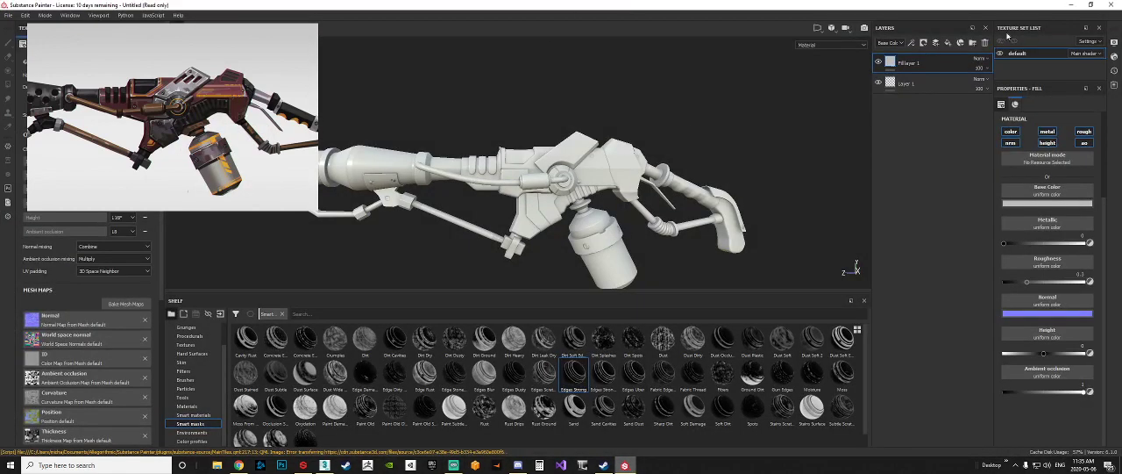
Step: Try dark red and magenta base colors on the fill layer, and sample the muted dark red of the weapon body from the reference
left_click(1047, 203)
left_click(1044, 258)
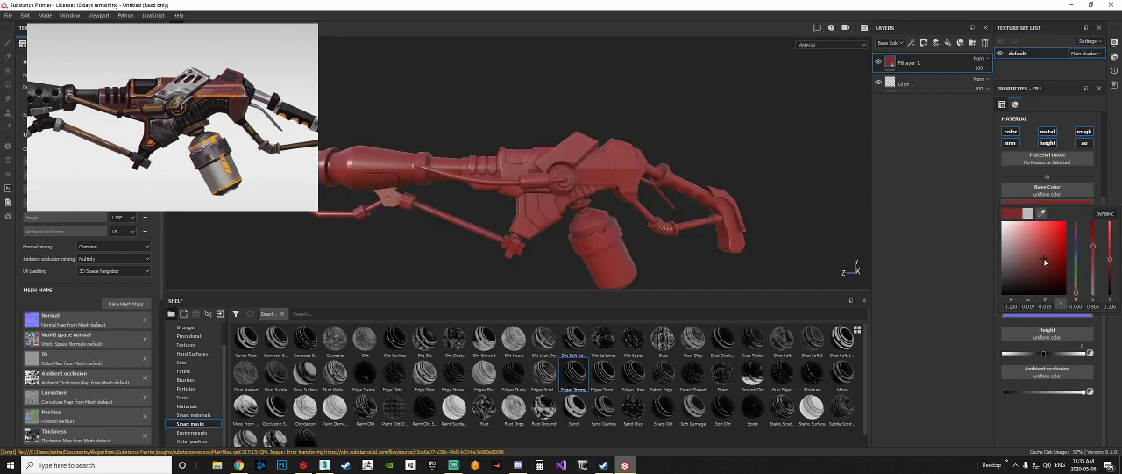
left_click_drag(1076, 294, 1078, 229)
left_click_drag(1045, 258, 1051, 271)
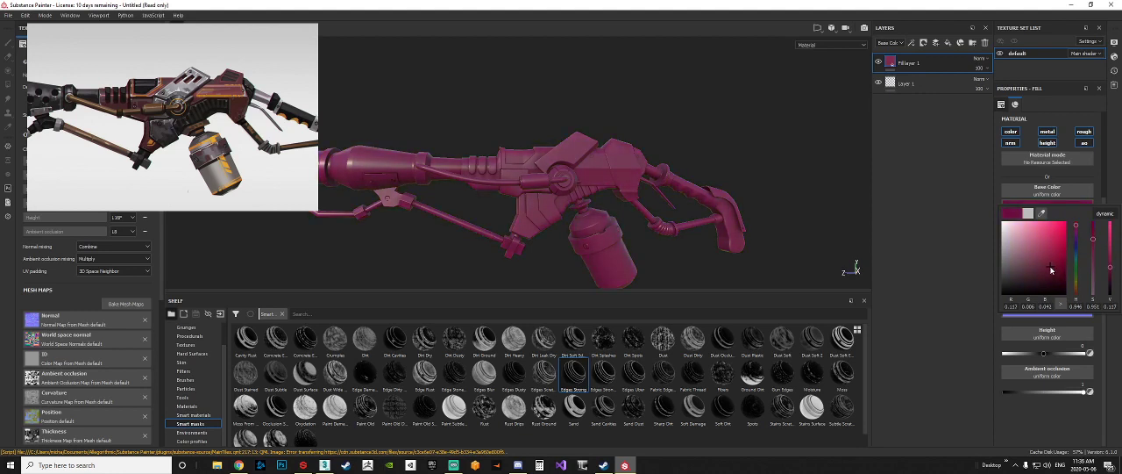
left_click(1041, 214)
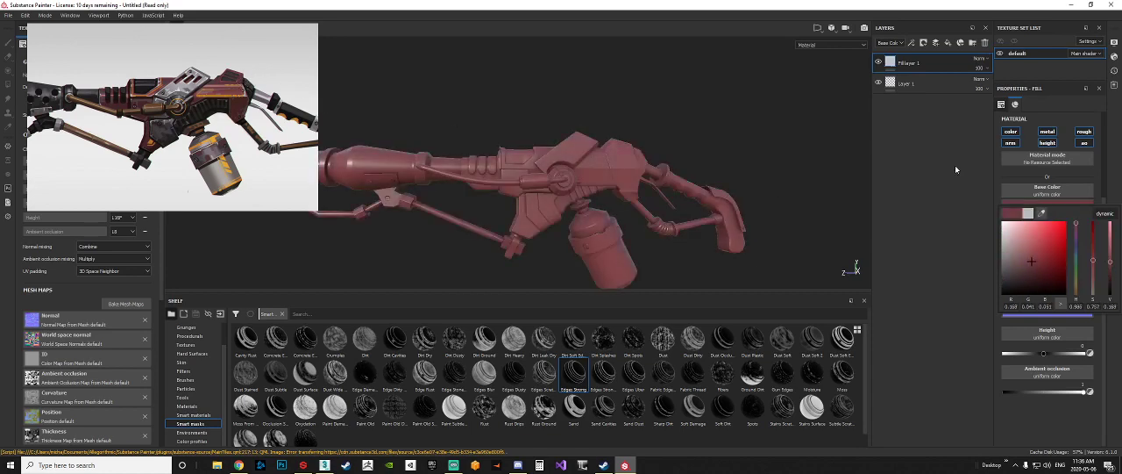
left_click(911, 318)
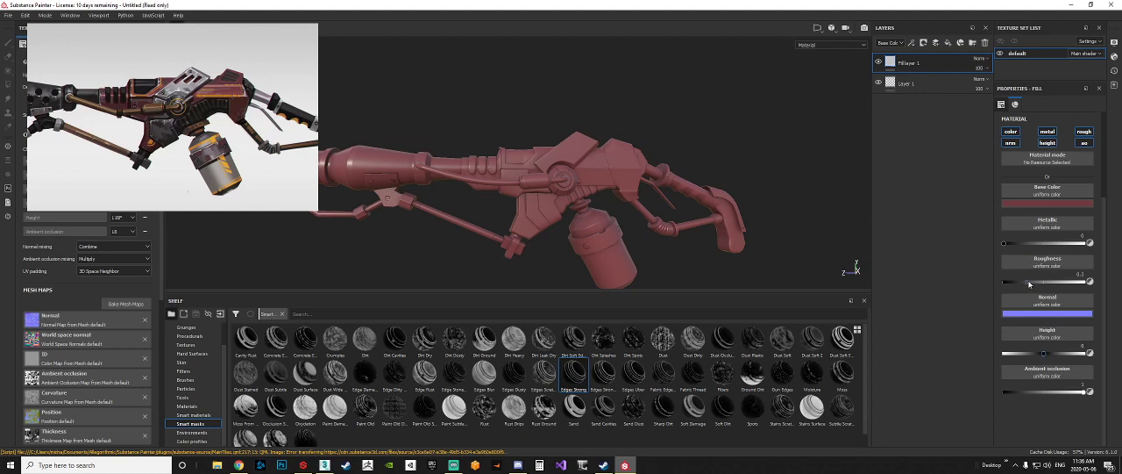
Step: Adjust the fill layer's metallic and roughness while viewing the body up close, ending with both at 1
mouse_move(1027, 282)
left_mouse_down()
mouse_move(1074, 282)
mouse_move(1009, 298)
mouse_move(1024, 283)
left_mouse_up()
left_click_drag(1033, 246, 1046, 246)
scroll(507, 126, "up", 5)
left_click_drag(507, 126, 501, 184, "alt")
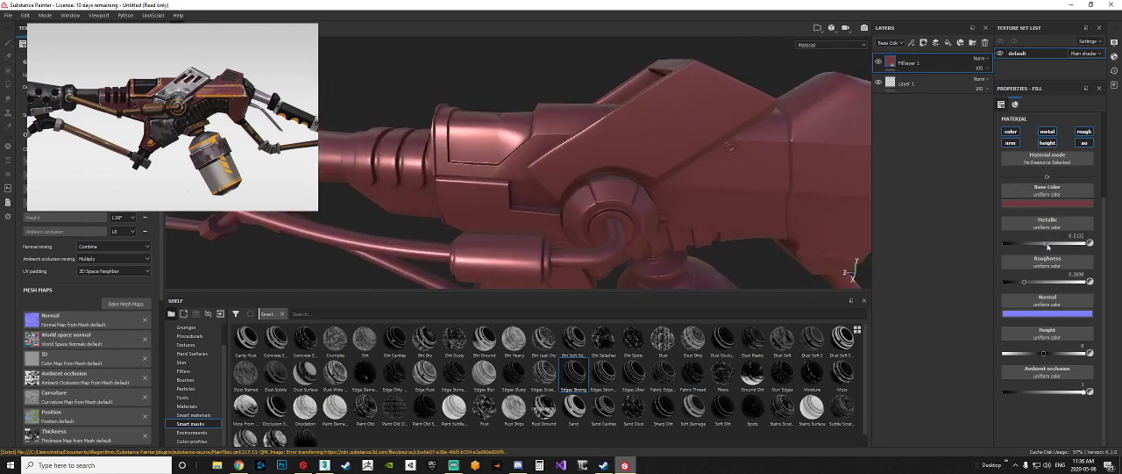
left_click_drag(1049, 242, 1120, 248)
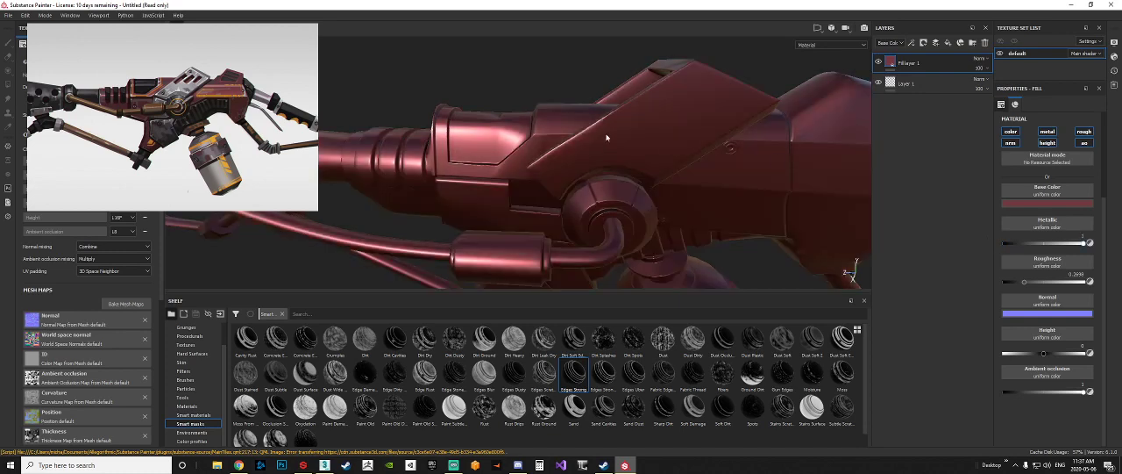
left_click_drag(1025, 281, 1093, 282)
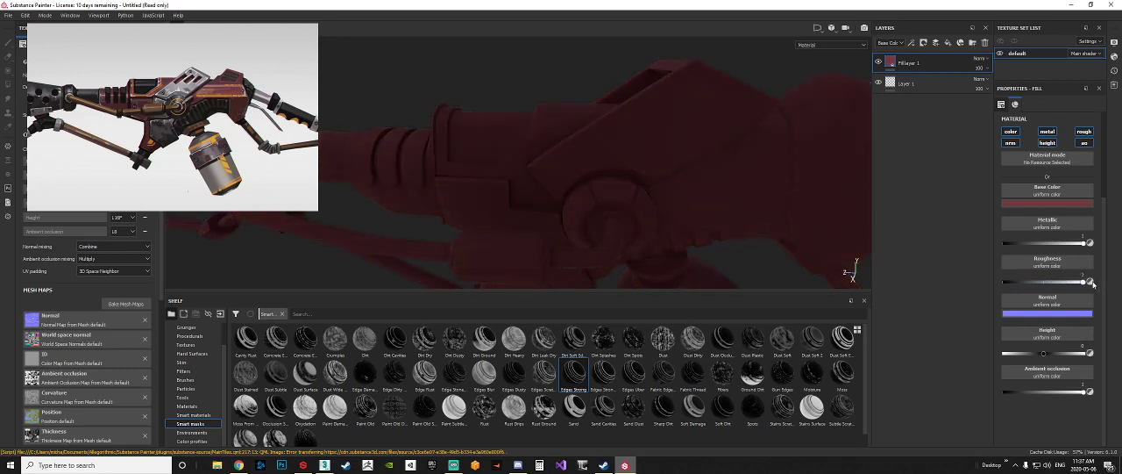
Step: Set the fill layer's base color to pure black
scroll(514, 160, "down", 5)
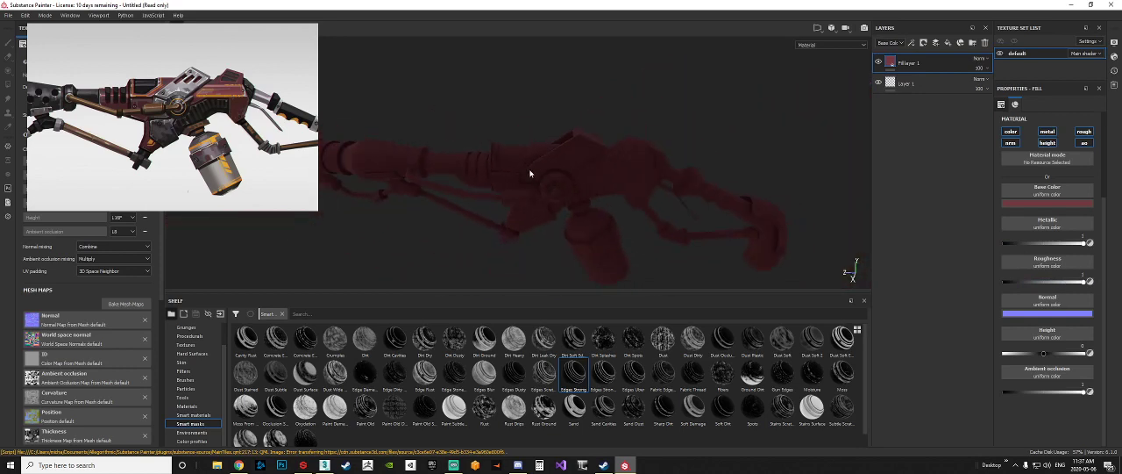
middle_click_drag(531, 171, 549, 181, "alt")
left_click(1040, 204)
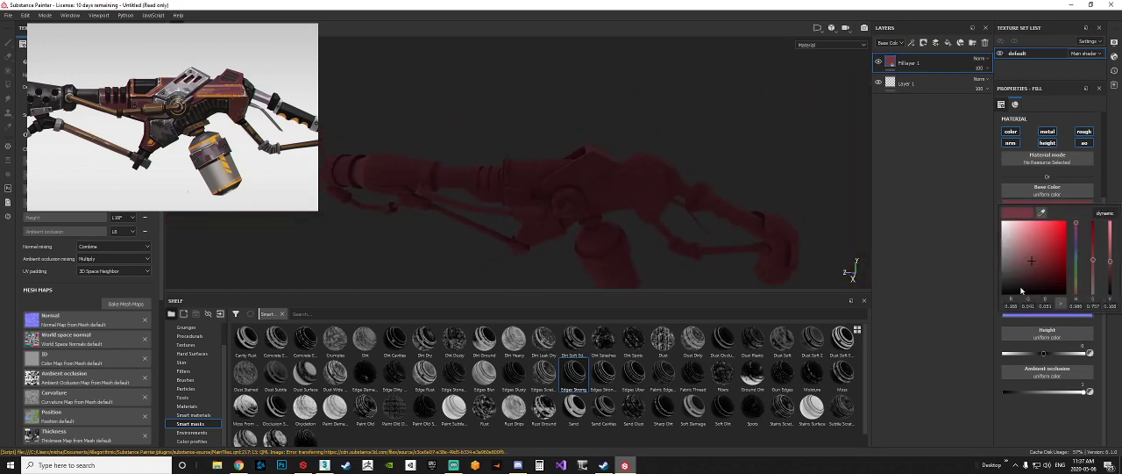
left_click_drag(1024, 287, 954, 339)
left_click(623, 210)
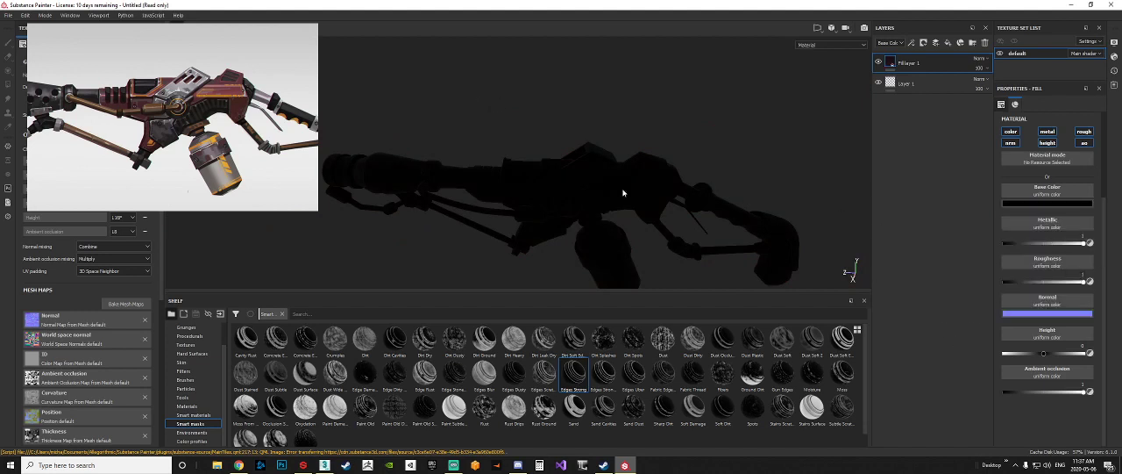
Step: Lower the black fill's metallic to 0 to compare the shading, and restore it to 1
scroll(597, 184, "up", 5)
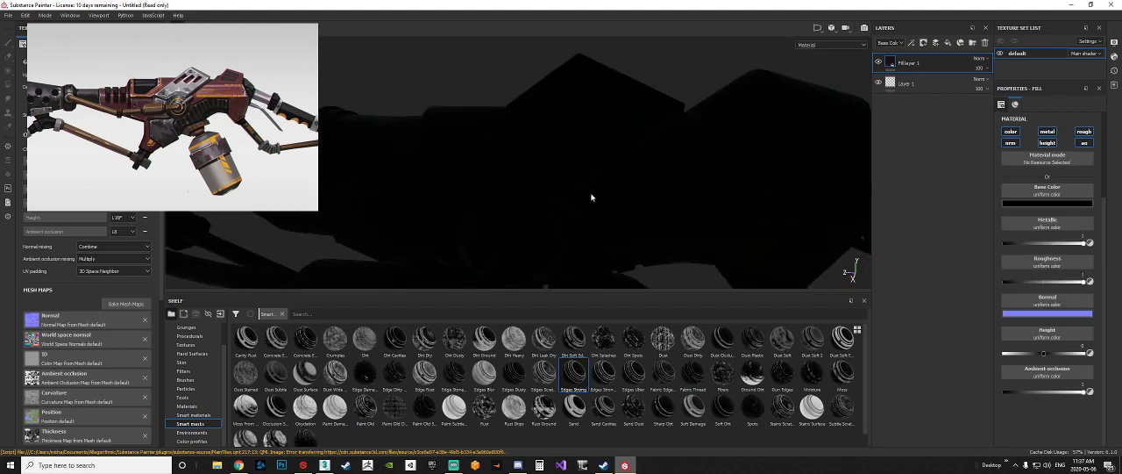
left_click_drag(594, 196, 664, 195, "alt")
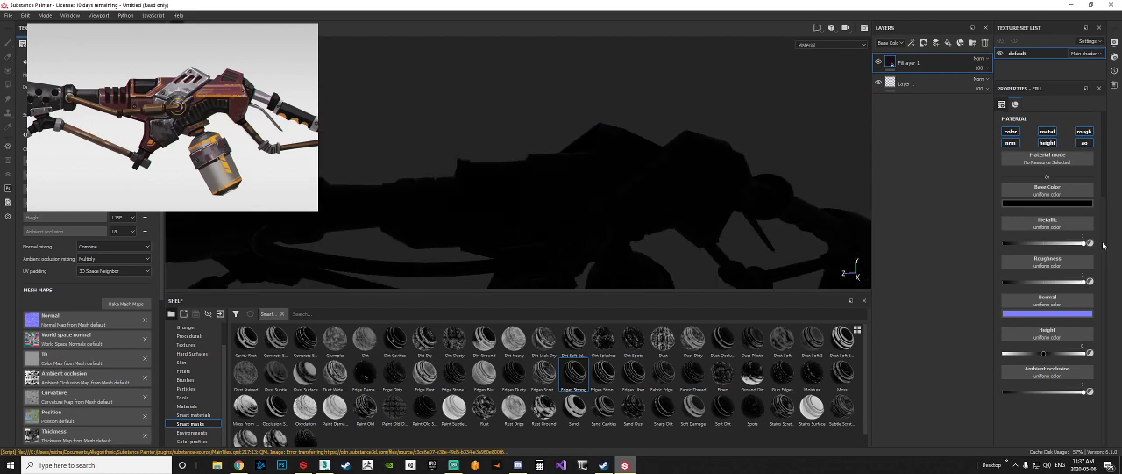
left_click_drag(1089, 243, 852, 256)
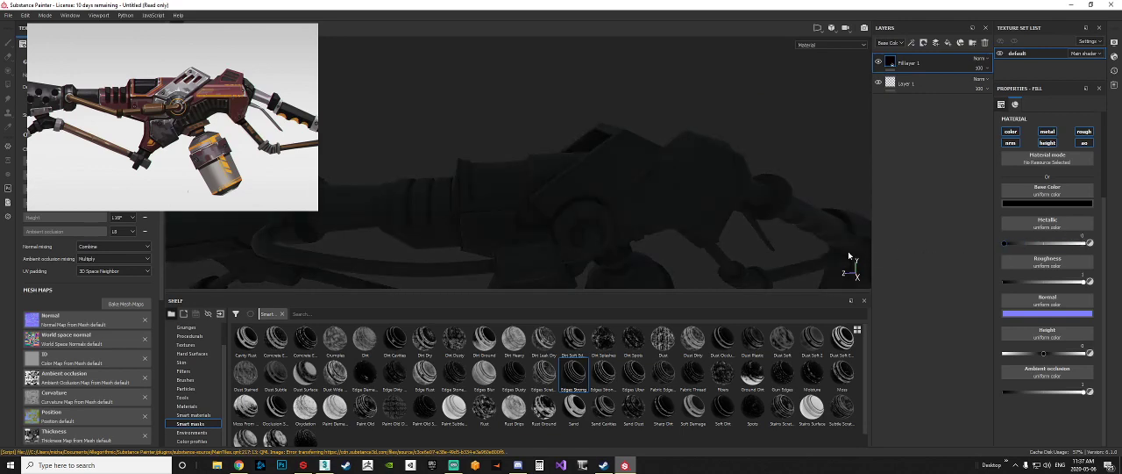
left_click_drag(918, 243, 1096, 254)
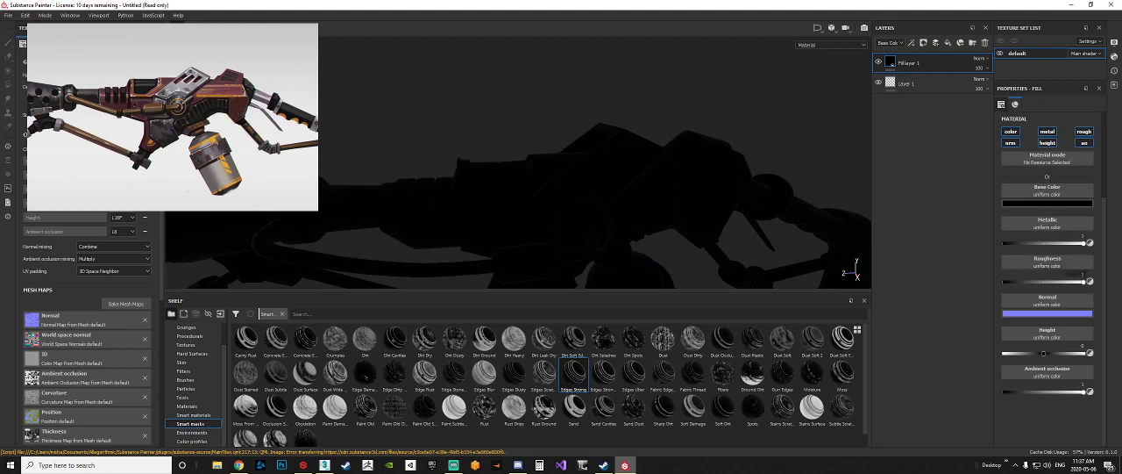
Step: Compare the black model's body and barrel shading with the dark front parts of the concept reference
scroll(652, 192, "down", 7)
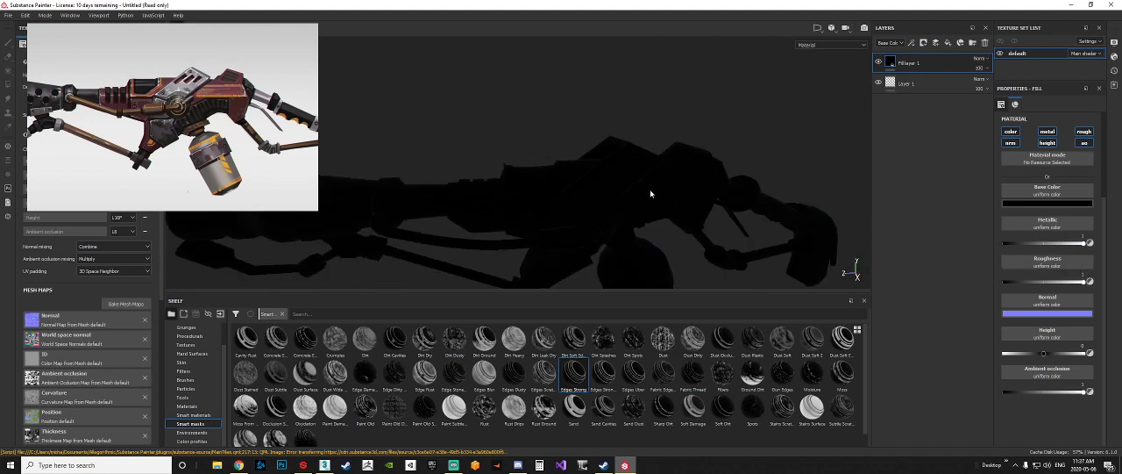
scroll(655, 189, "up", 6)
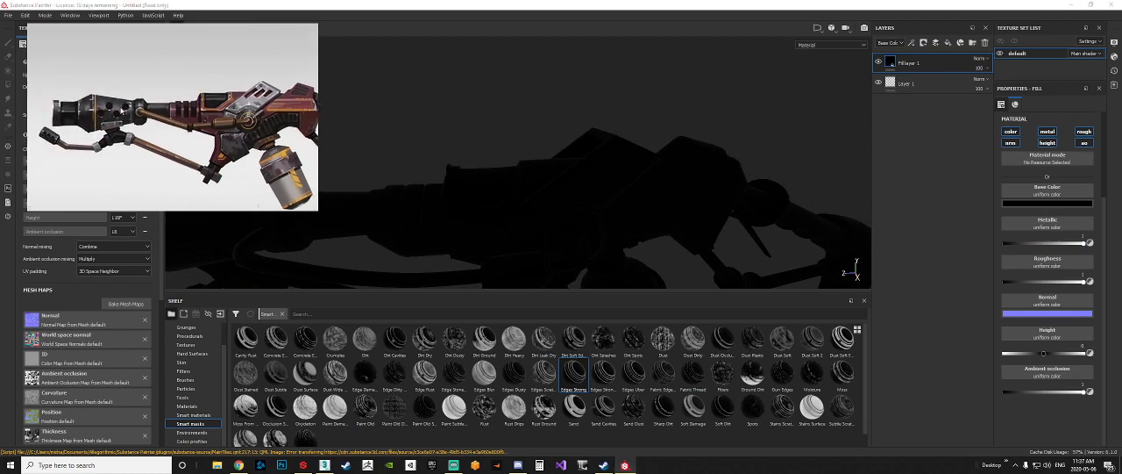
scroll(113, 106, "up", 2)
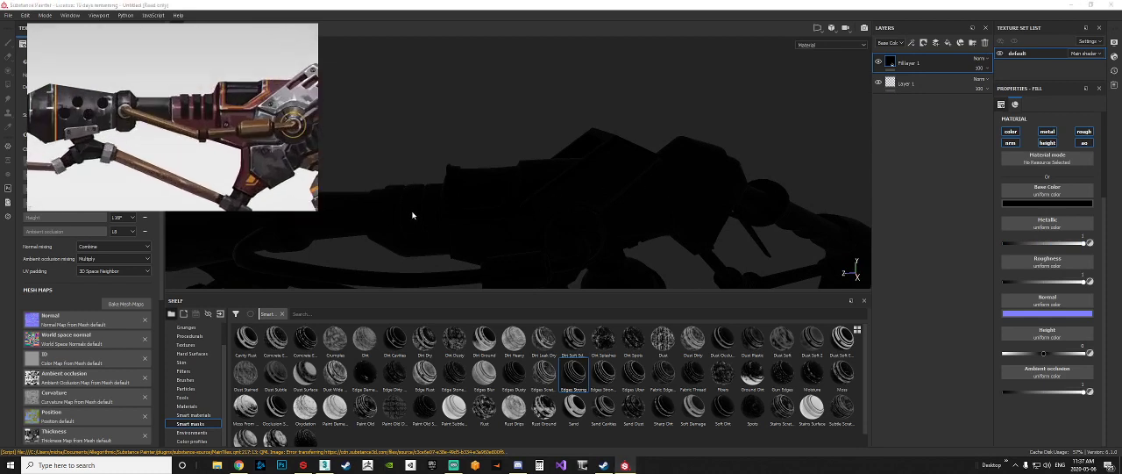
middle_click_drag(488, 213, 433, 198, "alt")
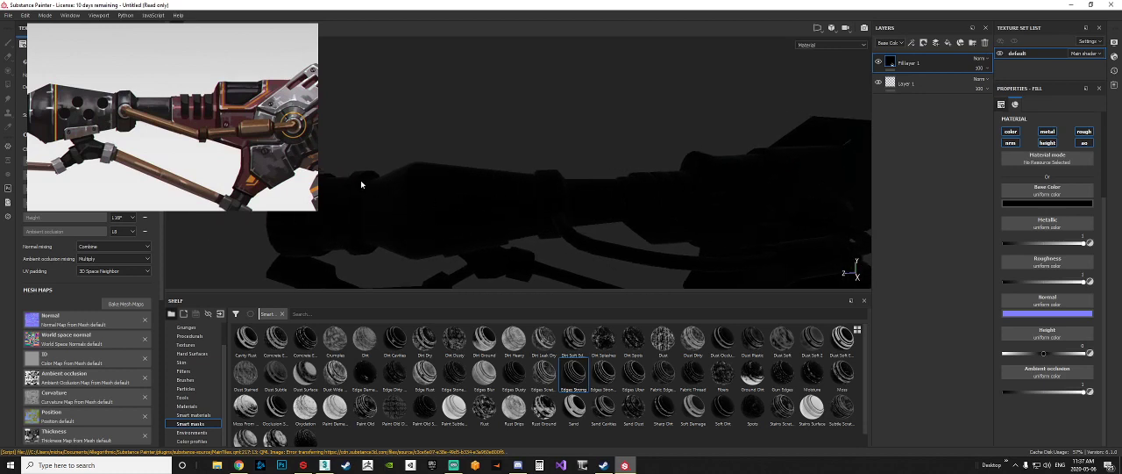
left_click_drag(723, 198, 641, 189, "alt")
scroll(651, 186, "up", 2)
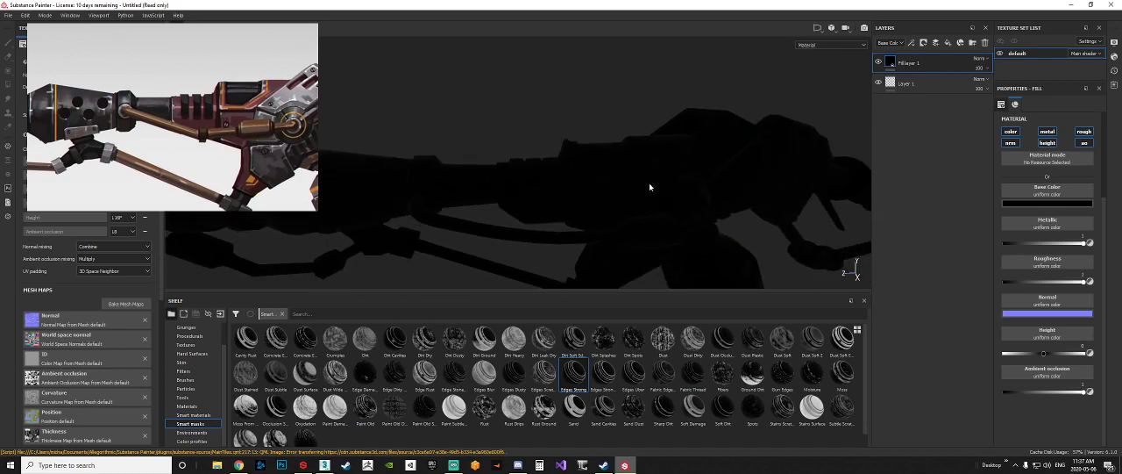
scroll(651, 190, "down", 2)
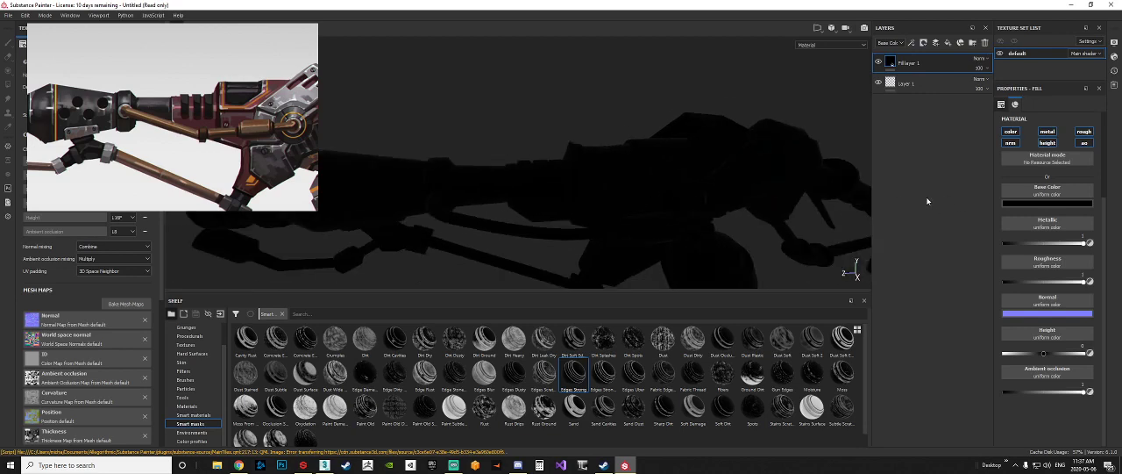
Step: Undo the black base color and the roughness change on the fill layer
key("ctrl+z")
key("ctrl+z")
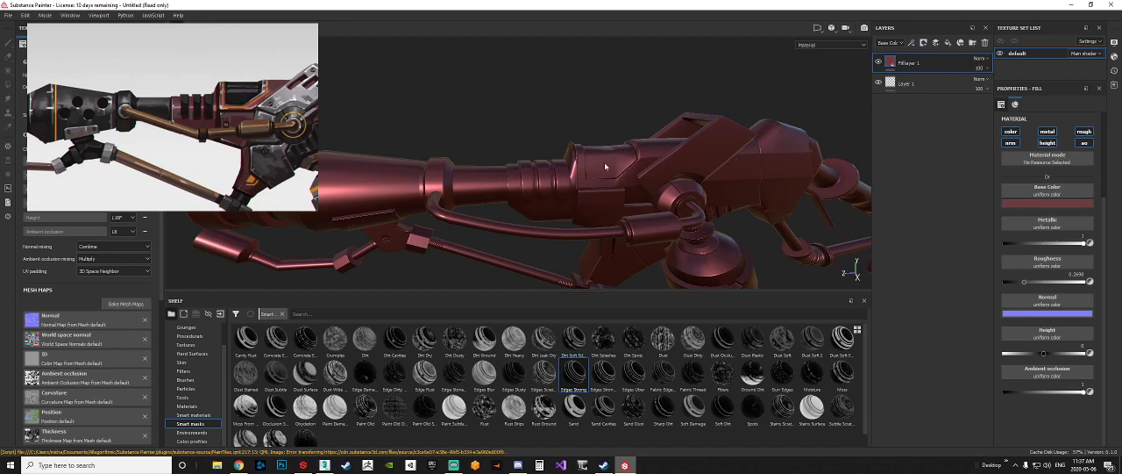
left_click_drag(521, 210, 610, 167, "alt")
scroll(716, 185, "down", 5)
middle_click_drag(709, 191, 667, 189, "alt")
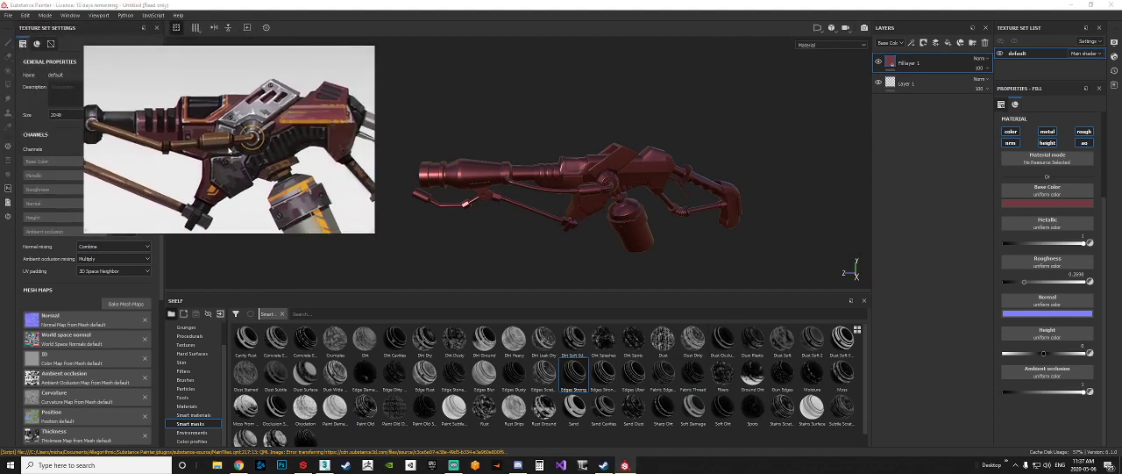
Step: Rename the dark red fill layer as Base_Frame
double_click(913, 64)
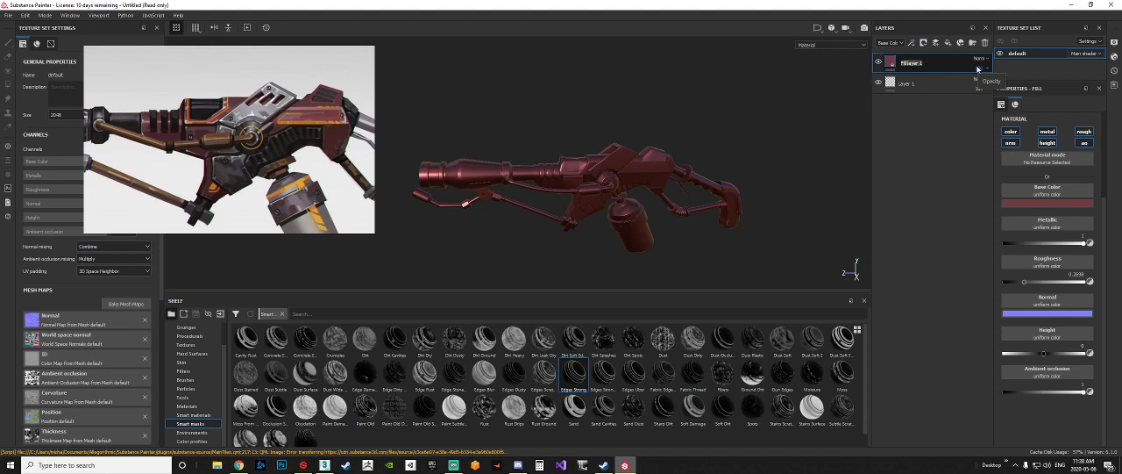
type("s")
type("ase_Frame")
scroll(603, 165, "up", 5)
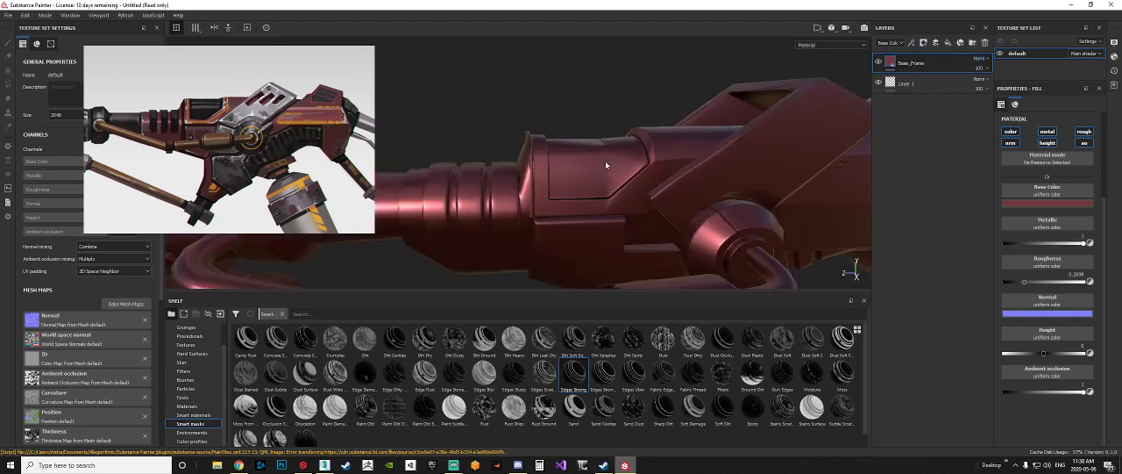
scroll(649, 180, "up", 3)
left_click_drag(662, 187, 791, 171, "alt")
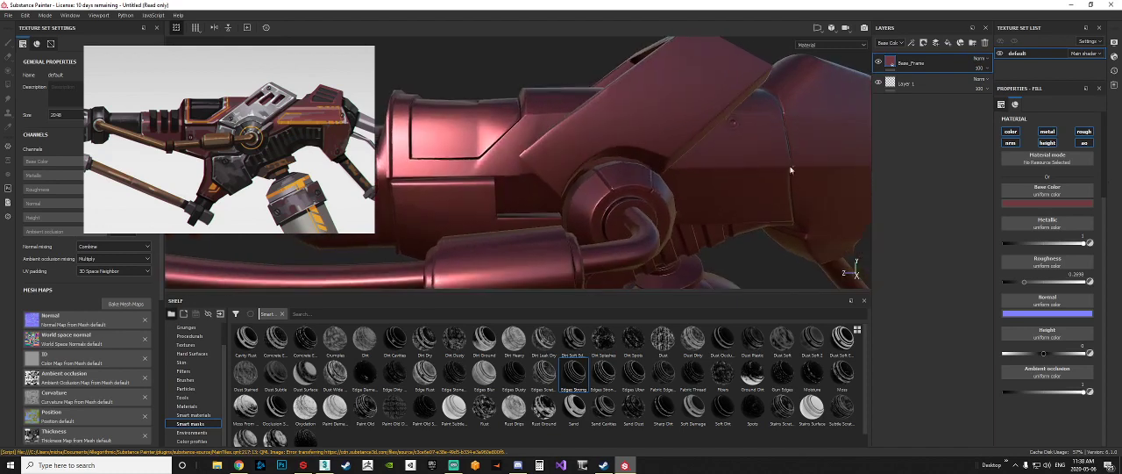
Step: Try a black mask on the Base_Frame layer, and replace it with a white mask to compare coverage
right_click(904, 64)
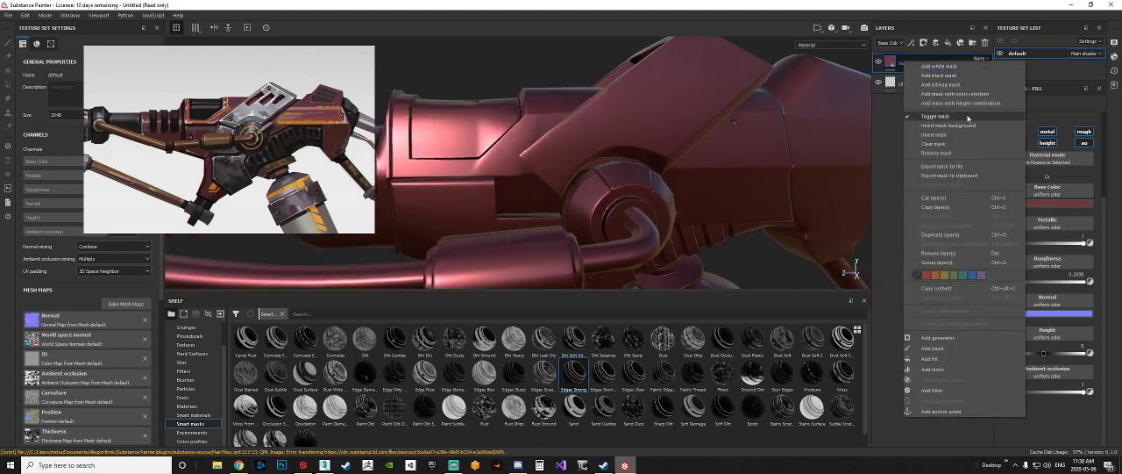
left_click(940, 76)
scroll(652, 207, "down", 5)
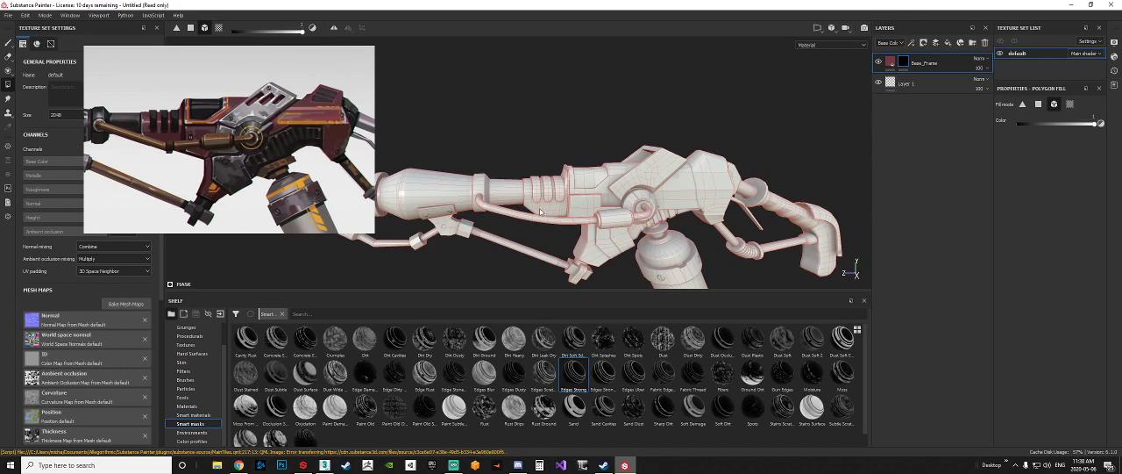
left_click(925, 63)
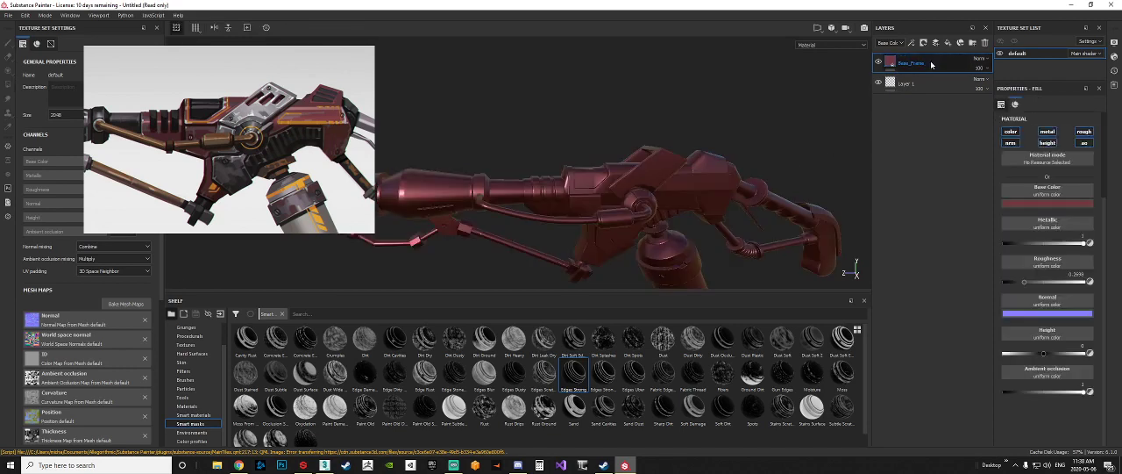
right_click(931, 63)
left_click(965, 76)
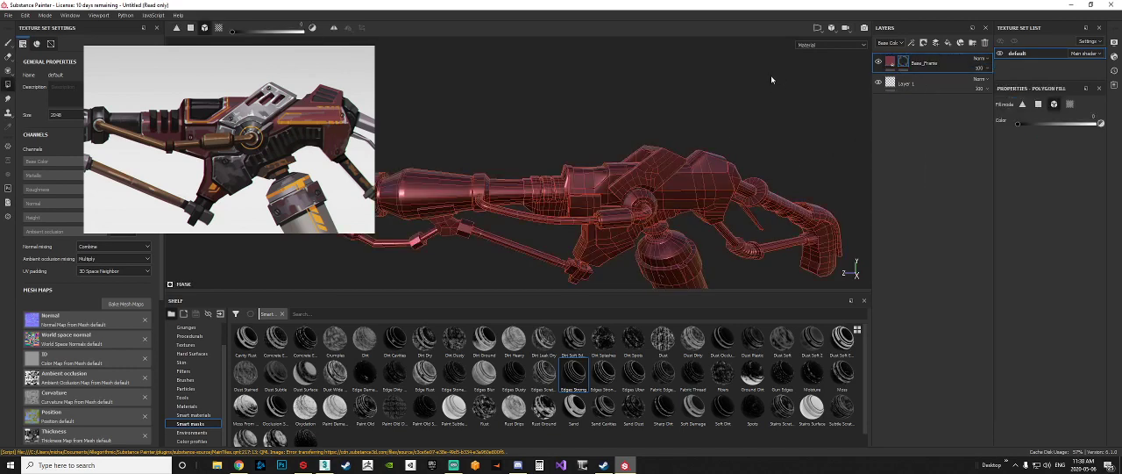
Step: Replace the white mask on the Base_Frame layer with a black mask
left_click(891, 62)
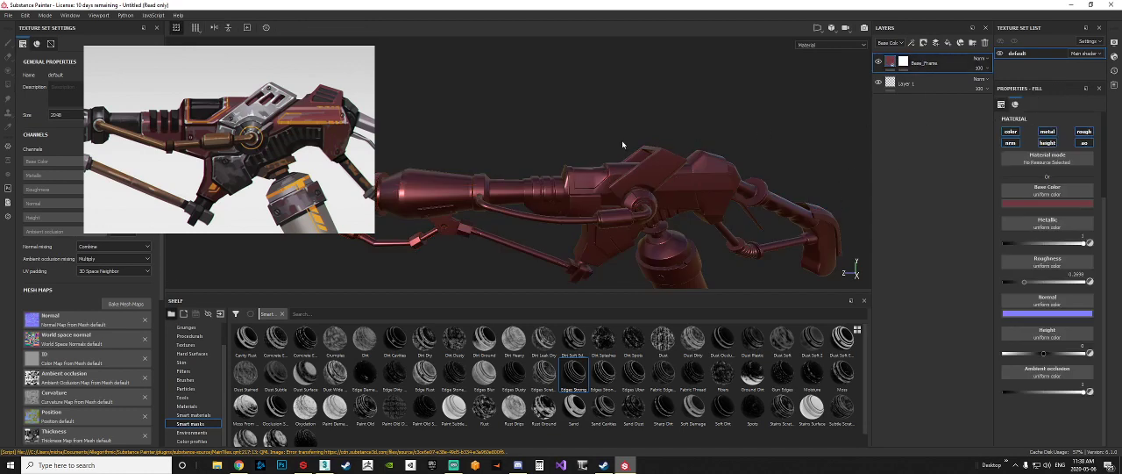
right_click(927, 63)
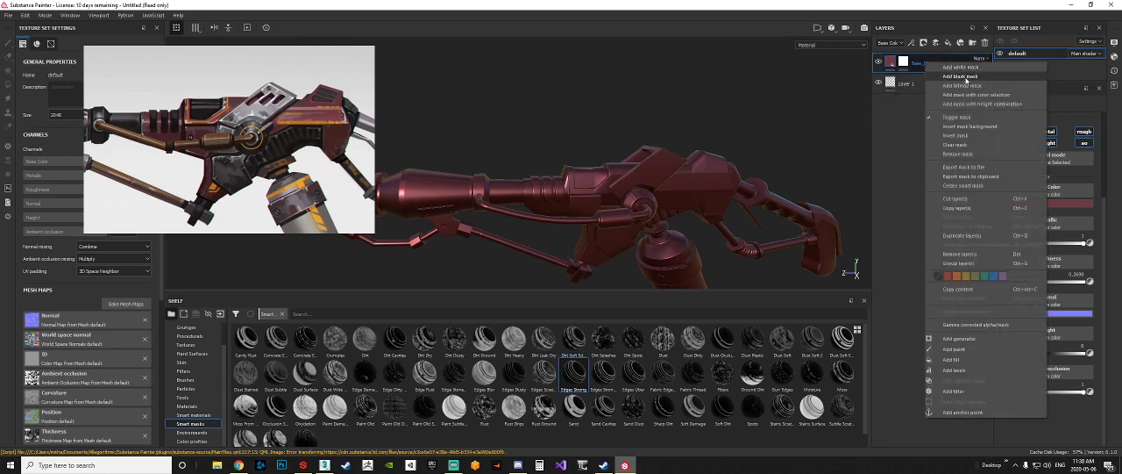
left_click(962, 76)
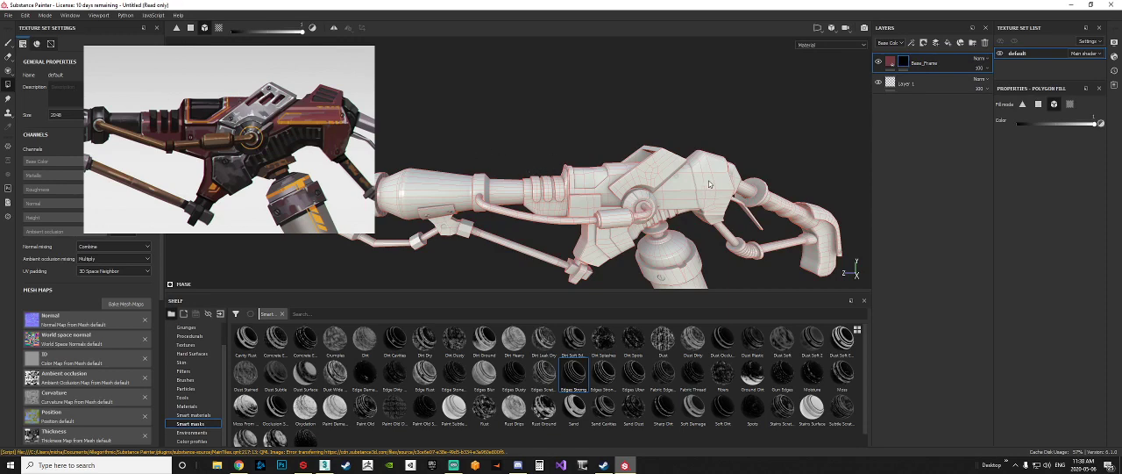
Step: Try a brush stroke on the Base_Frame mask over the body, undo it, and enlarge the brush size to 6.01
left_click(9, 42)
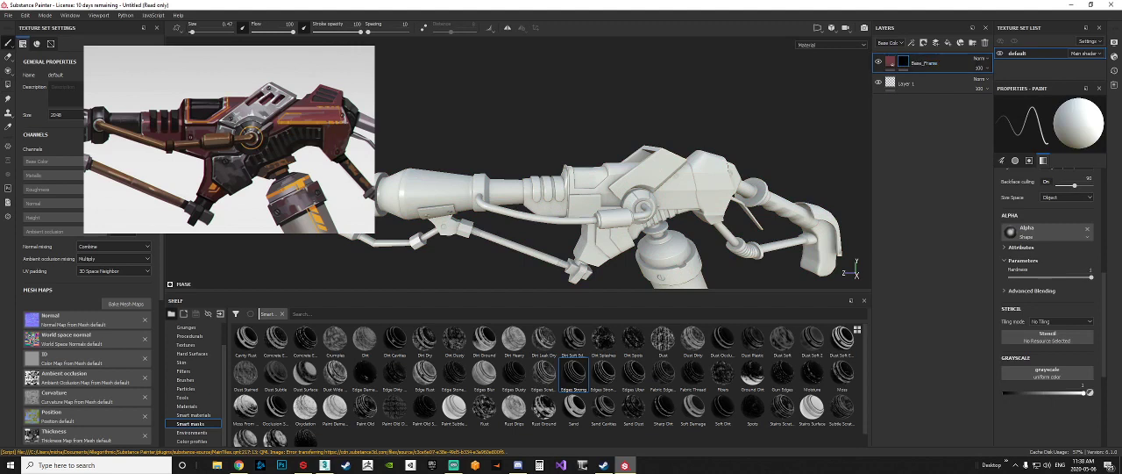
left_click_drag(666, 170, 627, 190)
key("ctrl+z")
right_click_drag(702, 191, 763, 190, "ctrl")
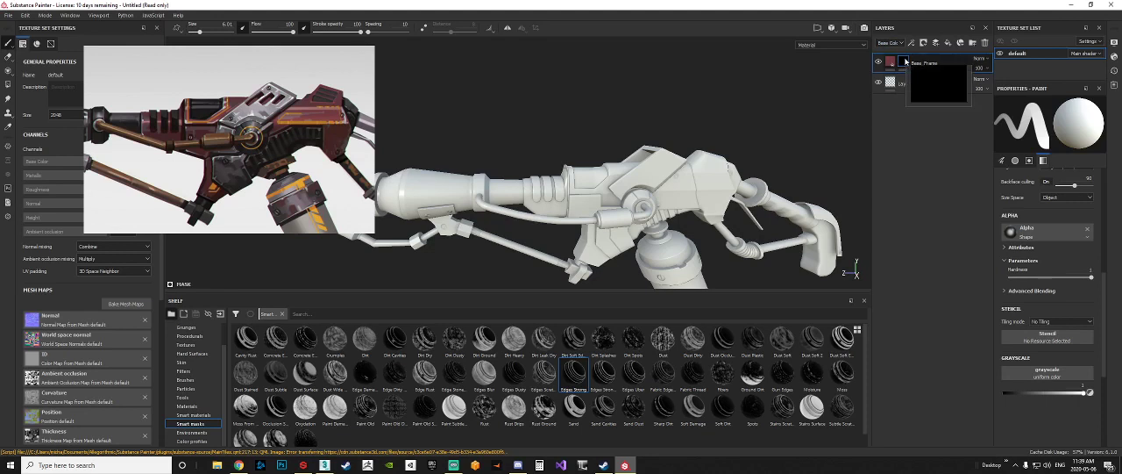
mouse_move(904, 64)
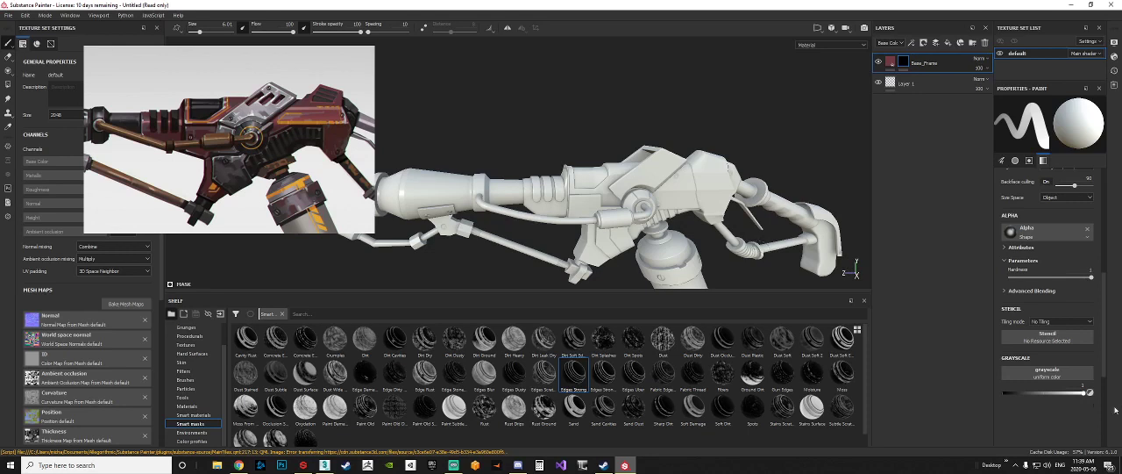
Step: Test a white mask stroke on the body, undo it, and switch the brush grayscale to 0 and back to 1
mouse_move(1087, 392)
left_mouse_down()
mouse_move(1074, 397)
mouse_move(1097, 396)
left_mouse_up()
mouse_move(703, 168)
left_mouse_down()
mouse_move(570, 197)
mouse_move(395, 183)
mouse_move(650, 213)
left_mouse_up()
key("ctrl+z")
left_click_drag(1083, 395, 1004, 394)
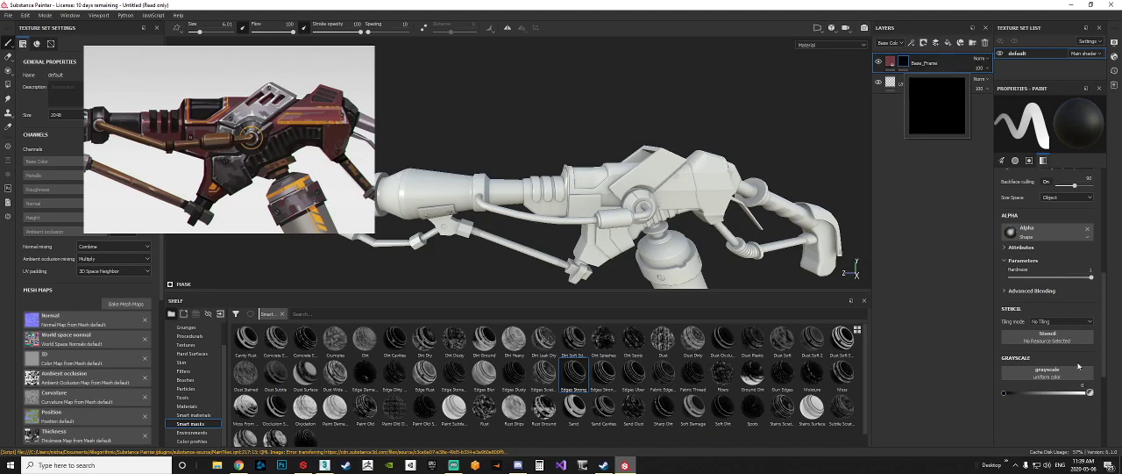
left_click_drag(1017, 395, 1090, 396)
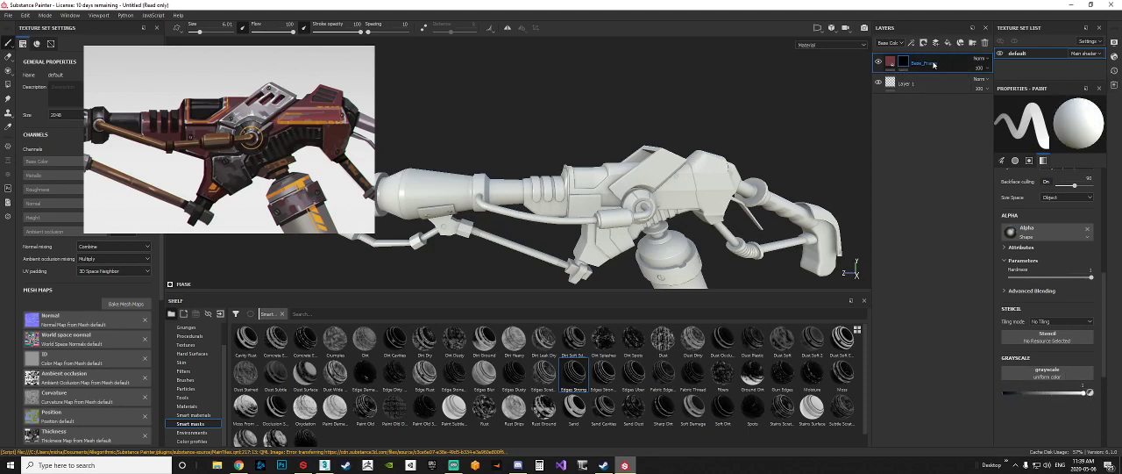
Step: Try brushing the rear body section into the Base_Frame mask with white, and undo the strokes
mouse_move(707, 177)
left_mouse_down()
mouse_move(691, 217)
mouse_move(702, 161)
mouse_move(660, 194)
mouse_move(654, 183)
mouse_move(692, 183)
left_mouse_up()
left_click_drag(703, 151, 681, 154)
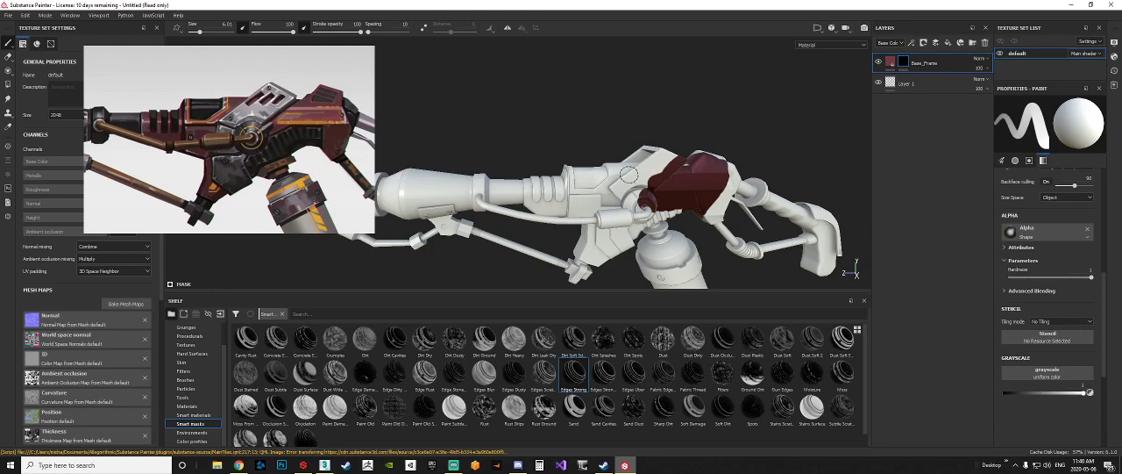
key("ctrl+z")
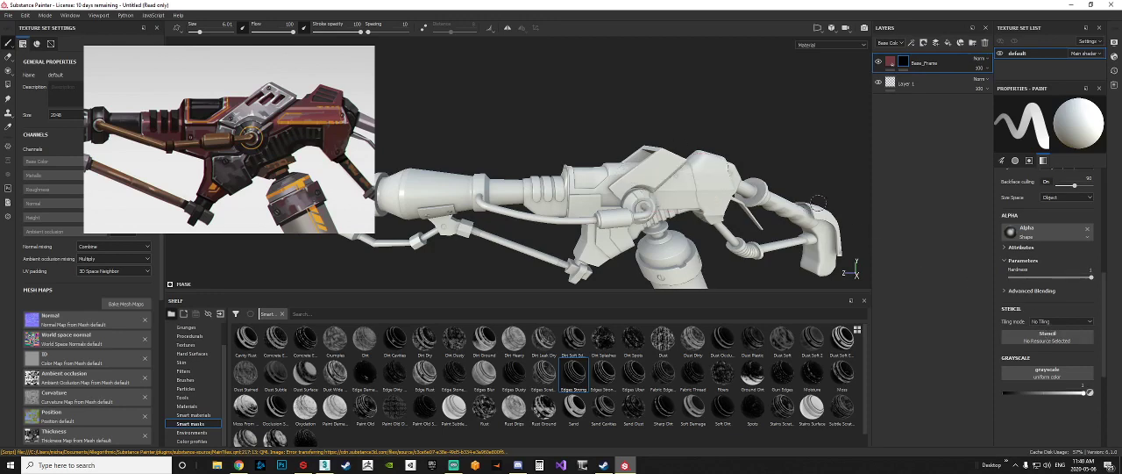
Step: Reveal the main body, lower side panel, ribbed section and lower bracket in the Base_Frame mask using Polygon Fill in mesh mode with color 1
middle_click_drag(818, 202, 798, 186, "alt")
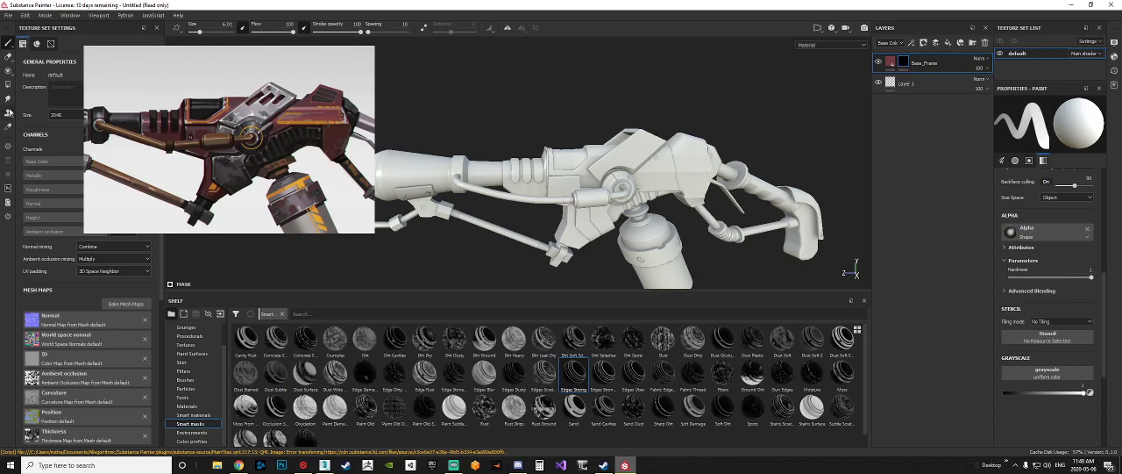
left_click(7, 84)
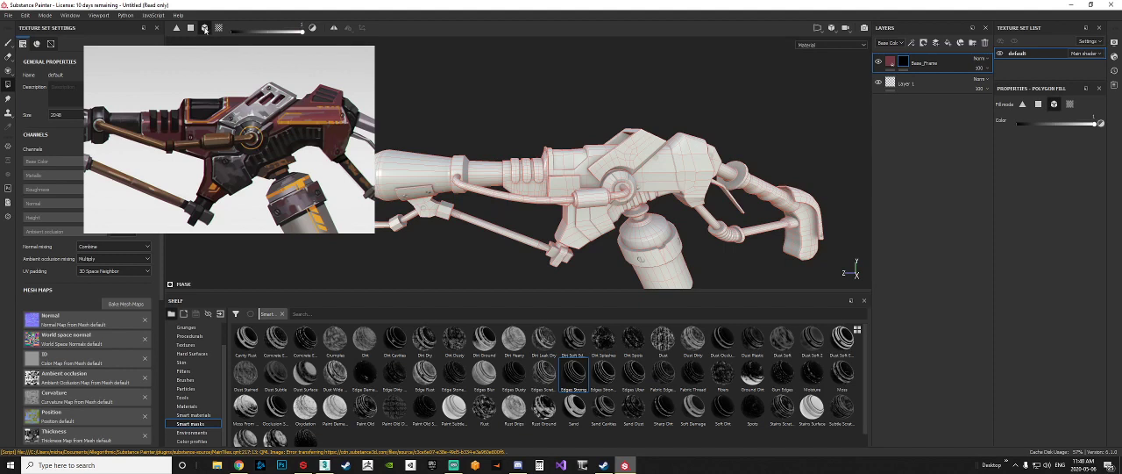
left_click(205, 28)
left_click_drag(1093, 125, 1095, 125)
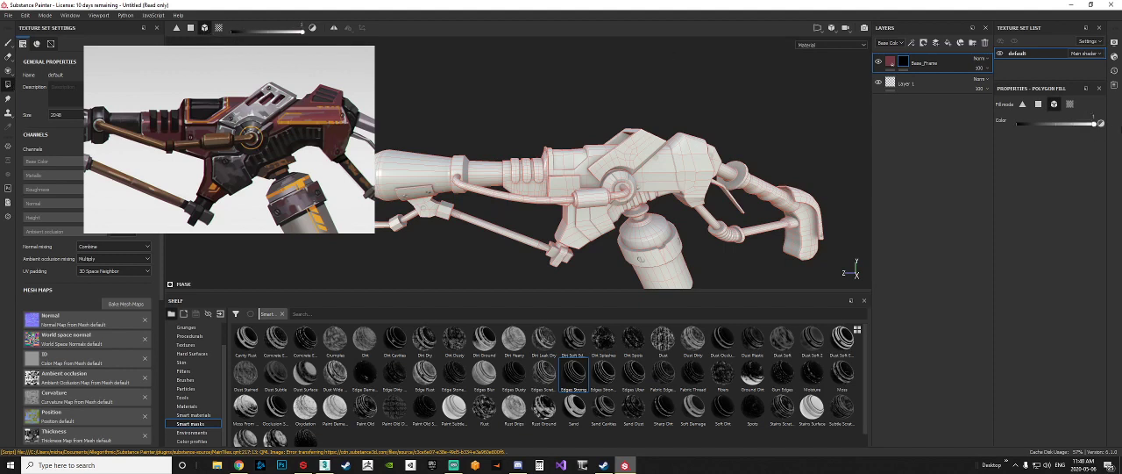
left_click(672, 173)
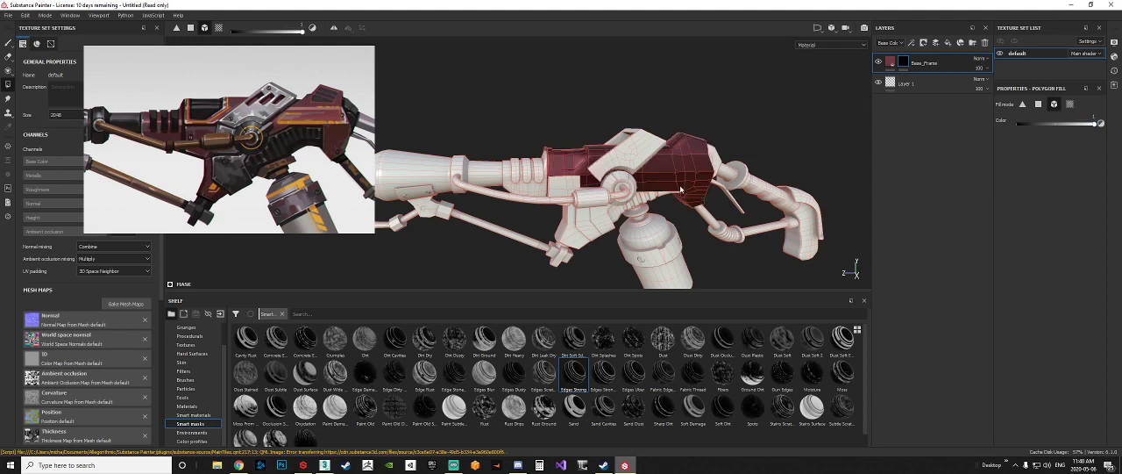
left_click(563, 186)
left_click(520, 174)
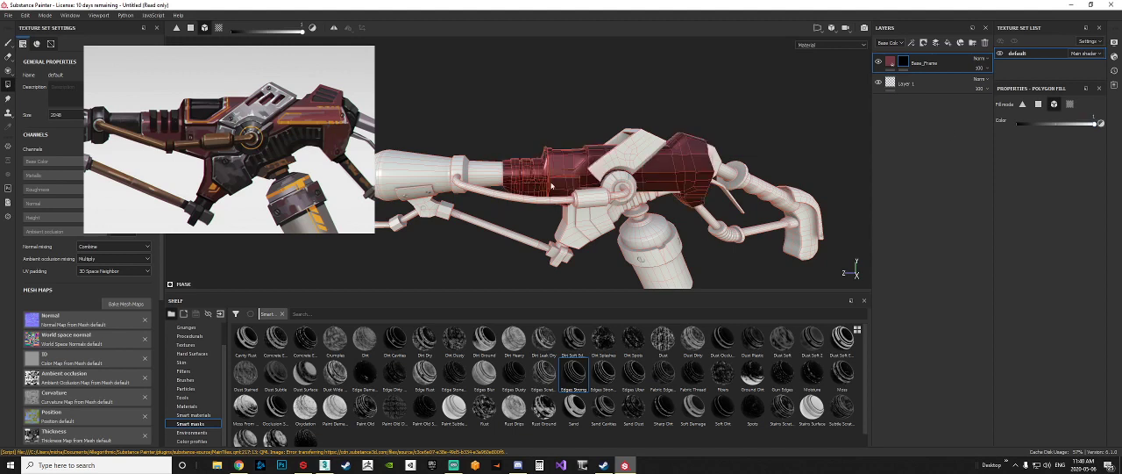
left_click(567, 237)
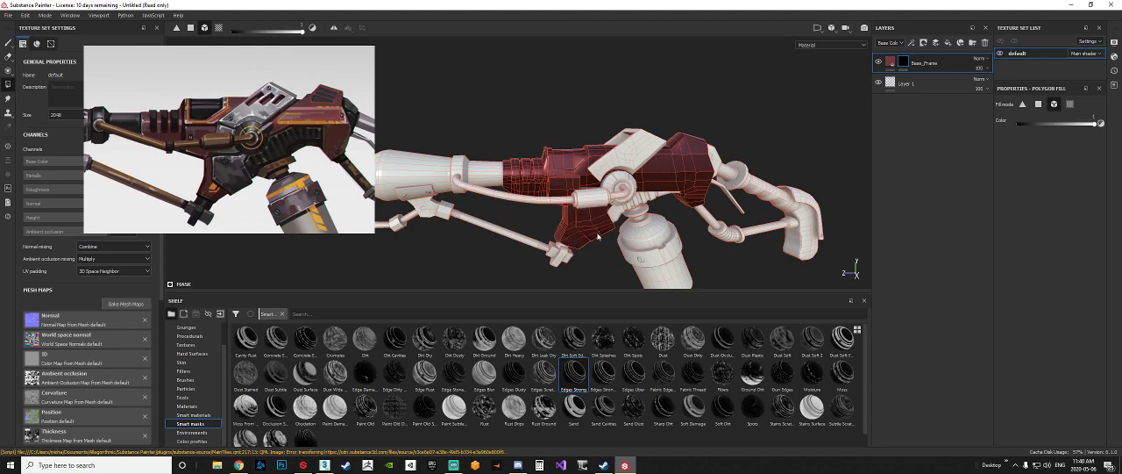
Step: Examine the masked frame parts from several angles and compare their coverage with the whole weapon in the concept reference
scroll(603, 246, "up", 5)
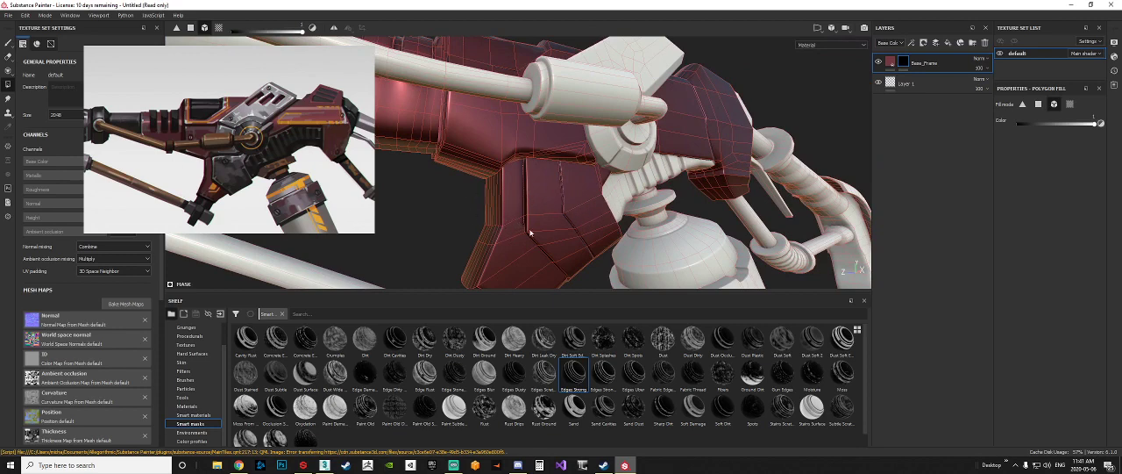
scroll(607, 203, "down", 5)
middle_click_drag(607, 202, 575, 185, "alt")
scroll(276, 187, "up", 1)
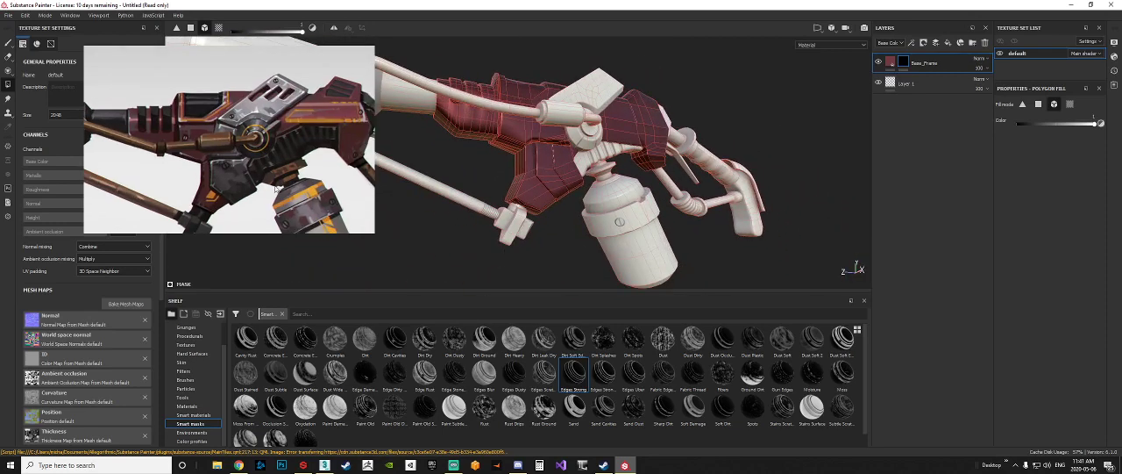
scroll(276, 188, "down", 3)
scroll(552, 182, "up", 1)
scroll(199, 149, "down", 3)
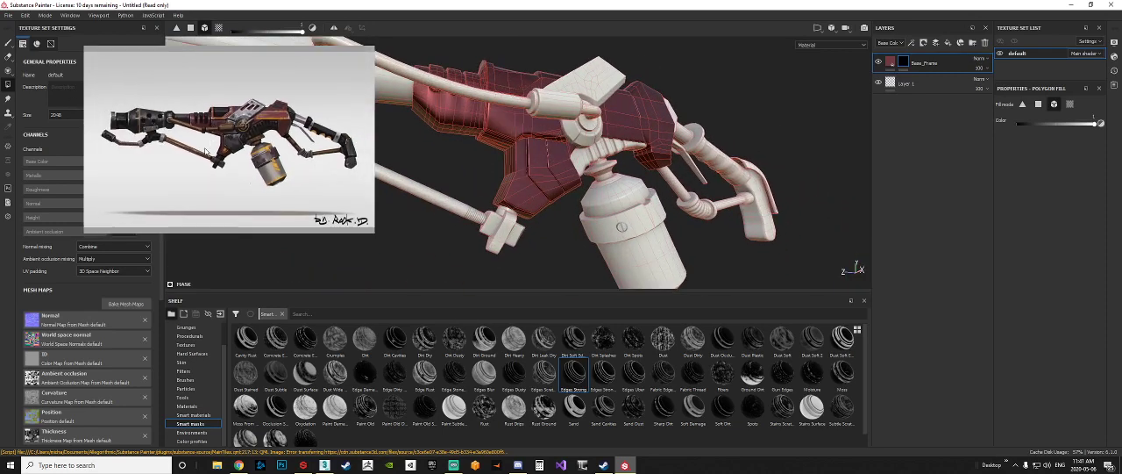
middle_click_drag(528, 175, 629, 159, "alt")
left_click_drag(629, 158, 596, 174, "alt")
scroll(599, 179, "down", 2)
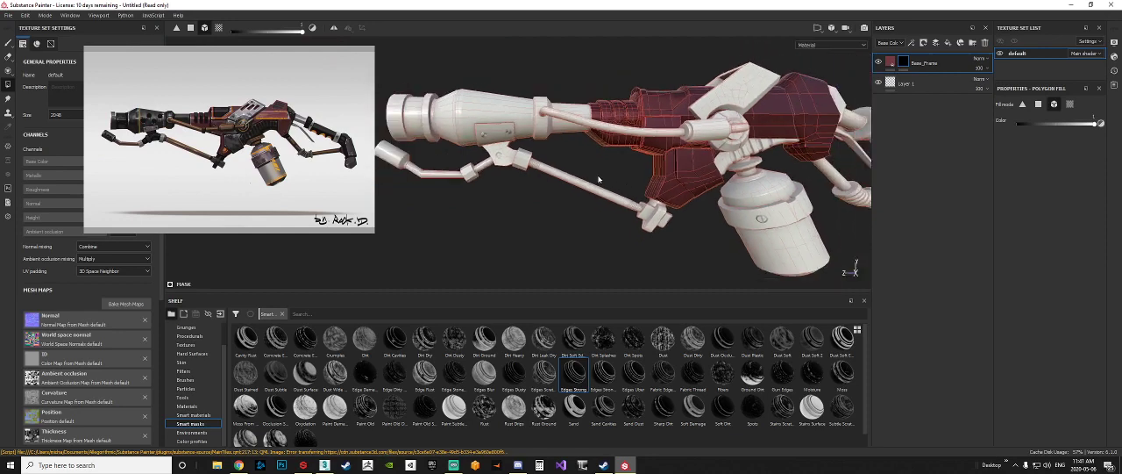
middle_click_drag(683, 173, 594, 177, "alt")
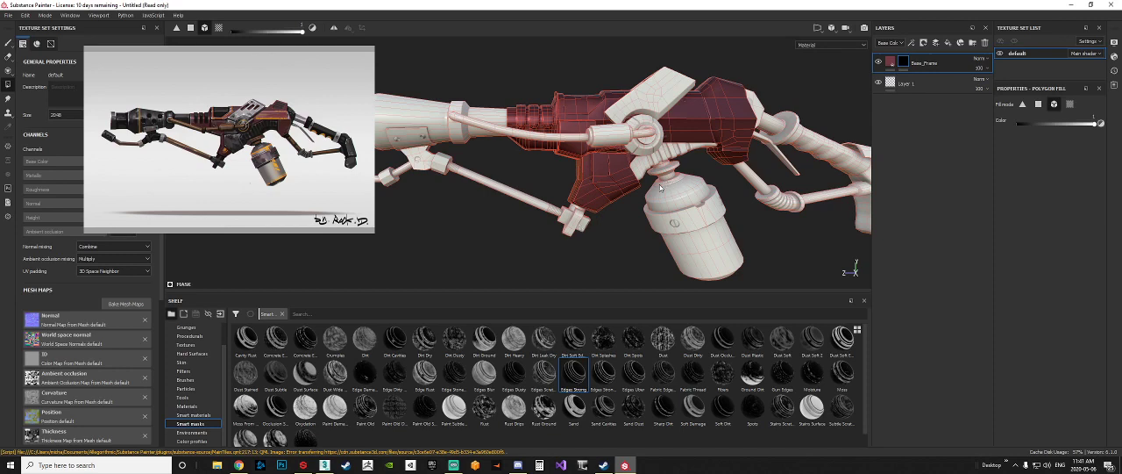
Step: Reveal the front faces of the canister's collar band, including its screw, in the Base_Frame mask using Polygon Fill in quad mode
left_click_drag(595, 173, 601, 215, "alt")
right_click_drag(603, 215, 571, 210, "alt")
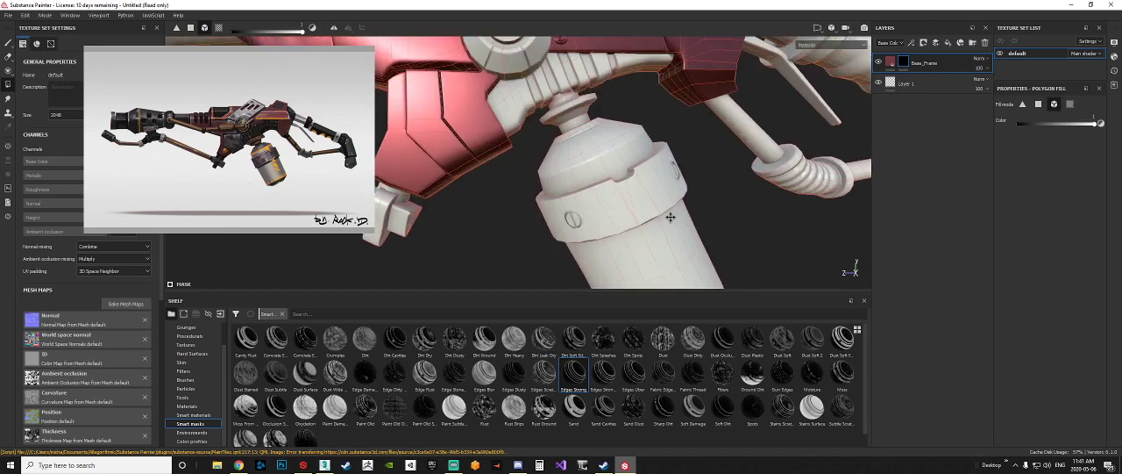
middle_click_drag(671, 218, 587, 191, "alt")
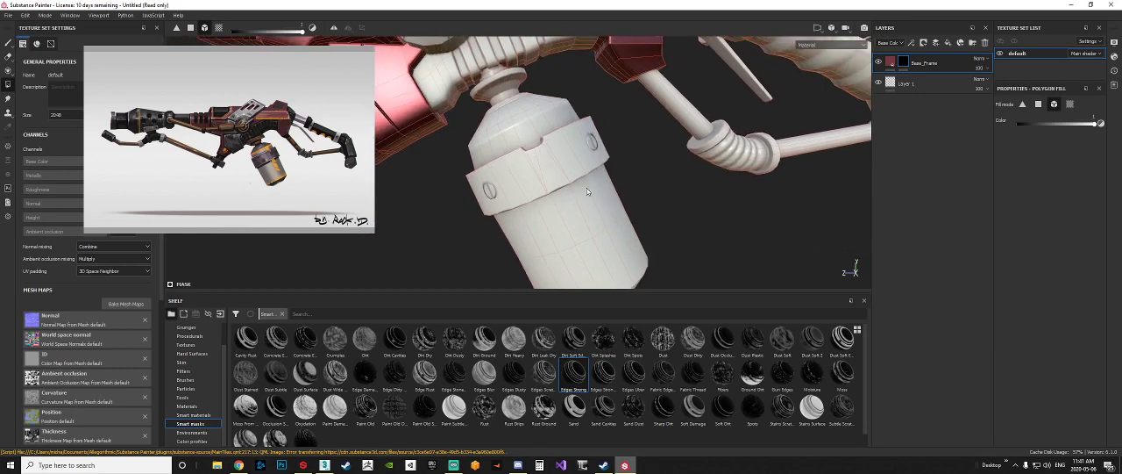
left_click(190, 30)
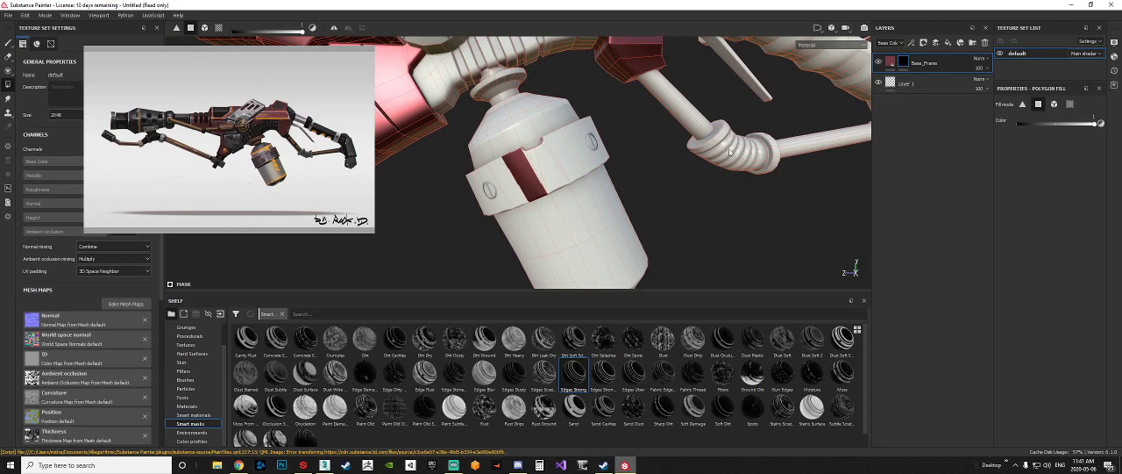
left_click(500, 196)
left_click(552, 181)
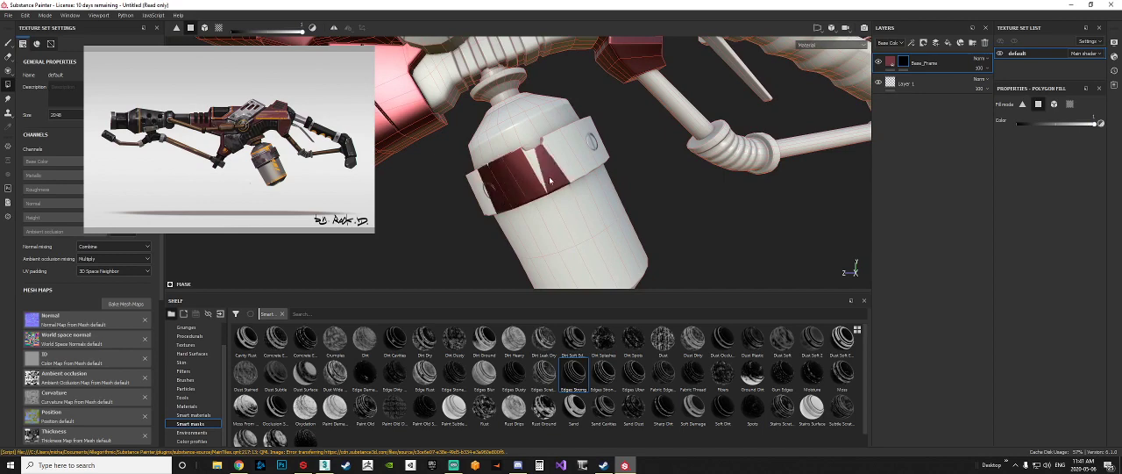
left_click(566, 161)
left_click(556, 157)
left_click_drag(556, 157, 509, 182, "alt")
left_click(582, 145)
left_click(594, 140)
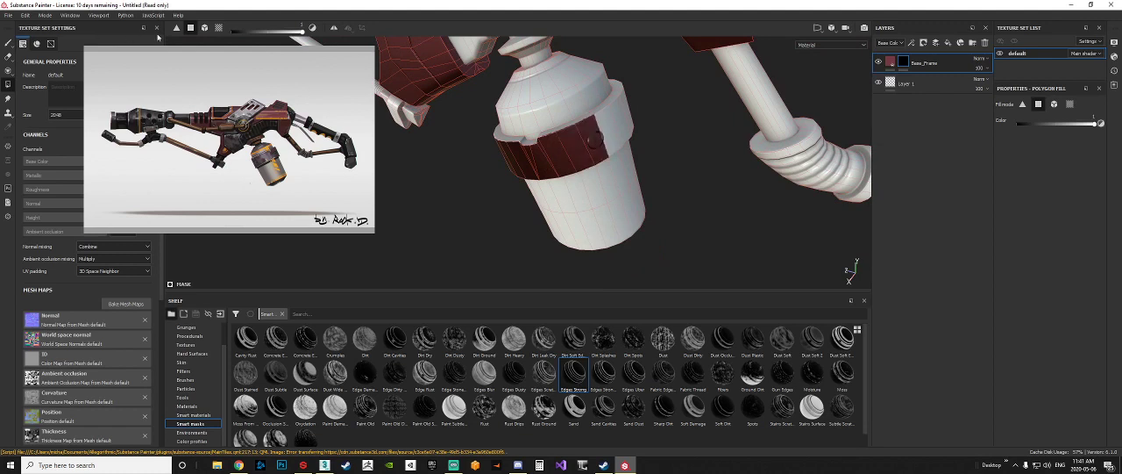
Step: Try adding the canister to the Base_Frame mask with mesh fill mode, undo it, and return to quad fill mode
left_click(204, 27)
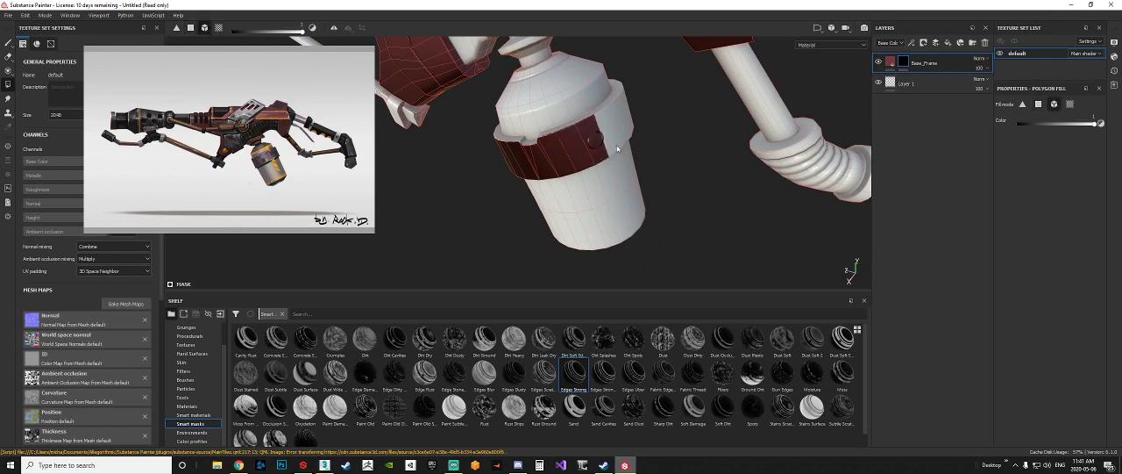
left_click(617, 149)
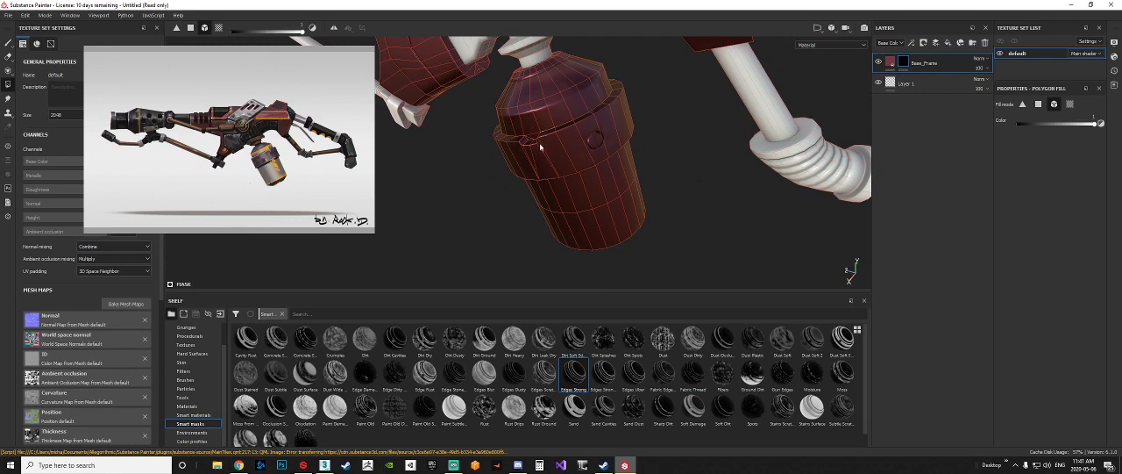
key("ctrl+z")
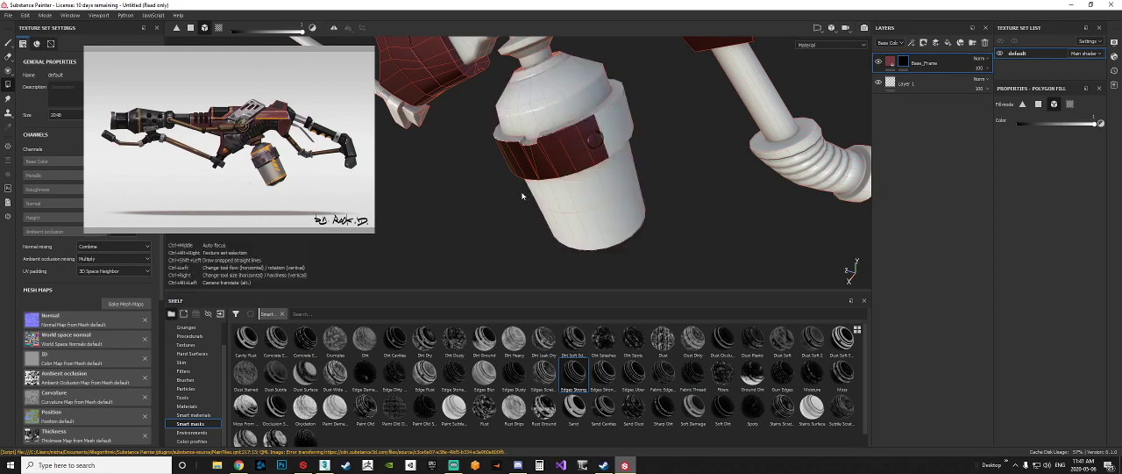
left_click(191, 28)
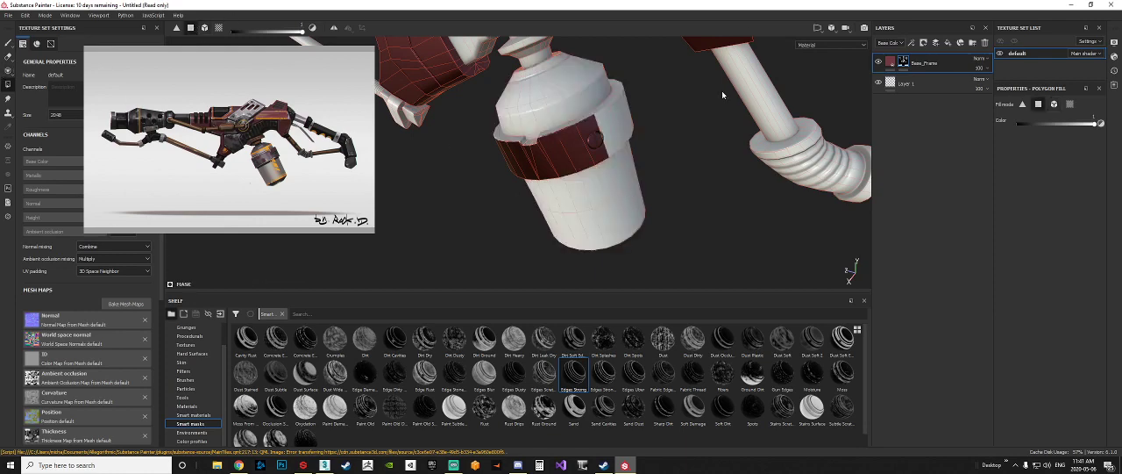
Step: Continue filling the collar band's outer faces around the side of the canister in the Base_Frame mask
middle_click_drag(600, 169, 489, 183, "alt")
scroll(497, 145, "up", 5)
left_click(488, 161)
left_click(541, 143)
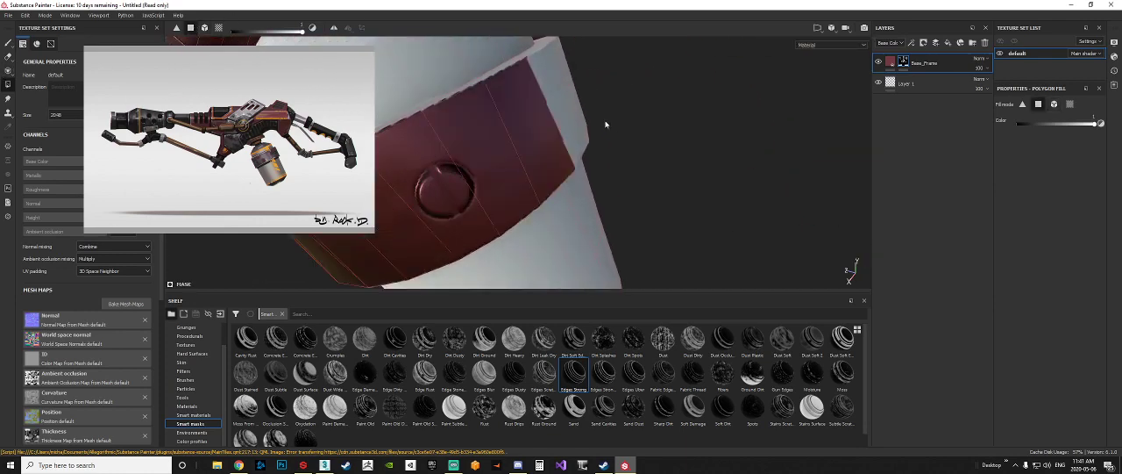
left_click_drag(606, 122, 491, 124, "alt")
left_click(549, 141)
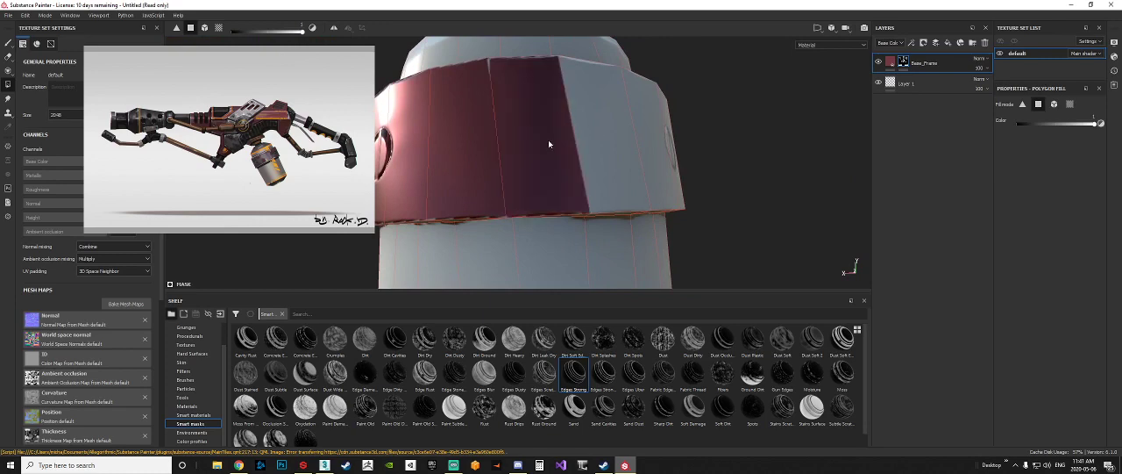
left_click(609, 144)
left_click_drag(698, 150, 478, 117, "alt")
scroll(586, 161, "down", 4)
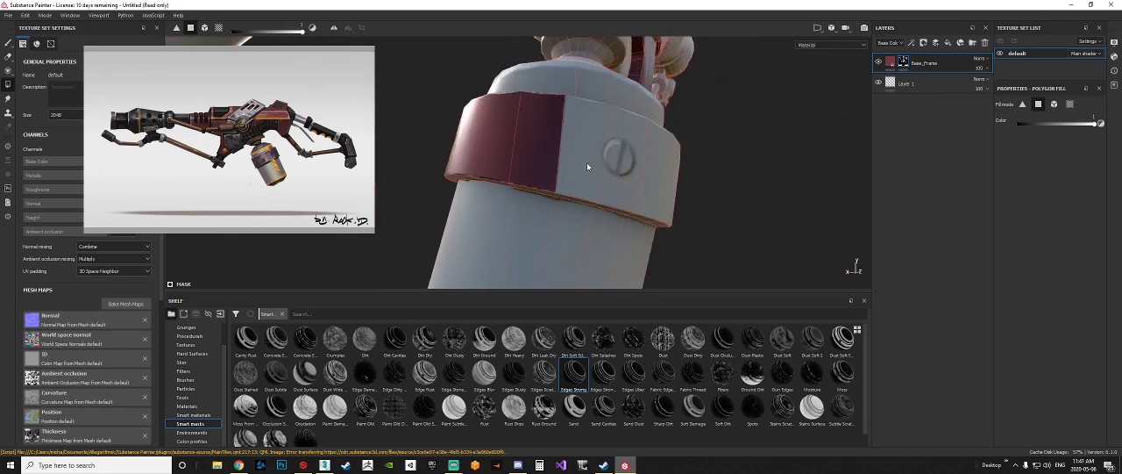
left_click(587, 162)
Step: Fill the outer faces around the far-side screw and second notch to extend the collar band in the Base_Frame mask
left_click_drag(707, 191, 407, 134, "alt")
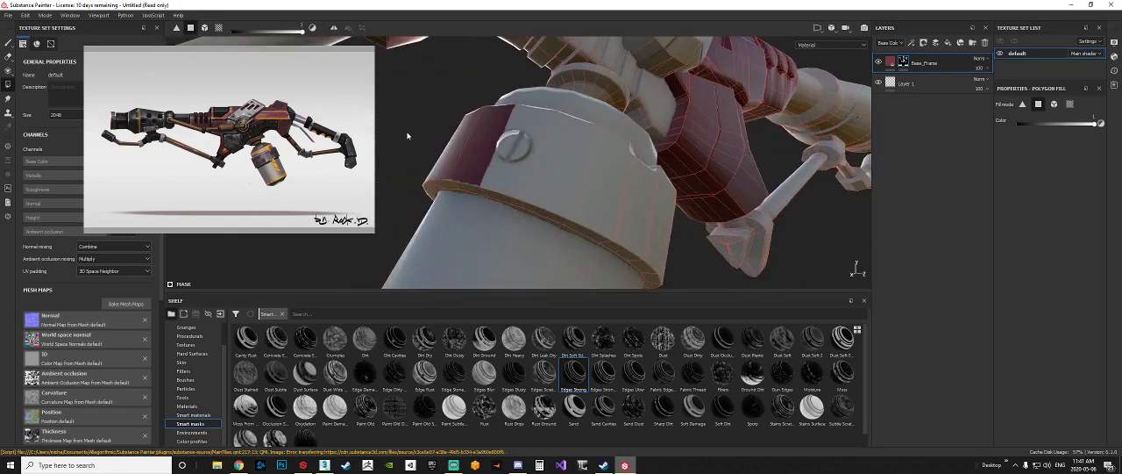
left_click(521, 156)
left_click(574, 171)
left_click(614, 191)
left_click(629, 193)
left_click(638, 192)
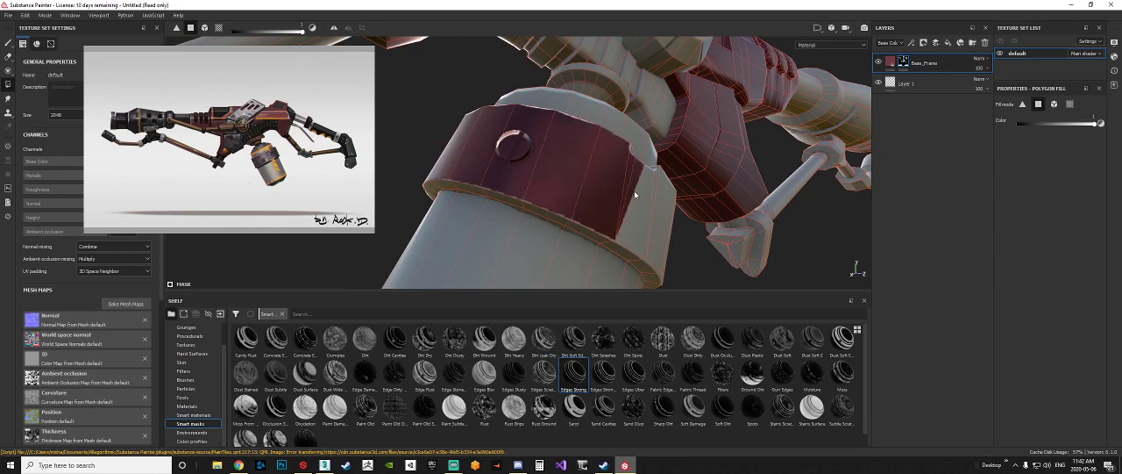
left_click(652, 190)
left_click(658, 198)
left_click(665, 203)
left_click_drag(671, 205, 456, 156, "alt")
left_click(506, 167)
left_click(559, 191)
left_click(589, 206)
Step: Start filling the upper rim faces of the canister's collar in the Base_Frame mask
left_click_drag(617, 205, 549, 183, "alt")
left_click(559, 180)
left_click(595, 176)
left_click(574, 172)
left_click(636, 157)
left_click_drag(636, 158, 753, 163, "alt")
scroll(540, 182, "up", 6)
left_click(535, 179)
left_click(518, 196)
left_click(628, 201)
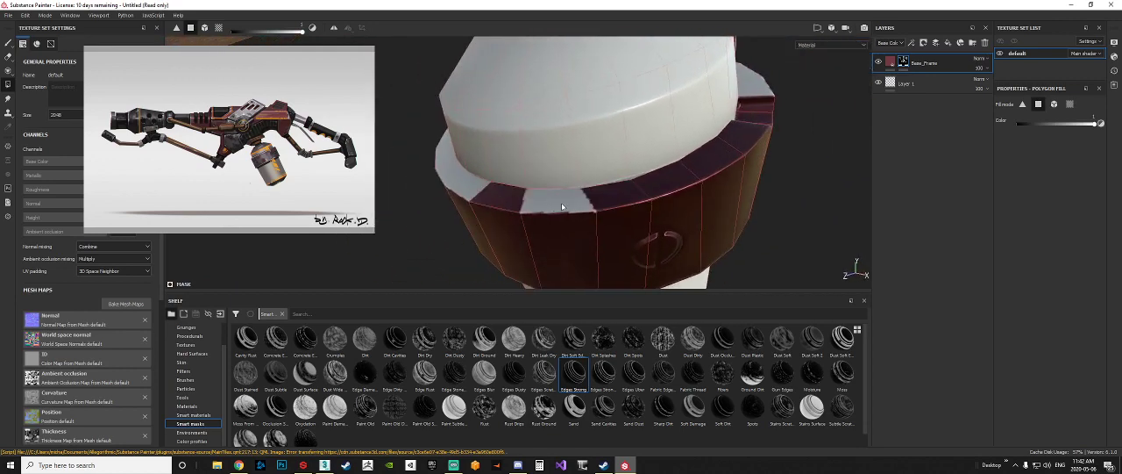
Step: Fill the remaining upper rim faces and the notch edges of the canister's collar in the Base_Frame mask
left_click(562, 207)
left_click_drag(562, 207, 677, 198, "alt")
left_click_drag(639, 205, 526, 167, "alt")
left_click(568, 184)
left_click(526, 175)
left_click(619, 189)
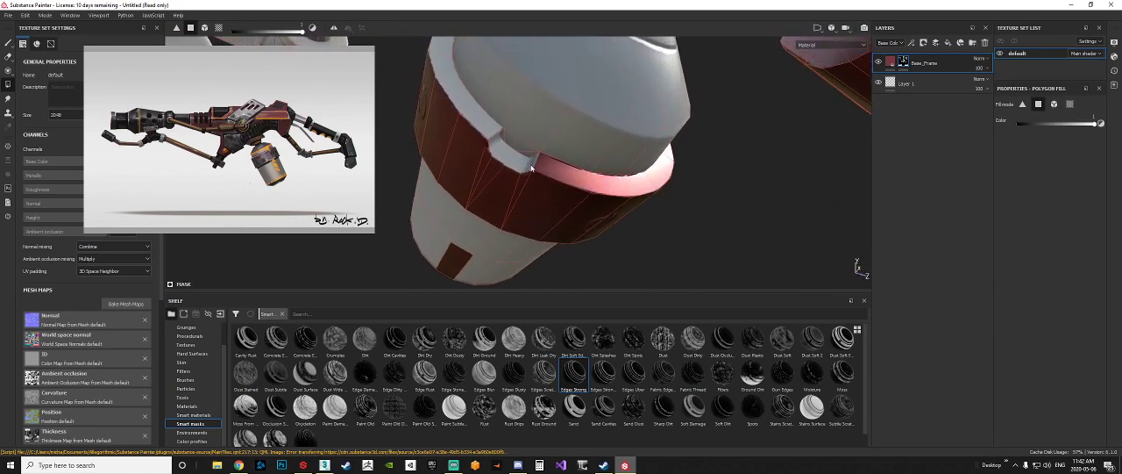
left_click_drag(473, 122, 549, 166, "alt")
left_click_drag(476, 154, 530, 141, "alt")
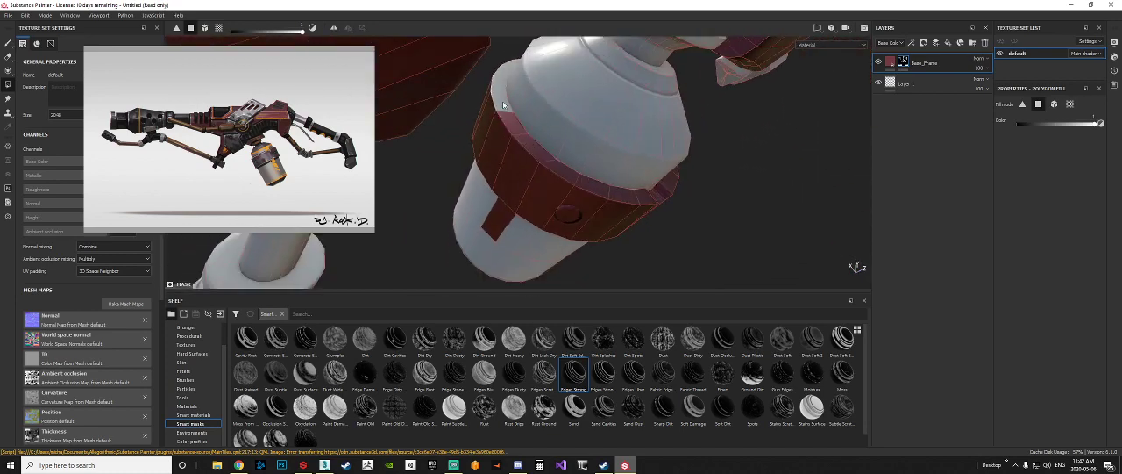
left_click_drag(502, 81, 582, 186, "alt")
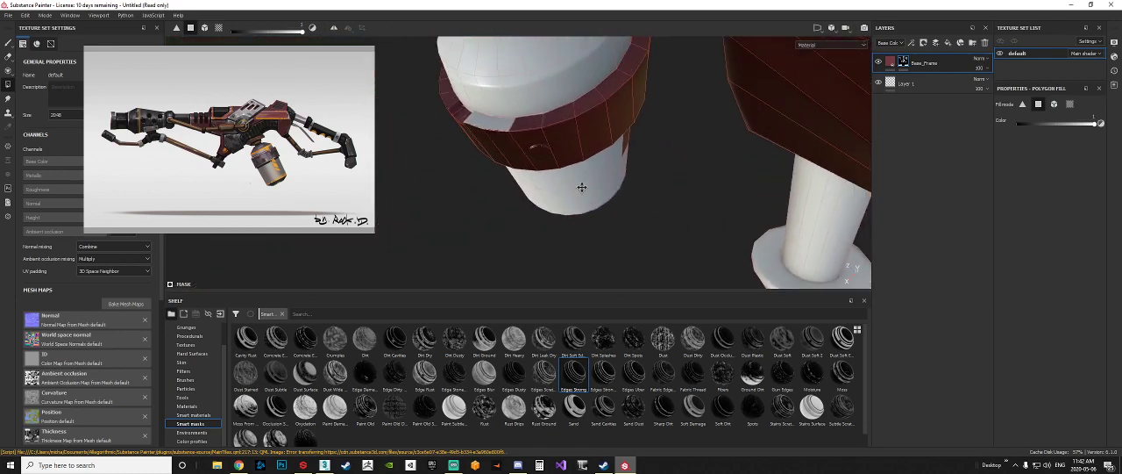
left_click_drag(503, 129, 465, 187, "alt")
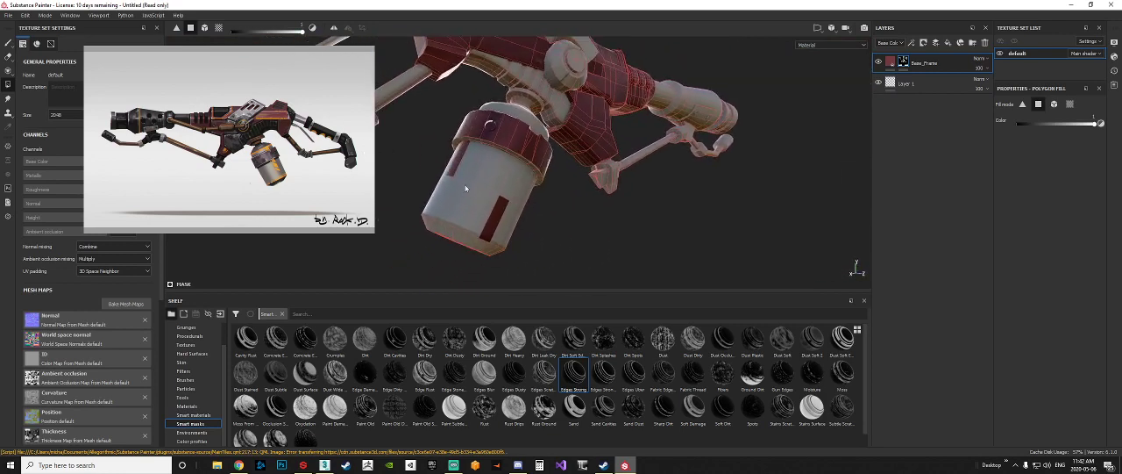
Step: Undo the stray fill on the canister body, then set the fill color to 0 and erase the two red strips below the collar
left_click(489, 204)
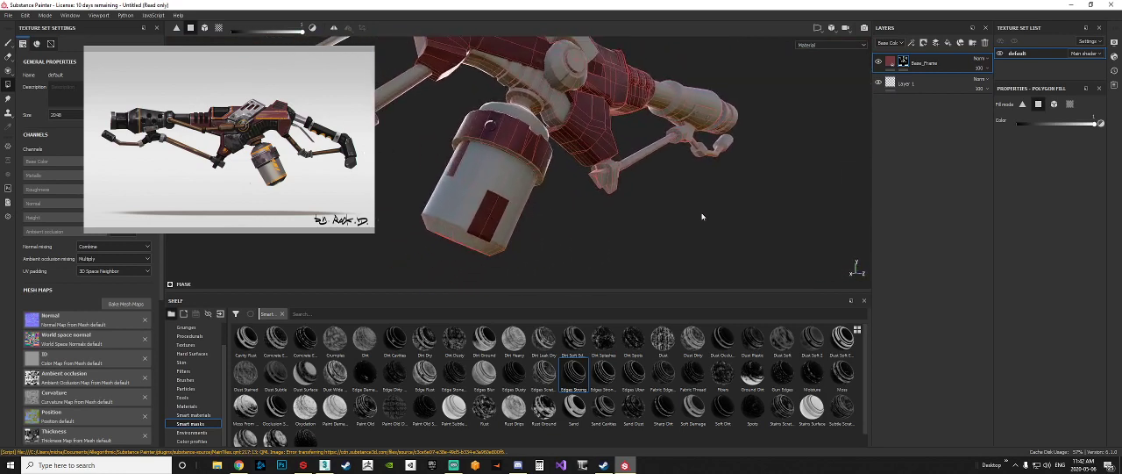
key("ctrl+z")
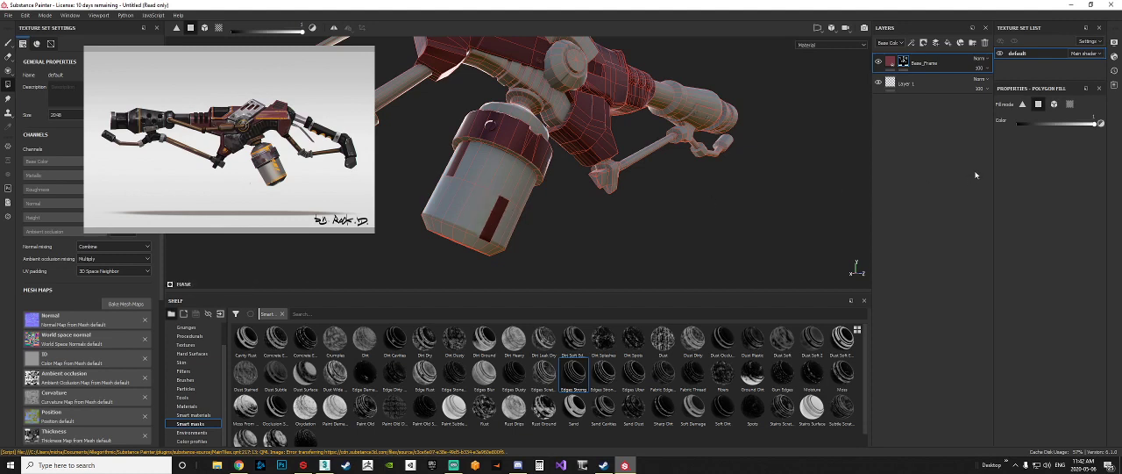
left_click_drag(1034, 123, 998, 128)
left_click(495, 217)
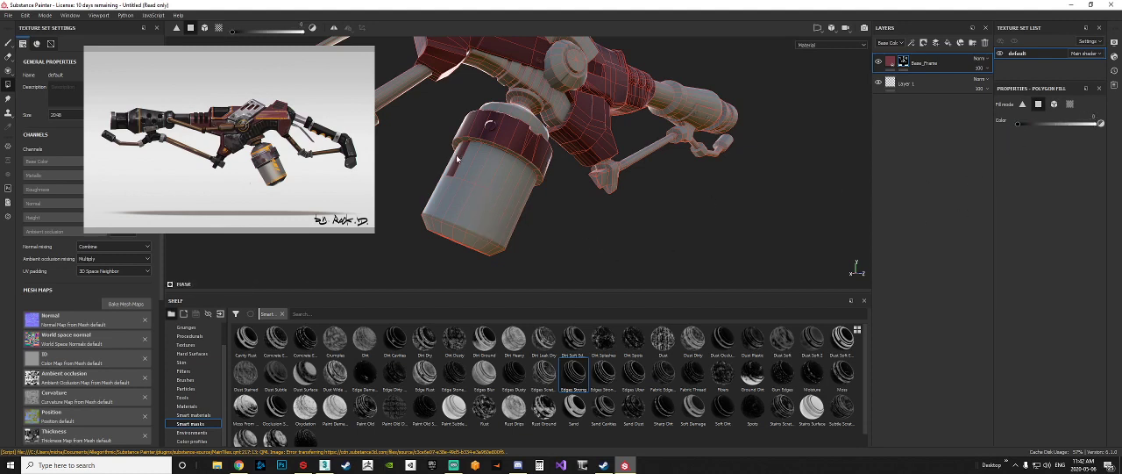
left_click(456, 160)
left_click_drag(588, 198, 828, 138, "alt")
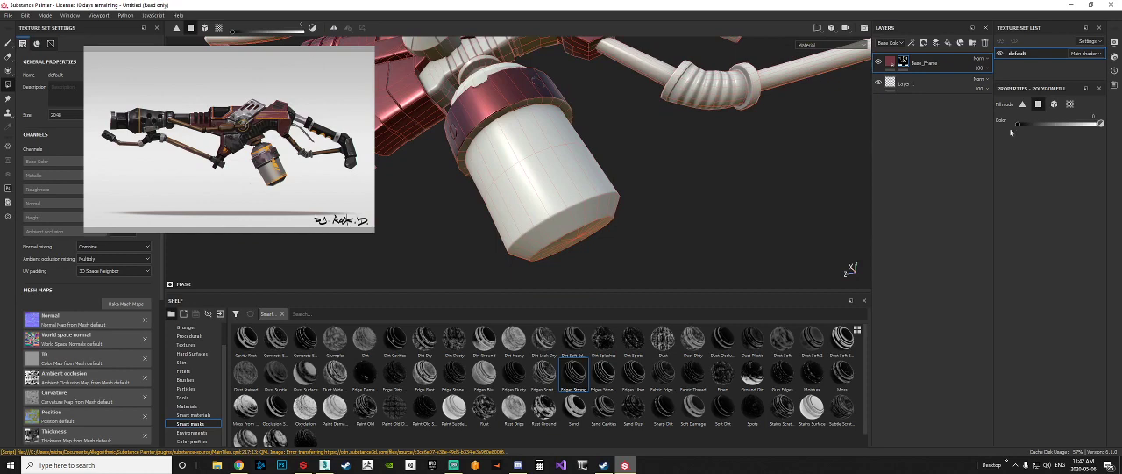
Step: Set the fill color to 1 and fill the underside lip around the canister's collar in the Base_Frame mask
right_click_drag(441, 133, 526, 153, "alt")
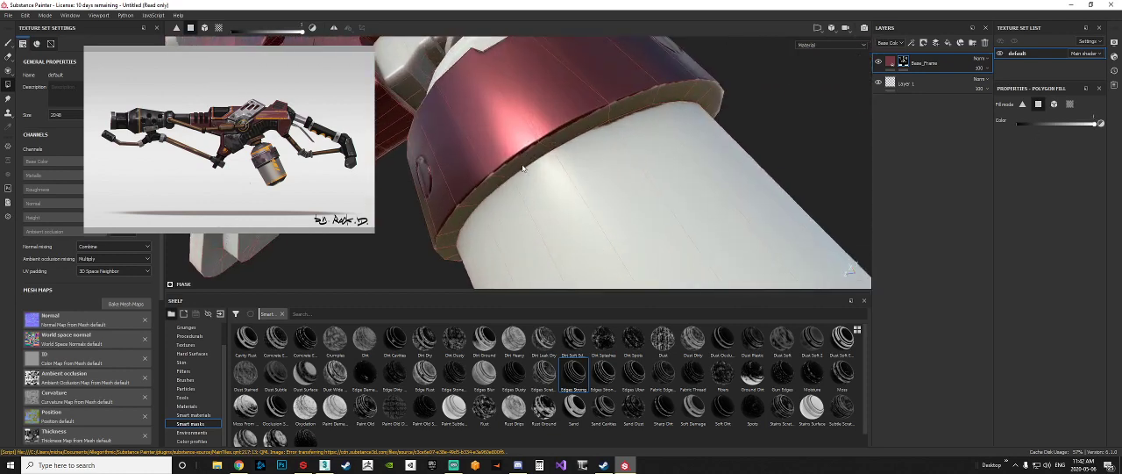
left_click_drag(524, 165, 605, 118)
left_click_drag(633, 98, 578, 142, "alt")
left_click_drag(669, 110, 586, 124)
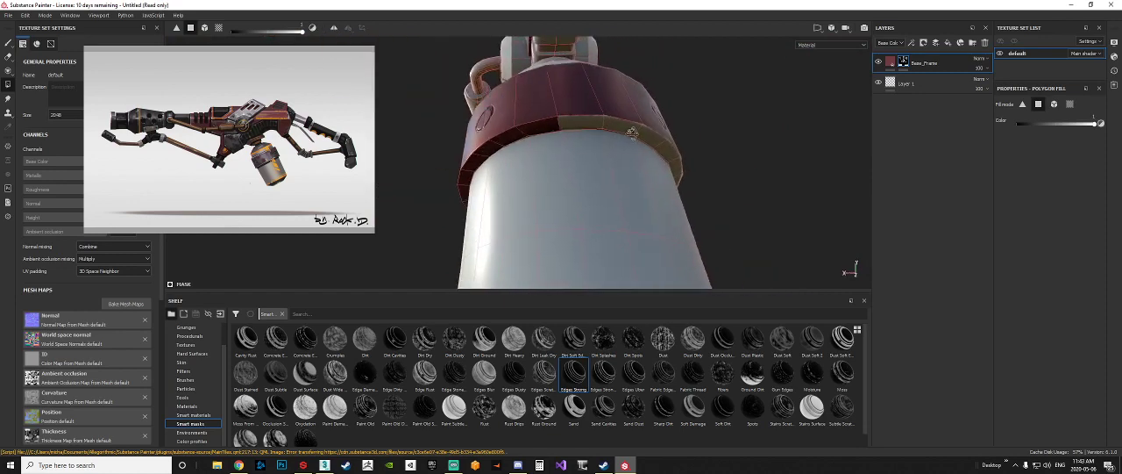
left_click_drag(761, 114, 711, 114, "alt")
left_click_drag(577, 77, 659, 200)
scroll(669, 126, "down", 5)
middle_click_drag(660, 200, 660, 147, "alt")
left_click_drag(697, 217, 510, 122)
Step: Set the fill color to 0 and erase the spilled mask from the canister's upper cone and lower body
left_click_drag(509, 183, 646, 100)
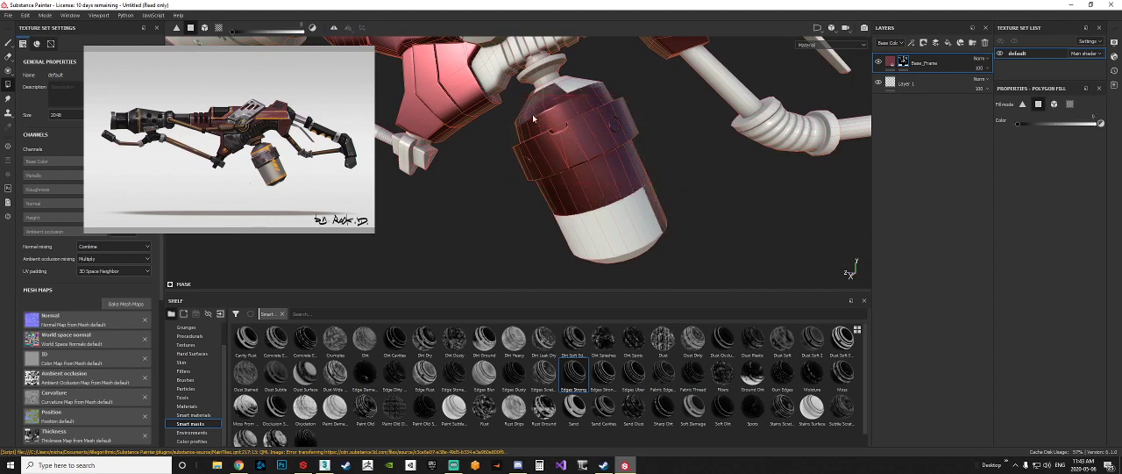
mouse_move(499, 109)
left_mouse_down()
mouse_move(571, 93)
mouse_move(555, 108)
mouse_move(495, 102)
left_mouse_up()
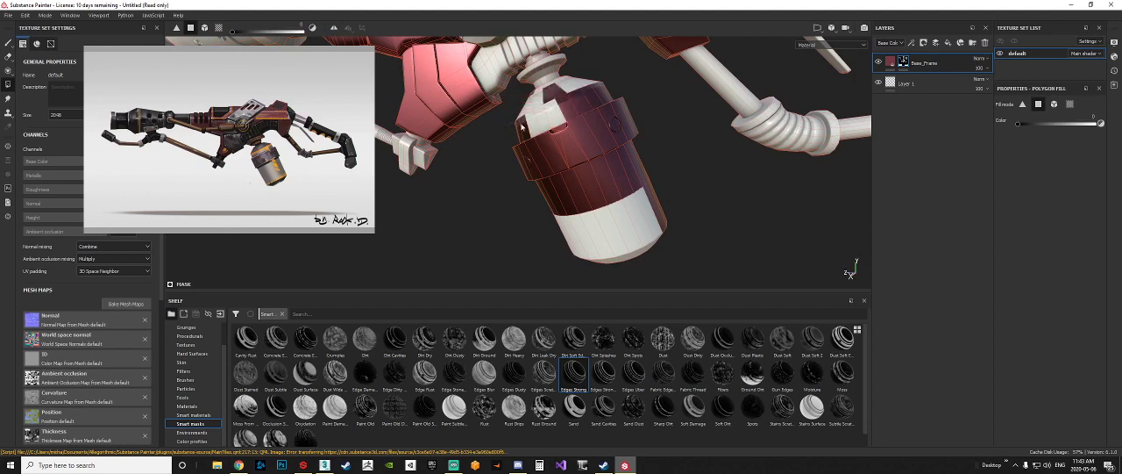
left_click_drag(504, 133, 602, 86)
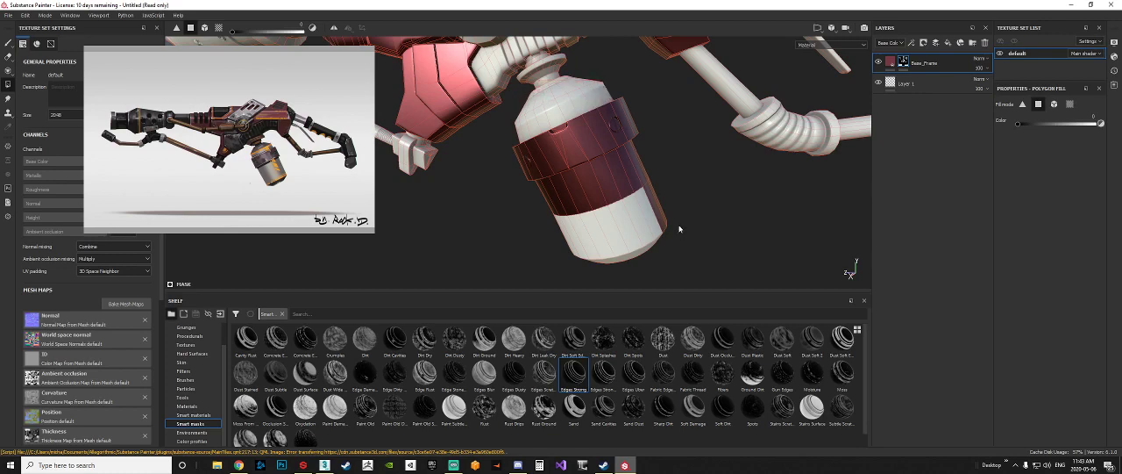
middle_click_drag(673, 204, 665, 172, "alt")
left_click_drag(696, 237, 542, 172)
left_click_drag(680, 199, 602, 141)
left_click_drag(695, 151, 416, 135, "alt")
left_click_drag(689, 198, 594, 153, "alt")
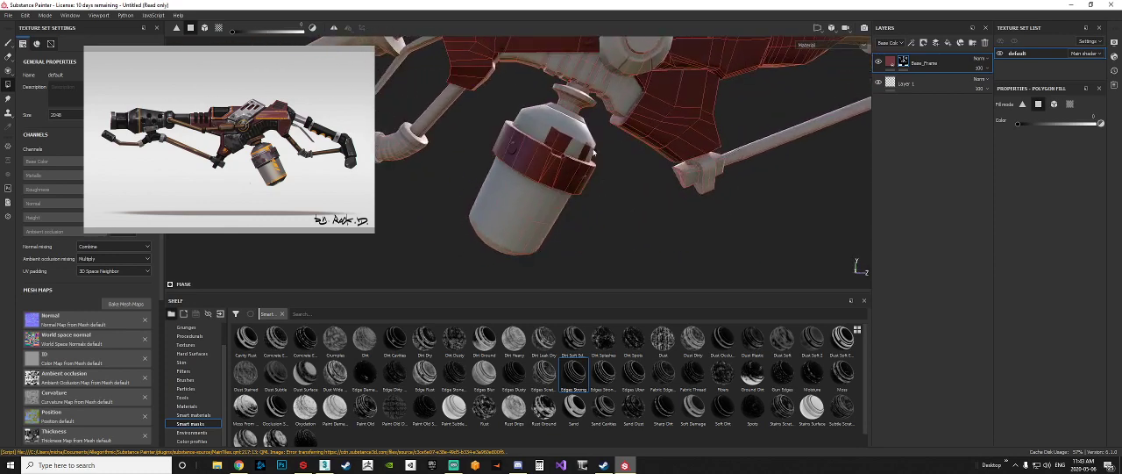
Step: Erase the leftover mask polygons from the canister's cone beside the collar notch
left_click(587, 151)
left_click(559, 145)
left_click(550, 141)
scroll(557, 158, "up", 3)
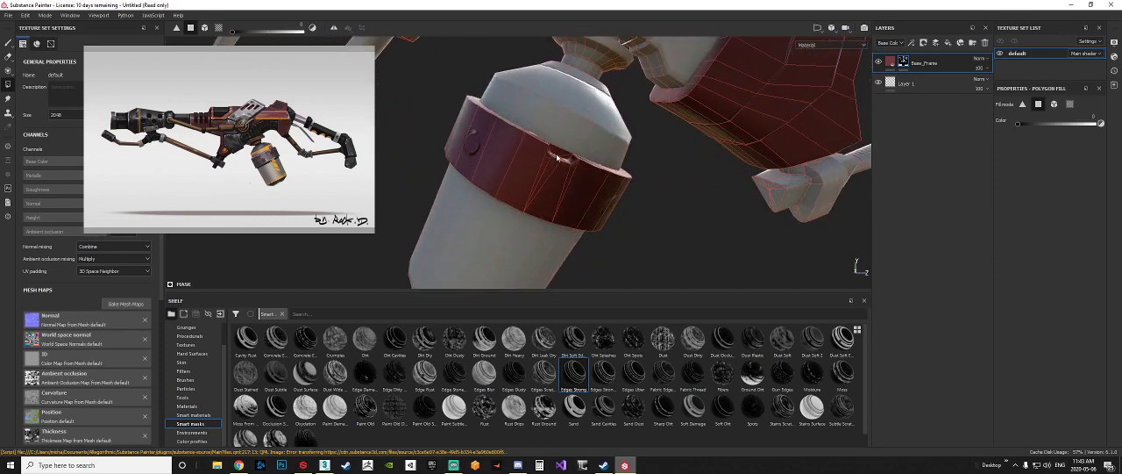
scroll(557, 156, "up", 2)
left_click_drag(583, 154, 543, 137, "alt")
left_click(545, 136)
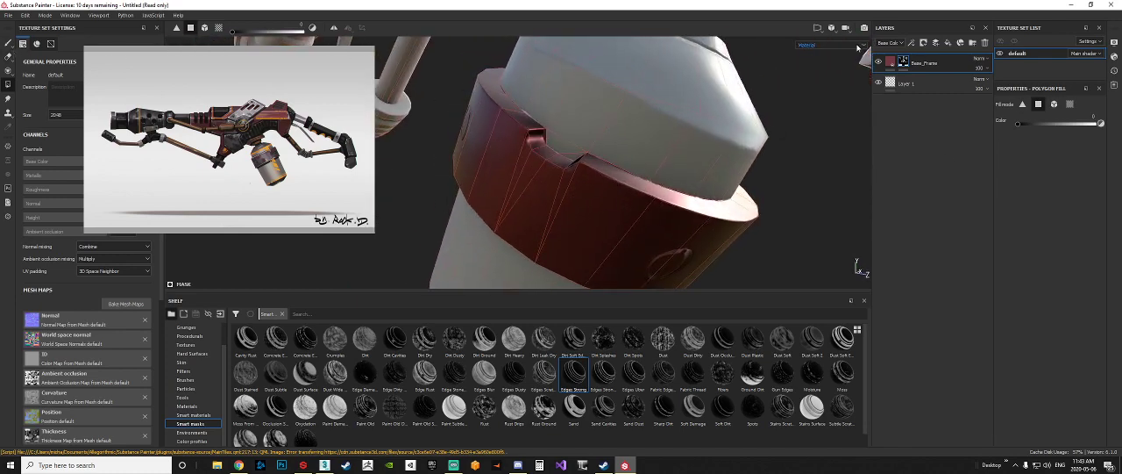
Step: Open the Base_Frame fill properties and compare the frame's masked parts with the concept reference around the pivot joint
left_click(893, 64)
scroll(675, 219, "down", 10)
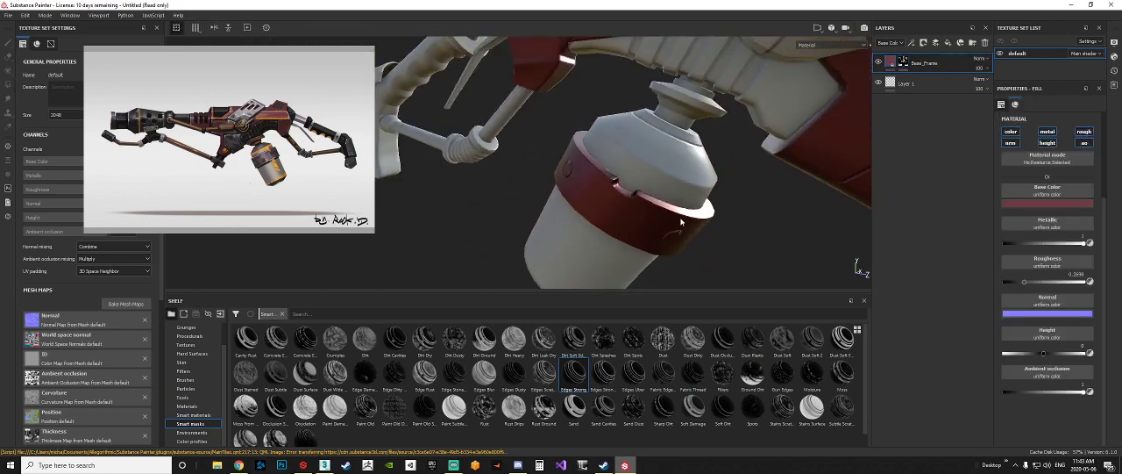
middle_click_drag(770, 168, 760, 166, "alt")
left_click_drag(761, 166, 680, 166, "alt")
scroll(675, 164, "up", 8)
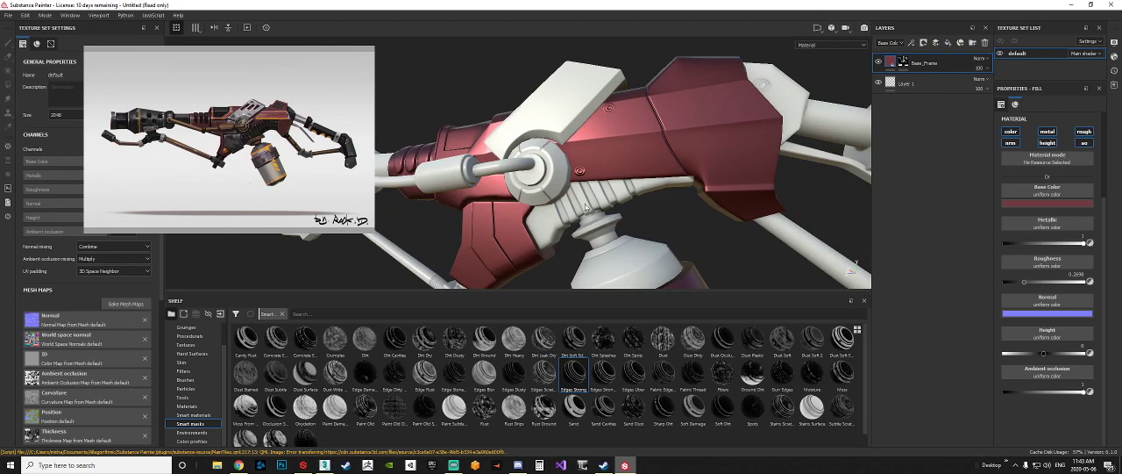
scroll(272, 109, "up", 6)
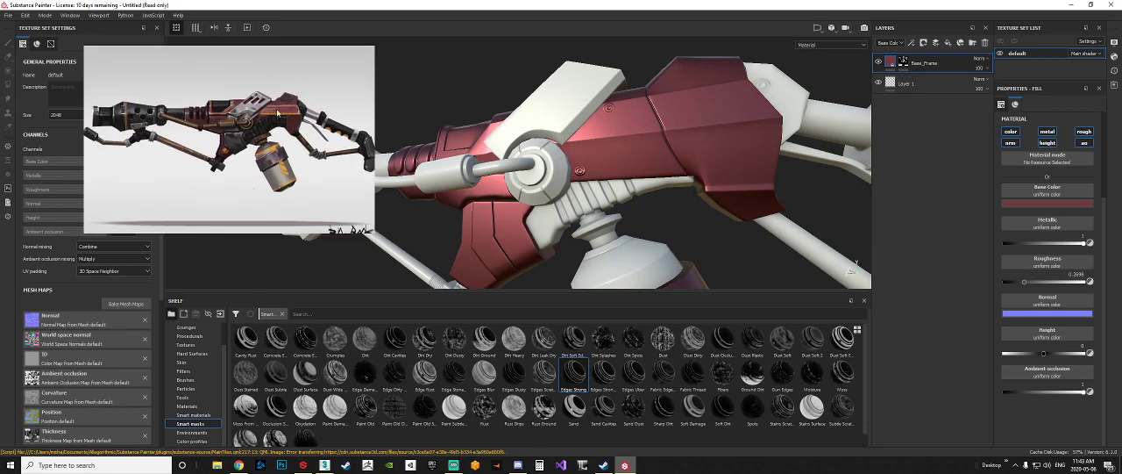
scroll(193, 88, "up", 4)
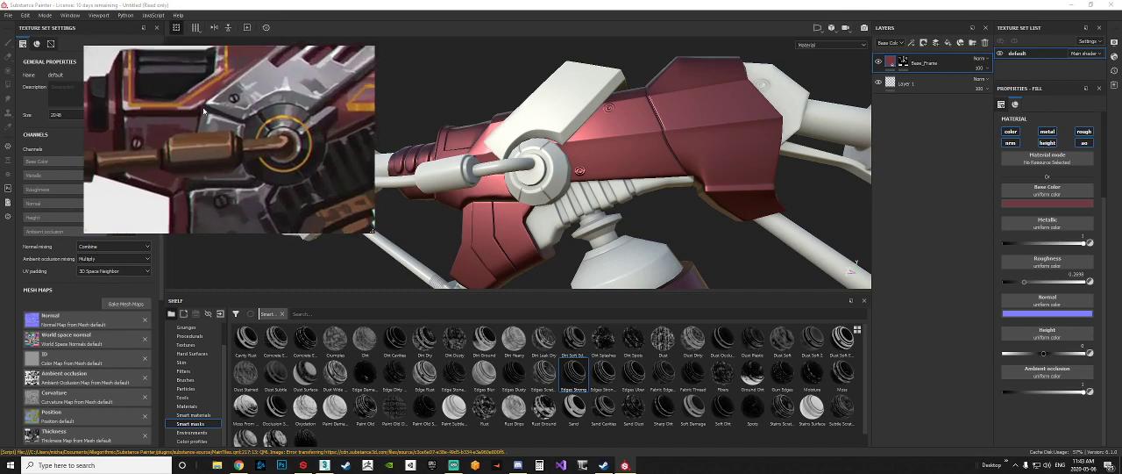
Step: Compare the masked red parts with the concept reference across the side panels, rear frame, canister collar and lower bracket
middle_click_drag(136, 76, 132, 99)
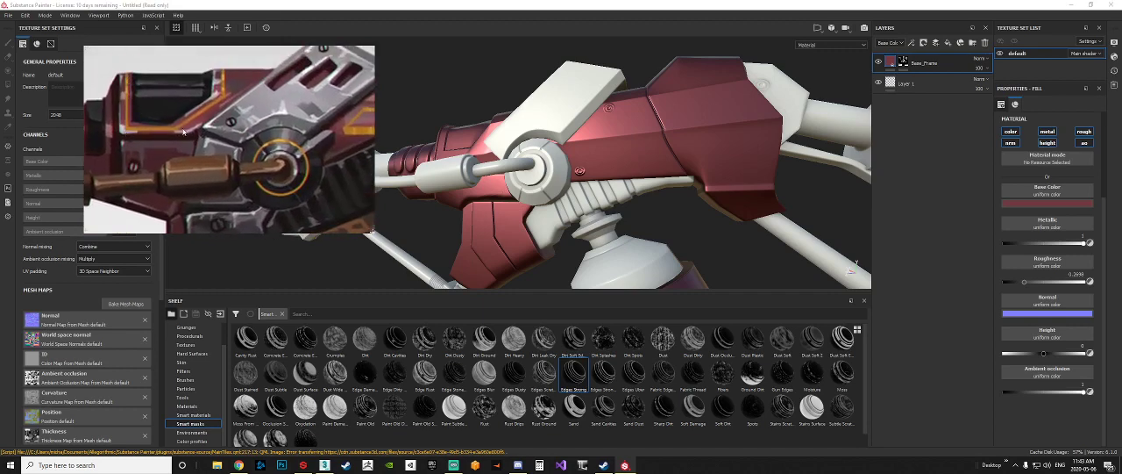
middle_click_drag(280, 121, 139, 129)
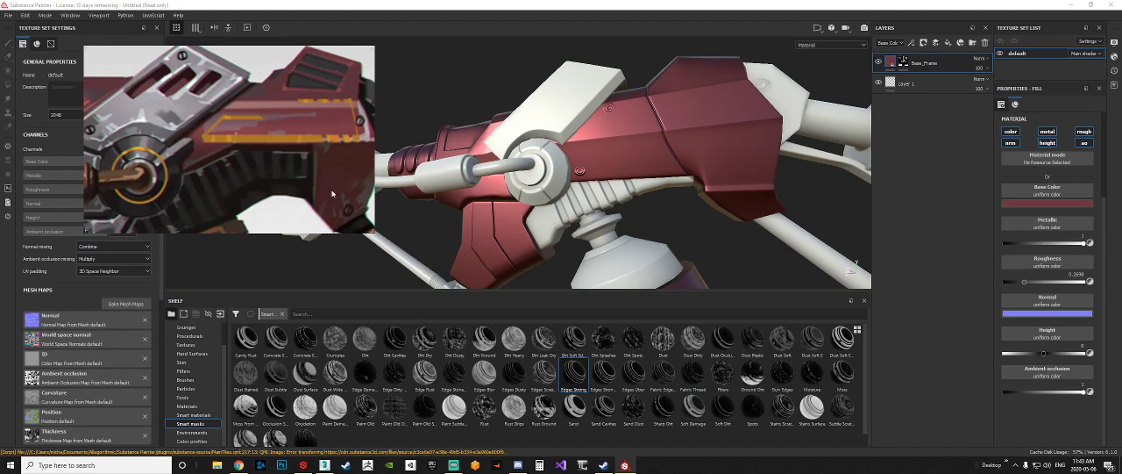
middle_click_drag(245, 185, 295, 95)
middle_click_drag(256, 167, 223, 139)
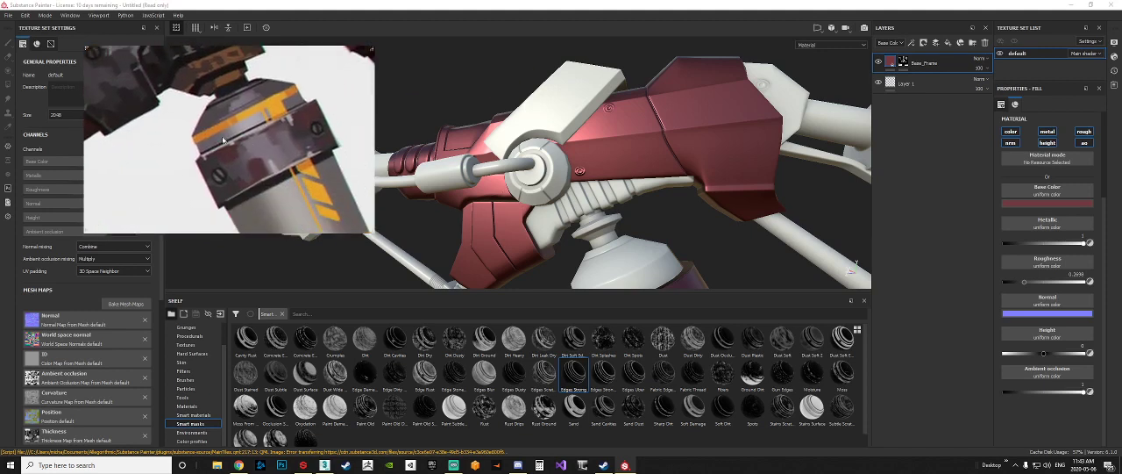
scroll(251, 163, "down", 4)
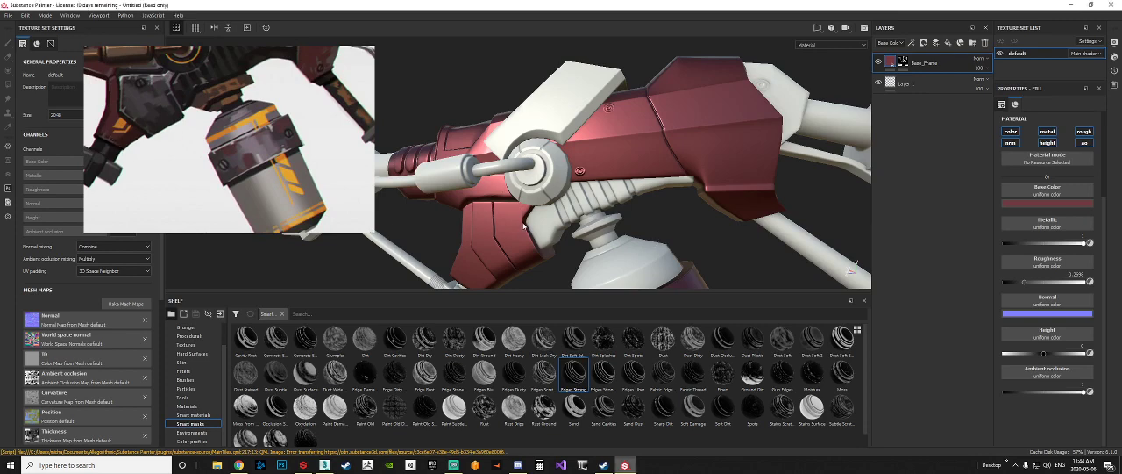
left_click_drag(534, 217, 675, 307, "alt")
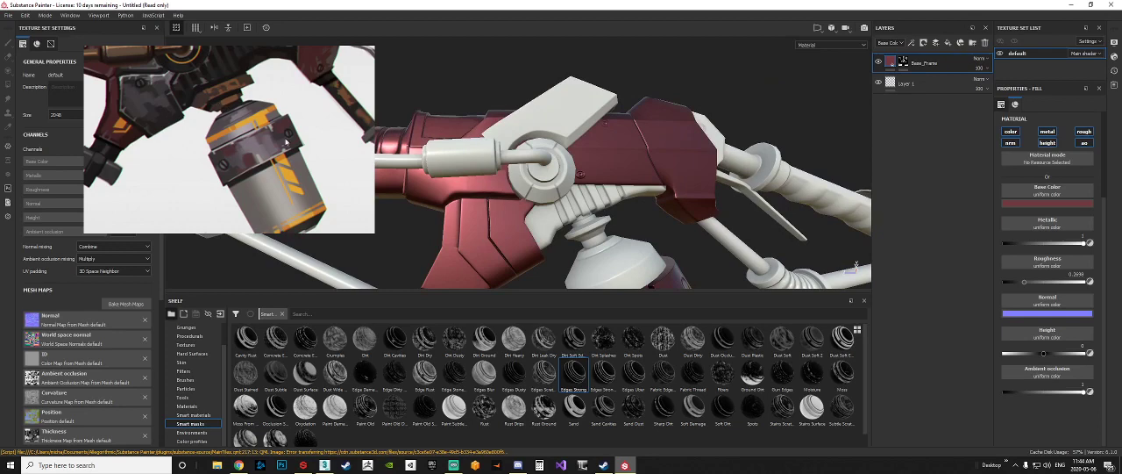
scroll(302, 158, "down", 1)
scroll(566, 206, "up", 2)
scroll(566, 207, "down", 4)
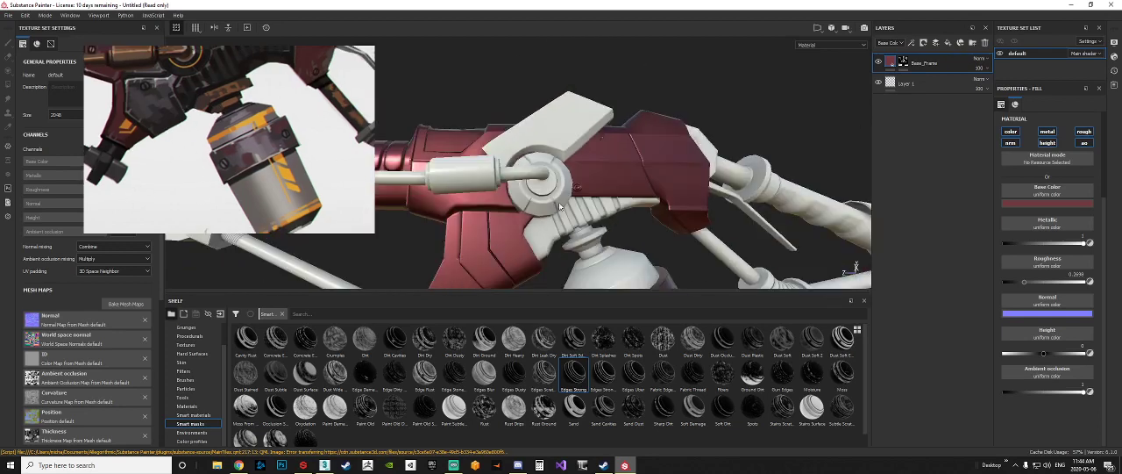
left_click_drag(569, 215, 575, 179, "alt")
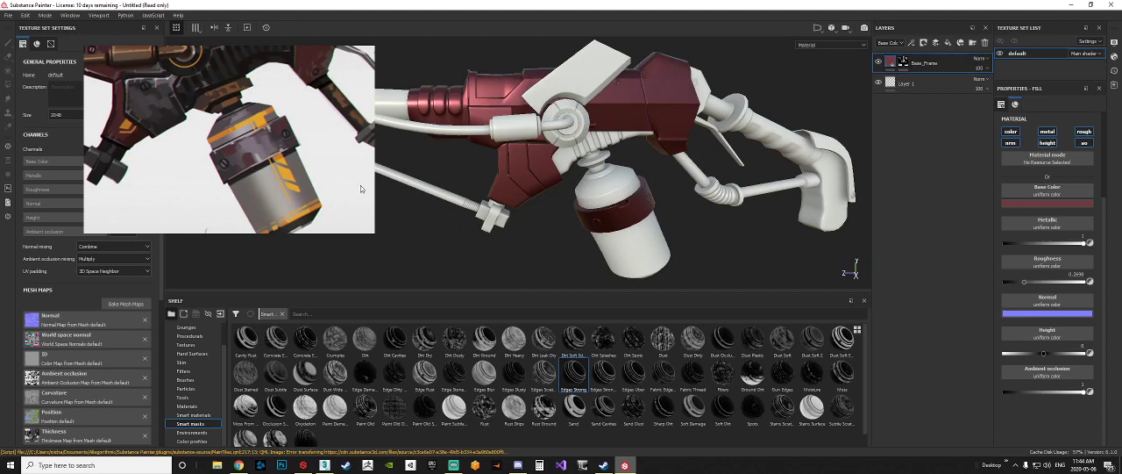
middle_click_drag(132, 83, 207, 117)
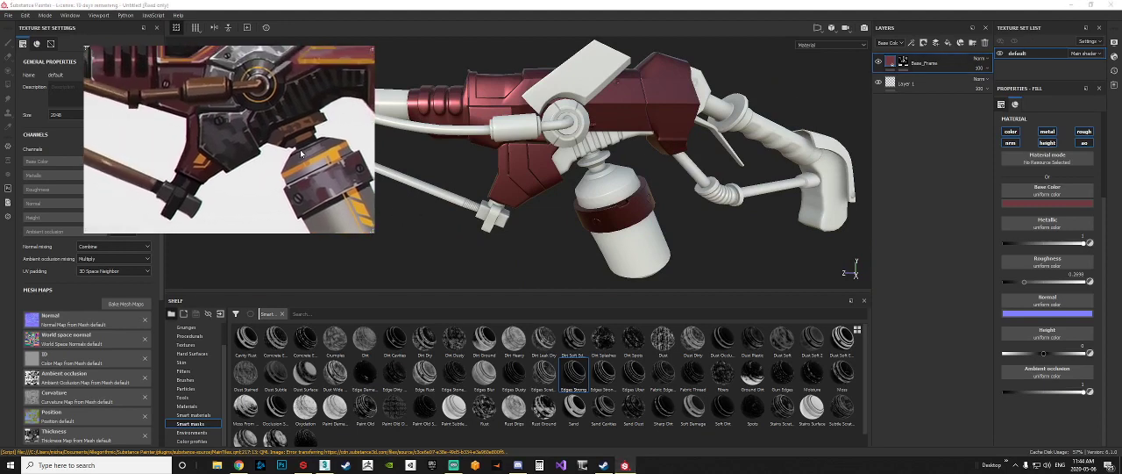
Step: Lower the Base_Frame fill's roughness to about 0.19 and check its reflections under different lighting and viewing angles
left_click(892, 64)
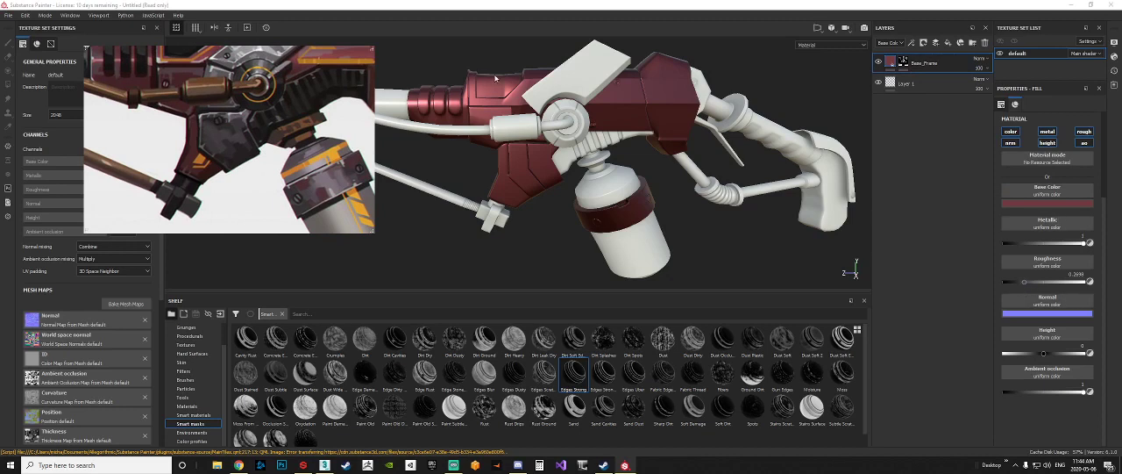
middle_click_drag(496, 78, 535, 97, "alt")
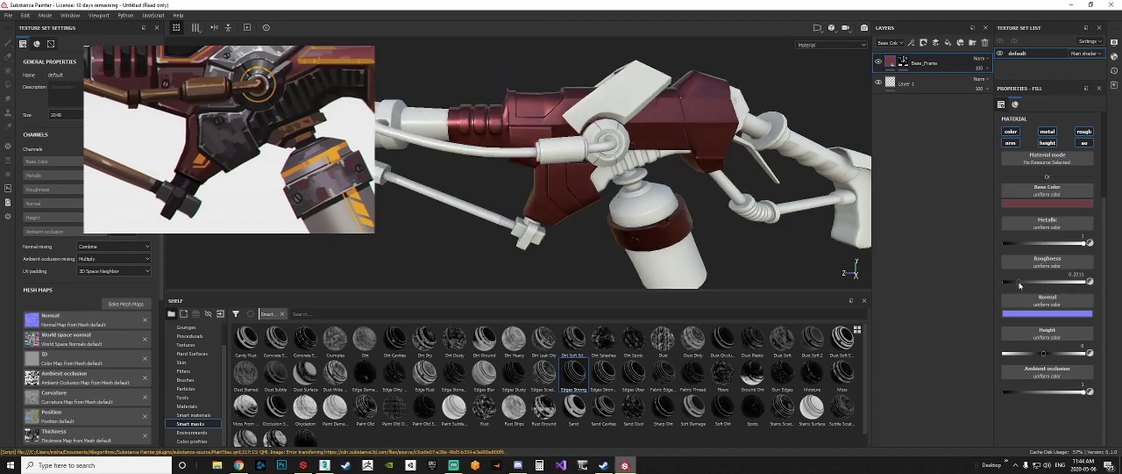
left_click_drag(633, 131, 742, 140, "alt")
right_click_drag(558, 108, 796, 145, "alt")
left_click_drag(796, 145, 642, 153, "alt")
scroll(642, 154, "down", 8)
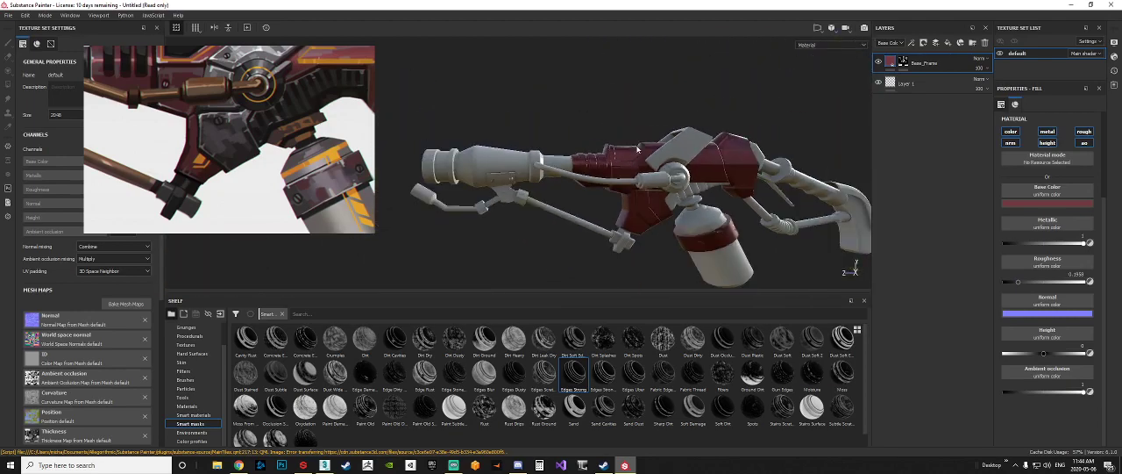
middle_click_drag(760, 179, 626, 140, "alt")
right_click_drag(626, 141, 783, 117, "shift")
left_click_drag(783, 117, 737, 140, "alt")
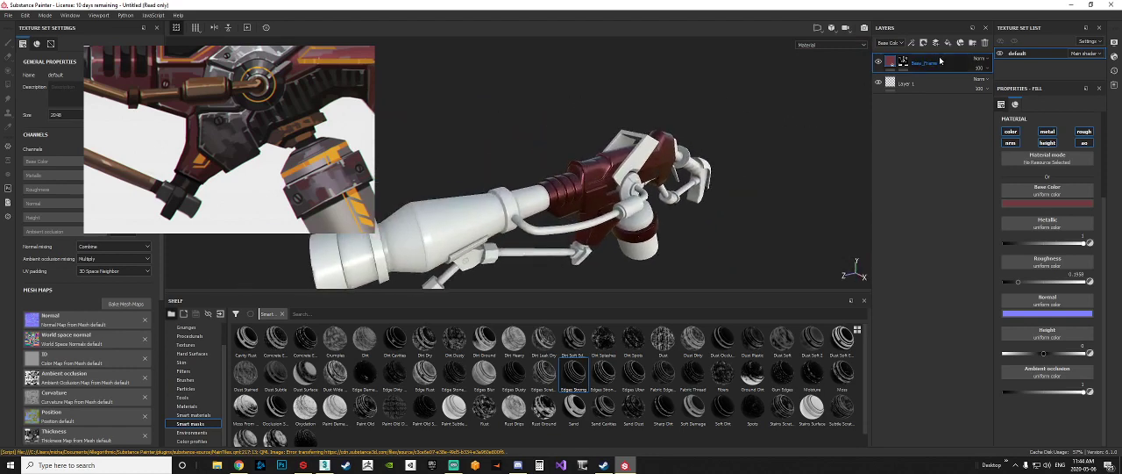
Step: Duplicate the Base_Frame layer, keeping the copy's default name
right_click(890, 65)
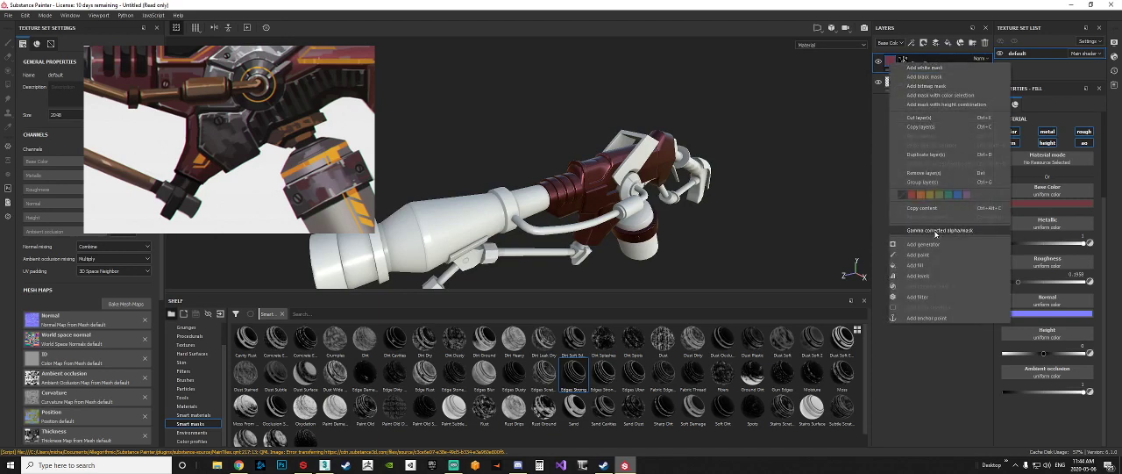
left_click(925, 155)
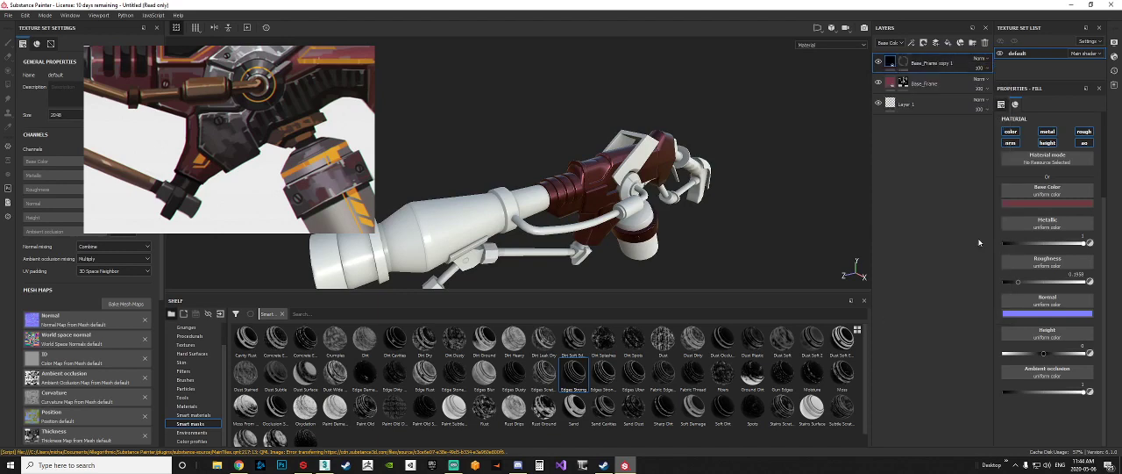
double_click(929, 67)
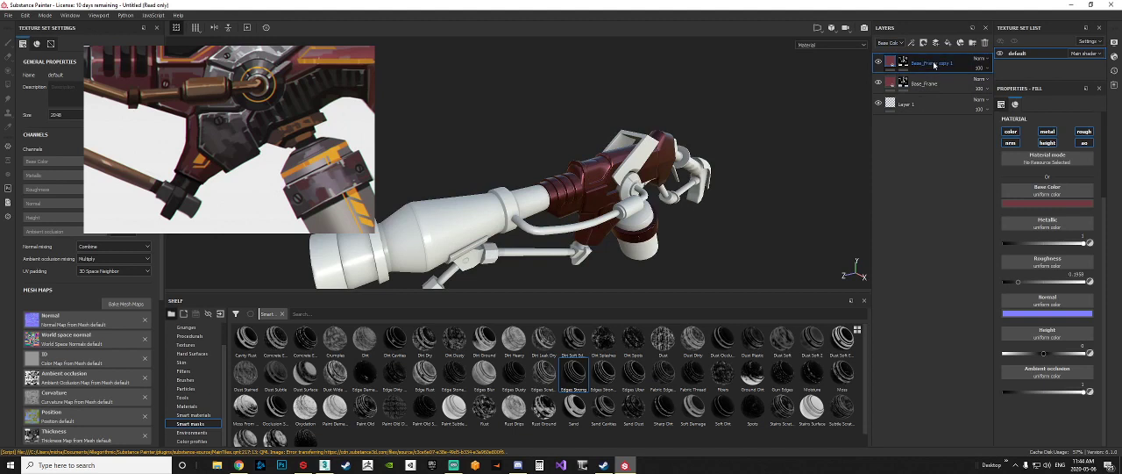
key("Return")
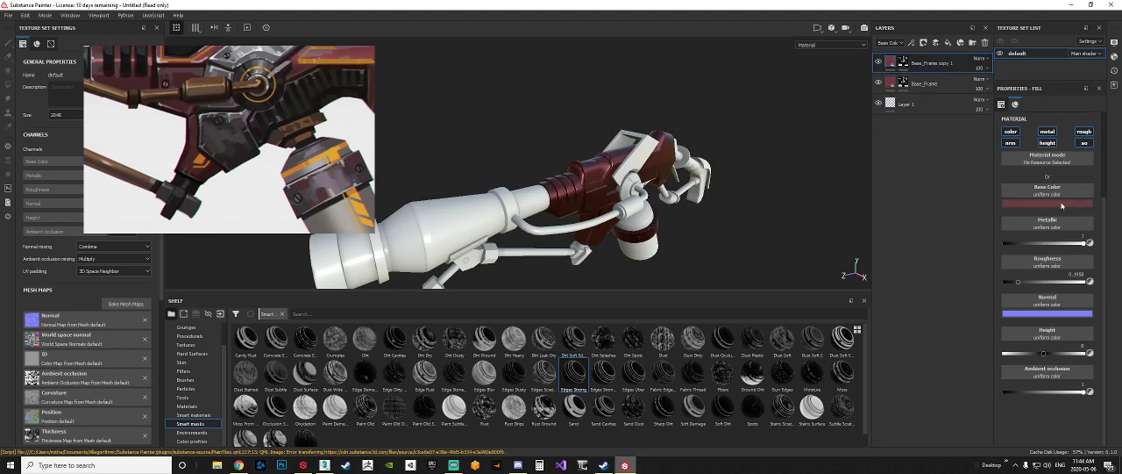
Step: Change the Base_Frame copy's base color to a dark neutral grey and its roughness to about 0.26
left_click(1063, 204)
left_click_drag(1032, 262, 989, 269)
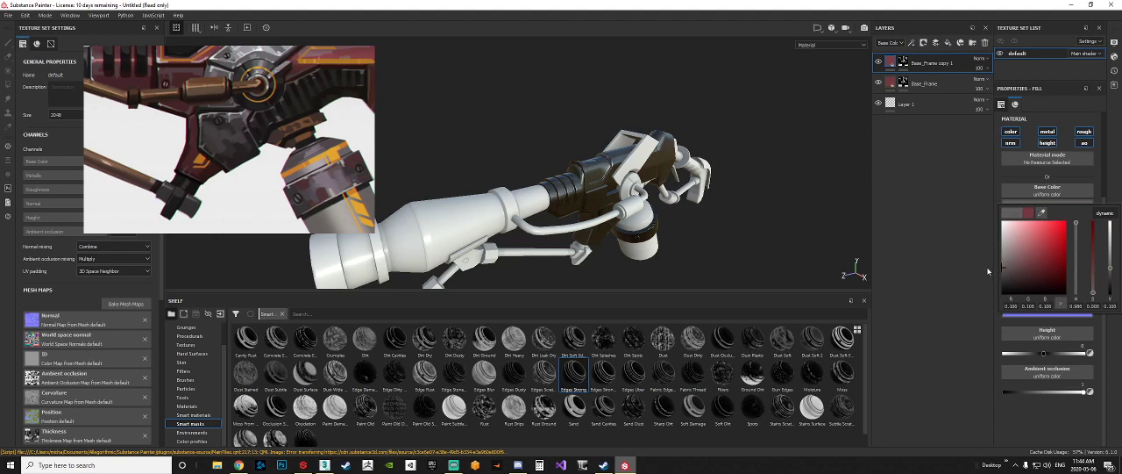
left_click(860, 203)
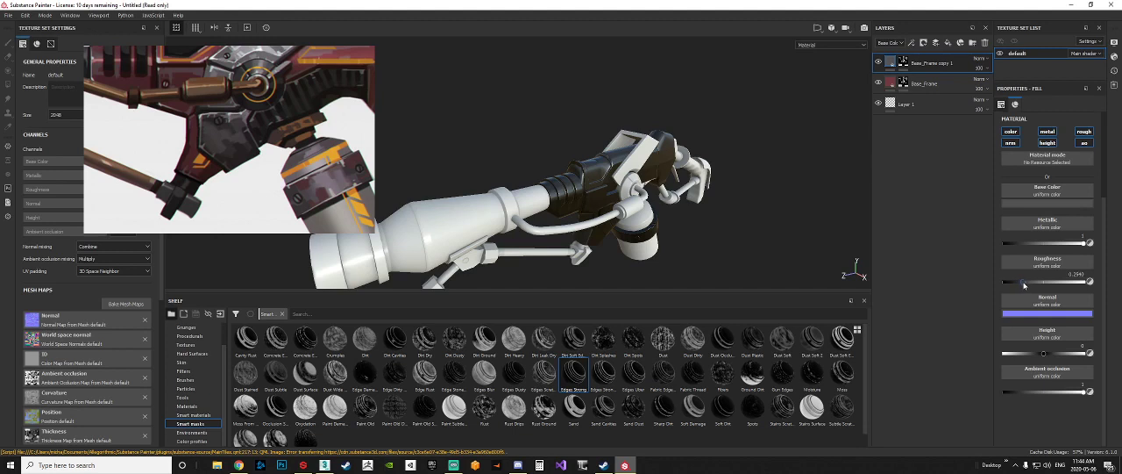
Step: Replace the Base_Frame copy's inherited mask with a black mask
left_click(903, 62)
left_click(904, 83)
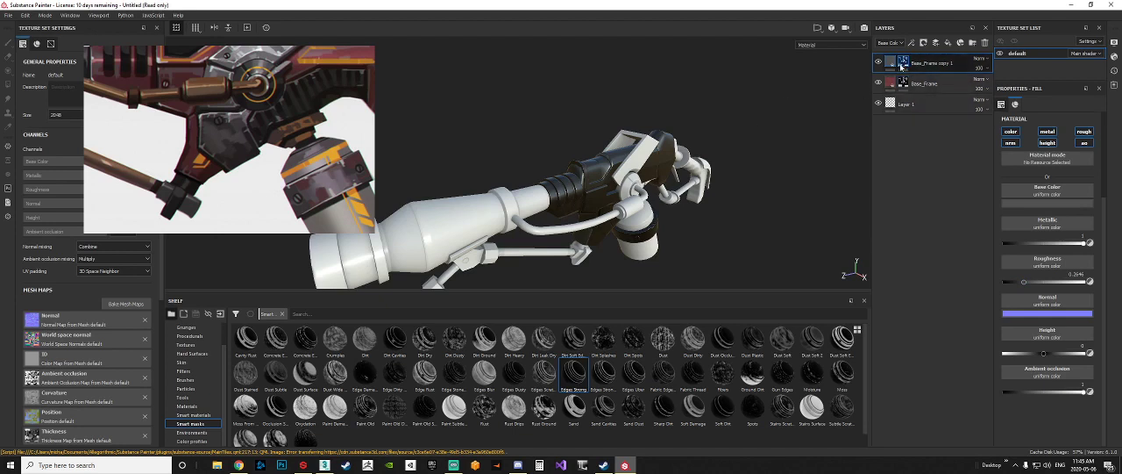
mouse_move(913, 64)
left_mouse_down()
mouse_move(912, 95)
mouse_move(901, 67)
left_mouse_up()
right_click(906, 62)
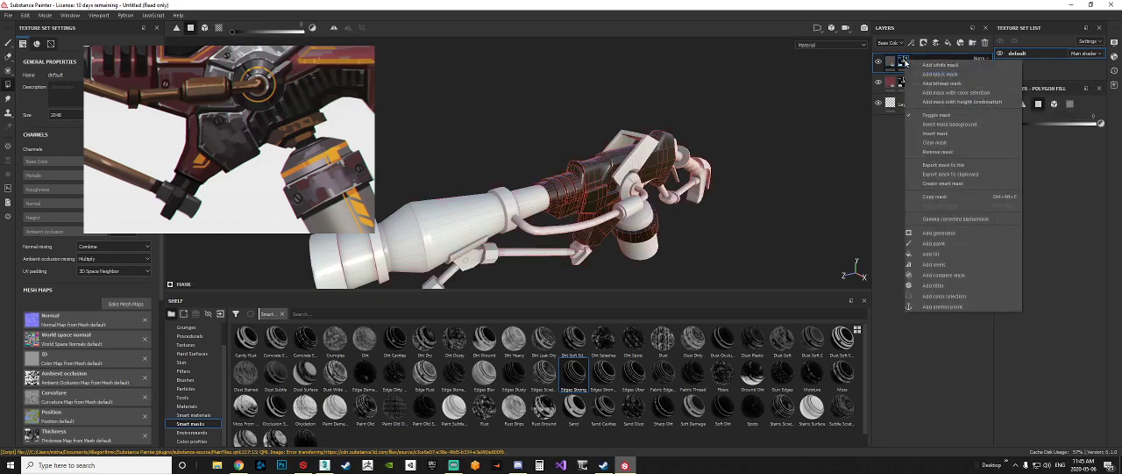
left_click(970, 76)
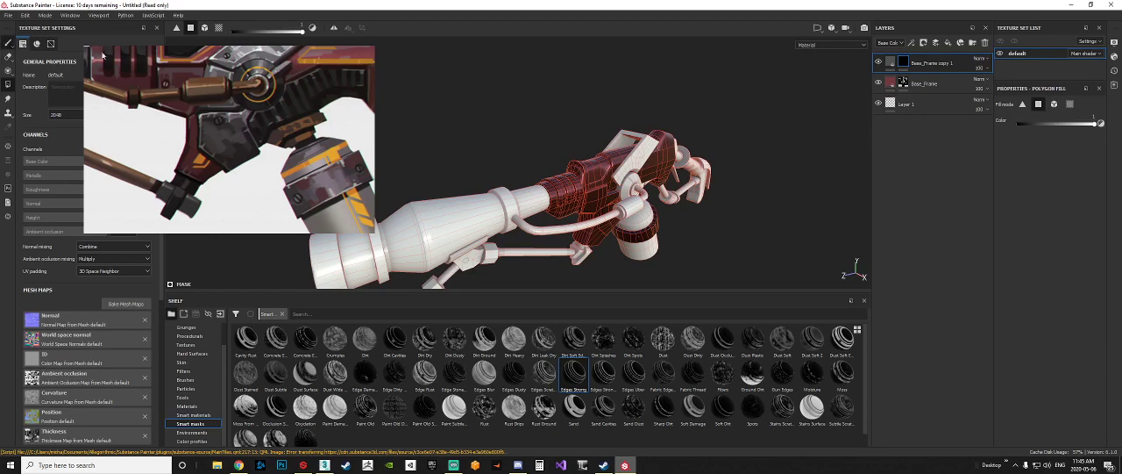
Step: Fill the rear panels of the lower bracket in the Base_Frame copy's mask using Polygon Fill
left_click(8, 43)
left_click_drag(810, 161, 730, 147, "alt")
middle_click_drag(730, 148, 700, 122, "alt")
scroll(719, 132, "up", 8)
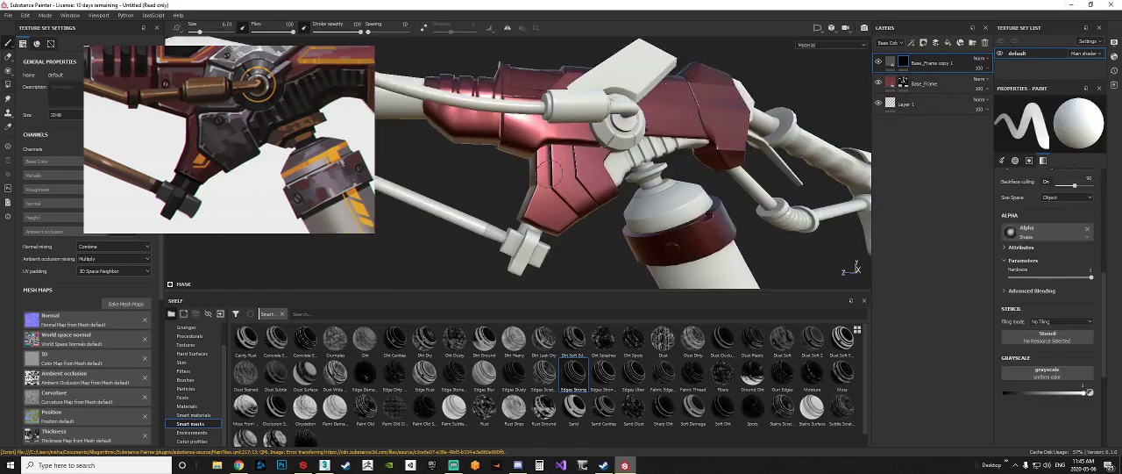
left_click_drag(737, 135, 724, 118, "alt")
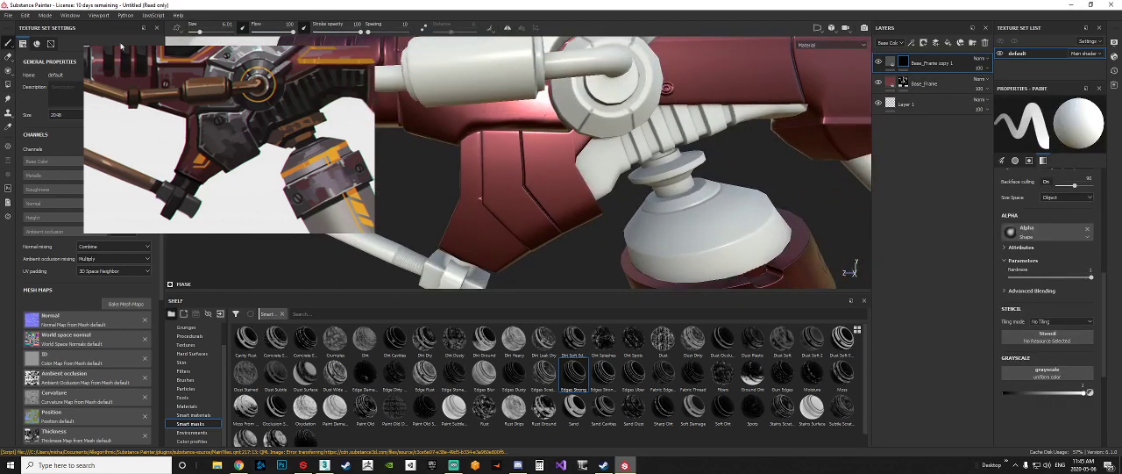
left_click(8, 85)
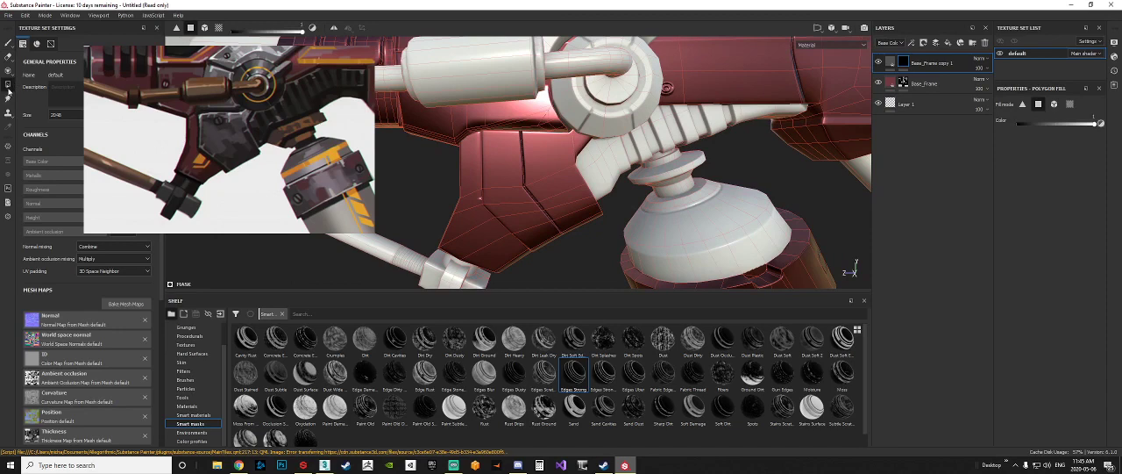
middle_click_drag(623, 251, 573, 211, "alt")
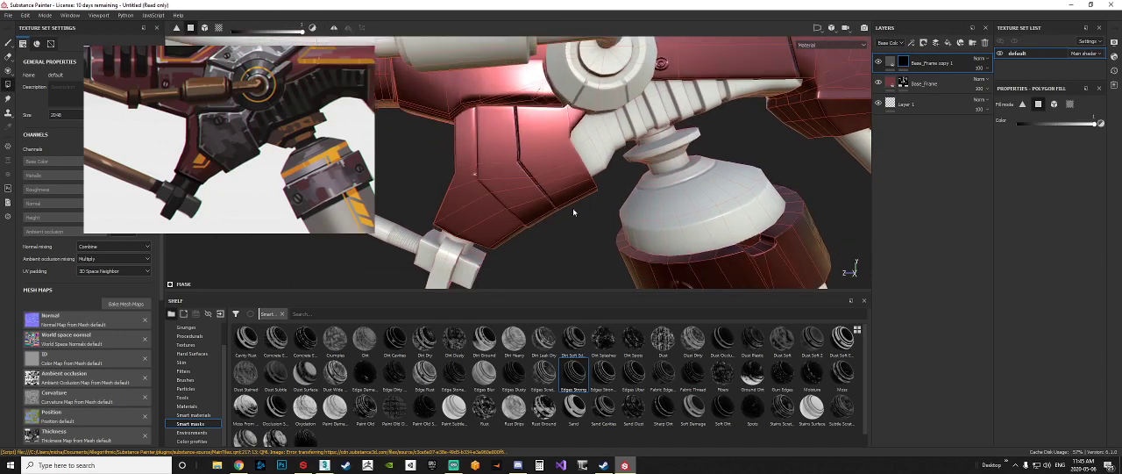
left_click_drag(775, 206, 529, 150, "alt")
left_click_drag(578, 227, 514, 233, "alt")
scroll(577, 123, "up", 4)
left_click_drag(583, 139, 548, 202, "alt")
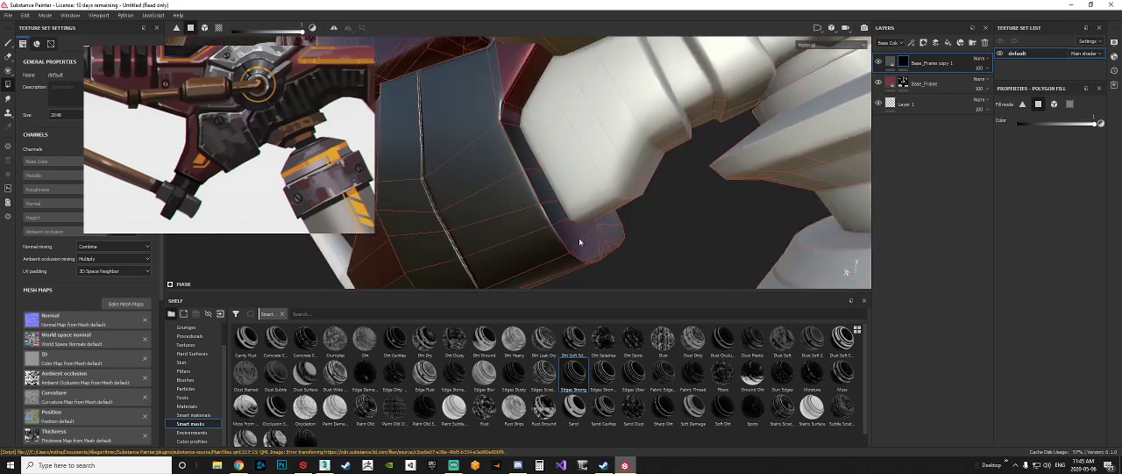
Step: Set the fill color to 0 and erase the spilled mask along the lower bracket's front panel
left_click_drag(605, 229, 570, 156, "alt")
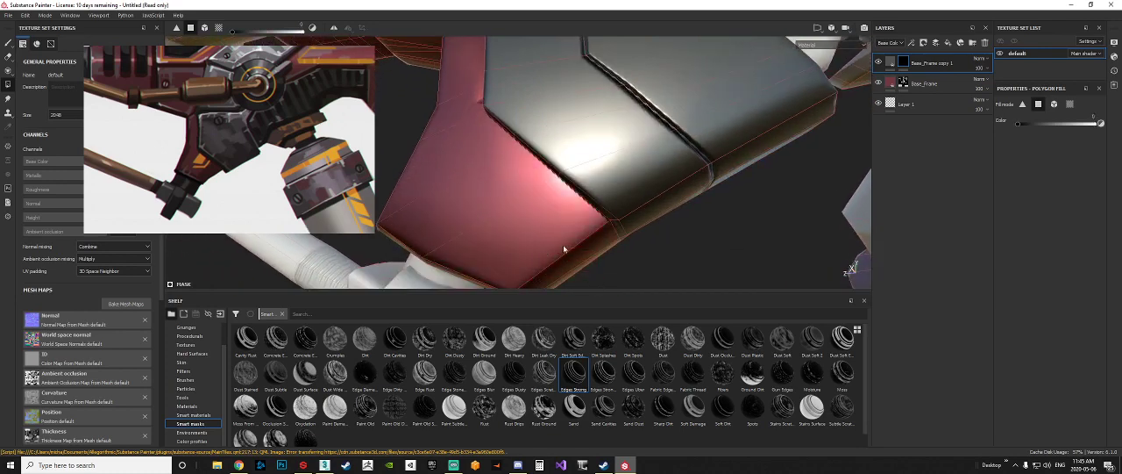
scroll(569, 246, "down", 5)
left_click_drag(568, 246, 584, 116, "alt")
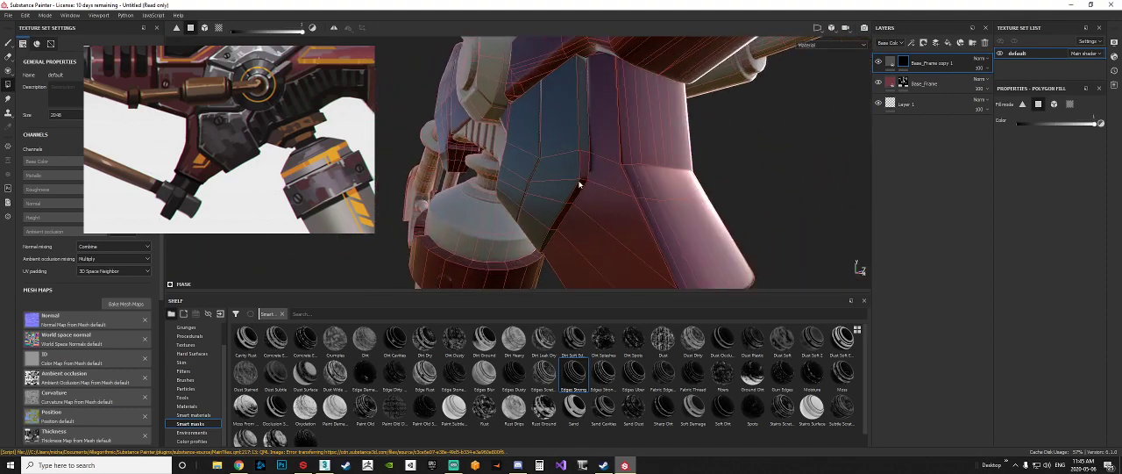
Step: Set the fill color to 1 and fill the matching panels on the lower bracket's opposite side
left_click_drag(550, 239, 621, 167, "alt")
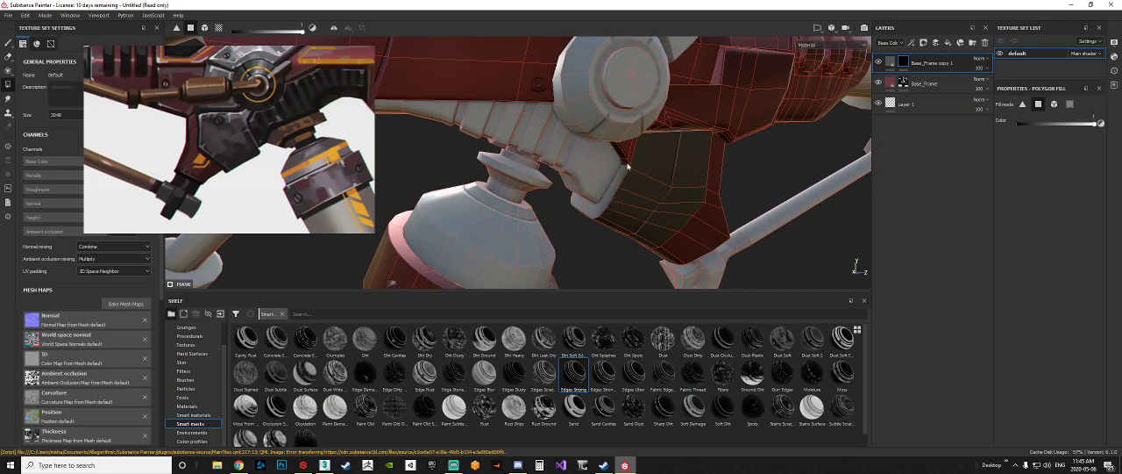
left_click_drag(628, 167, 754, 175, "alt")
scroll(620, 189, "down", 4)
scroll(755, 175, "up", 4)
middle_click_drag(754, 176, 713, 190, "alt")
left_click_drag(713, 190, 582, 192, "alt")
scroll(582, 192, "down", 3)
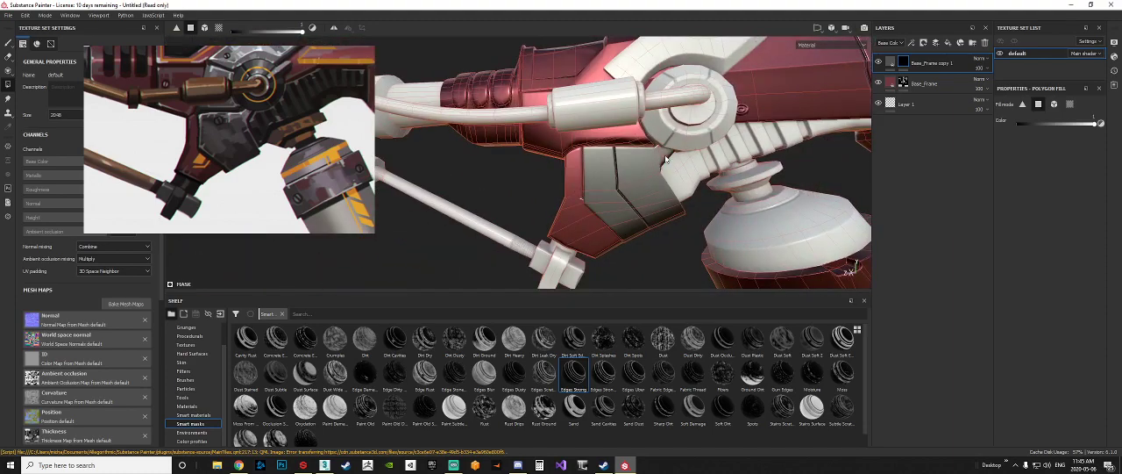
Step: Inspect the lower bracket's grey mask from the side, front and underneath for missed polygons
middle_click_drag(691, 188, 616, 196, "alt")
mouse_move(617, 195)
left_mouse_down("alt")
mouse_move(501, 213)
mouse_move(600, 187)
left_mouse_up("alt")
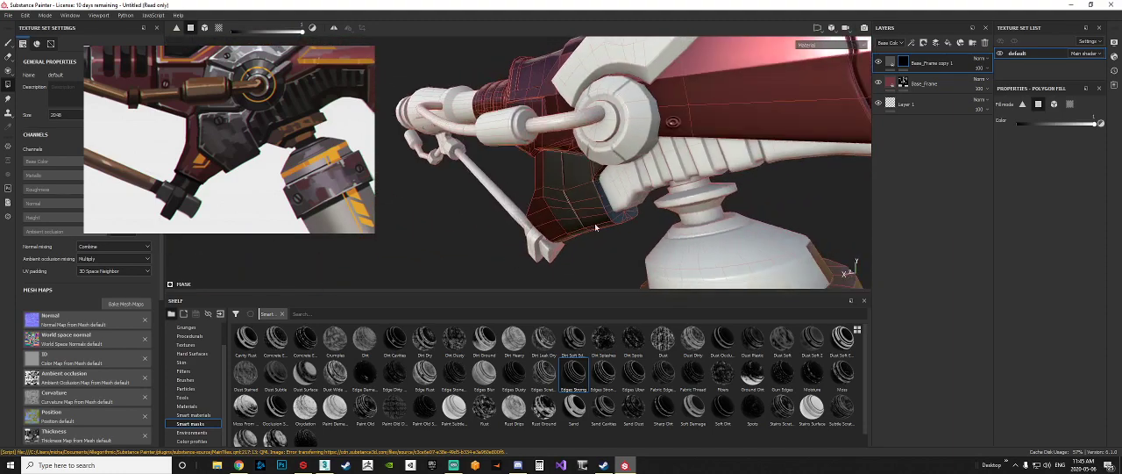
left_click_drag(596, 227, 564, 187, "alt")
left_click_drag(580, 231, 566, 216, "alt")
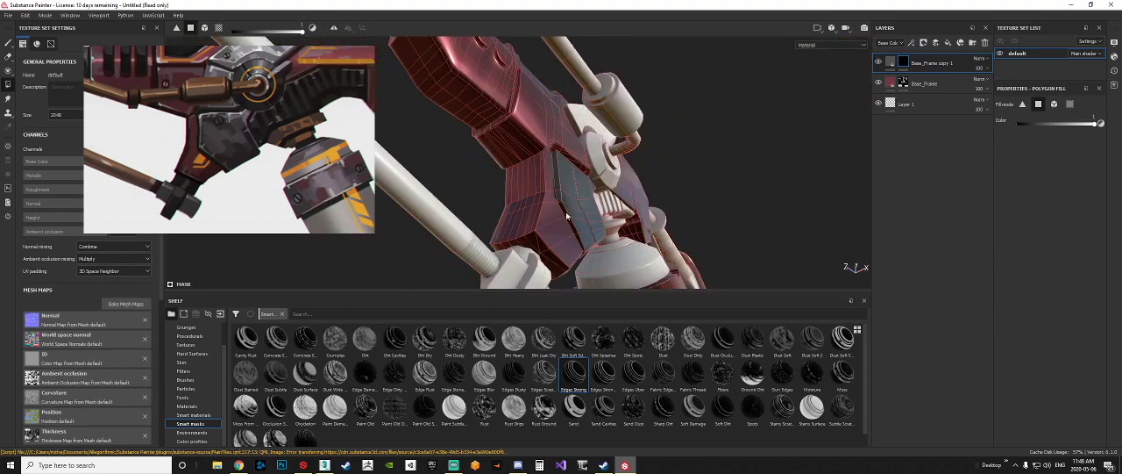
left_click_drag(582, 246, 500, 226, "alt")
scroll(554, 235, "up", 5)
scroll(568, 237, "down", 6)
Step: Fill the ribbed section beneath the frame in the Base_Frame copy's mask using mesh fill mode, following the concept reference
left_click(892, 64)
left_click_drag(322, 99, 294, 103, "alt")
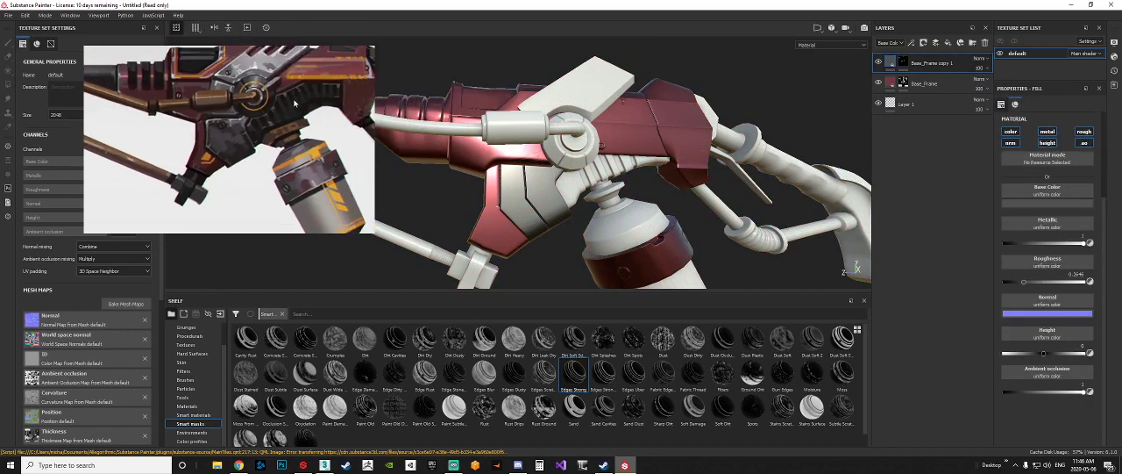
left_click(903, 63)
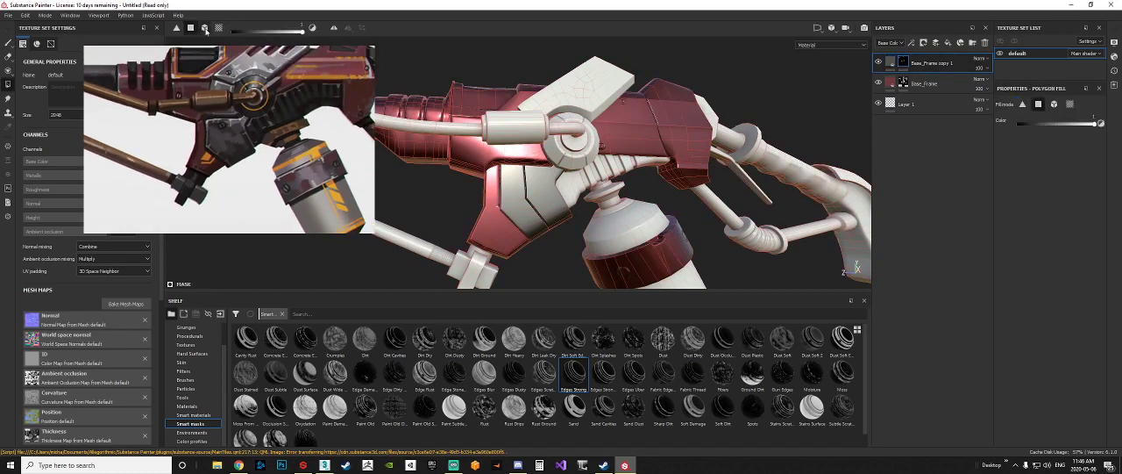
left_click(205, 28)
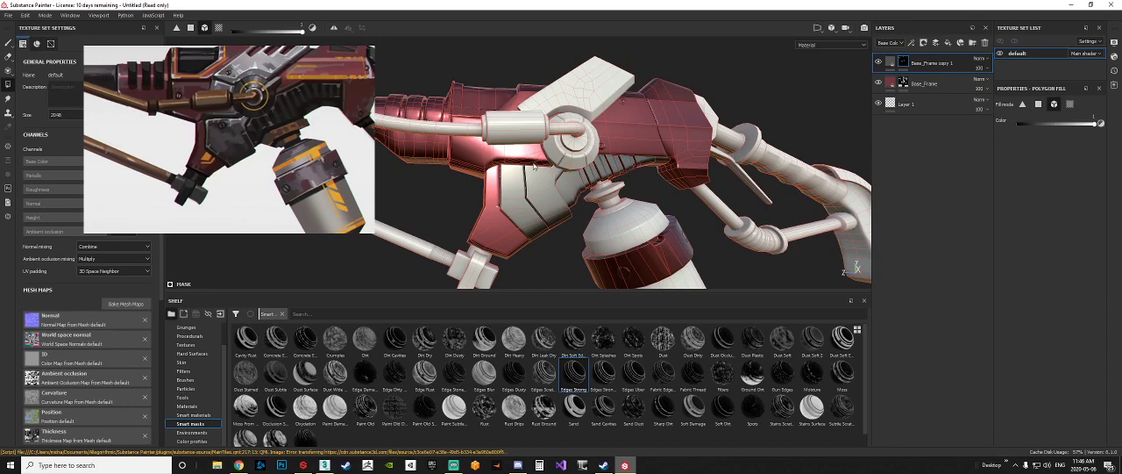
Step: Fill the cross-shaped connector at the end of the lower bracket in the Base_Frame copy's mask using mesh fill mode
left_click_drag(612, 258, 519, 232, "alt")
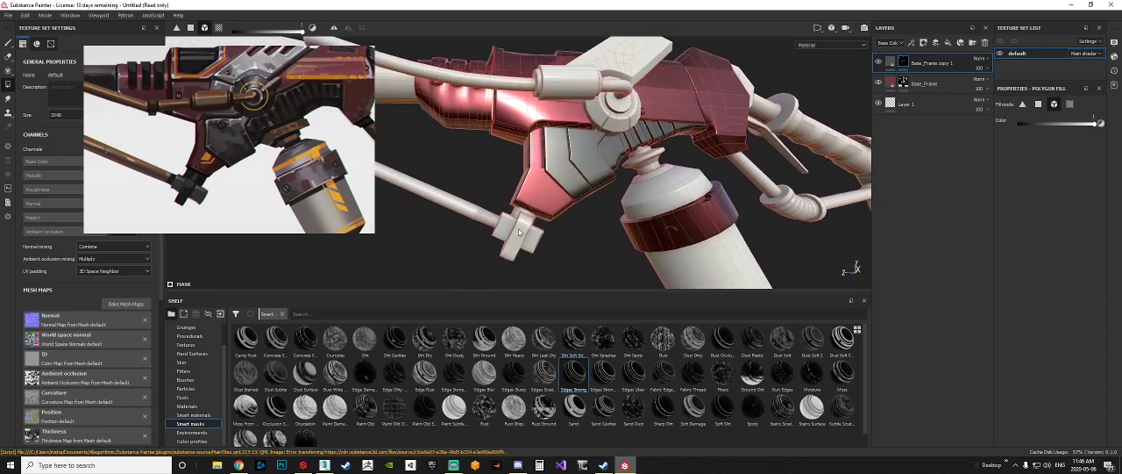
left_click(519, 233)
middle_click_drag(546, 166, 682, 218, "alt")
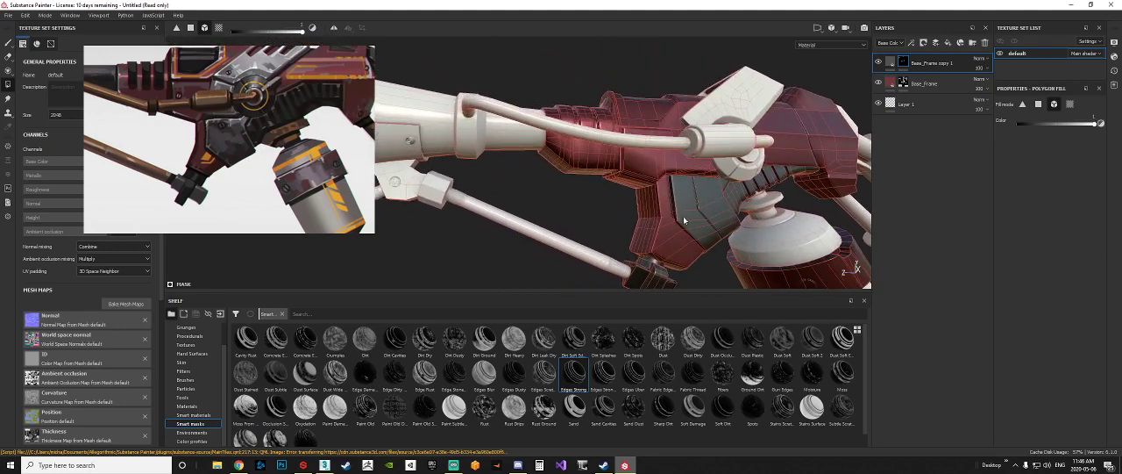
Step: Fill the recessed panel on top of the frame in the Base_Frame copy's mask using polygon fill mode
left_click_drag(554, 155, 577, 167, "alt")
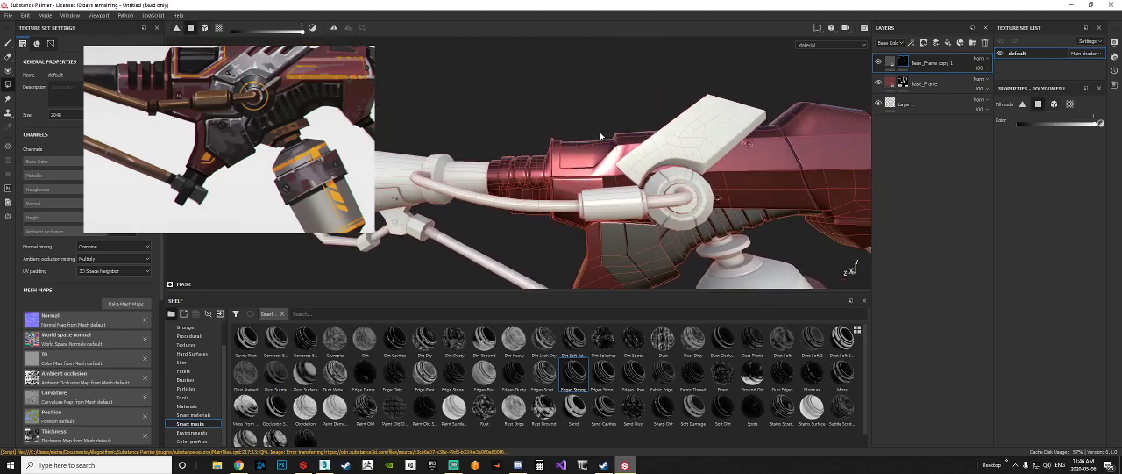
left_click_drag(603, 137, 560, 269, "alt")
scroll(537, 130, "up", 5)
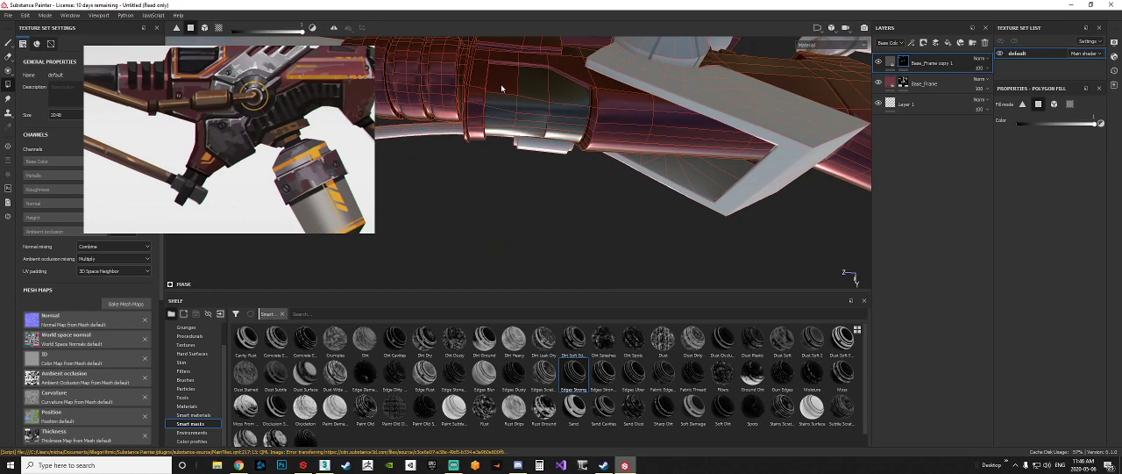
left_click(334, 32)
scroll(589, 201, "down", 2)
scroll(589, 201, "down", 2)
left_click_drag(587, 193, 441, 87, "alt")
scroll(520, 138, "up", 6)
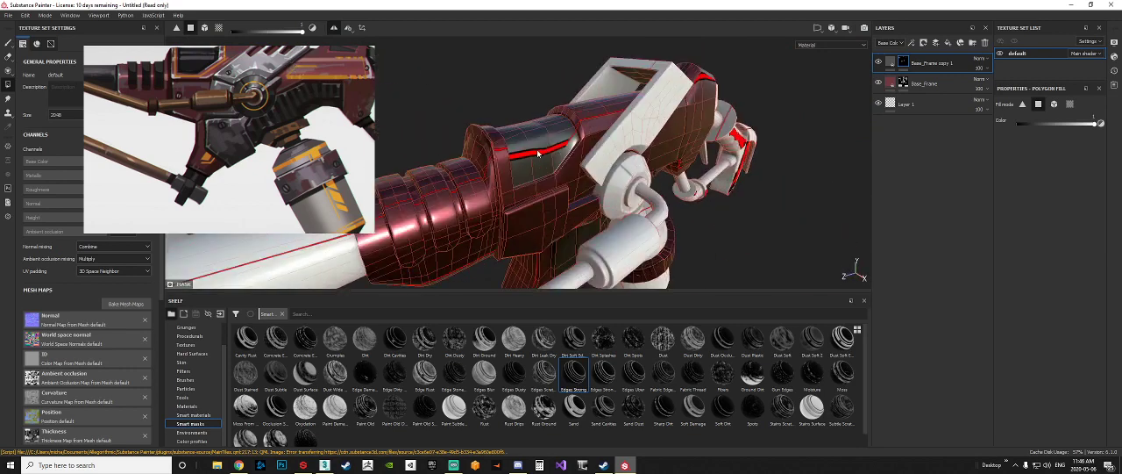
left_click_drag(574, 151, 540, 240, "alt")
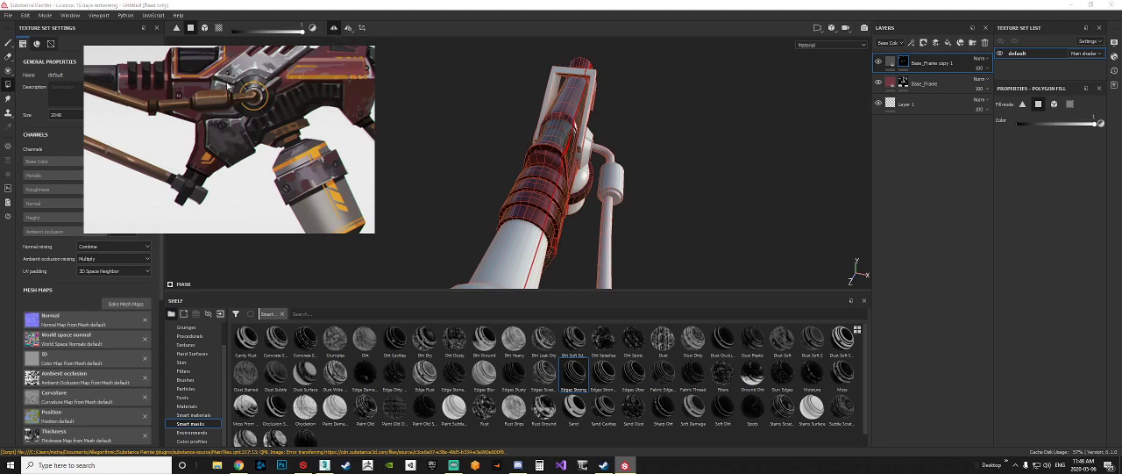
middle_click_drag(222, 77, 227, 100)
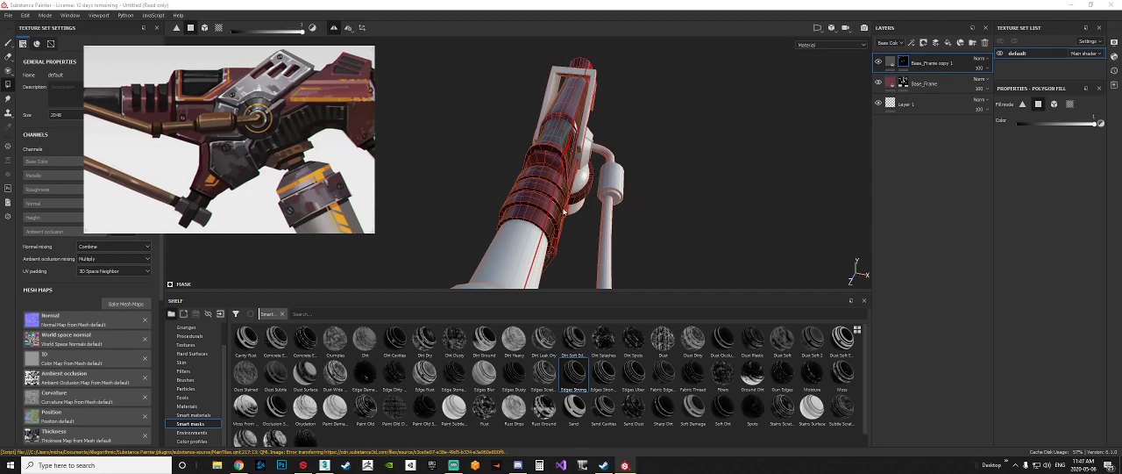
left_click_drag(663, 208, 487, 180, "alt")
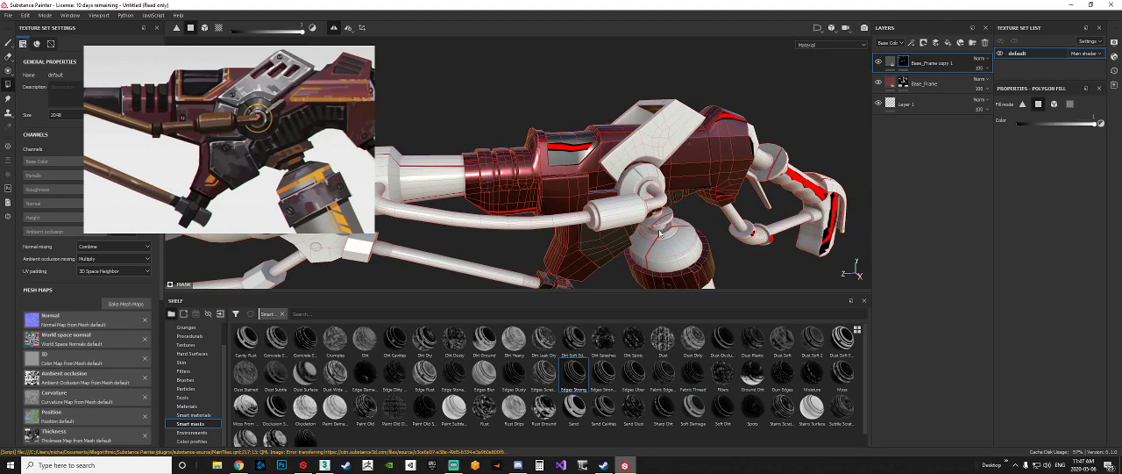
left_click(334, 29)
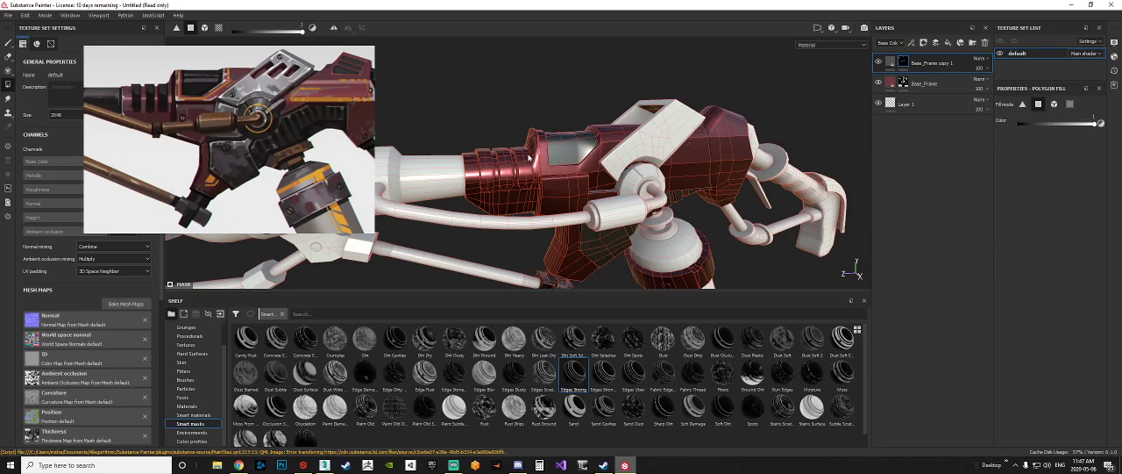
Step: Fill the entire three-ribbed collar in front of the frame in the Base_Frame copy's mask, following the concept reference
key("f")
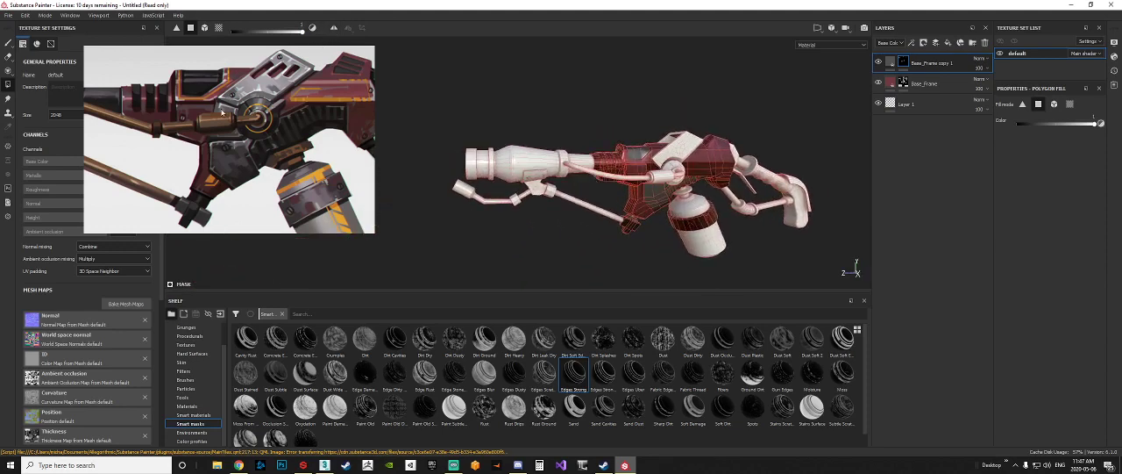
left_click_drag(222, 112, 172, 116)
left_click_drag(574, 198, 524, 162, "alt")
middle_click_drag(502, 158, 562, 157, "alt")
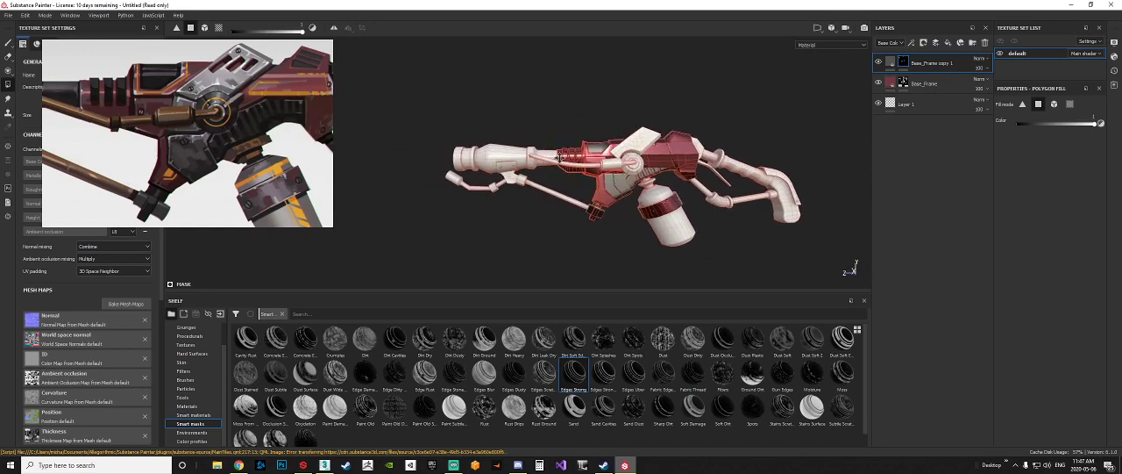
scroll(561, 157, "down", 2)
scroll(579, 154, "up", 10)
left_click_drag(623, 153, 607, 149, "alt")
middle_click_drag(607, 149, 560, 145, "alt")
left_click_drag(575, 145, 552, 148, "alt")
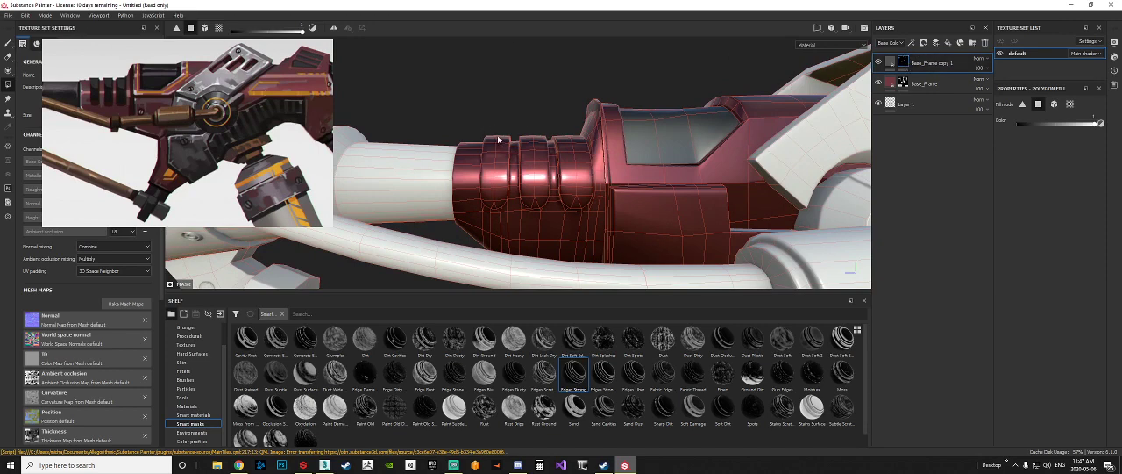
left_click_drag(498, 137, 490, 127, "alt")
left_click_drag(468, 91, 581, 187)
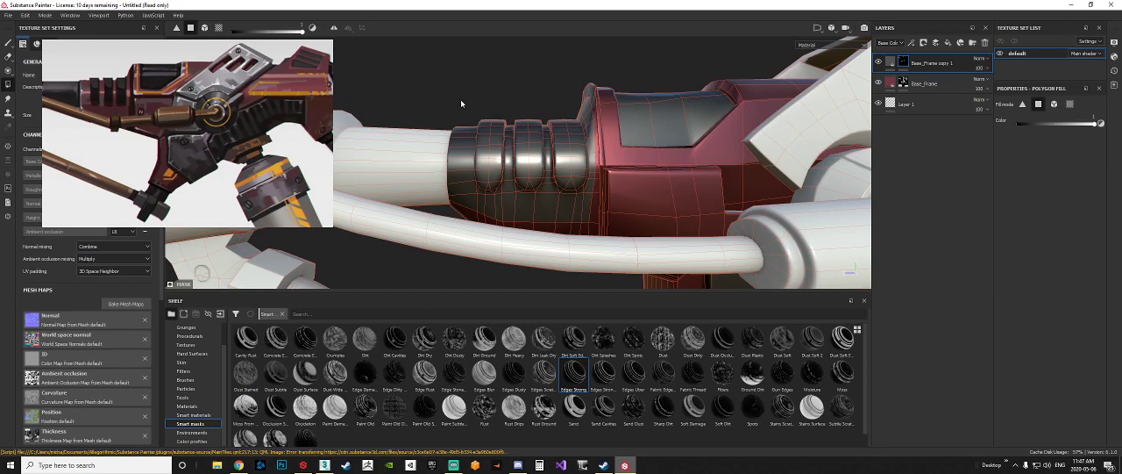
Step: Set the fill color to 0 and erase the mask from the collar's front edge, lower side and gaps between the ribs
middle_click_drag(460, 99, 488, 92, "alt")
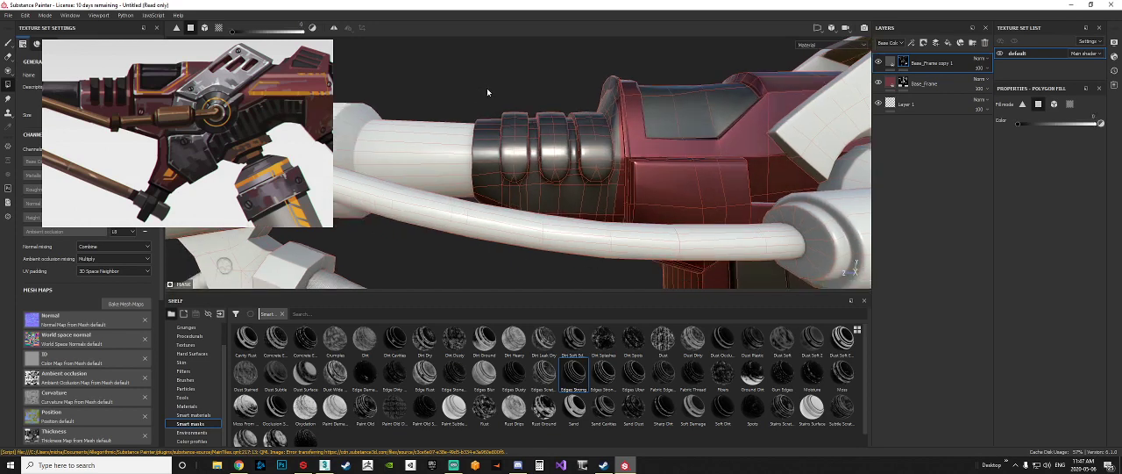
left_click_drag(485, 71, 491, 210)
middle_click_drag(561, 201, 496, 175, "alt")
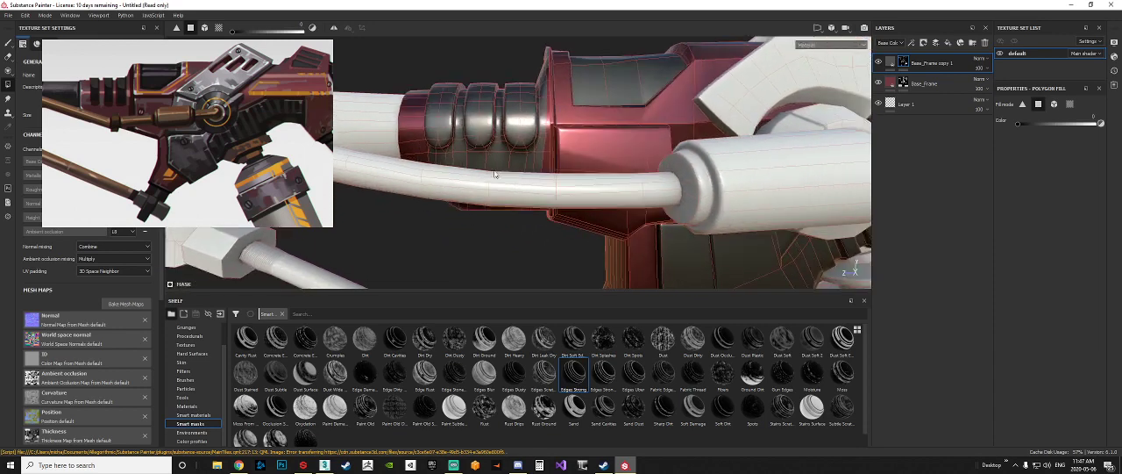
left_click_drag(564, 228, 402, 161)
middle_click_drag(572, 125, 536, 146, "alt")
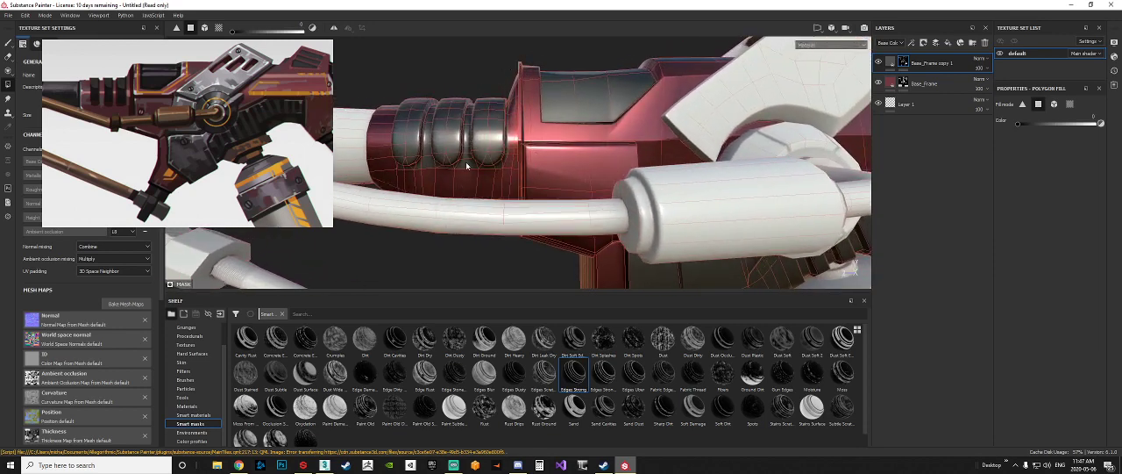
middle_click_drag(467, 165, 524, 186, "alt")
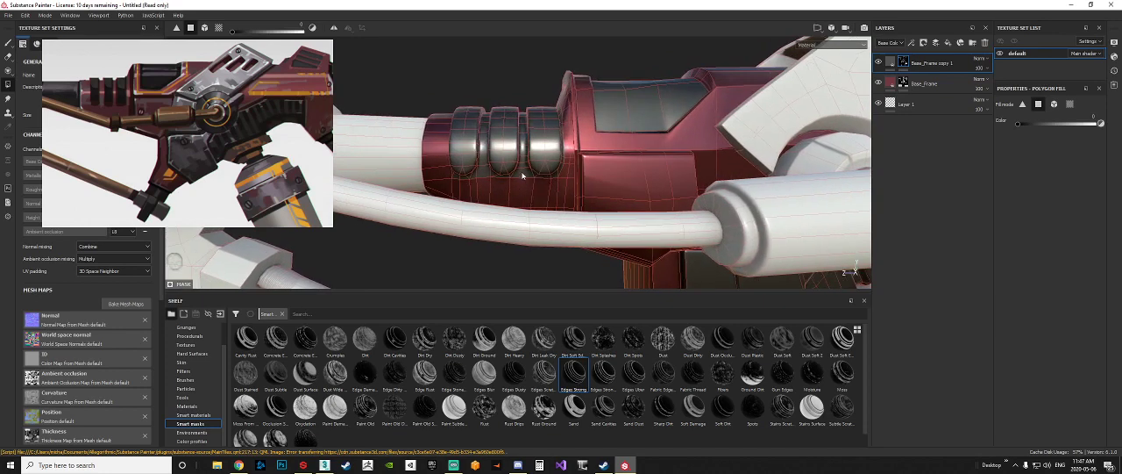
middle_click_drag(484, 193, 524, 188, "alt")
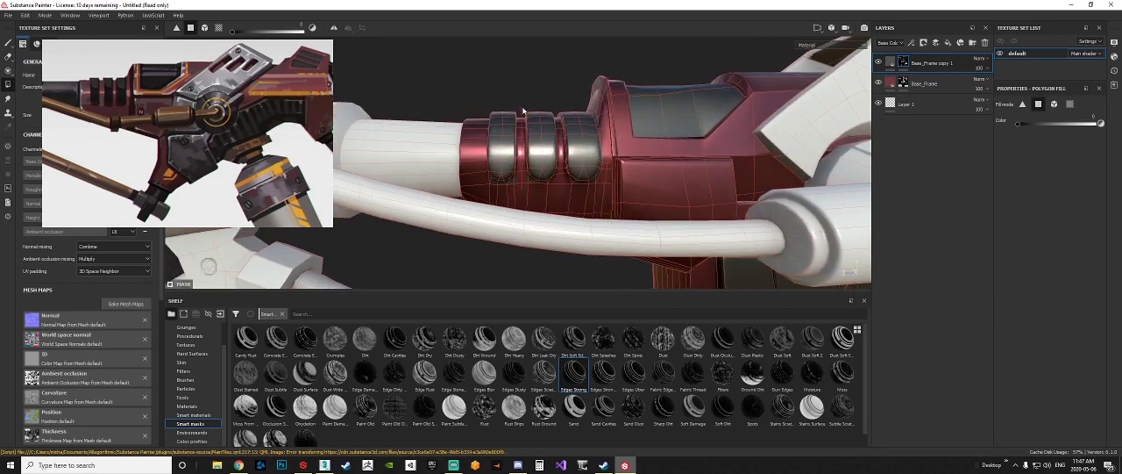
Step: Erase the leftover grey polygons just beneath the three ribs on this side of the collar
scroll(520, 158, "up", 5)
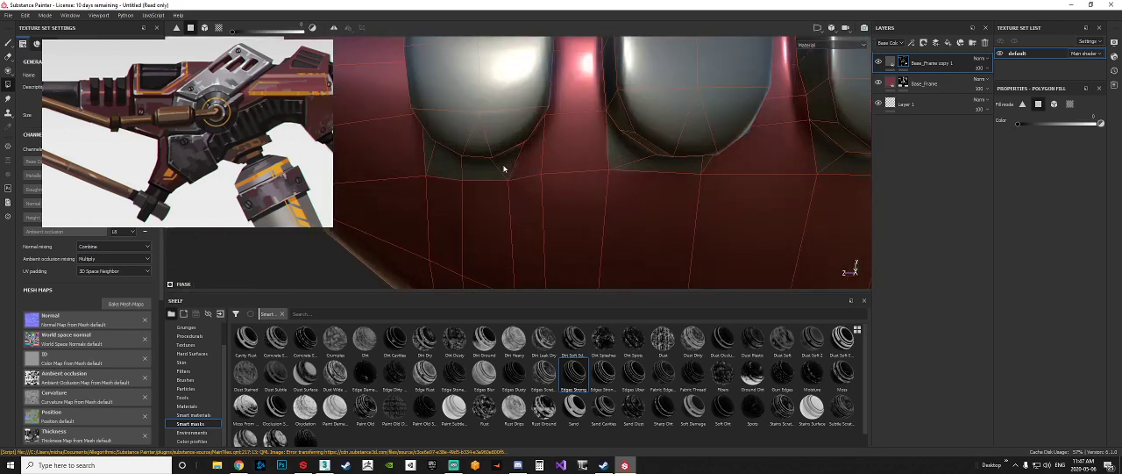
middle_click_drag(518, 170, 483, 175, "alt")
left_click(429, 166)
left_click(552, 145)
left_click(589, 158)
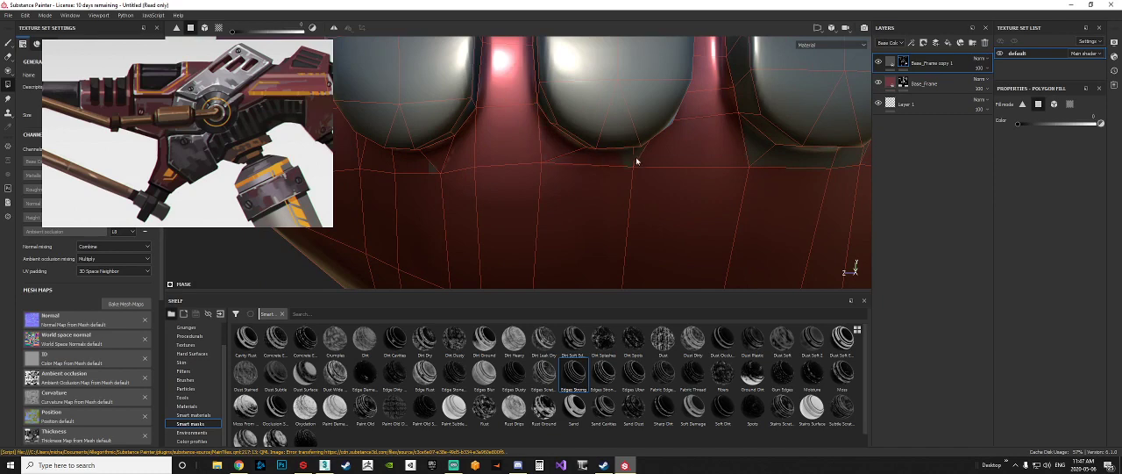
left_click_drag(651, 158, 461, 182, "alt")
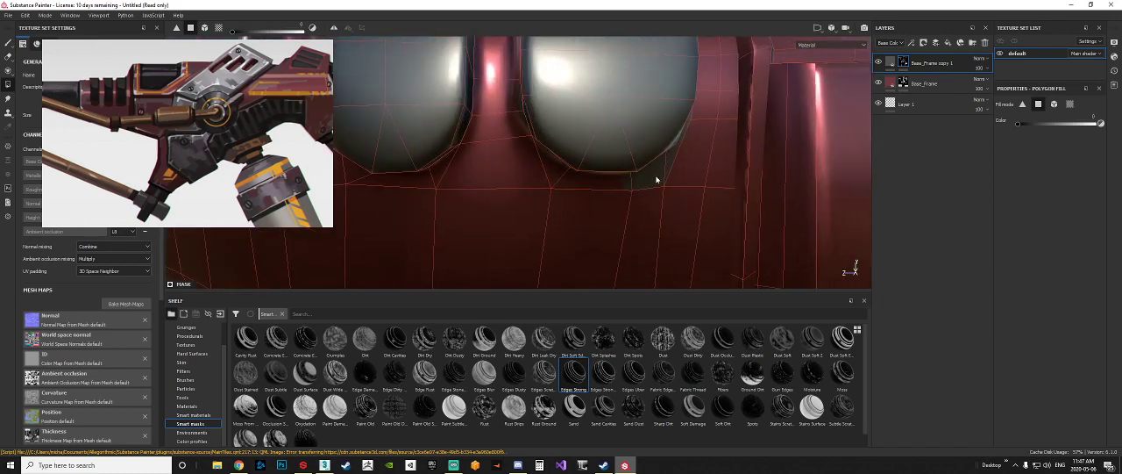
scroll(647, 173, "down", 4)
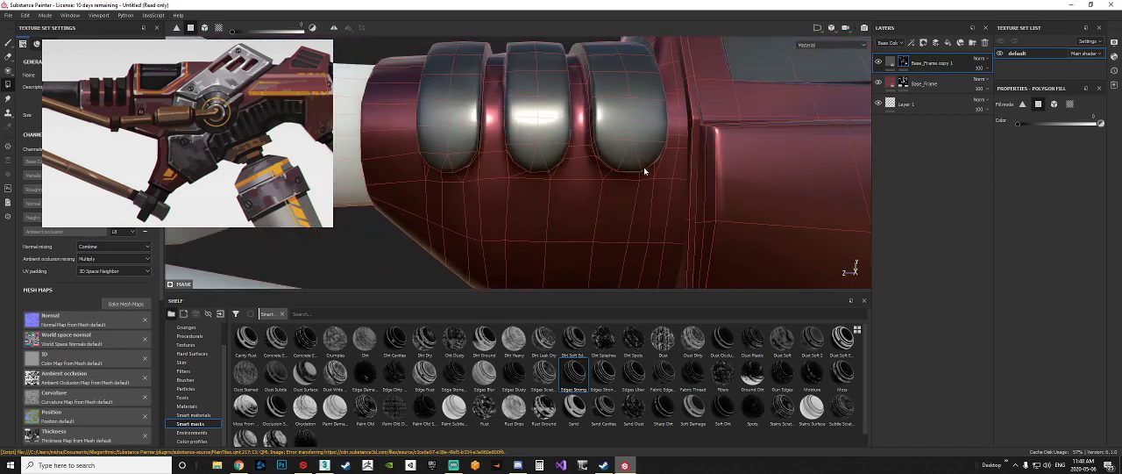
Step: Erase the leftover grey polygons around the base of the ribs on the collar's opposite side
left_click_drag(647, 171, 729, 178, "alt")
middle_click_drag(729, 178, 784, 258, "alt")
scroll(488, 183, "down", 4)
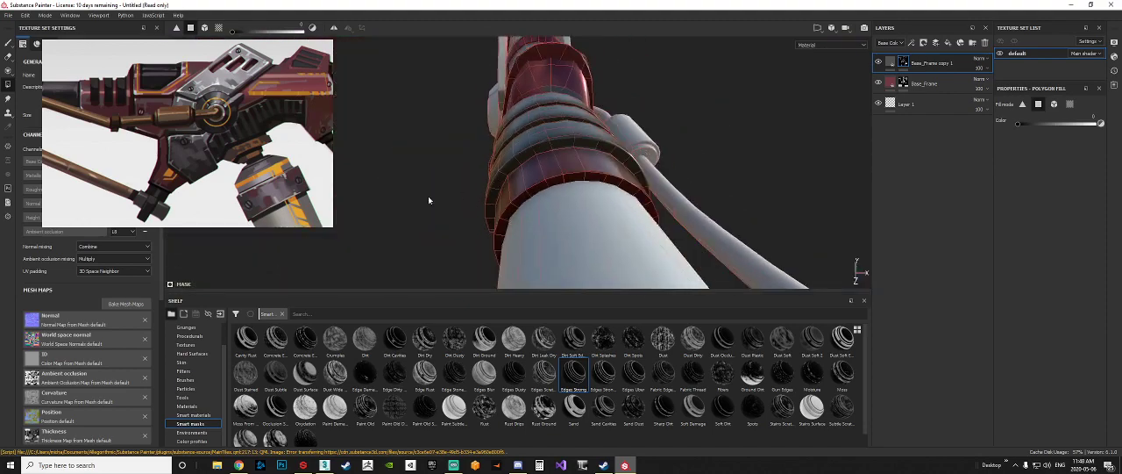
left_click_drag(428, 198, 617, 174, "alt")
right_click_drag(618, 173, 580, 211, "shift")
left_click_drag(580, 211, 568, 211, "alt")
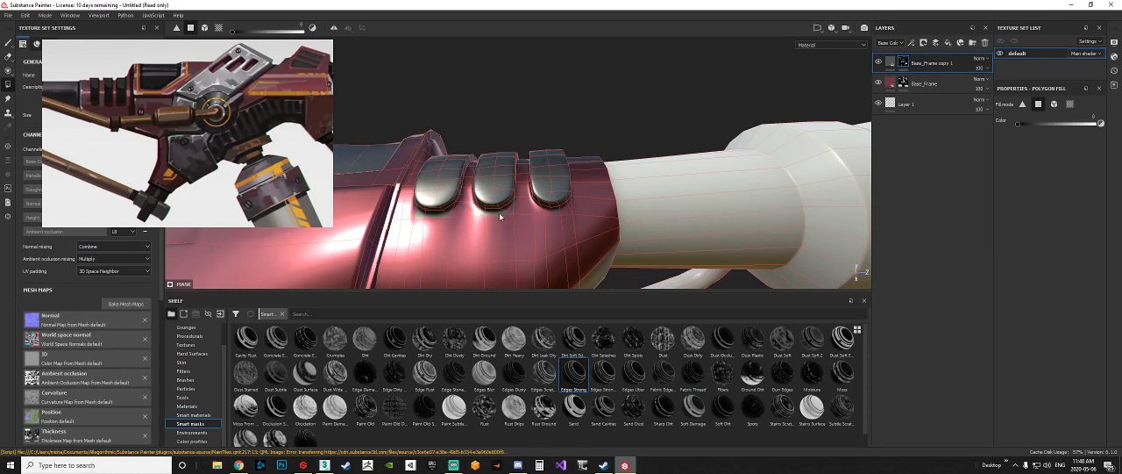
scroll(493, 211, "up", 5)
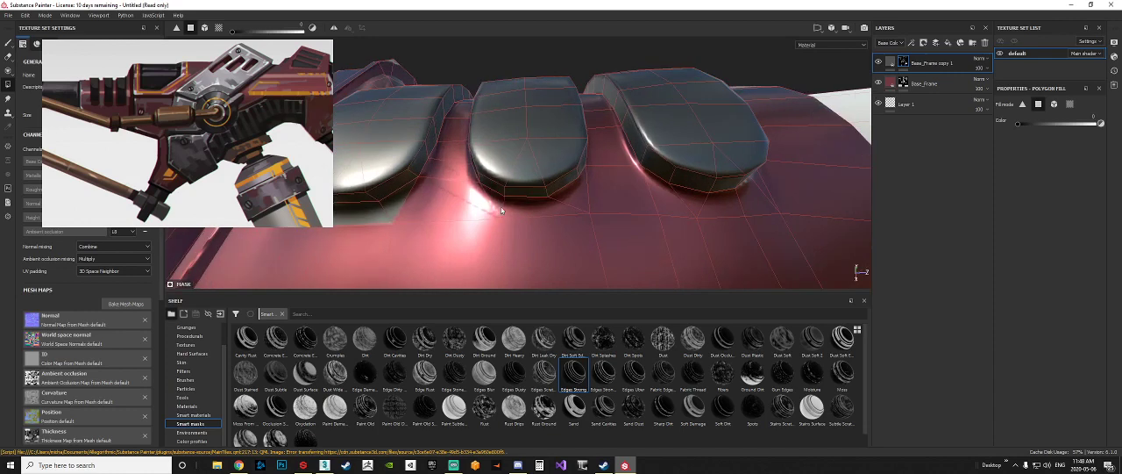
middle_click_drag(465, 211, 580, 219, "alt")
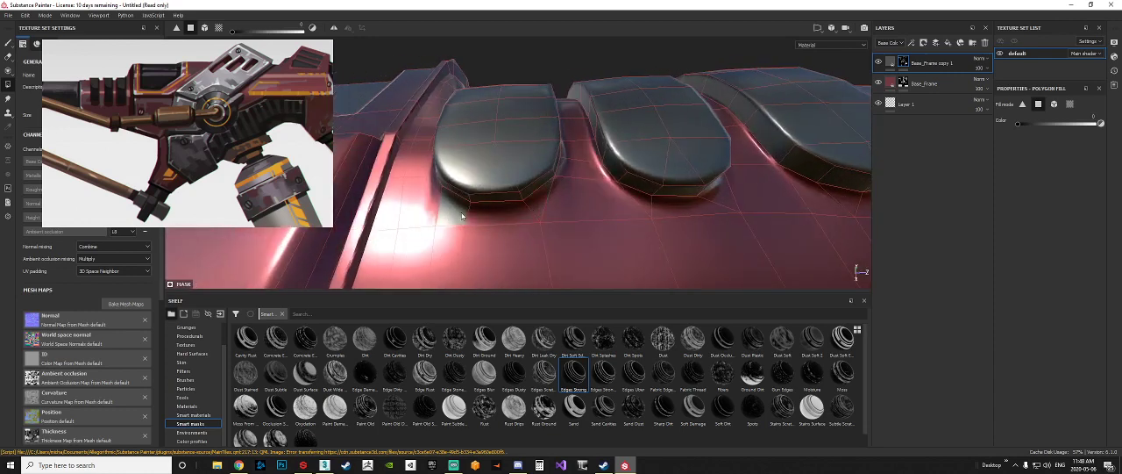
left_click(462, 215)
Step: Inspect the collar and barrel area from several angles for stray mask polygons
scroll(467, 214, "down", 7)
left_click_drag(701, 180, 445, 268, "alt")
scroll(445, 263, "down", 2)
middle_click_drag(447, 215, 448, 169, "alt")
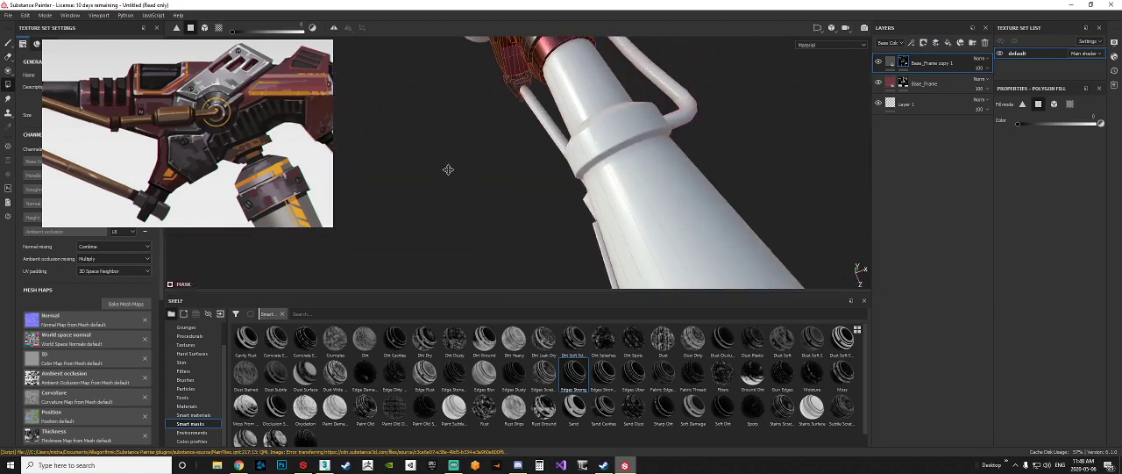
scroll(448, 169, "down", 4)
middle_click_drag(611, 145, 542, 165, "alt")
scroll(562, 175, "down", 2)
middle_click_drag(602, 201, 596, 233, "alt")
scroll(597, 233, "down", 2)
left_click_drag(596, 231, 361, 161, "alt")
middle_click_drag(663, 219, 663, 233, "alt")
left_click_drag(663, 233, 544, 224, "alt")
Step: Set the fill color to 1 and fill the barrel and the joint beneath it using mesh fill mode, following the concept reference
middle_click_drag(193, 128, 368, 147)
middle_click_drag(493, 208, 553, 201, "alt")
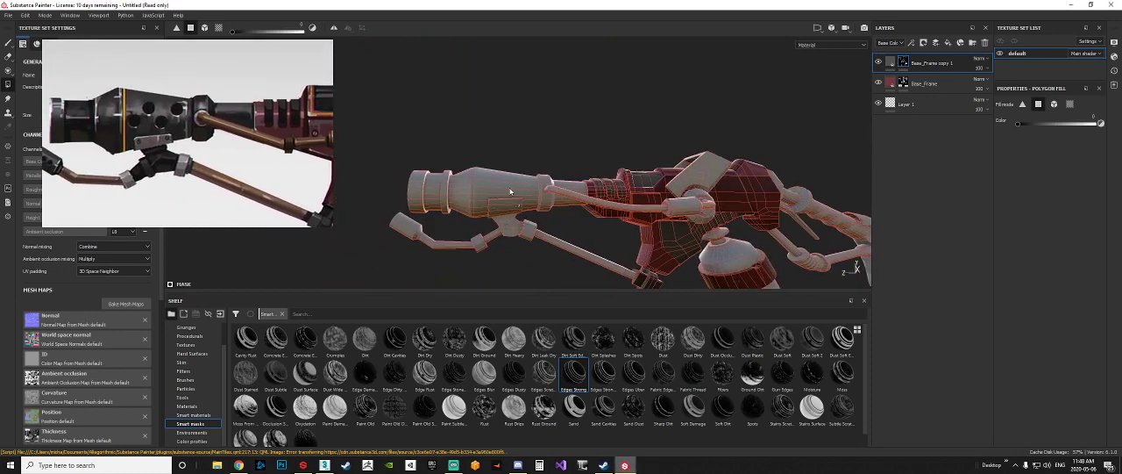
left_click(204, 27)
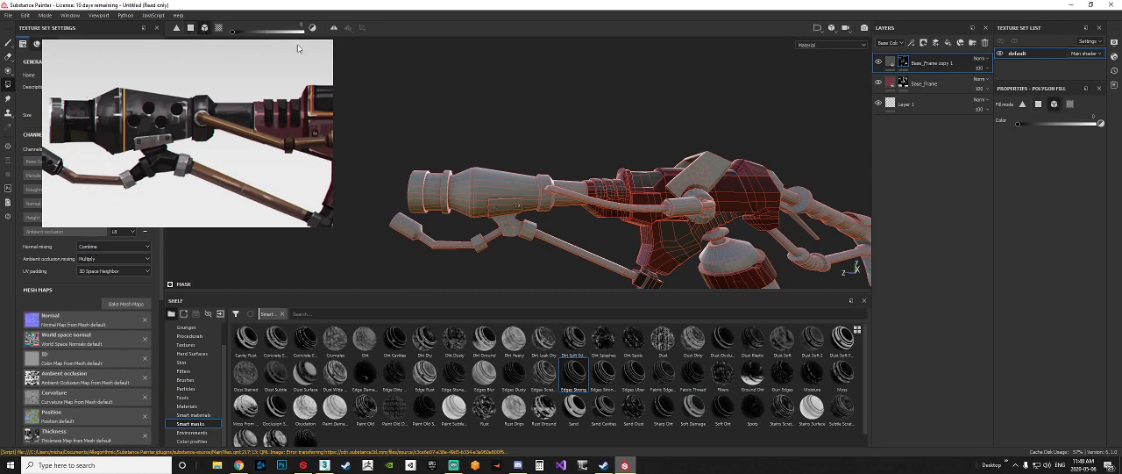
left_click_drag(562, 168, 642, 182, "alt")
scroll(656, 212, "down", 5)
right_click_drag(759, 180, 695, 172, "shift")
scroll(645, 178, "up", 8)
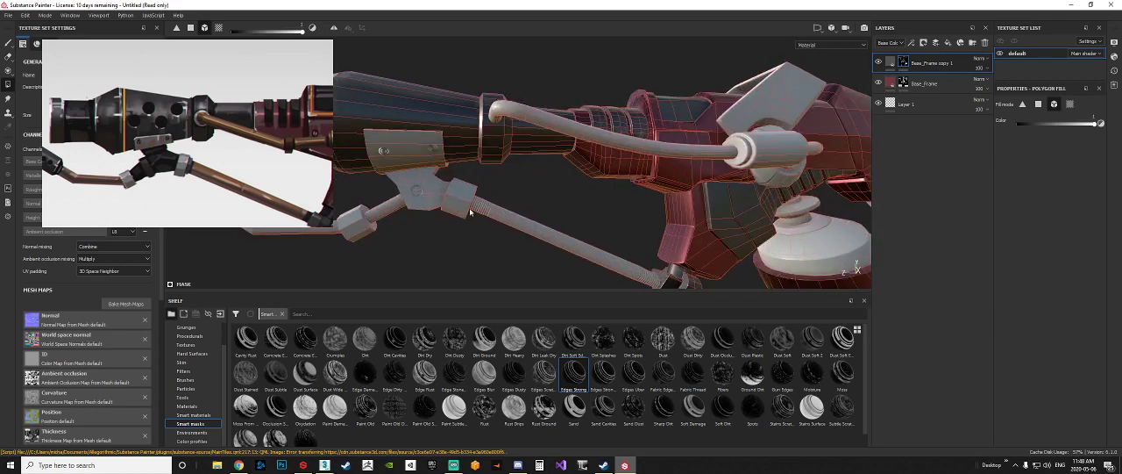
scroll(433, 190, "down", 6)
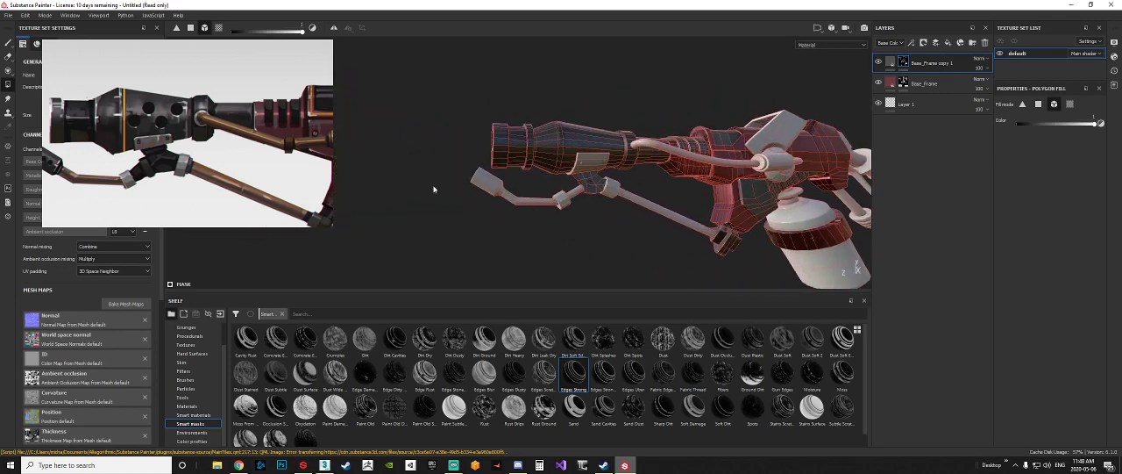
Step: Fill only the cylindrical tip of the small nozzle pipe below the barrel using polygon fill mode
scroll(483, 186, "up", 6)
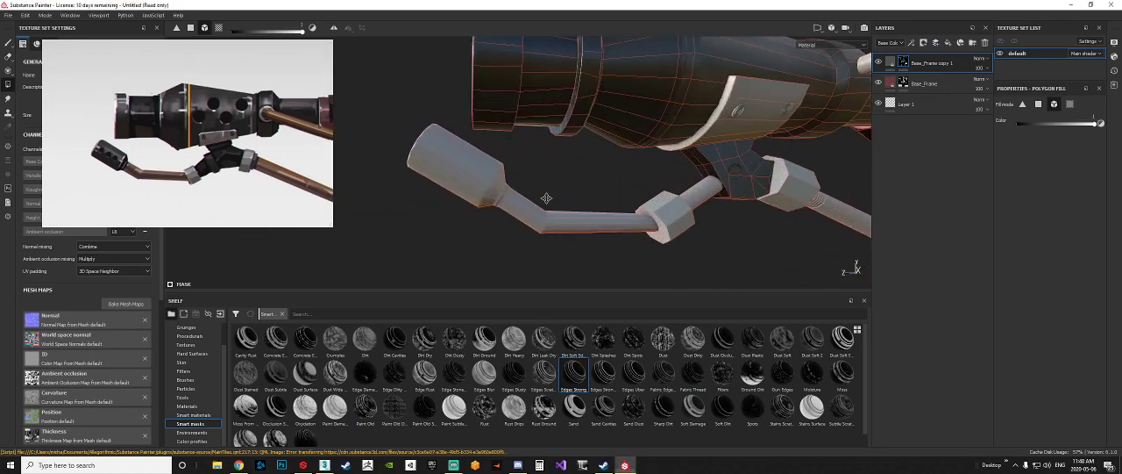
left_click_drag(546, 198, 451, 183, "alt")
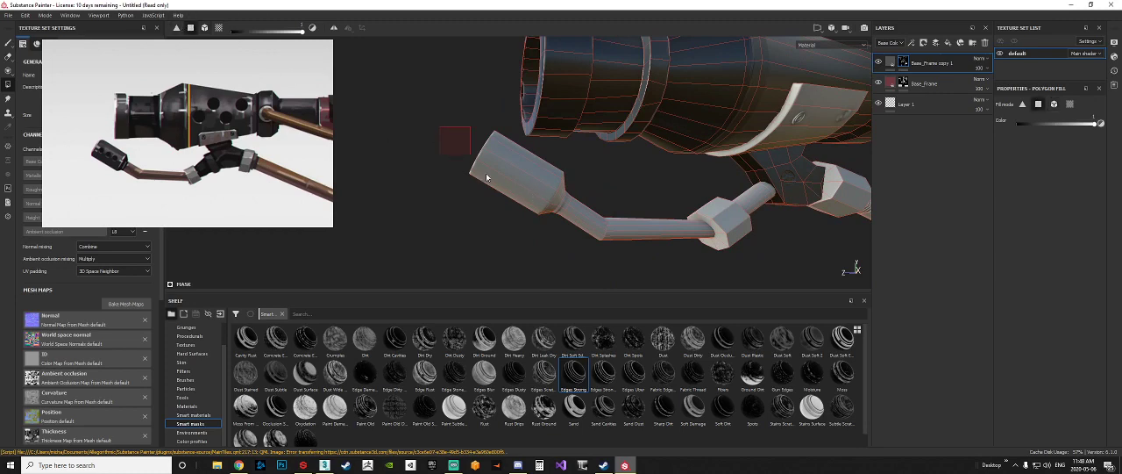
left_click_drag(576, 188, 491, 152, "alt")
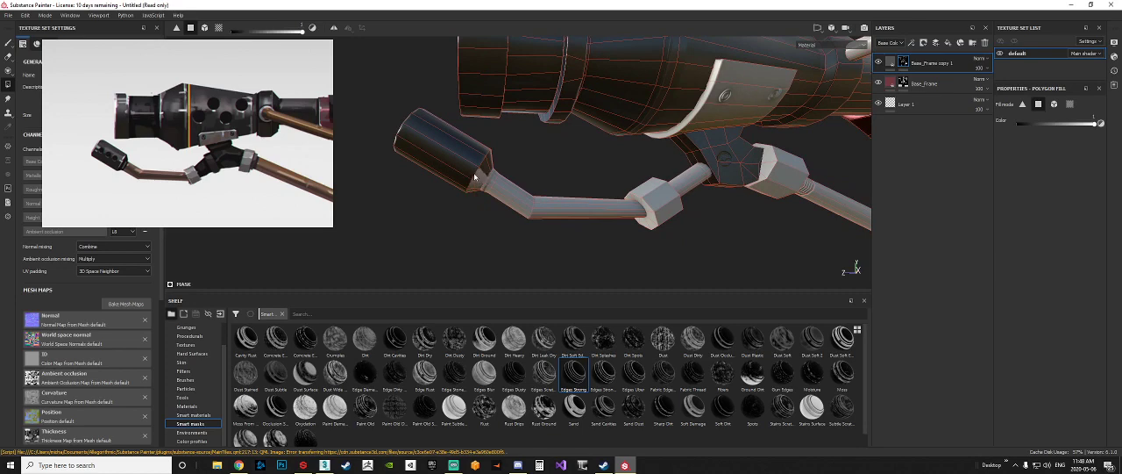
mouse_move(469, 189)
left_mouse_down()
mouse_move(474, 199)
mouse_move(561, 209)
mouse_move(341, 183)
left_mouse_up()
Step: Fill the mounting piece where the grip joins the frame's rear using mesh fill mode, following the concept reference
scroll(568, 211, "down", 4)
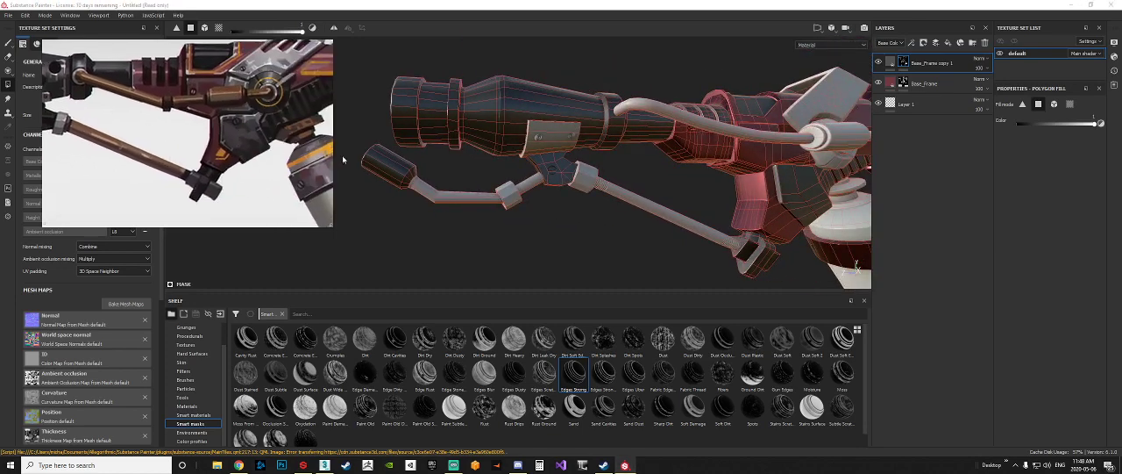
left_click_drag(773, 258, 412, 180, "alt")
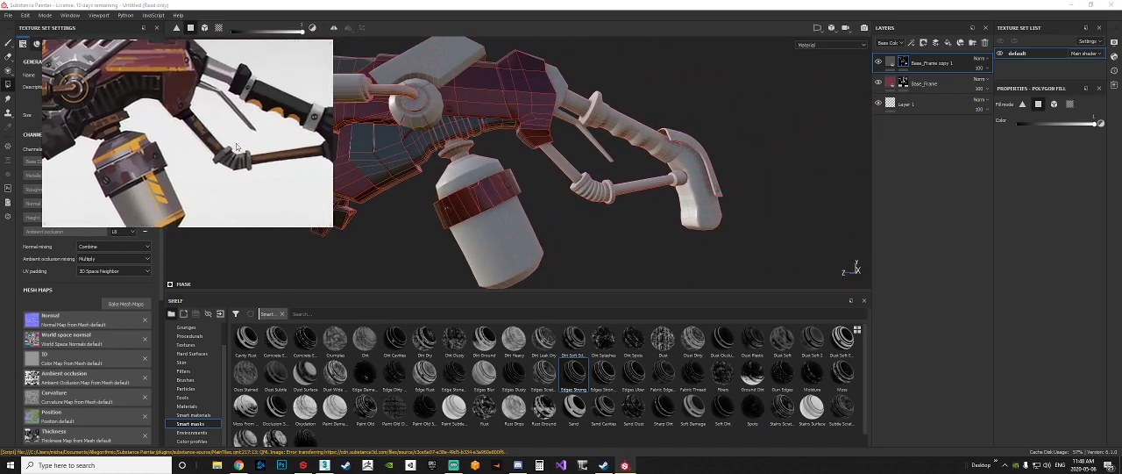
left_click_drag(558, 166, 563, 141, "alt")
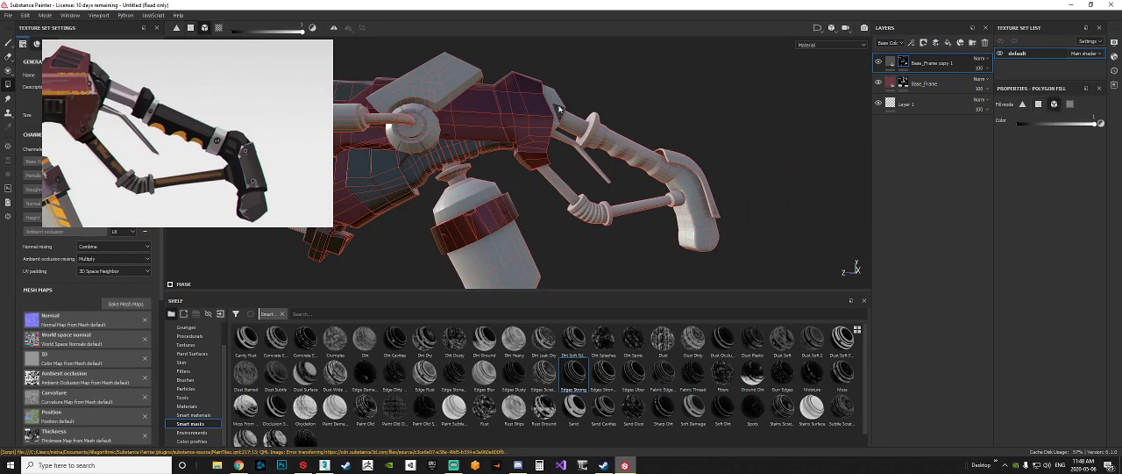
left_click_drag(685, 113, 625, 131, "alt")
left_click(562, 94)
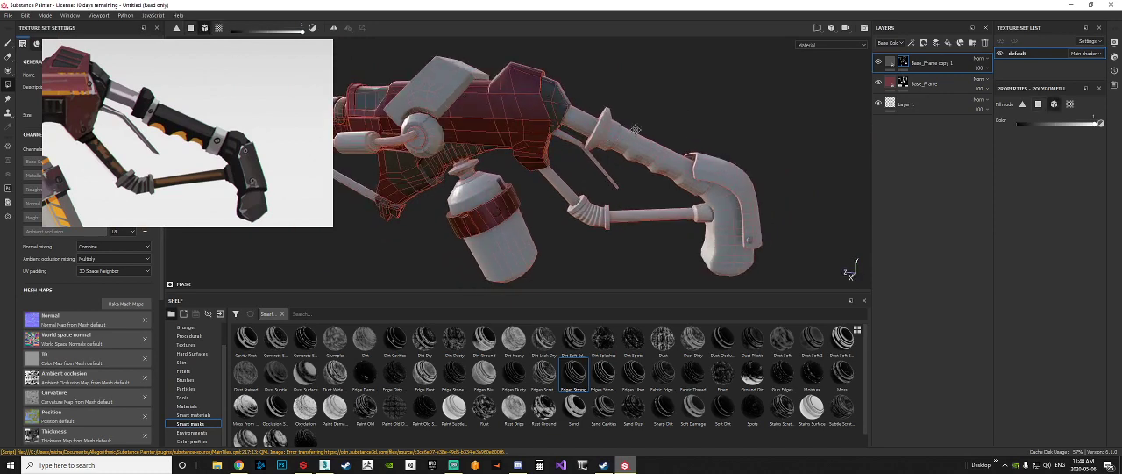
middle_click_drag(635, 126, 591, 169, "alt")
left_click_drag(591, 169, 520, 179, "alt")
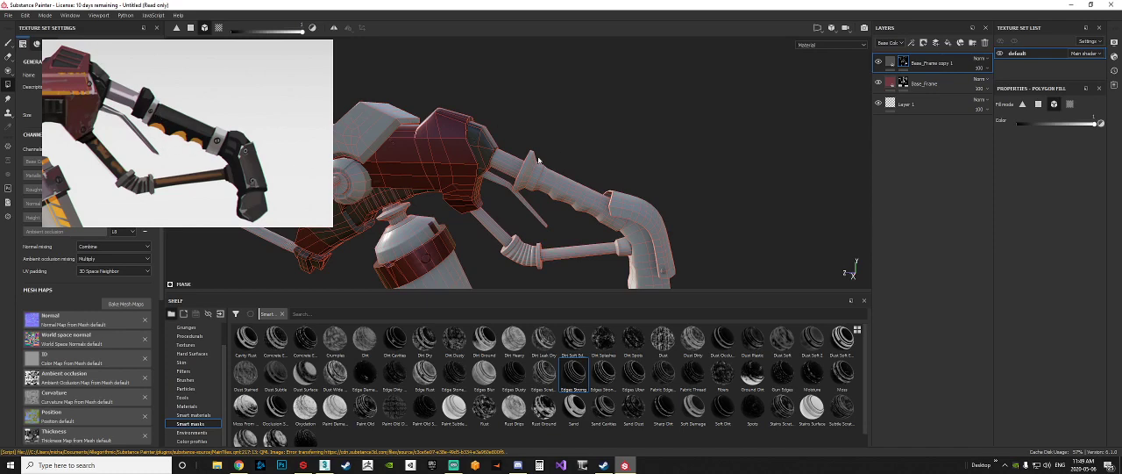
Step: Fill the contoured grip and its front collar into the dark grey metal mask using mesh fill mode
left_click_drag(523, 172, 567, 167, "alt")
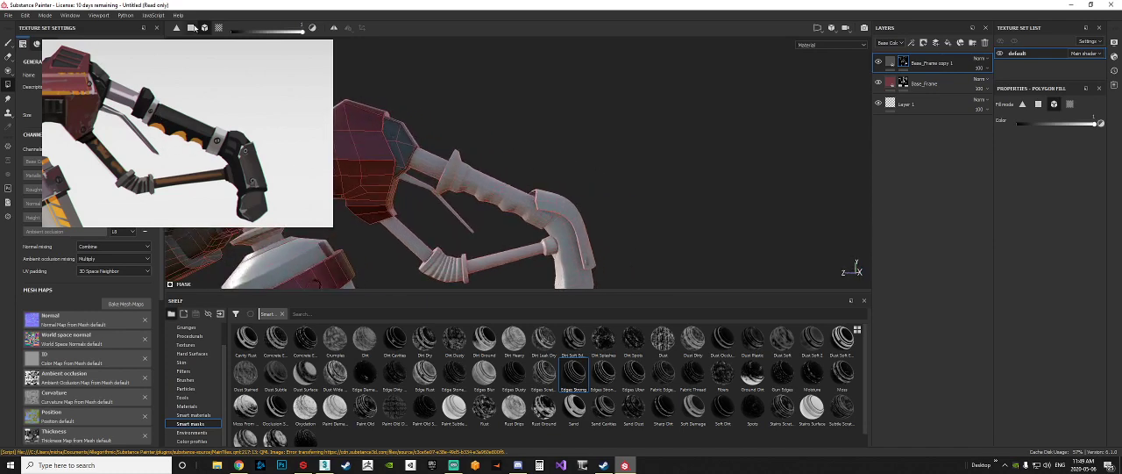
mouse_move(508, 115)
left_mouse_down("alt")
mouse_move(591, 118)
mouse_move(502, 108)
left_mouse_up("alt")
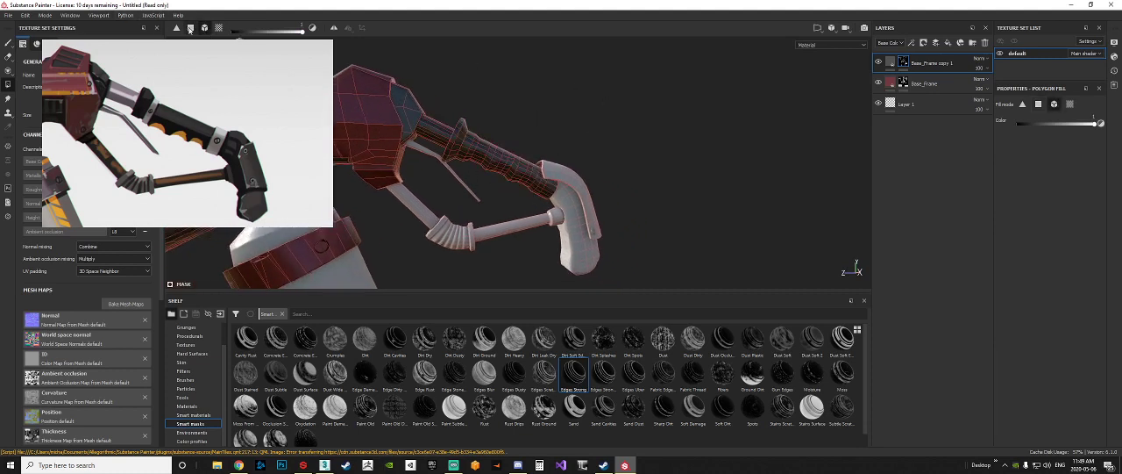
left_click_drag(514, 80, 551, 82, "alt")
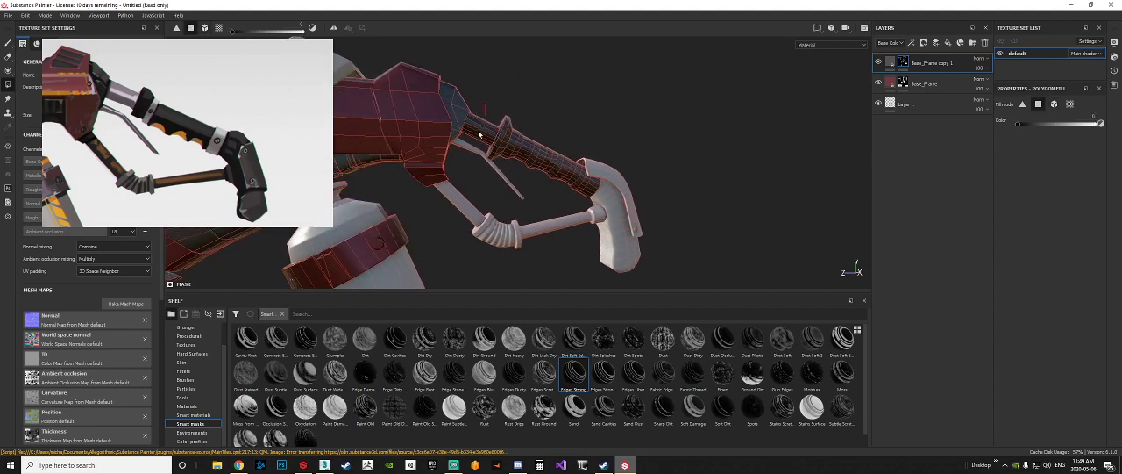
Step: Set the fill color to 0 and clear the metal neck between the frame and the grip's collar using polygon fill mode
key("x")
left_click_drag(633, 144, 536, 170, "alt")
middle_click_drag(626, 173, 549, 175, "alt")
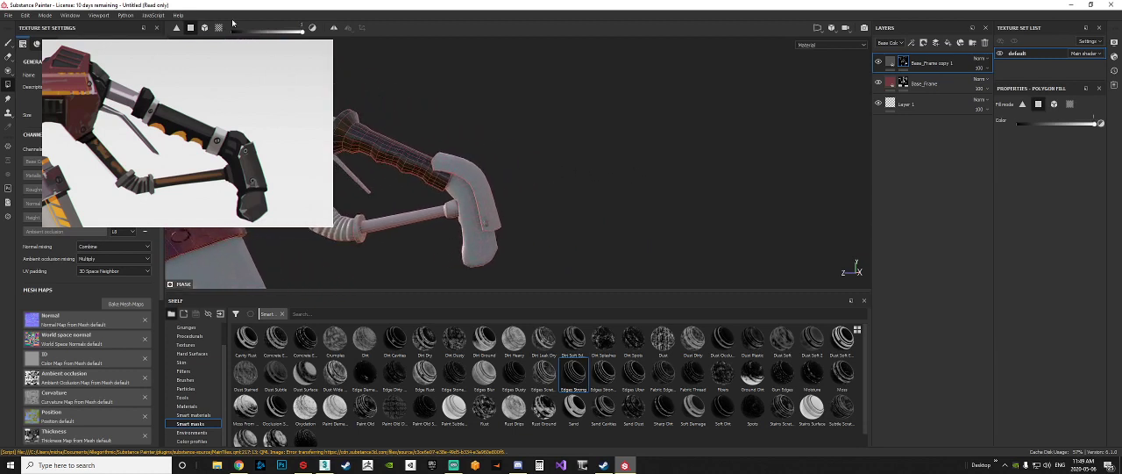
Step: Mesh-fill the rear handle and lower connecting rods with color 1, clearing the rear rod's middle section with color 0 in polygon fill mode
left_click(205, 30)
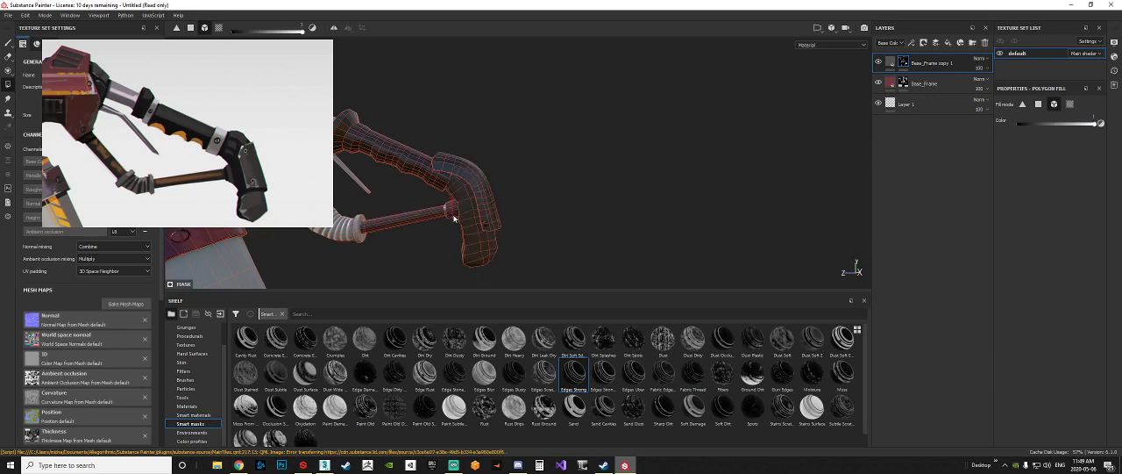
left_click(1039, 104)
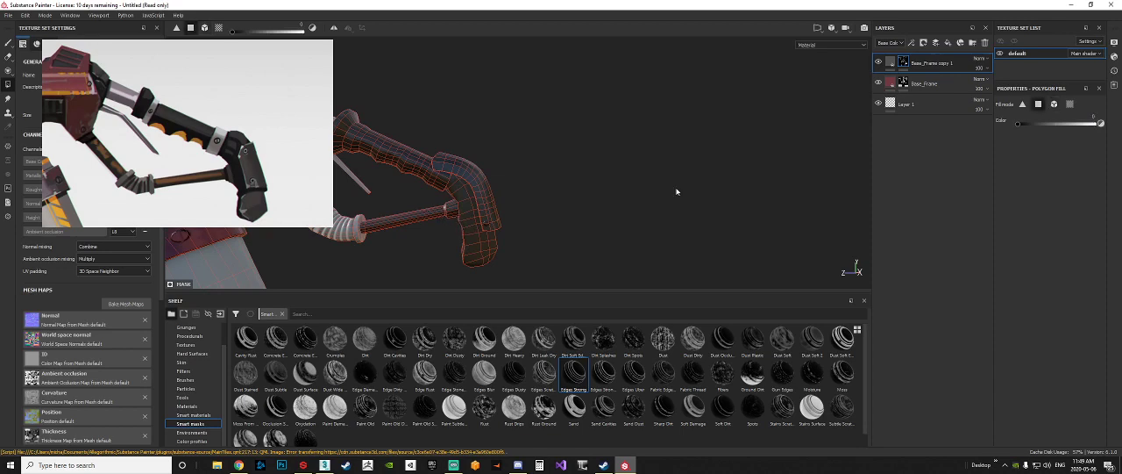
left_click_drag(415, 237, 414, 196)
middle_click_drag(386, 232, 507, 219, "alt")
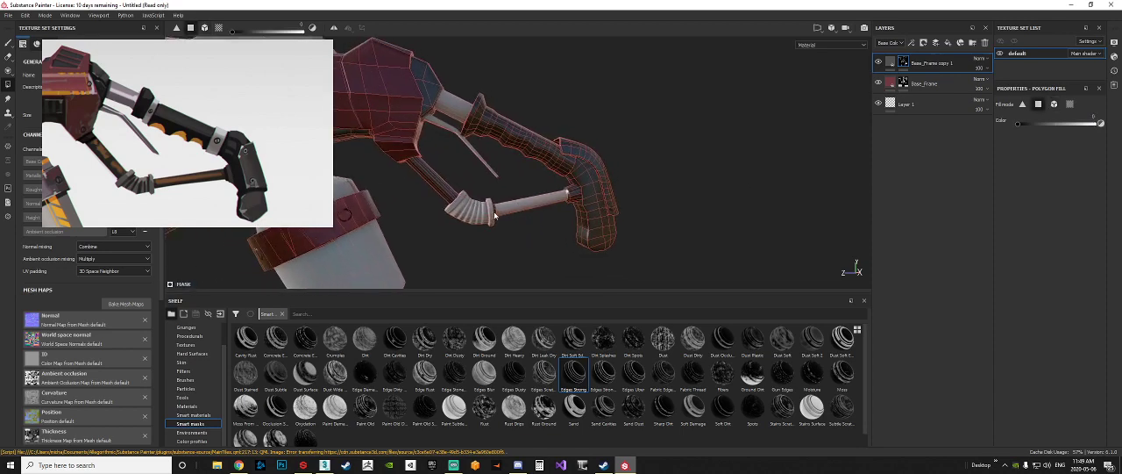
right_click_drag(507, 219, 525, 219, "alt")
left_click_drag(524, 220, 553, 228, "alt")
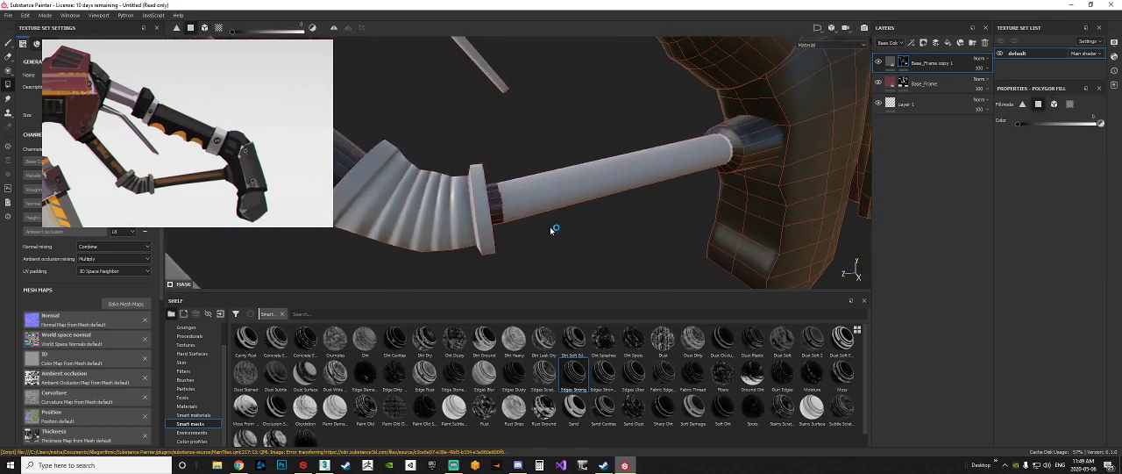
right_click_drag(554, 228, 471, 189, "alt")
Step: Fill the round disc behind the side pipe's elbow with color 1 in mesh fill mode, following the concept reference
middle_click_drag(123, 149, 259, 144)
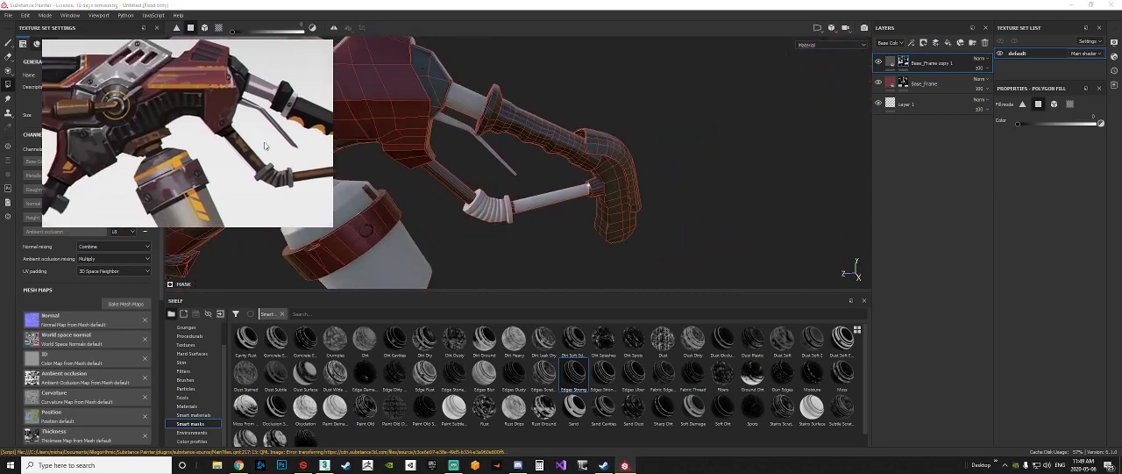
scroll(259, 146, "down", 2)
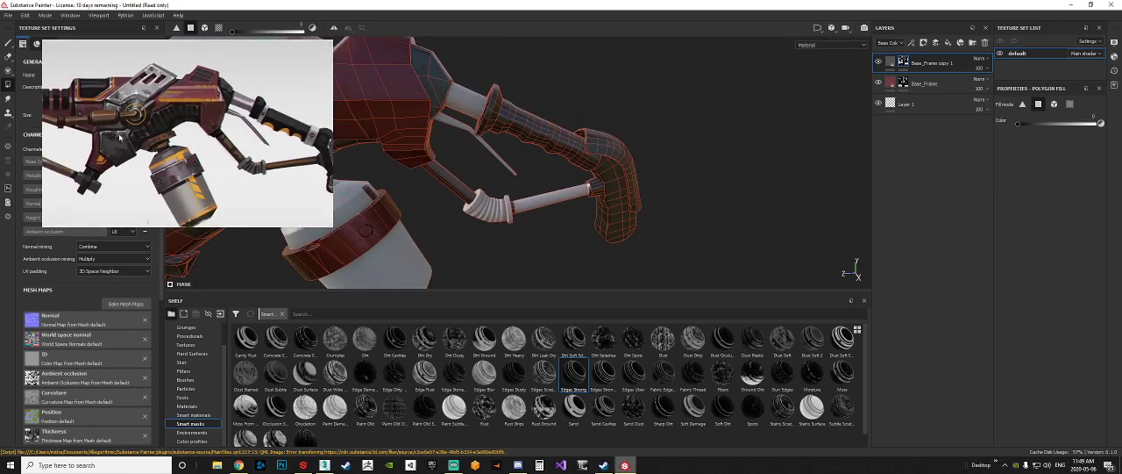
left_click_drag(444, 159, 543, 154, "alt")
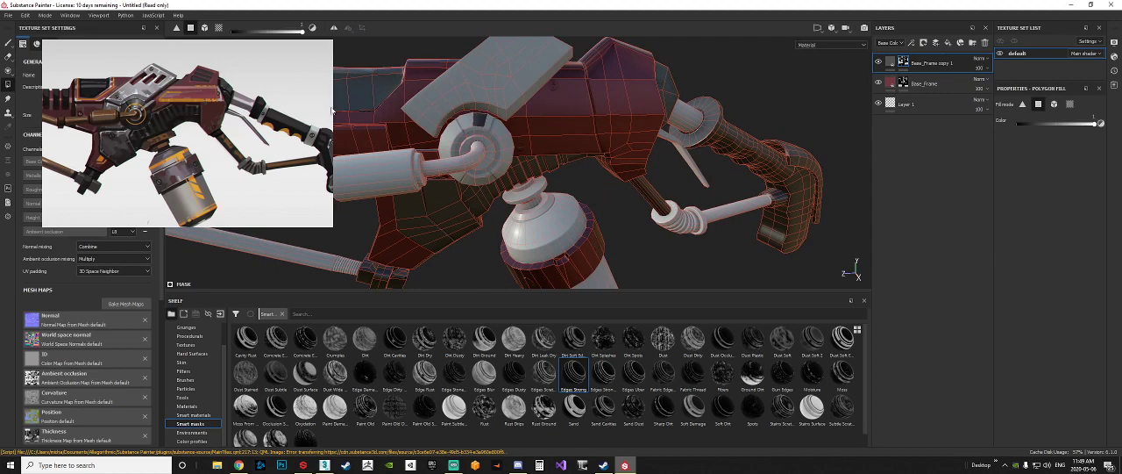
left_click(204, 27)
left_click(503, 144)
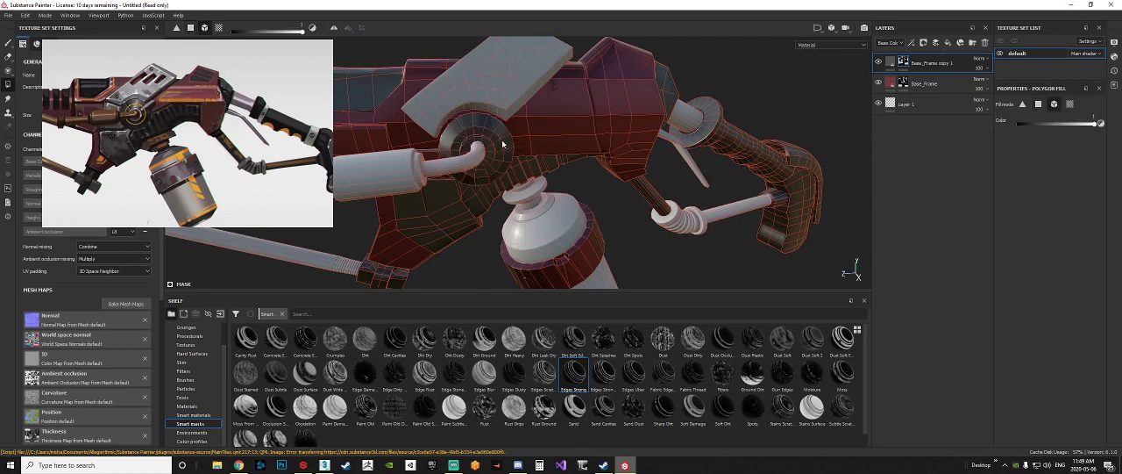
Step: Duplicate the Base_Frame copy 1 fill layer for the next metal color in the concept reference
left_click(891, 62)
scroll(499, 155, "down", 10)
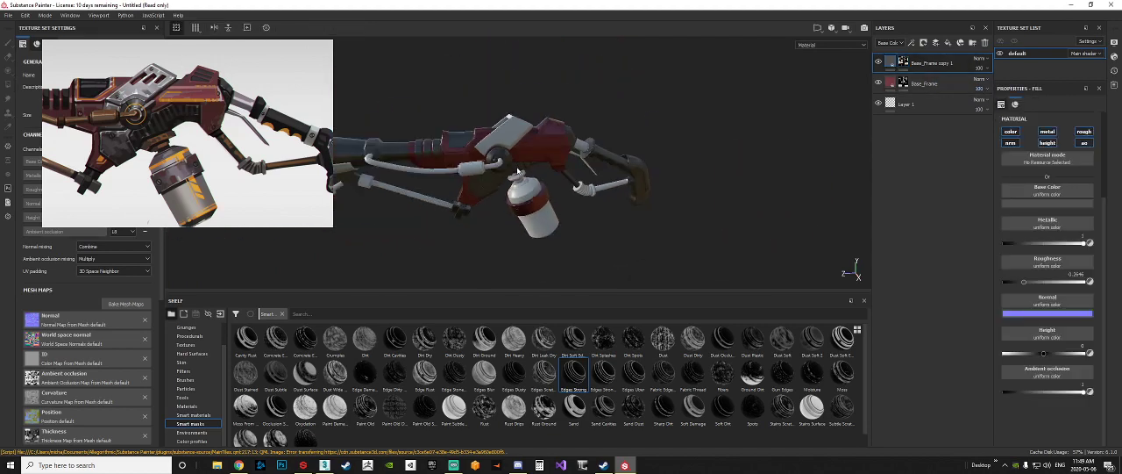
left_click_drag(617, 203, 642, 170, "alt")
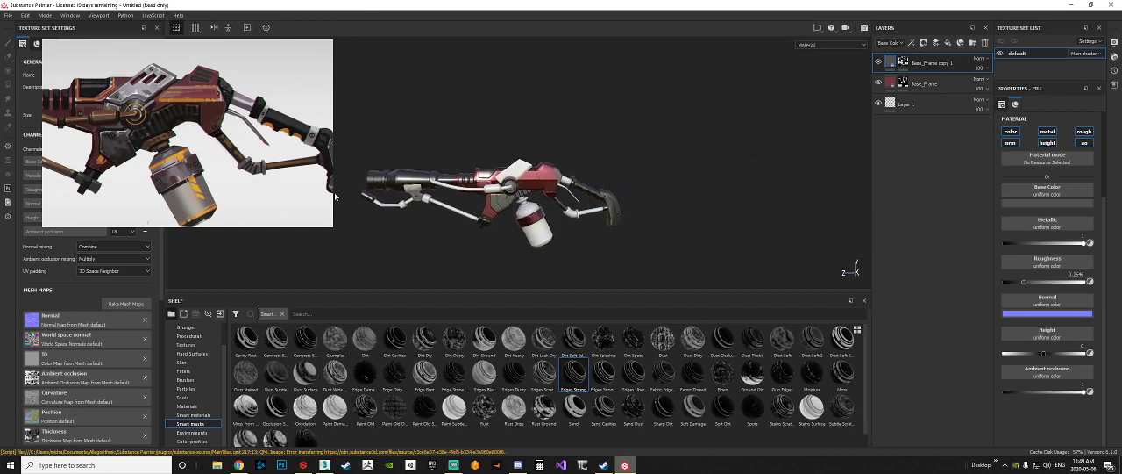
left_click_drag(136, 172, 237, 176, "alt")
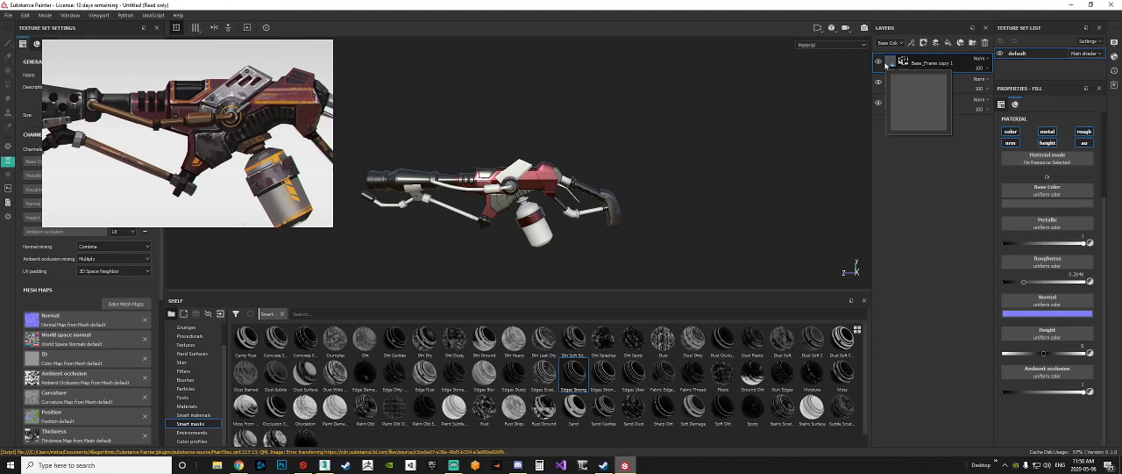
key("ctrl+d")
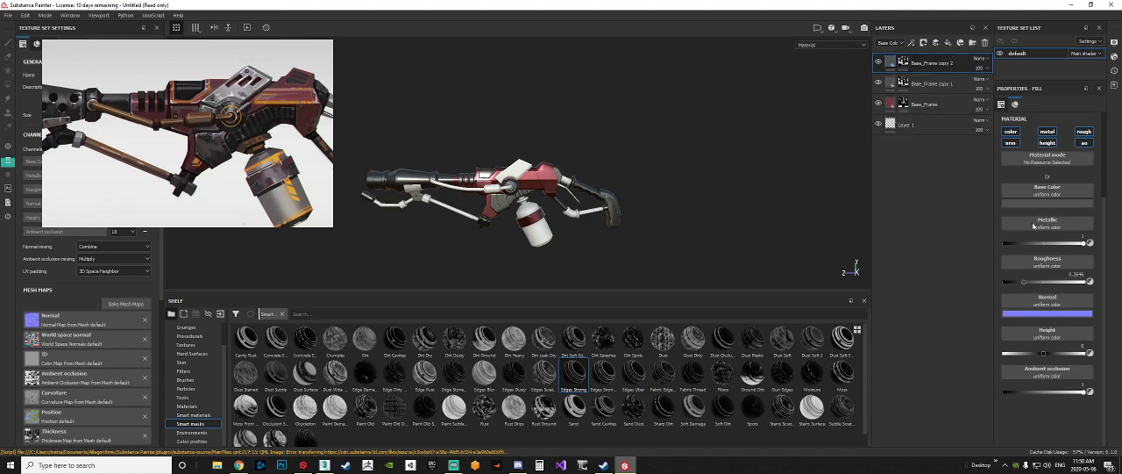
Step: Try a bright, saturated orange as the duplicated layer's base color
left_click(1039, 205)
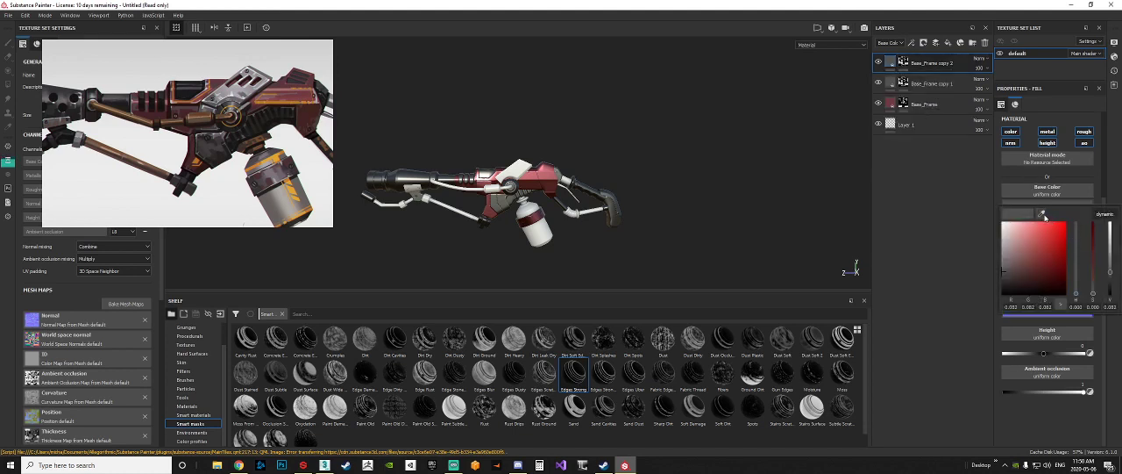
left_click(917, 234)
left_click(1047, 202)
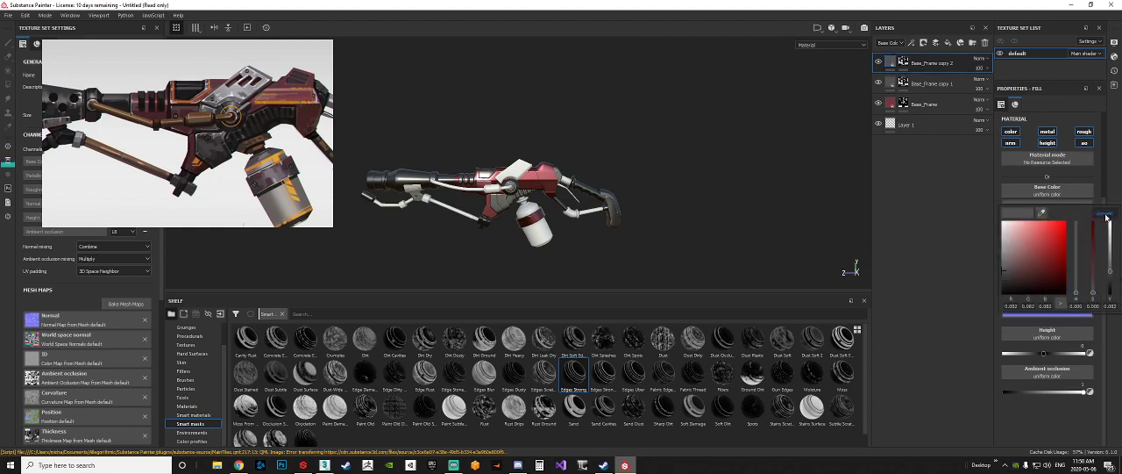
left_click(1107, 215)
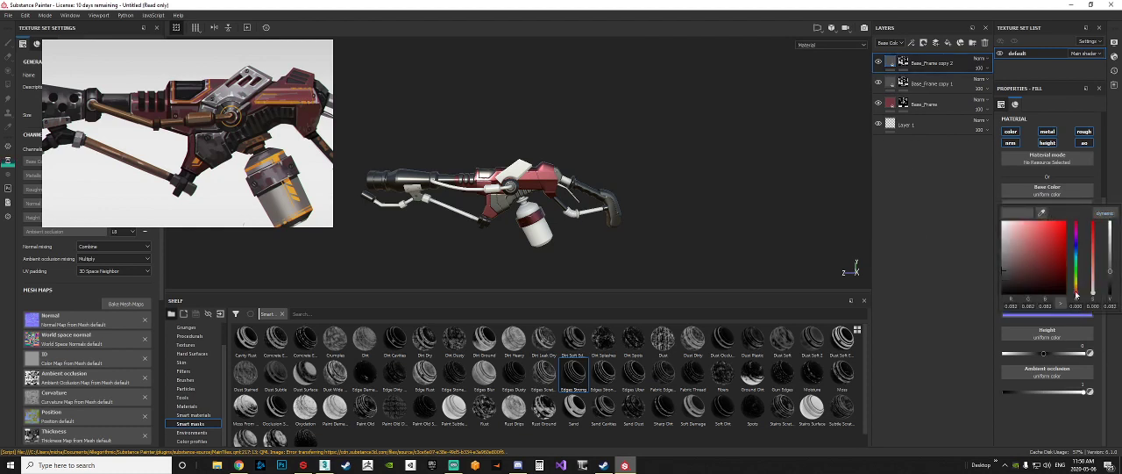
mouse_move(1077, 293)
left_mouse_down()
mouse_move(1077, 282)
mouse_move(1078, 295)
left_mouse_up()
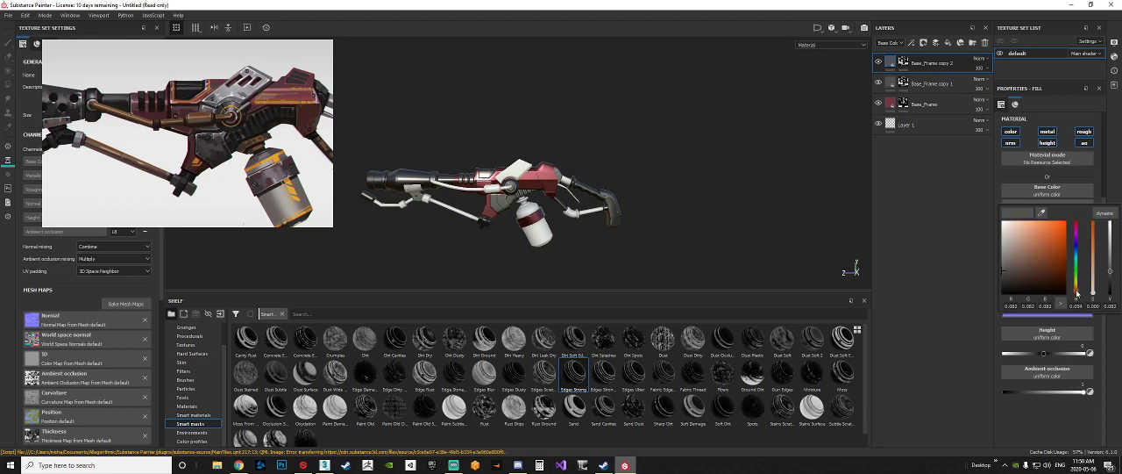
left_click_drag(1064, 231, 1065, 234)
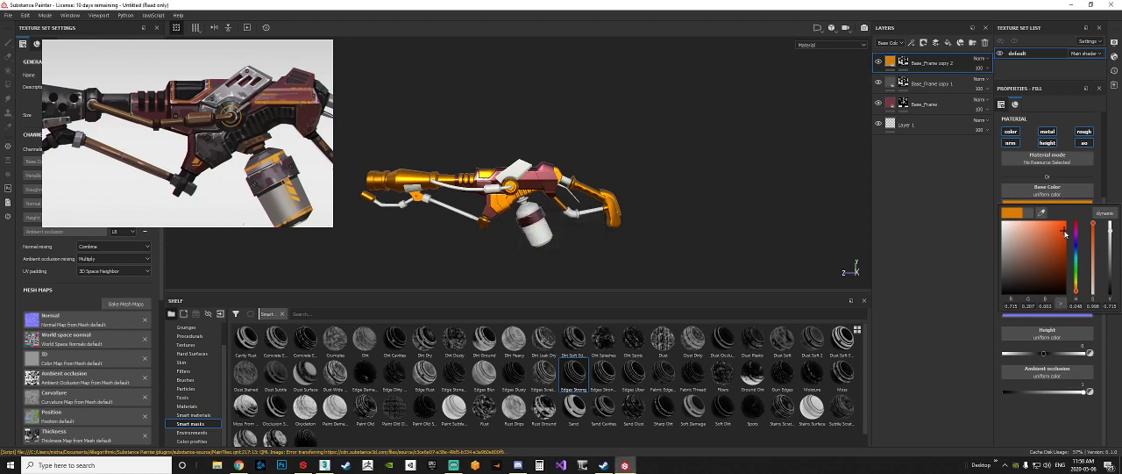
left_click_drag(1066, 234, 1064, 225)
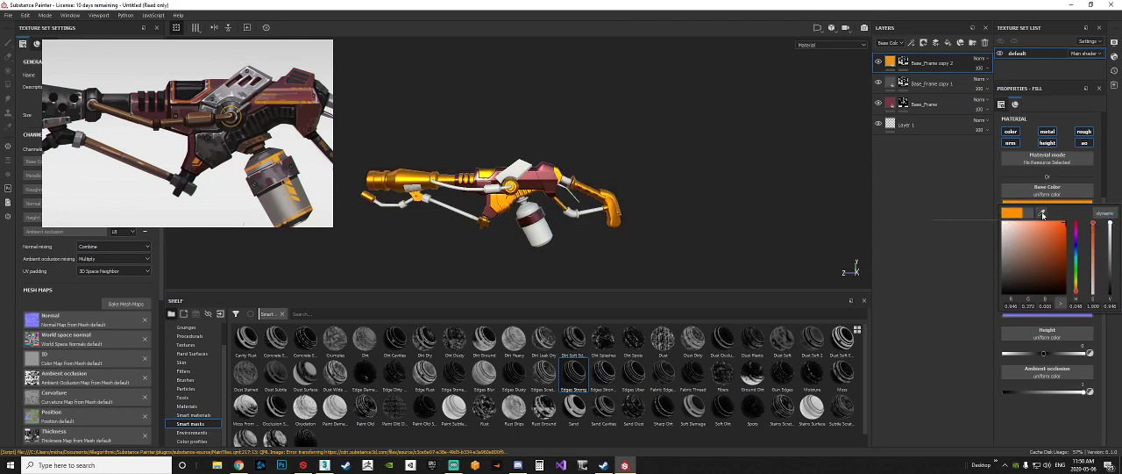
Step: Sample the brown metal rod in the concept image as the duplicated layer's base color
left_click_drag(1043, 214, 128, 112)
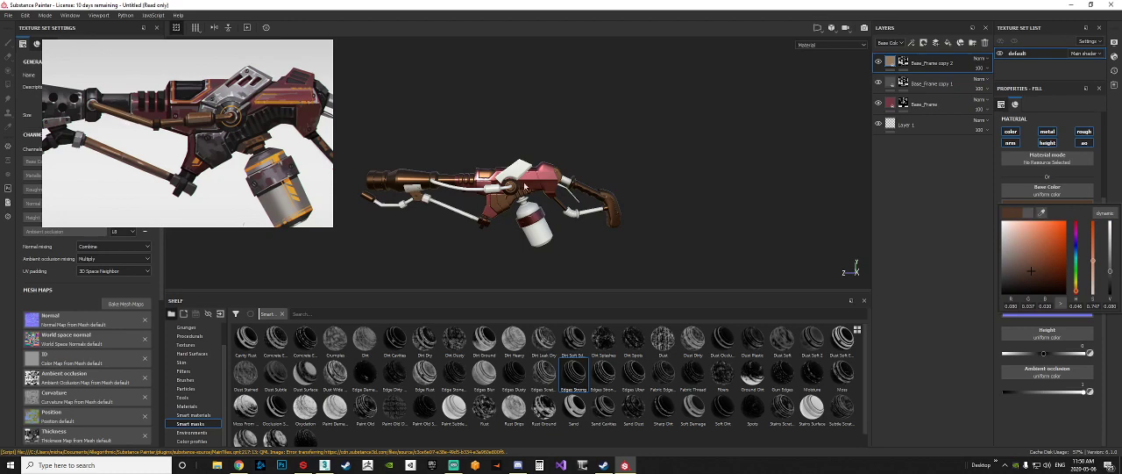
left_click(443, 210)
middle_click_drag(442, 210, 527, 214, "alt")
scroll(556, 212, "up", 8)
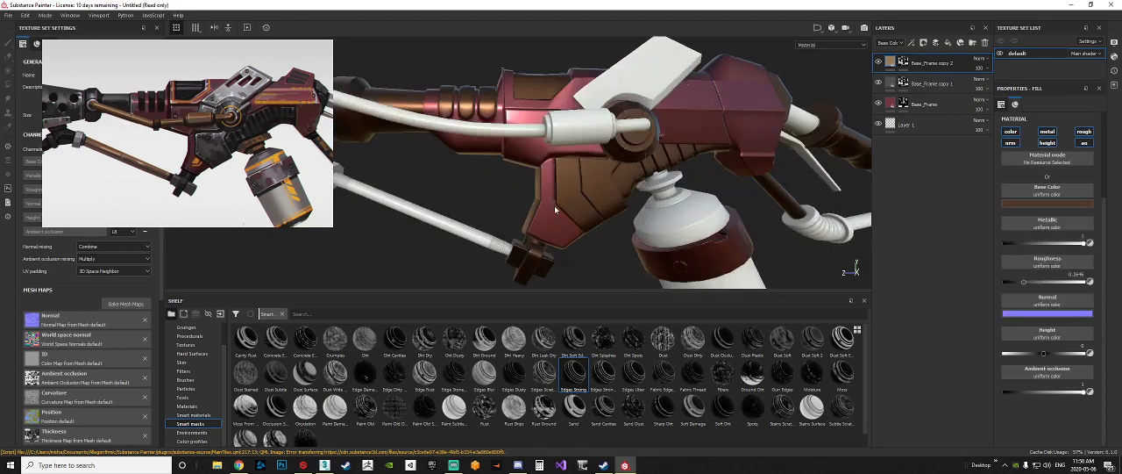
left_click(905, 63)
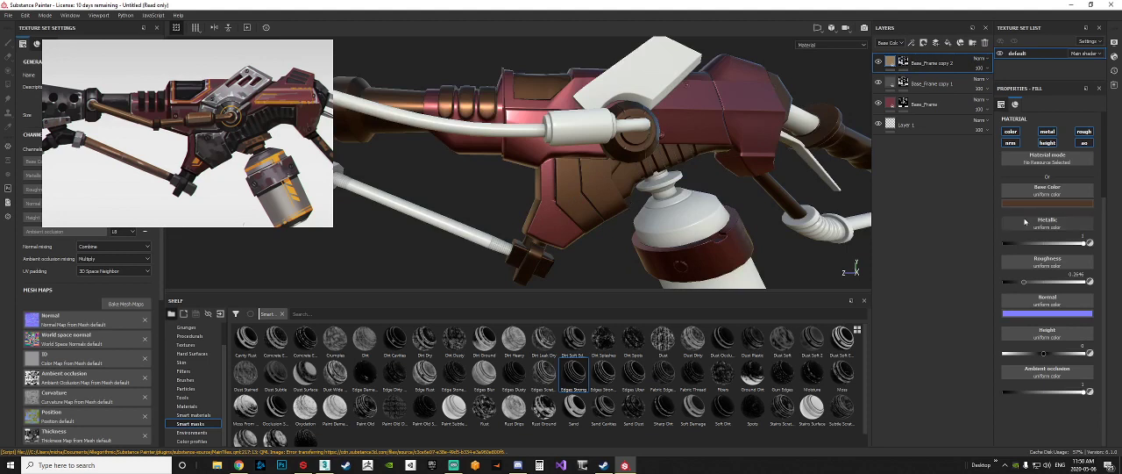
Step: Raise the brown base color's saturation to about 0.96 and fine-tune its brightness
left_click(1036, 204)
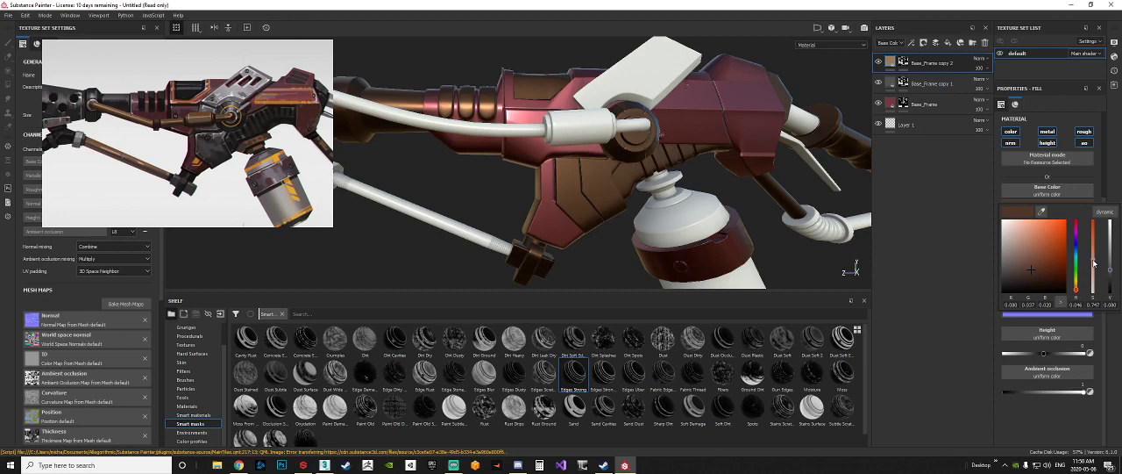
left_click_drag(1093, 260, 1093, 242)
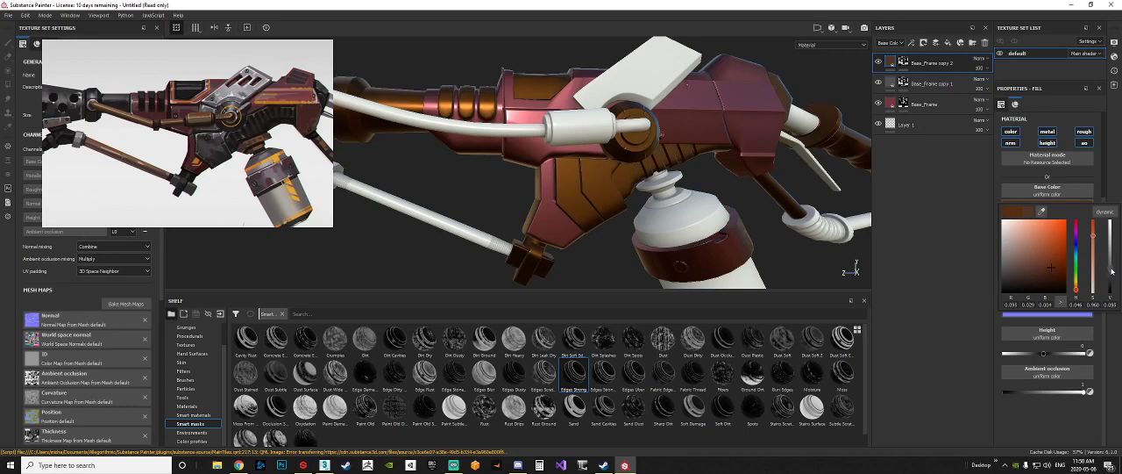
left_click_drag(1112, 271, 1114, 271)
left_click(957, 227)
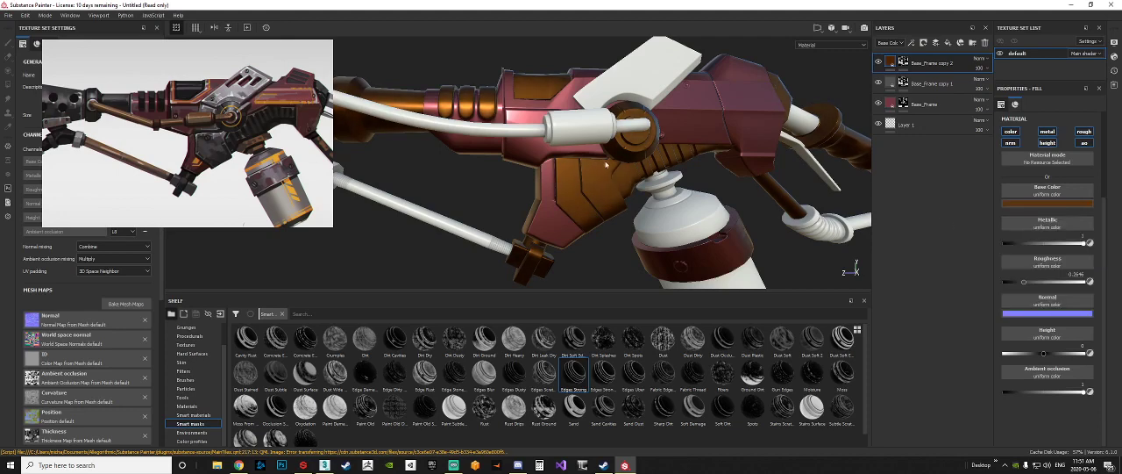
Step: Replace the duplicated brown layer's mask with a new black mask
scroll(783, 178, "down", 5)
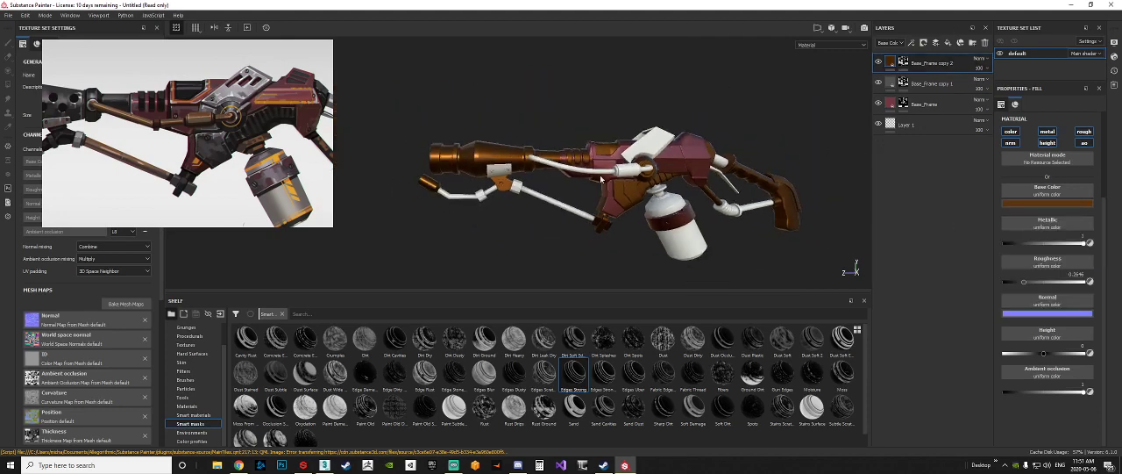
left_click(905, 64)
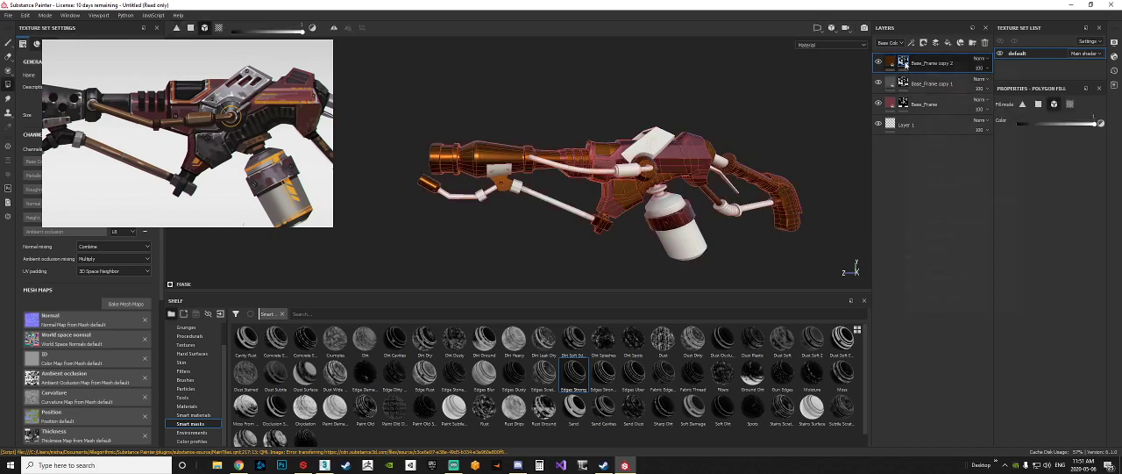
right_click(906, 64)
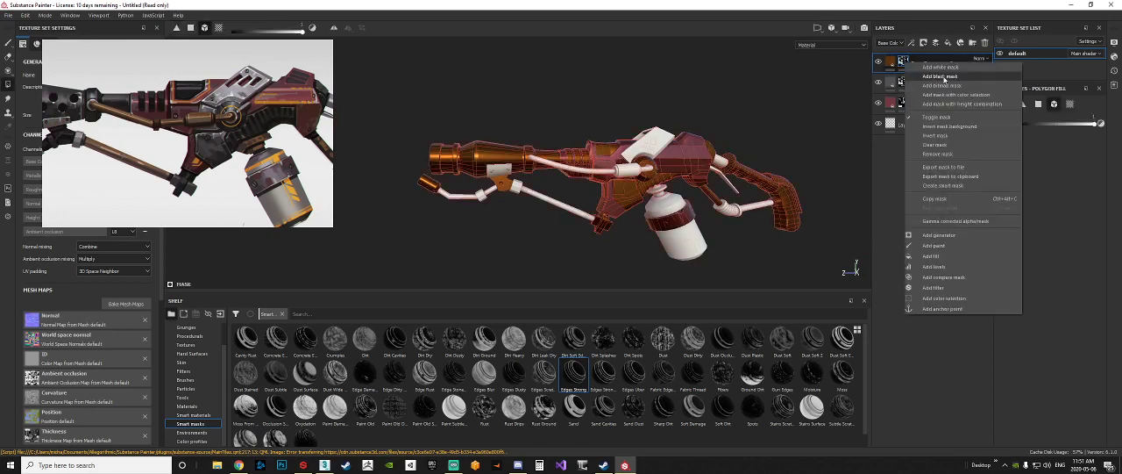
left_click(941, 76)
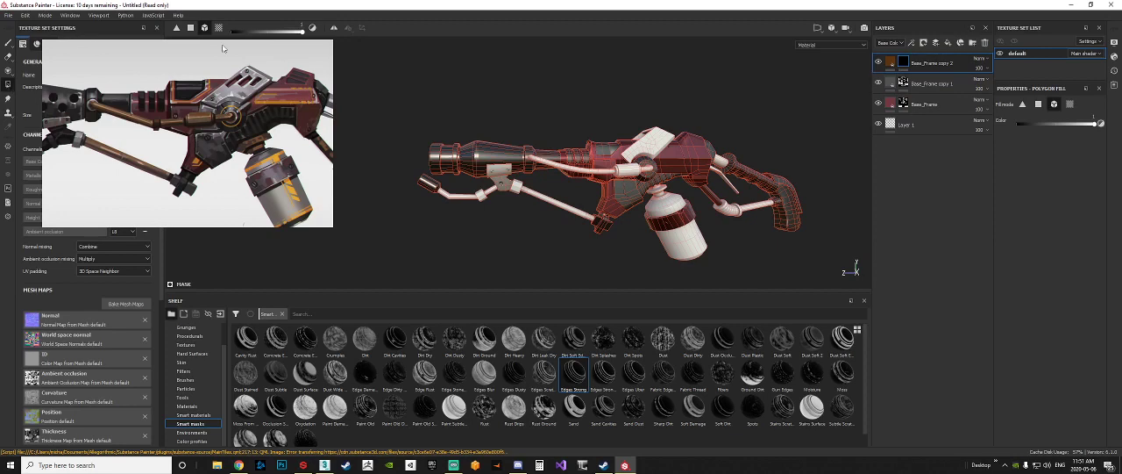
Step: Fill the long support rod and the small nozzle pipe below the barrel with the brown metal using mesh fill mode
left_click(554, 201)
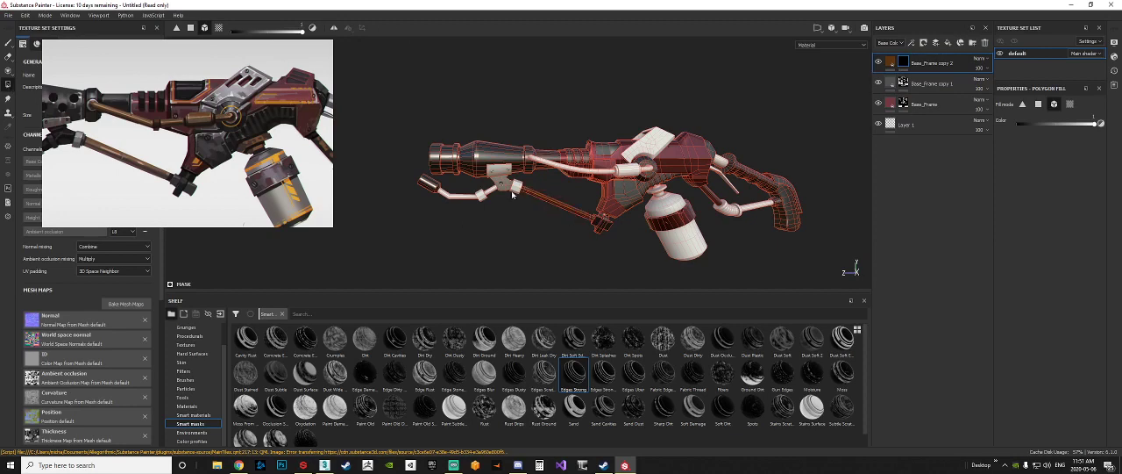
middle_click_drag(523, 197, 576, 189, "alt")
scroll(513, 192, "down", 1)
scroll(522, 192, "up", 5)
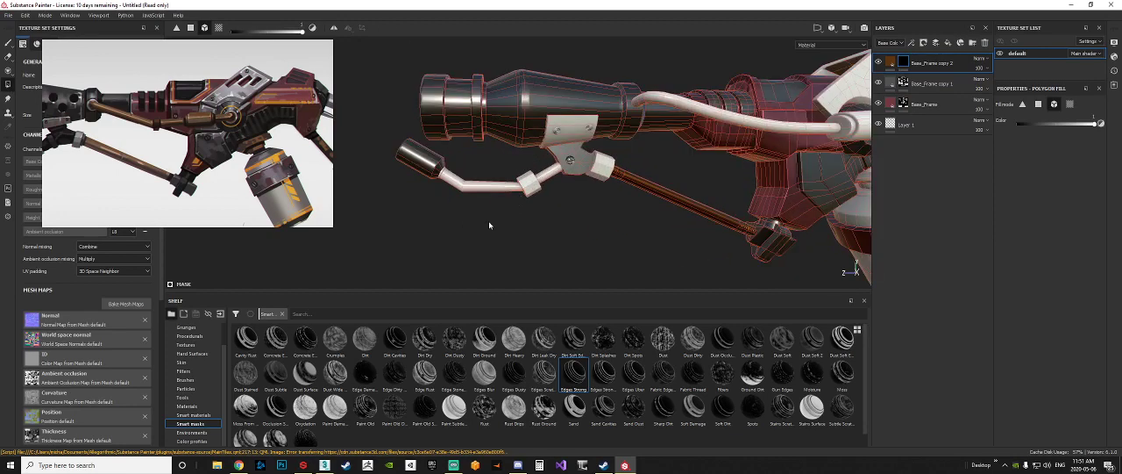
left_click_drag(490, 222, 524, 187)
key("ctrl+z")
left_click(504, 188)
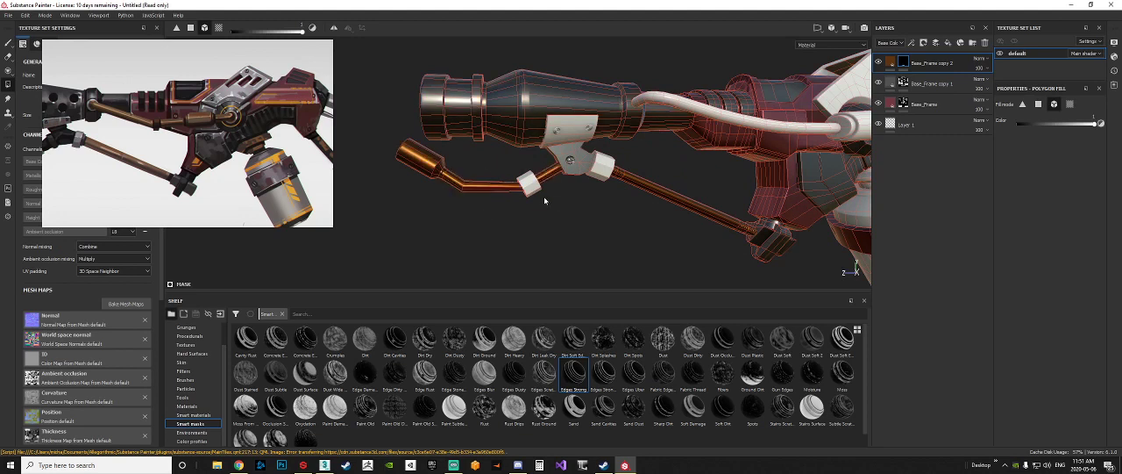
Step: Undo the last brown fill on the small nozzle pipe
key("ctrl+z")
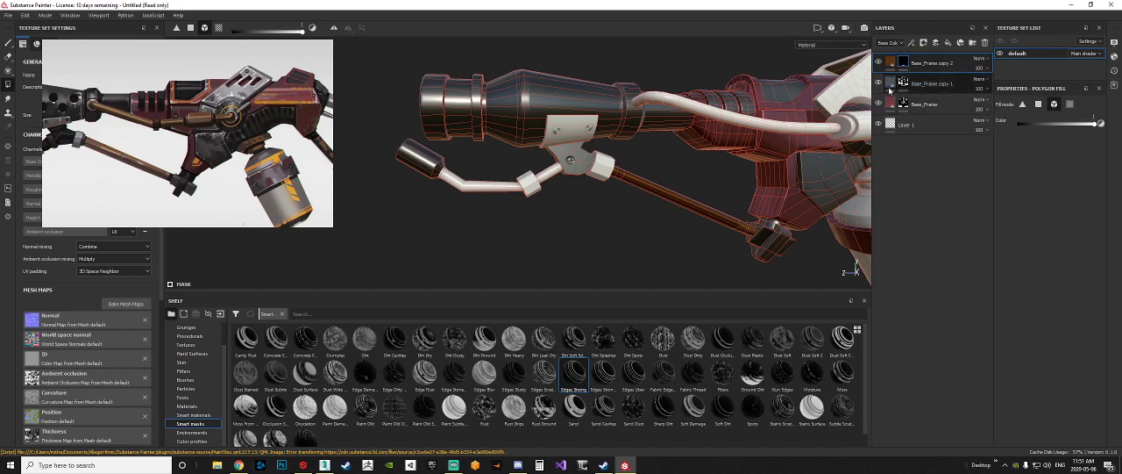
left_click_drag(893, 86, 917, 59)
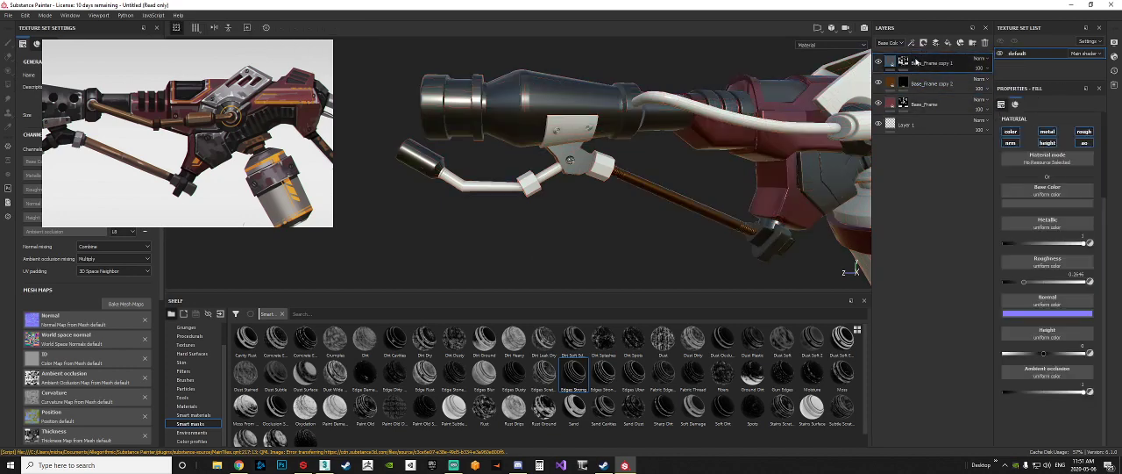
left_click(903, 83)
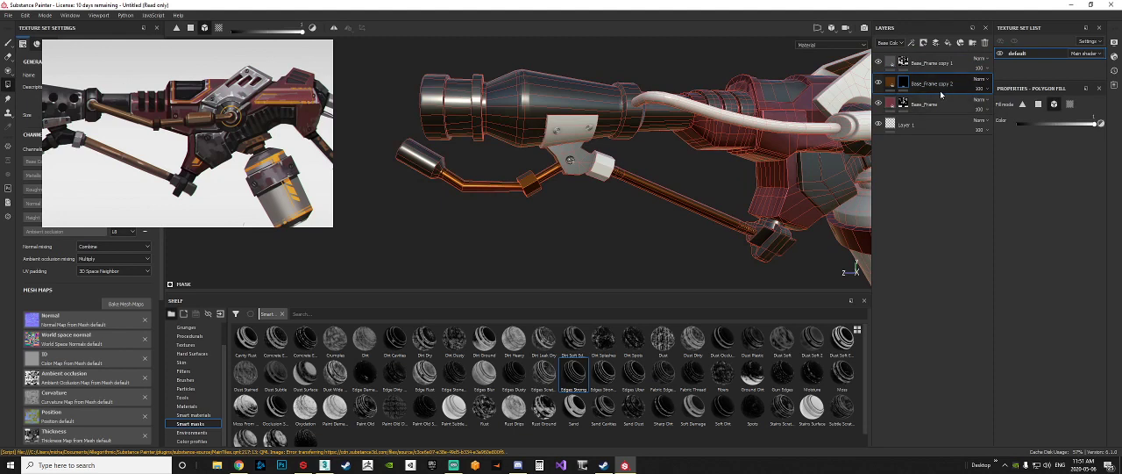
left_click_drag(893, 88, 906, 61)
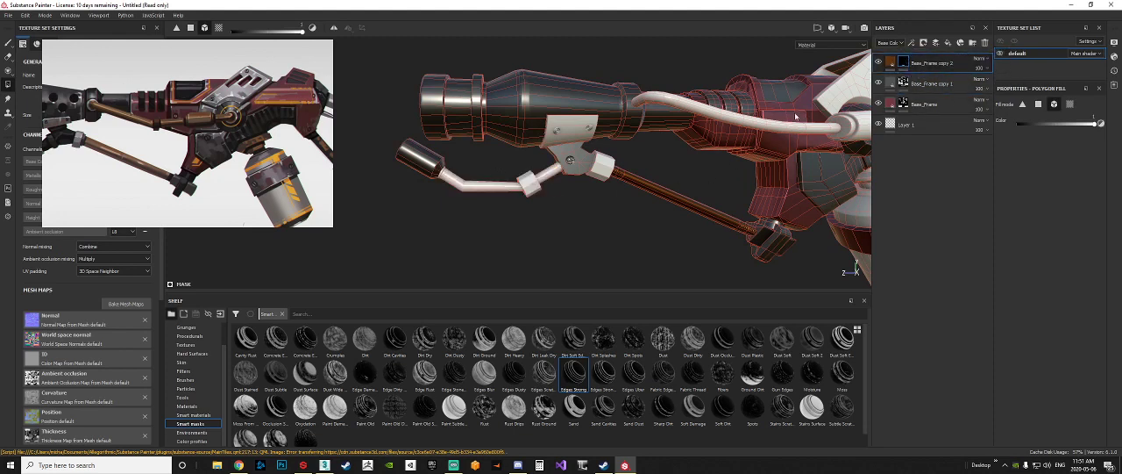
Step: Fill only the small nozzle pipe's faces brown in polygon fill mode, and patch the bare nozzle cone faces in the dark grey mask
left_click(190, 30)
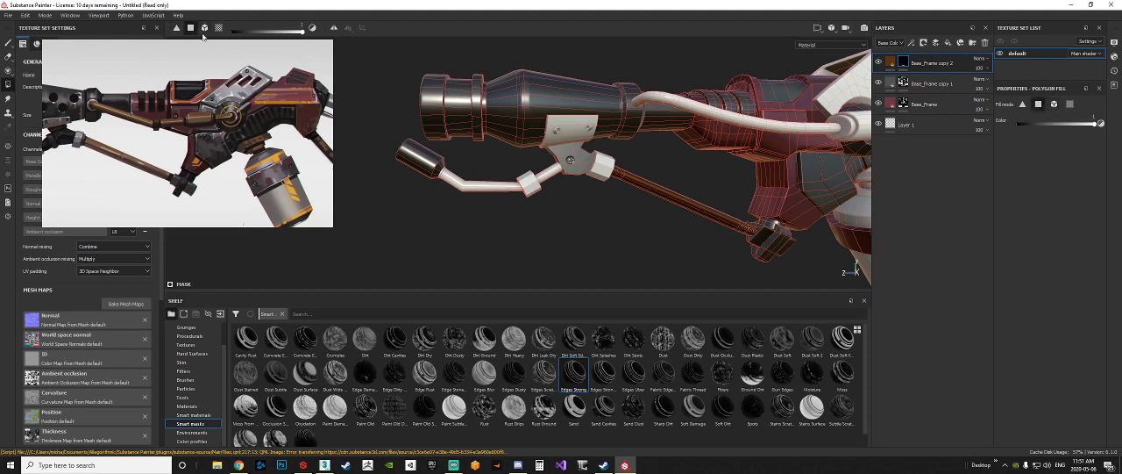
left_click_drag(485, 207, 470, 171, "alt")
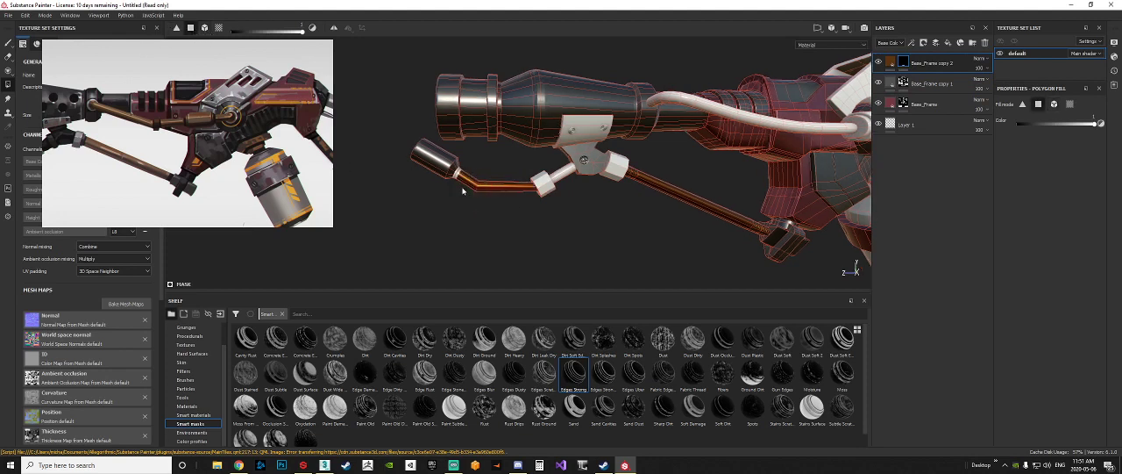
scroll(461, 181, "up", 6)
left_click(435, 151)
left_click_drag(425, 209, 586, 170, "alt")
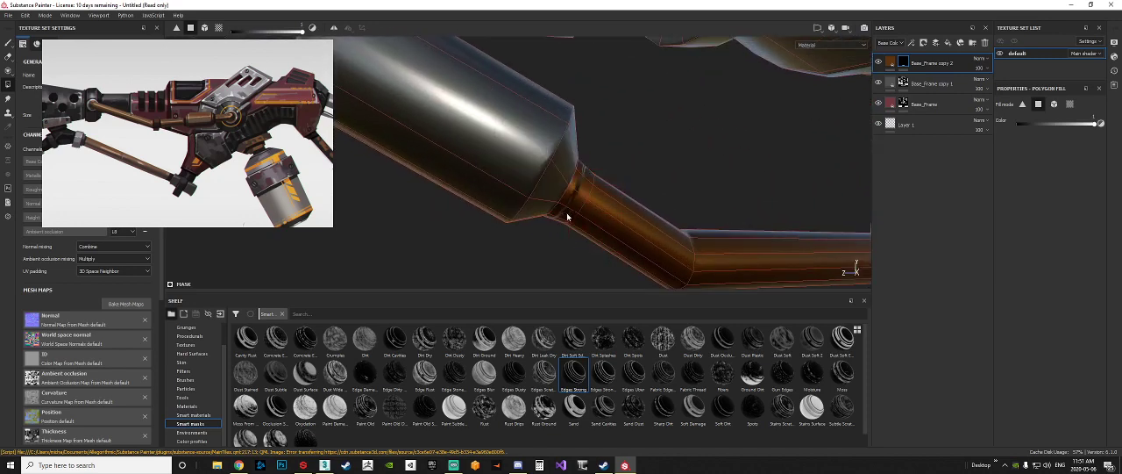
left_click_drag(566, 217, 657, 185, "alt")
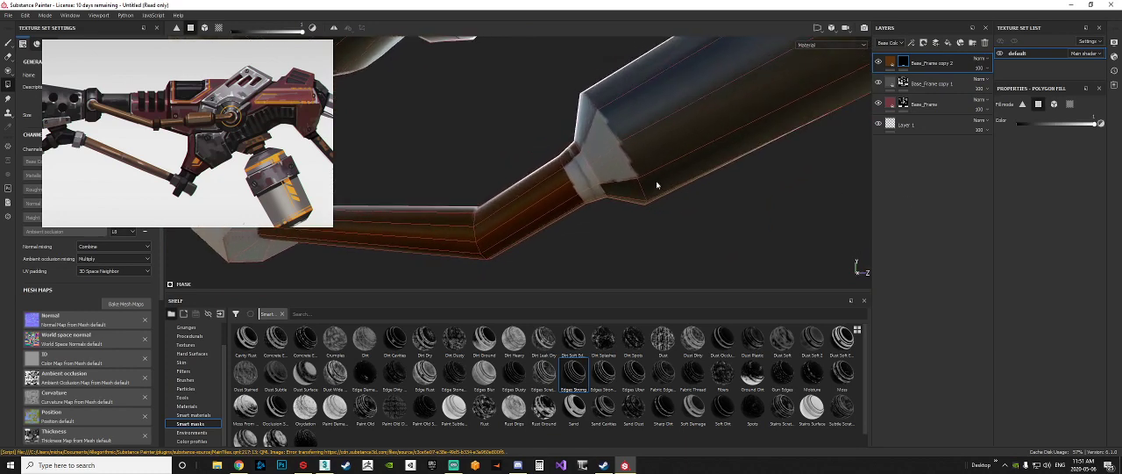
left_click_drag(587, 196, 601, 145, "alt")
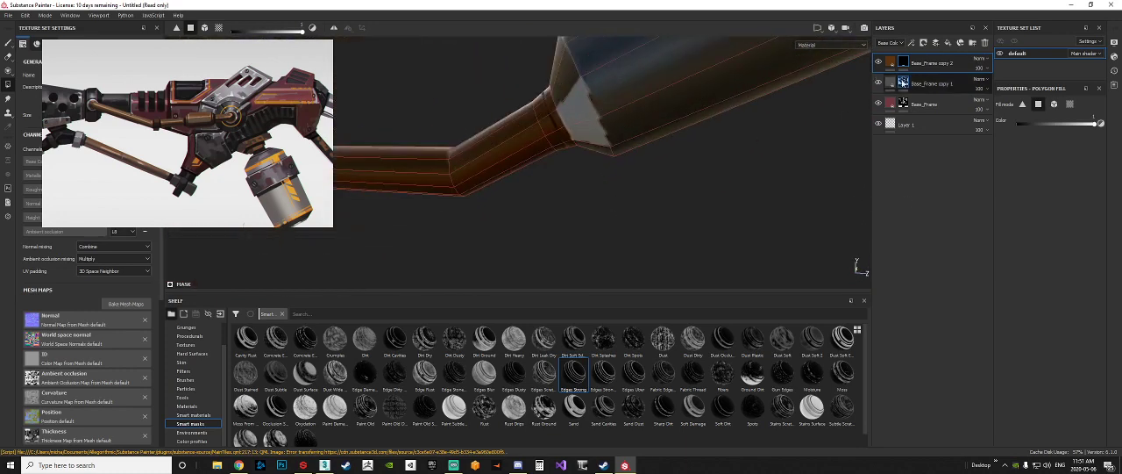
left_click(907, 84)
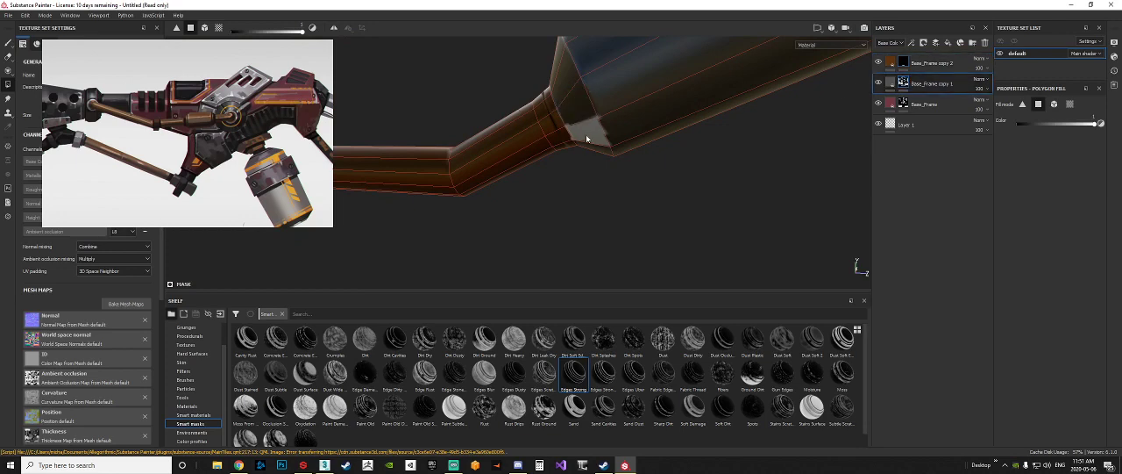
left_click_drag(590, 140, 504, 146, "alt")
Step: Fill the side hose and its cylindrical end fitting with the brown metal using mesh fill mode
left_click(204, 27)
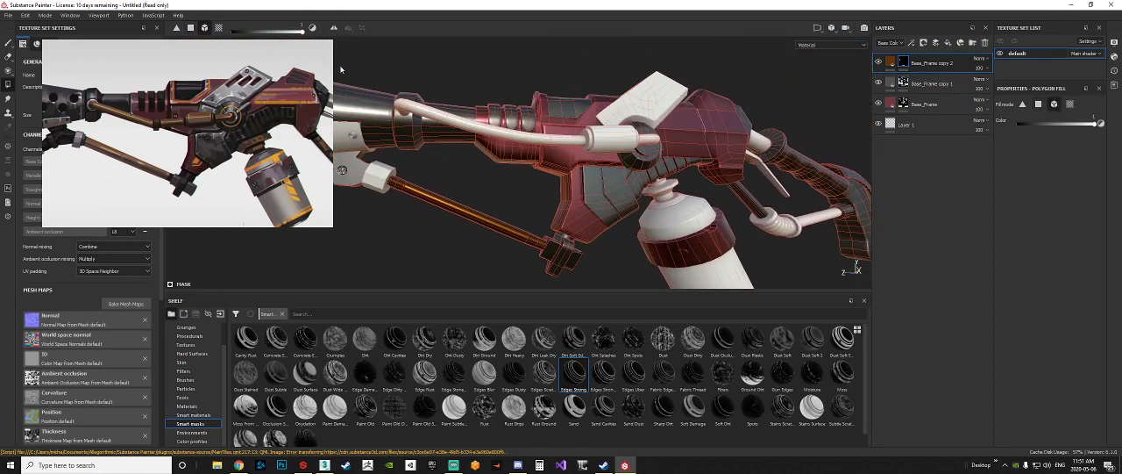
left_click(566, 142)
left_click(618, 143)
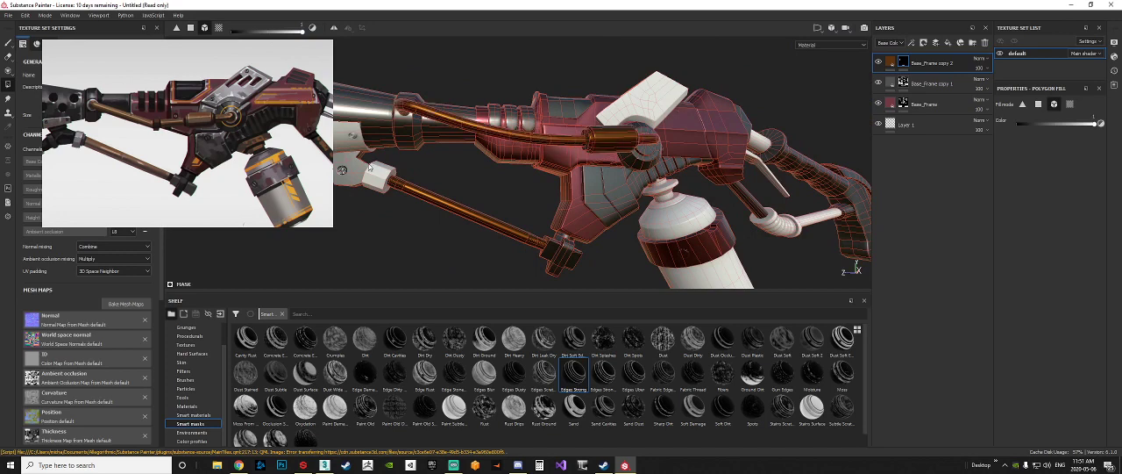
Step: Fill the canister's neck and the rods of the rear linkage with the brown metal
left_click_drag(369, 167, 612, 207, "alt")
scroll(601, 184, "up", 4)
left_click(616, 175)
middle_click_drag(612, 207, 503, 211, "alt")
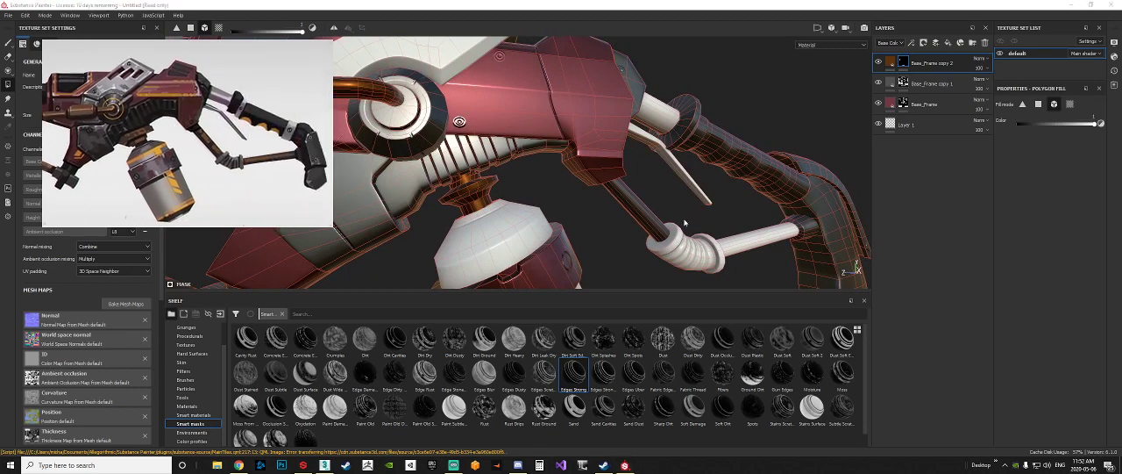
scroll(760, 246, "down", 5)
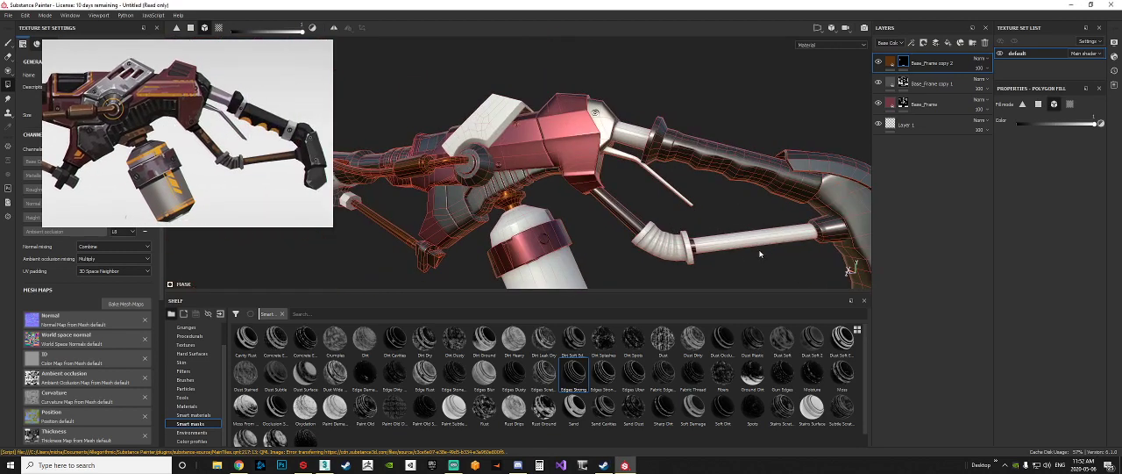
middle_click_drag(761, 239, 650, 230, "alt")
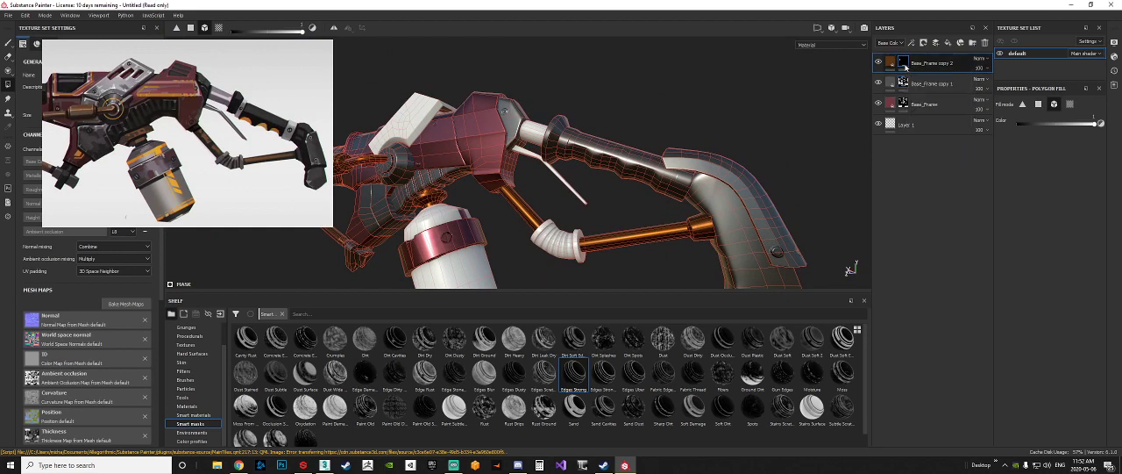
Step: Remove the brown from the rear rod's end socket at the stock by filling its faces black in polygon fill mode
left_click(191, 28)
key("x")
middle_click_drag(701, 228, 637, 208, "alt")
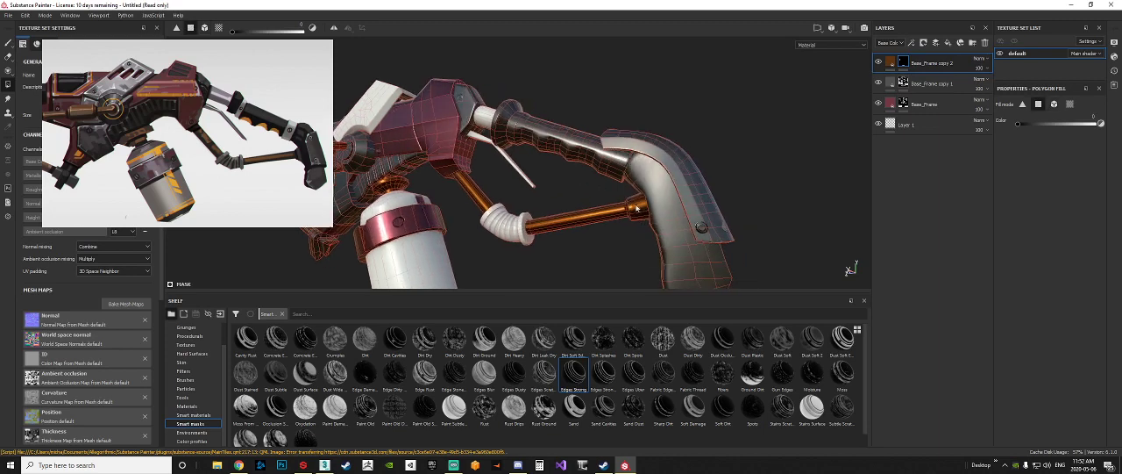
scroll(637, 209, "up", 5)
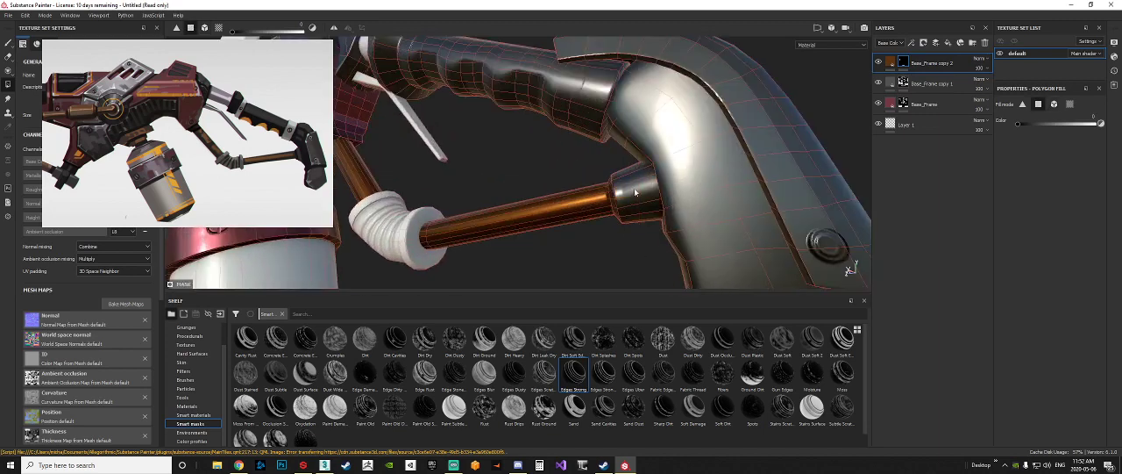
scroll(636, 192, "up", 2)
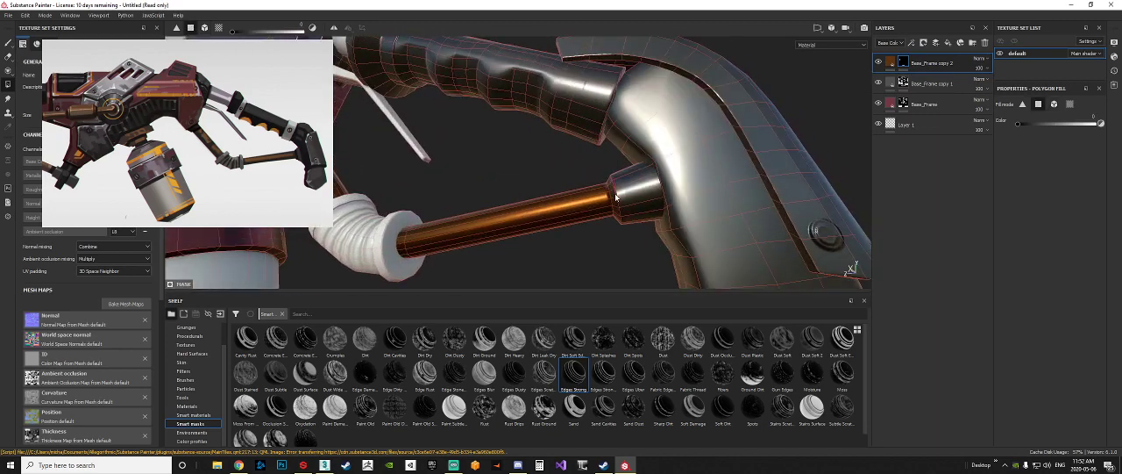
scroll(616, 199, "down", 6)
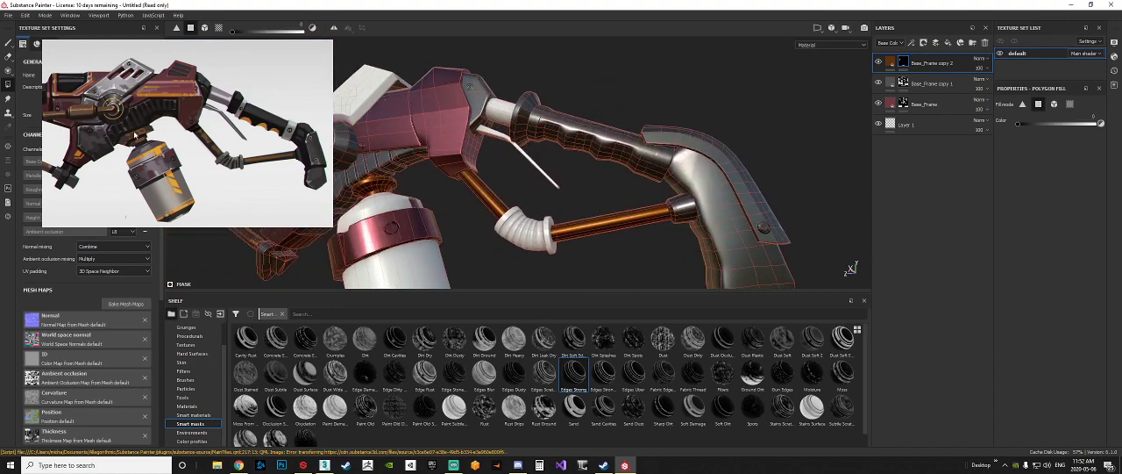
Step: Compare the model with the concept's canister and duplicate the brown metal layer as the base for another metal
left_click_drag(499, 204, 622, 230, "alt")
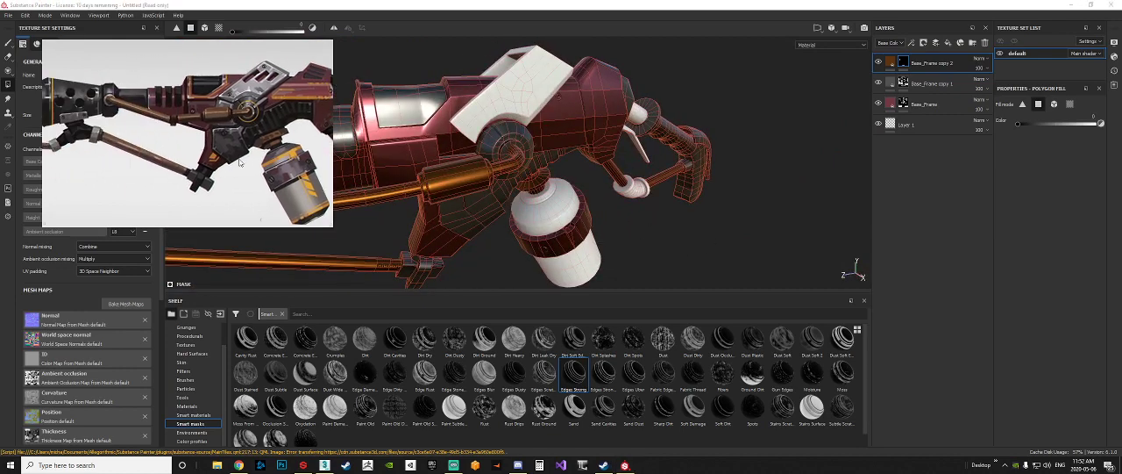
middle_click_drag(244, 180, 271, 170)
middle_click_drag(548, 195, 733, 180, "alt")
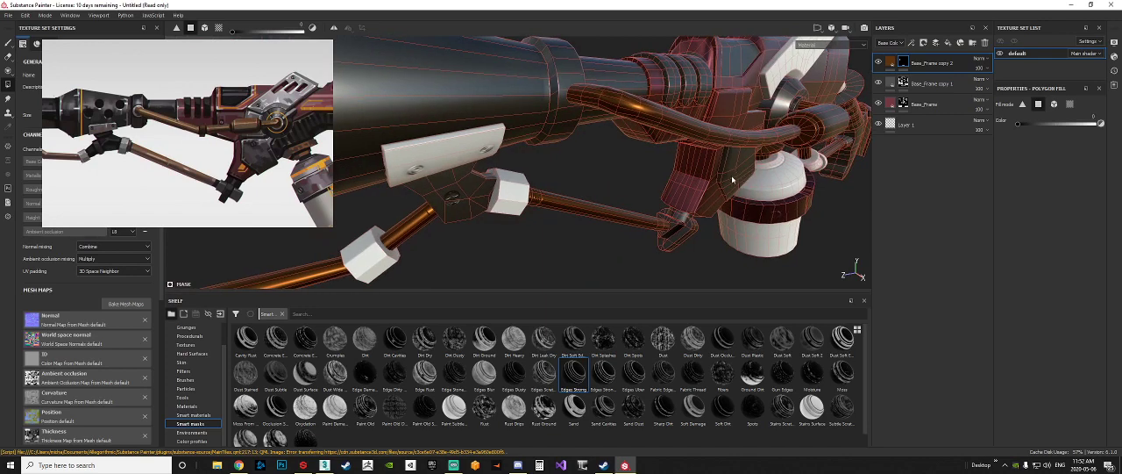
scroll(711, 175, "down", 6)
left_click_drag(711, 175, 644, 170, "alt")
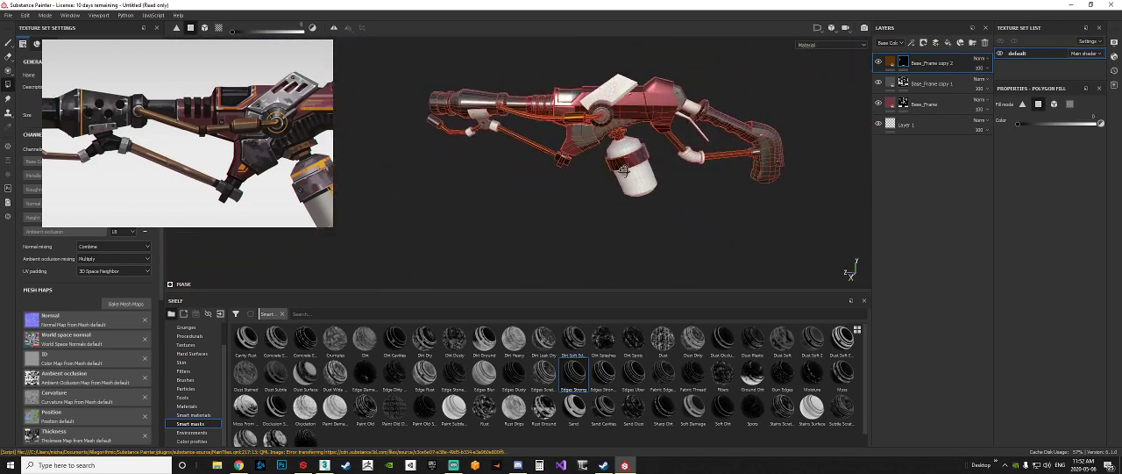
middle_click_drag(645, 170, 584, 183, "alt")
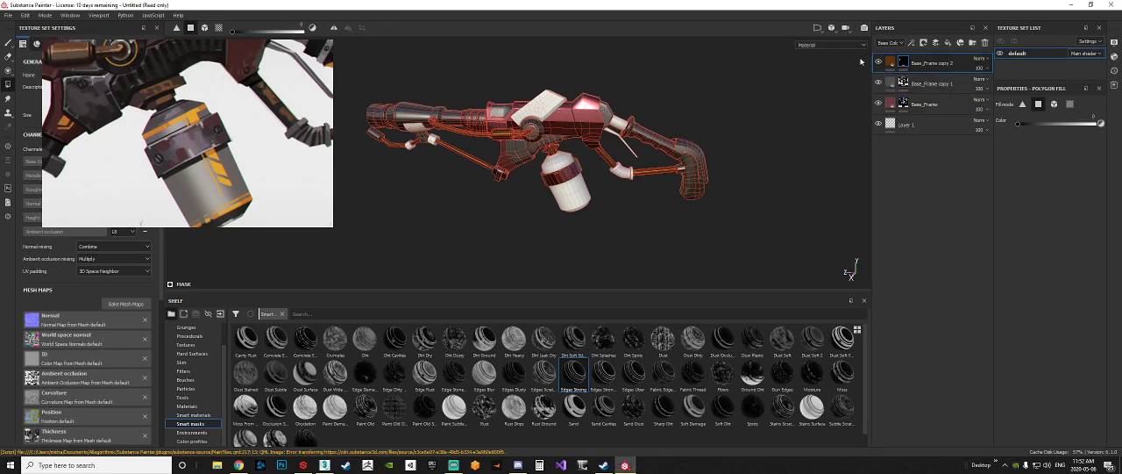
left_click(890, 63)
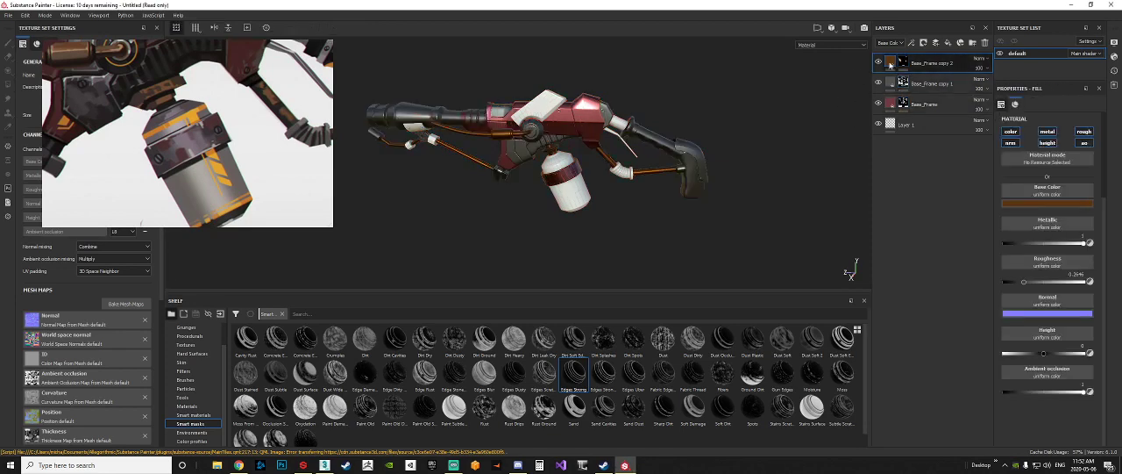
key("ctrl+d")
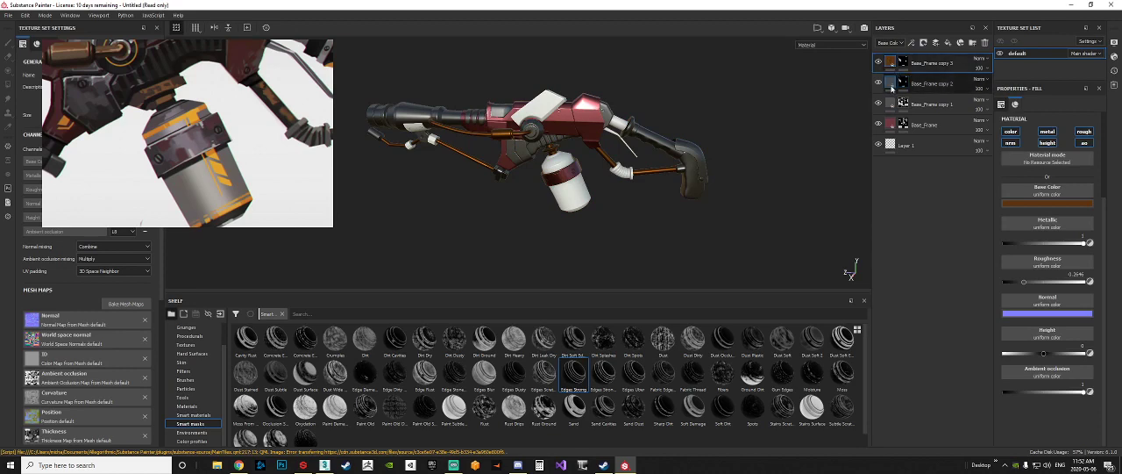
right_click(890, 63)
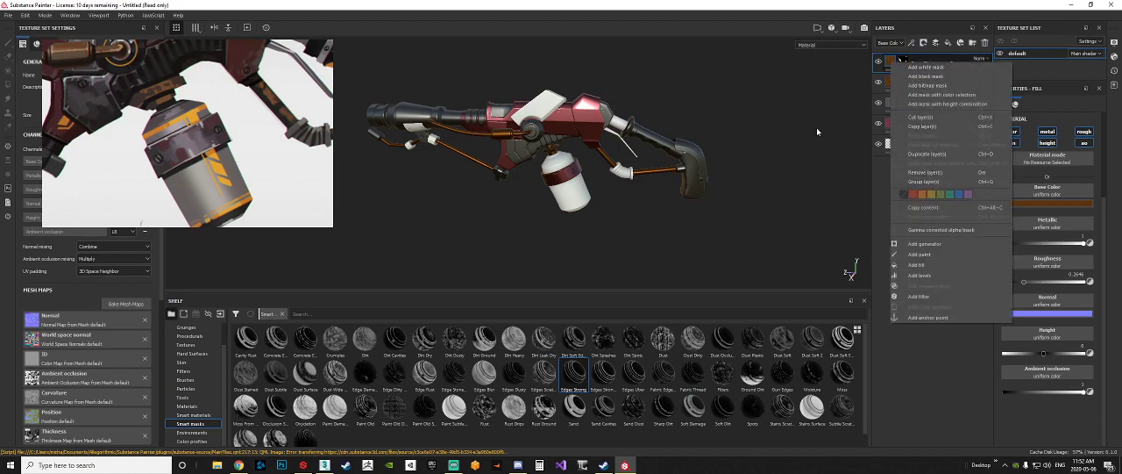
left_click(818, 131)
Step: Set the duplicated layer's base color to a medium neutral grey
left_click(1064, 204)
mouse_move(1016, 271)
left_mouse_down()
mouse_move(985, 257)
mouse_move(1005, 258)
left_mouse_up()
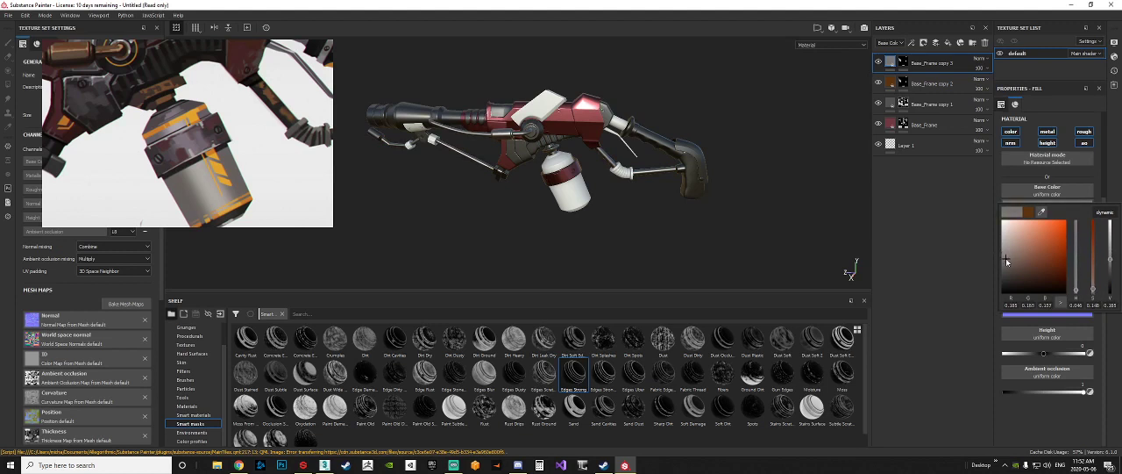
left_click(824, 242)
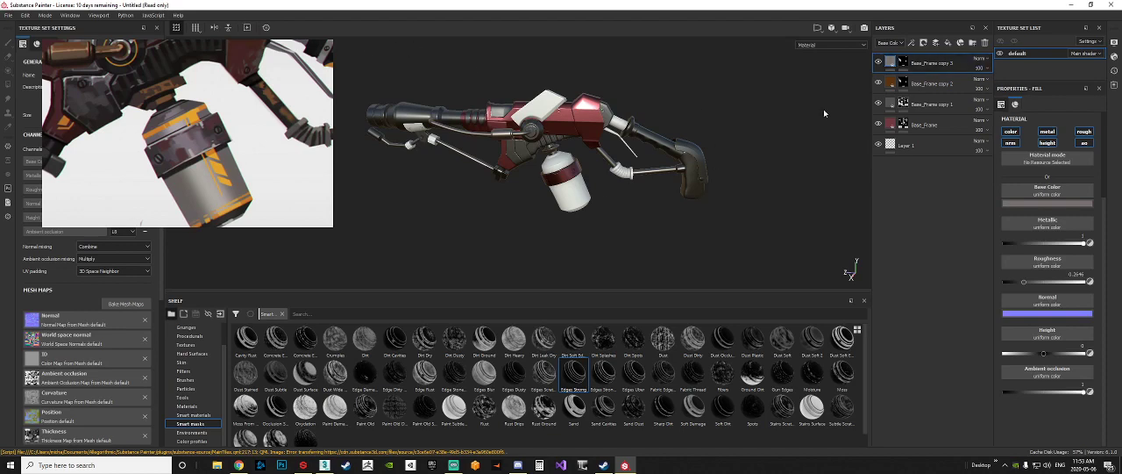
Step: Replace the new grey layer's mask with a black mask and fill the canister in mesh fill mode
right_click(924, 65)
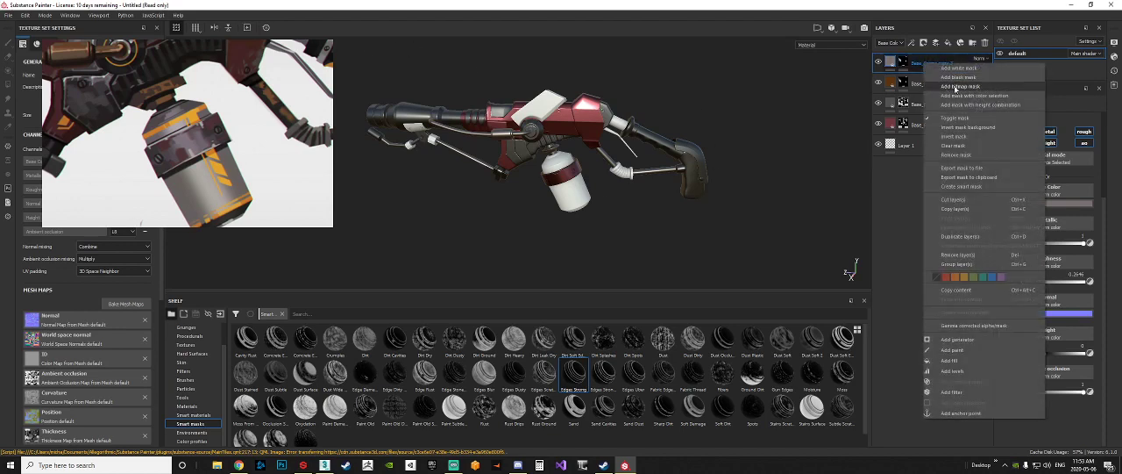
left_click(956, 85)
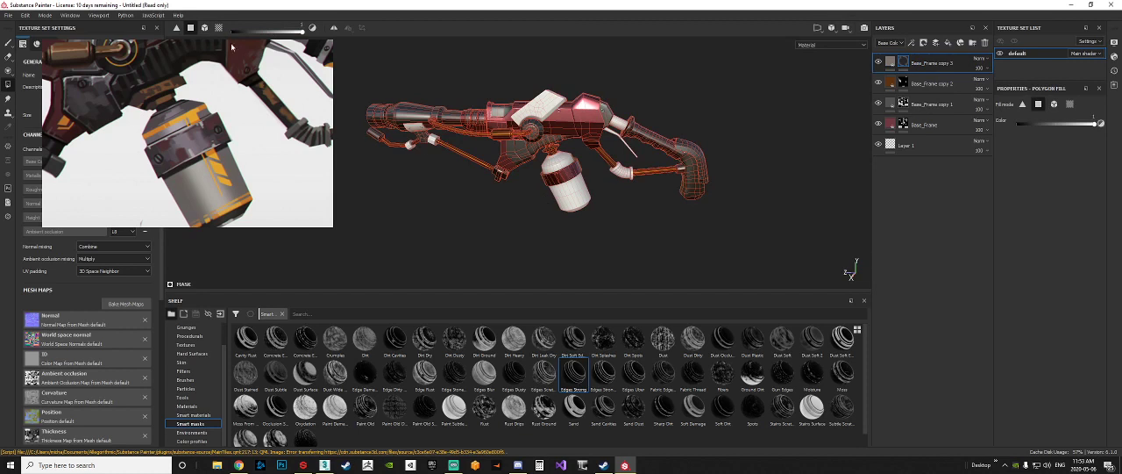
left_click(207, 28)
left_click(572, 197)
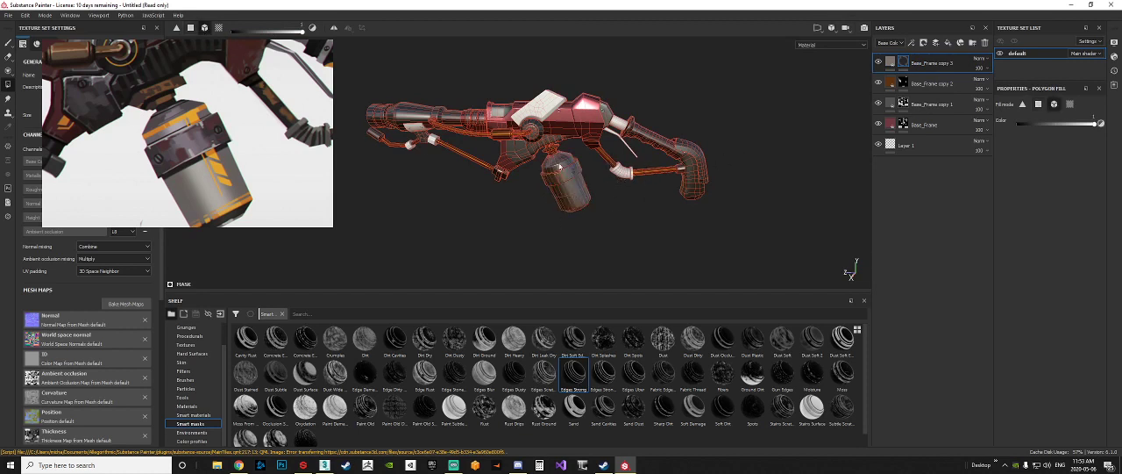
Step: Fill the rear linkage's ribbed elbow joint, the slanted top plate and the trigger lever with the grey metal
middle_click_drag(257, 106, 207, 116)
left_click(622, 169)
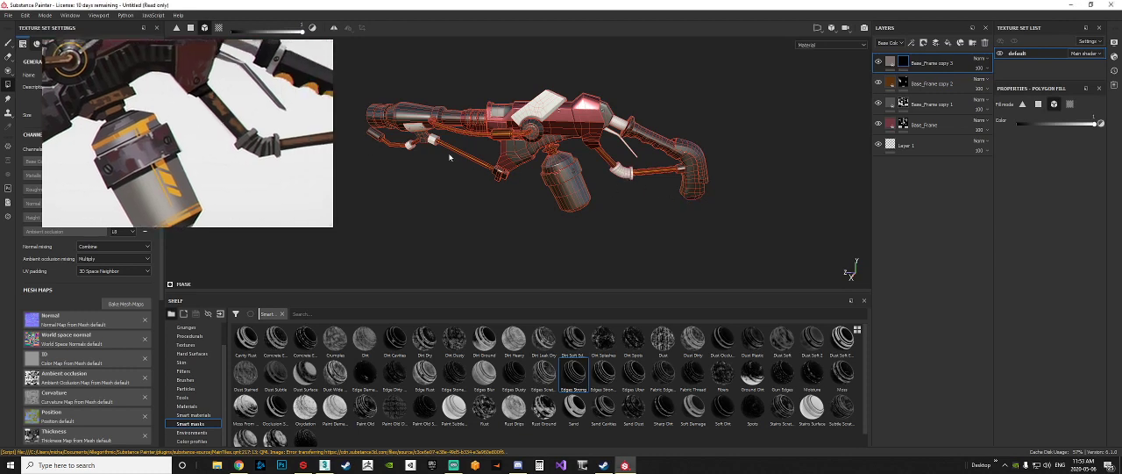
left_click(625, 173)
middle_click_drag(270, 109, 239, 178)
left_click(541, 106)
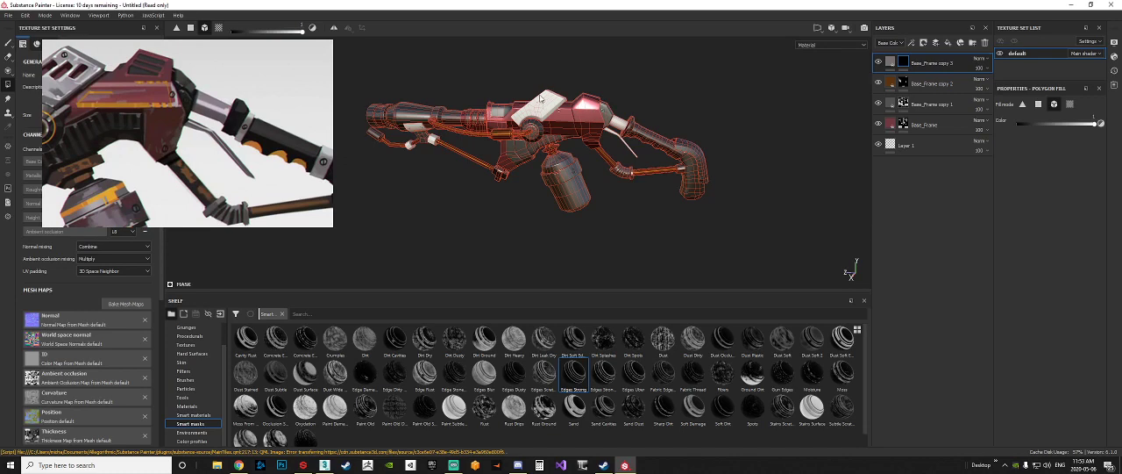
left_click(541, 99)
left_click_drag(610, 132, 574, 140, "alt")
Step: Fill the faces of the short neck between the body and the handgrip with the grey metal in polygon fill mode
scroll(600, 138, "up", 8)
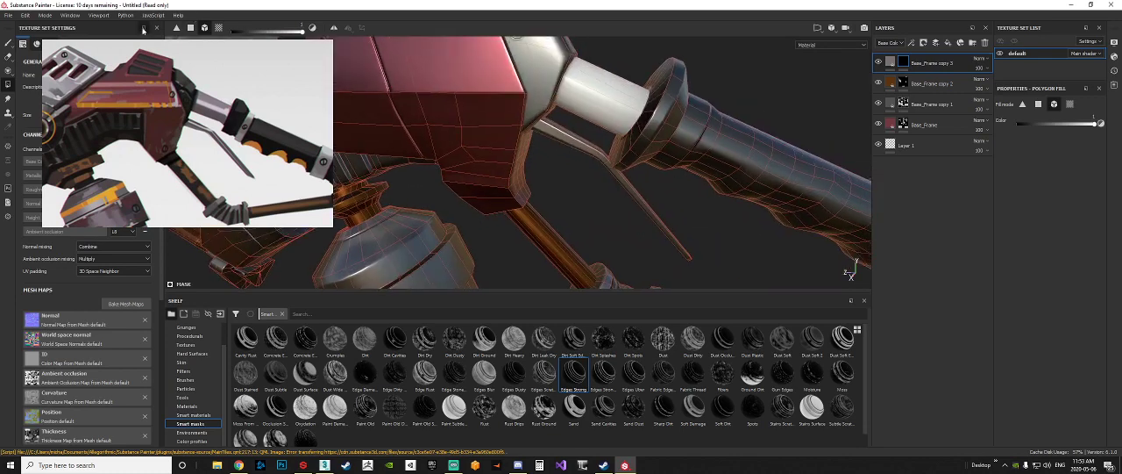
left_click(190, 28)
middle_click_drag(605, 85, 619, 107, "alt")
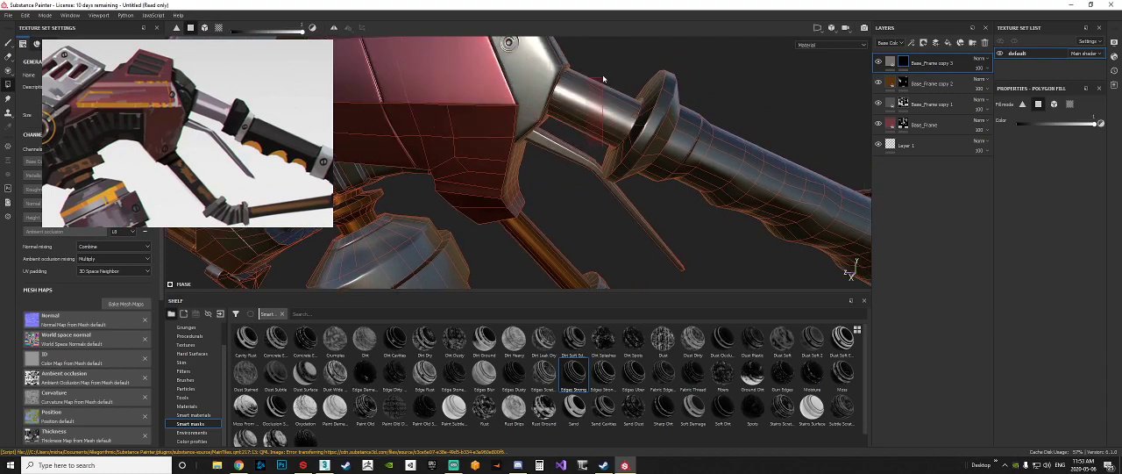
Step: Fill the two hexagonal nuts beside the bracket under the front barrel with the grey metal in mesh fill mode
scroll(633, 133, "down", 5)
scroll(632, 133, "down", 2)
middle_click_drag(412, 132, 621, 139, "alt")
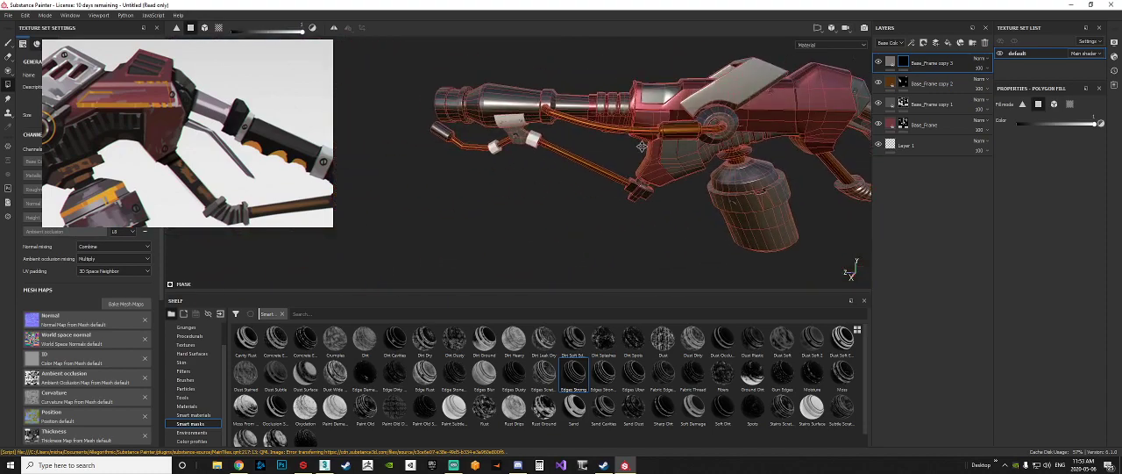
scroll(539, 151, "up", 8)
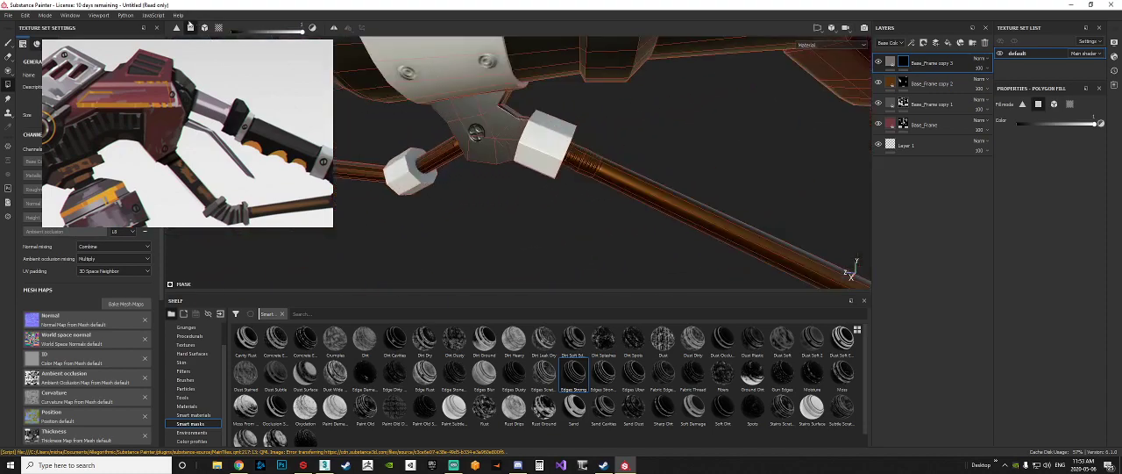
left_click(204, 28)
left_click(473, 67)
left_click_drag(549, 147, 497, 179, "alt")
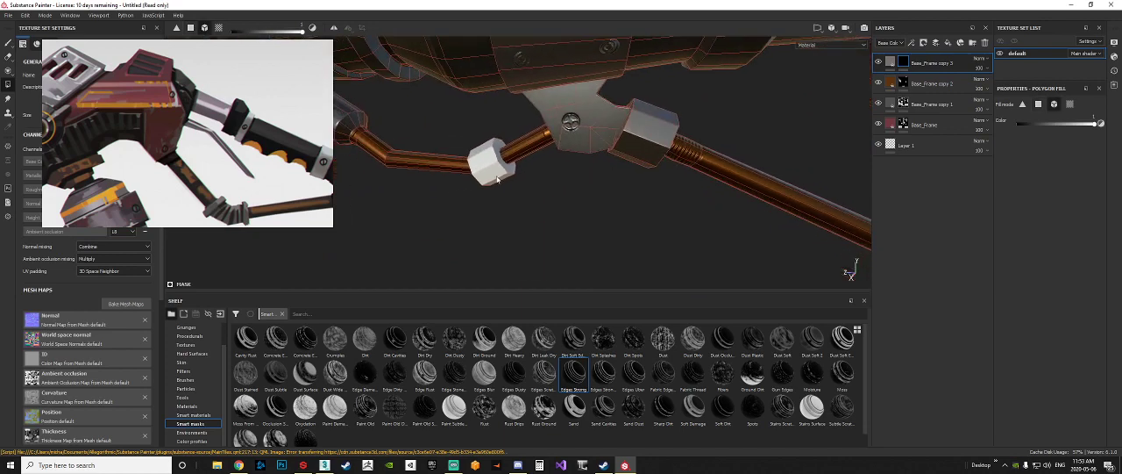
left_click(492, 174)
scroll(501, 192, "down", 5)
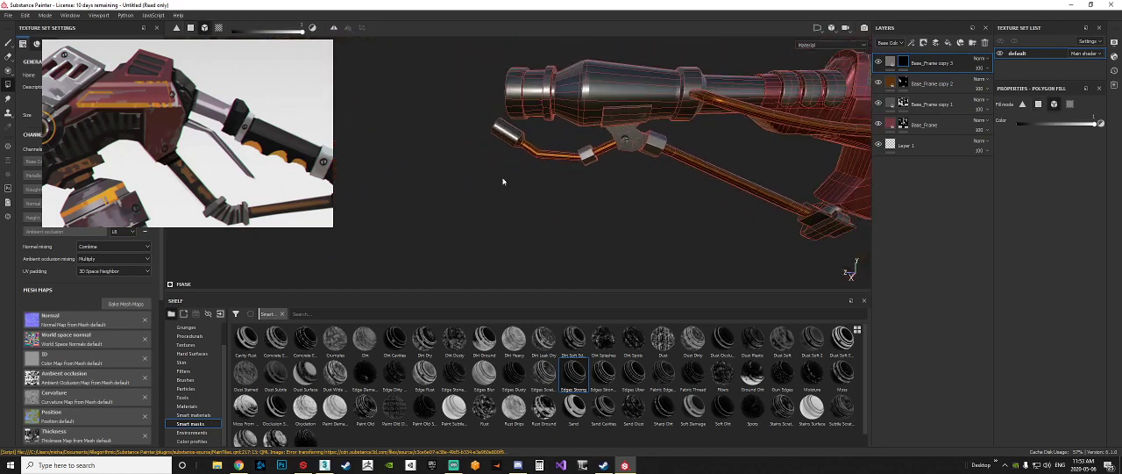
Step: Examine the metal assignments across the whole weapon from several angles and compare them with the concept art
middle_click_drag(605, 186, 446, 160, "alt")
scroll(447, 161, "up", 3)
middle_click_drag(676, 189, 517, 202, "alt")
scroll(518, 201, "down", 4)
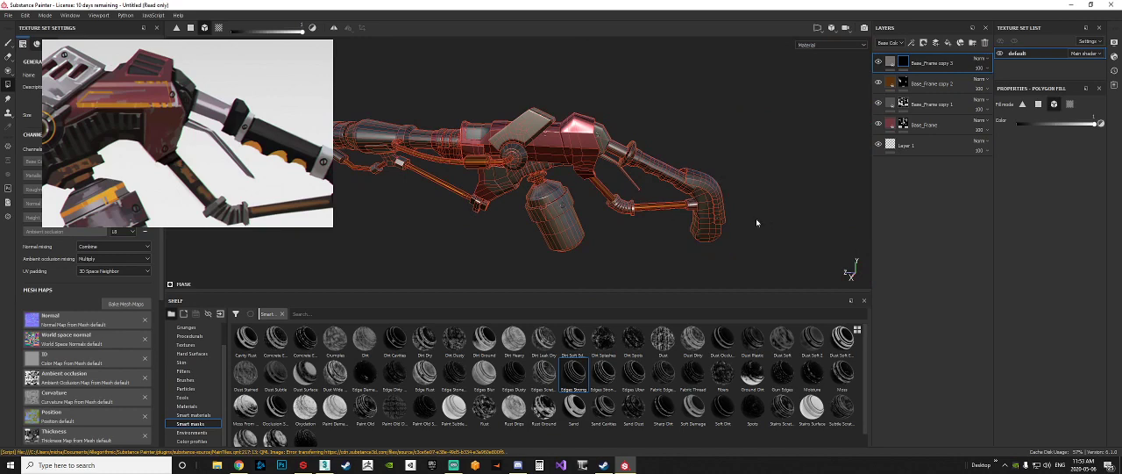
scroll(632, 184, "up", 5)
scroll(633, 185, "down", 3)
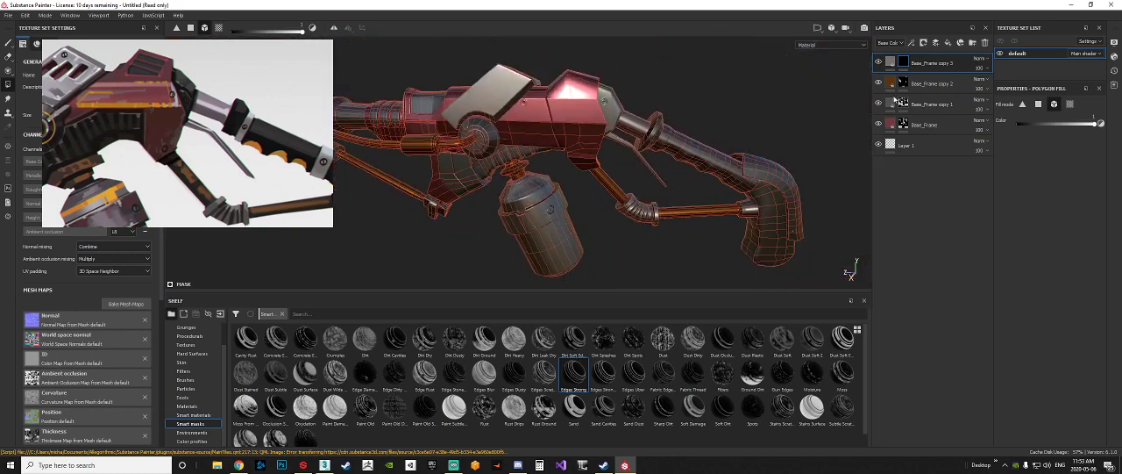
left_click(890, 63)
middle_click_drag(582, 207, 669, 196, "alt")
scroll(644, 210, "down", 4)
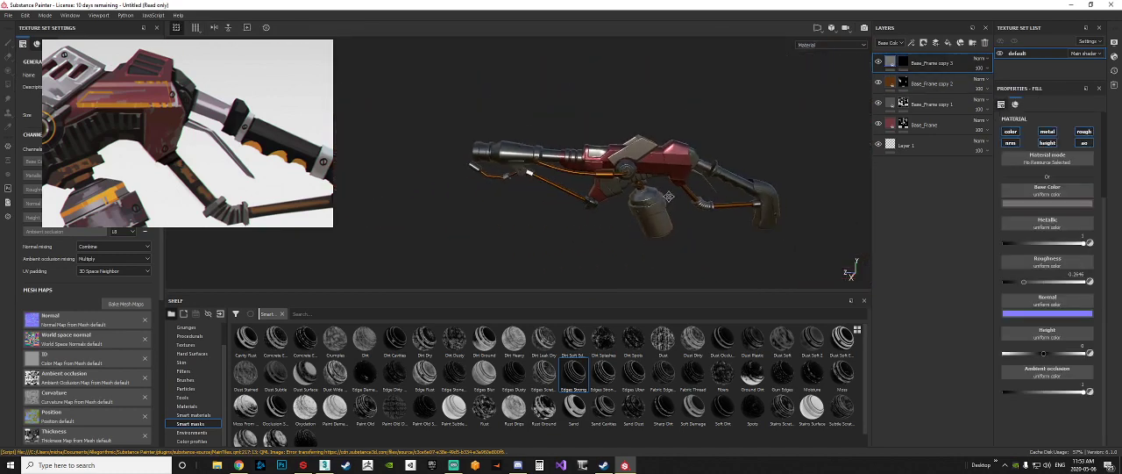
left_click_drag(670, 197, 597, 180, "alt")
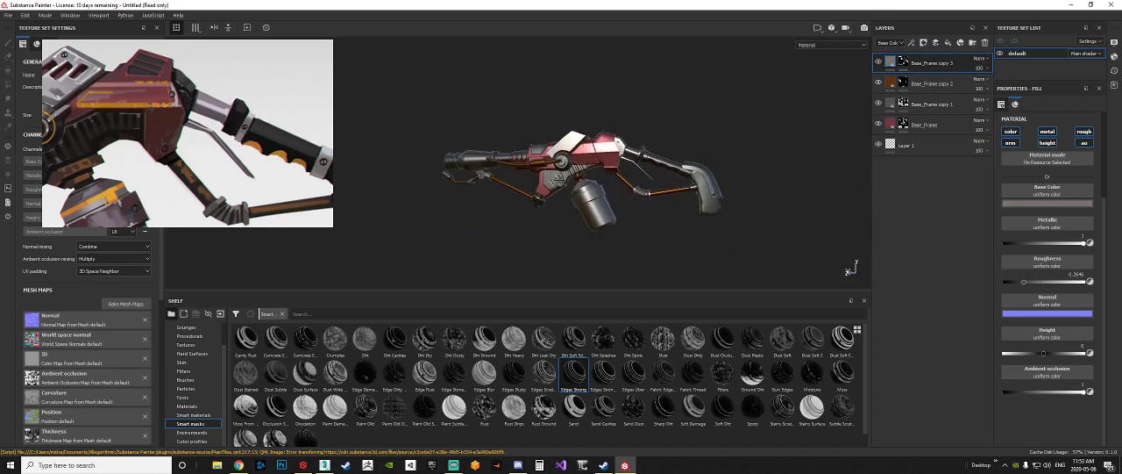
right_click_drag(541, 193, 745, 176, "alt")
left_click_drag(746, 175, 771, 162, "alt")
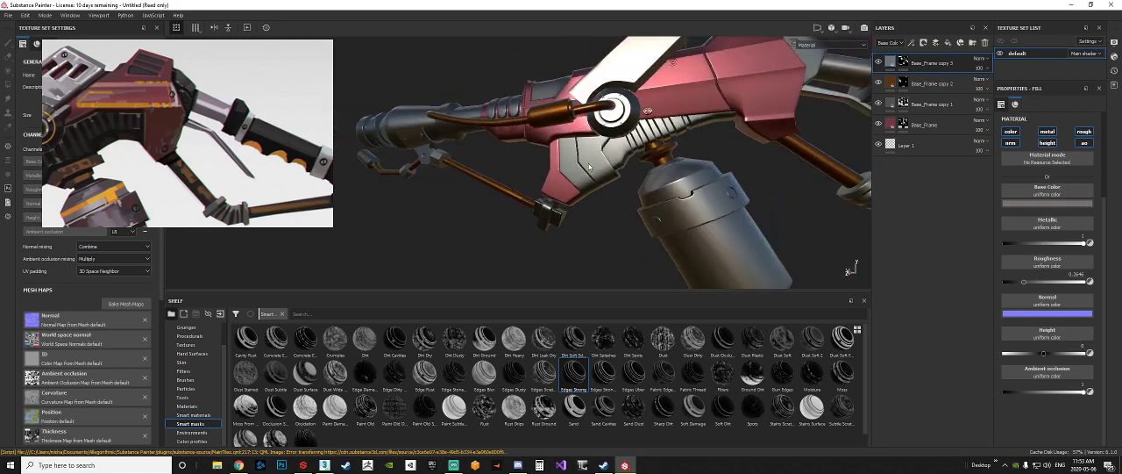
right_click_drag(772, 162, 698, 141, "alt")
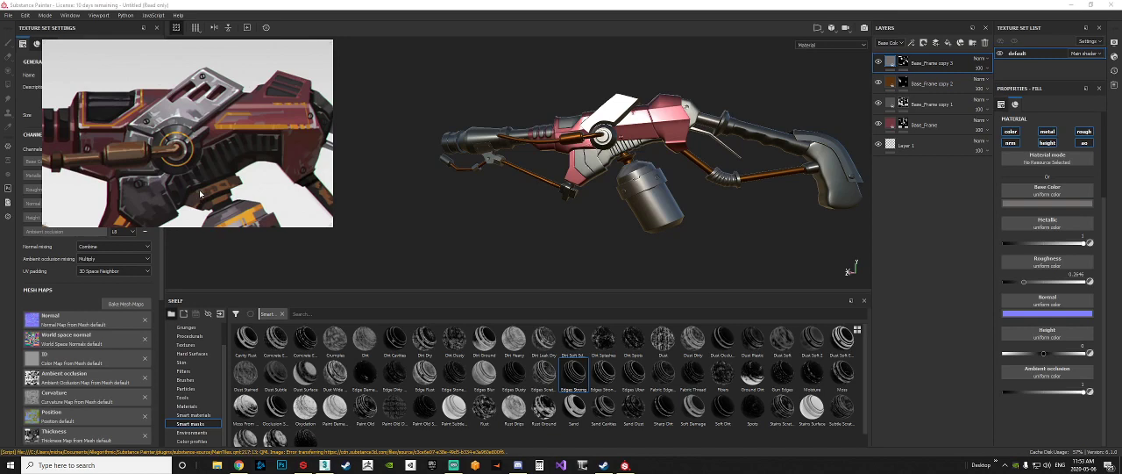
left_click_drag(546, 181, 893, 154, "alt")
scroll(542, 199, "up", 4)
scroll(543, 199, "up", 3)
scroll(575, 196, "down", 4)
scroll(575, 196, "down", 4)
scroll(622, 179, "up", 4)
scroll(594, 156, "down", 6)
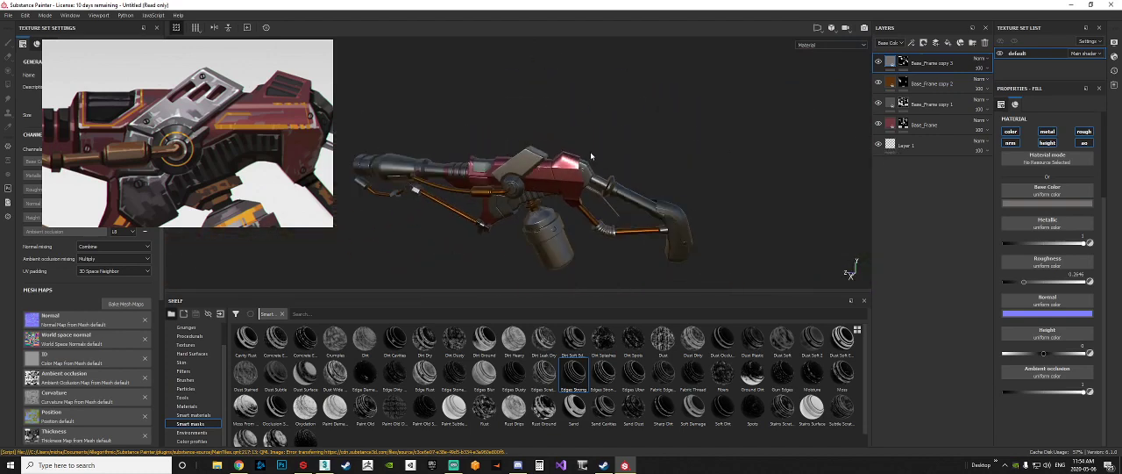
left_click_drag(593, 156, 675, 165, "alt")
middle_click_drag(675, 164, 625, 171, "alt")
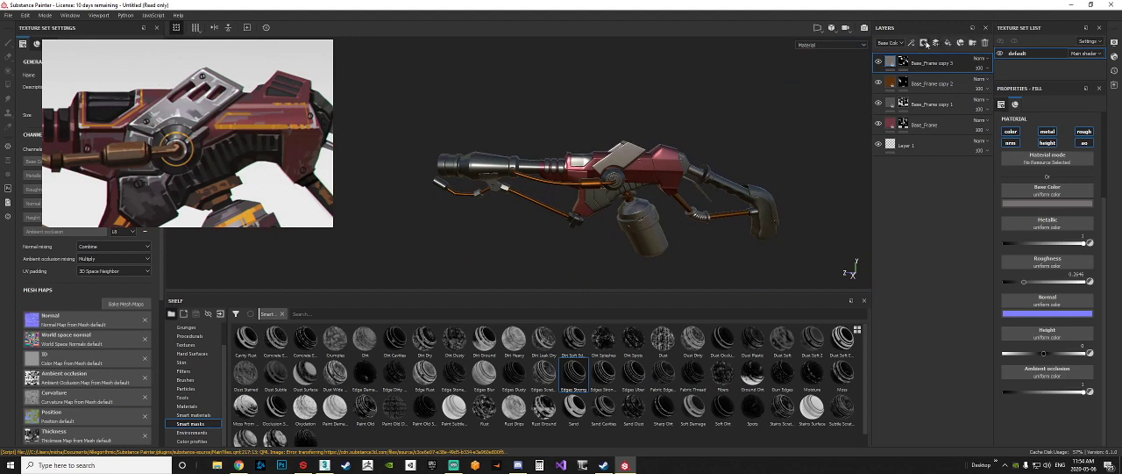
Step: Add a layer folder at the top of the stack and name it Base
left_click(970, 43)
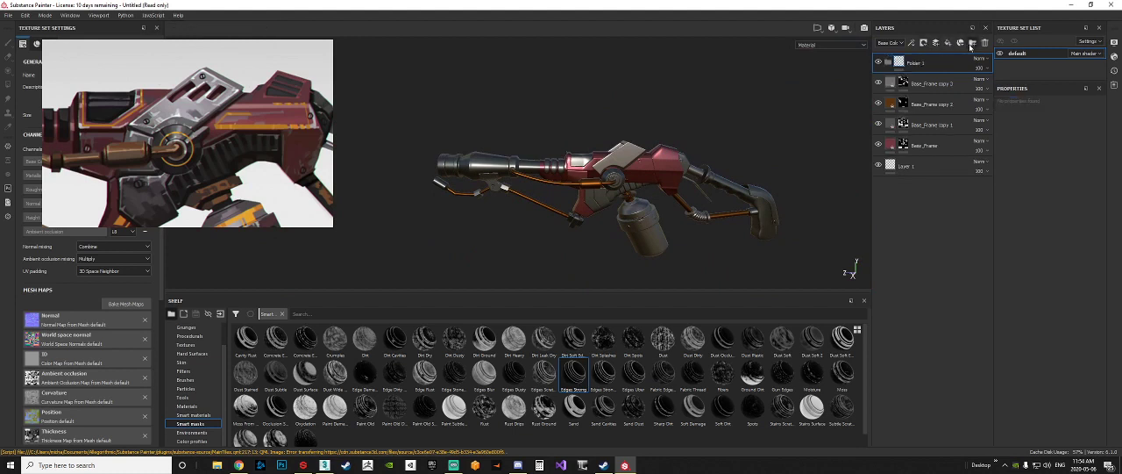
double_click(914, 63)
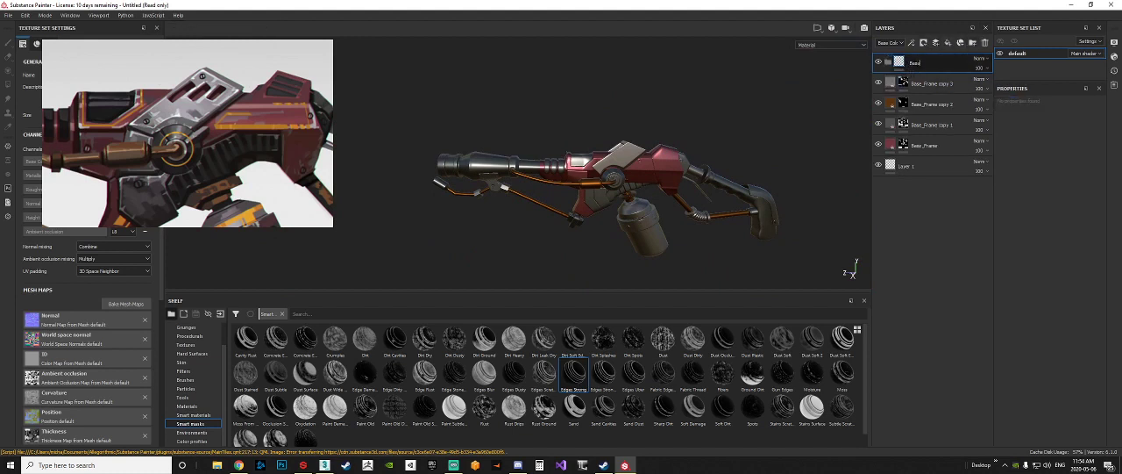
type("Base")
key("Return")
Step: Try to move the grey and brown fill layers into the Base folder one at a time
left_click(886, 85)
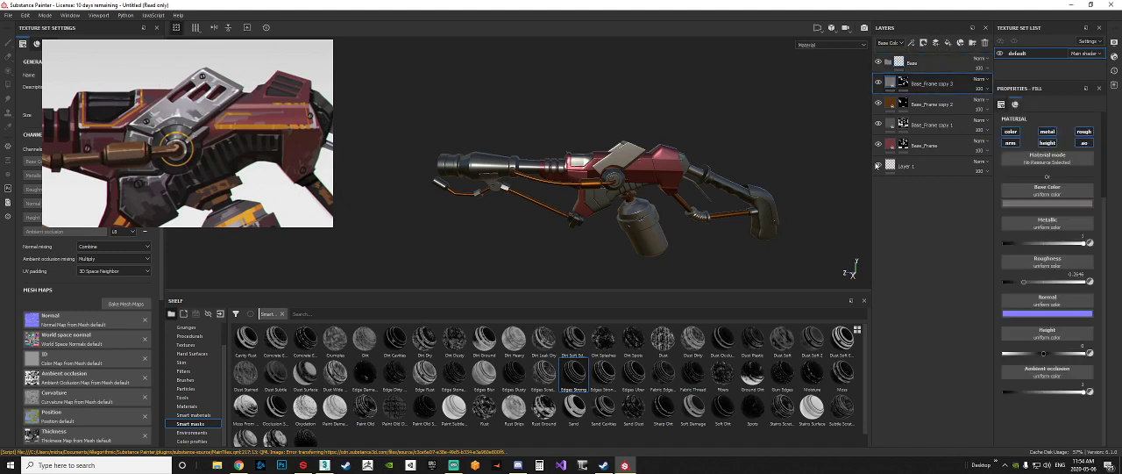
left_click(890, 149)
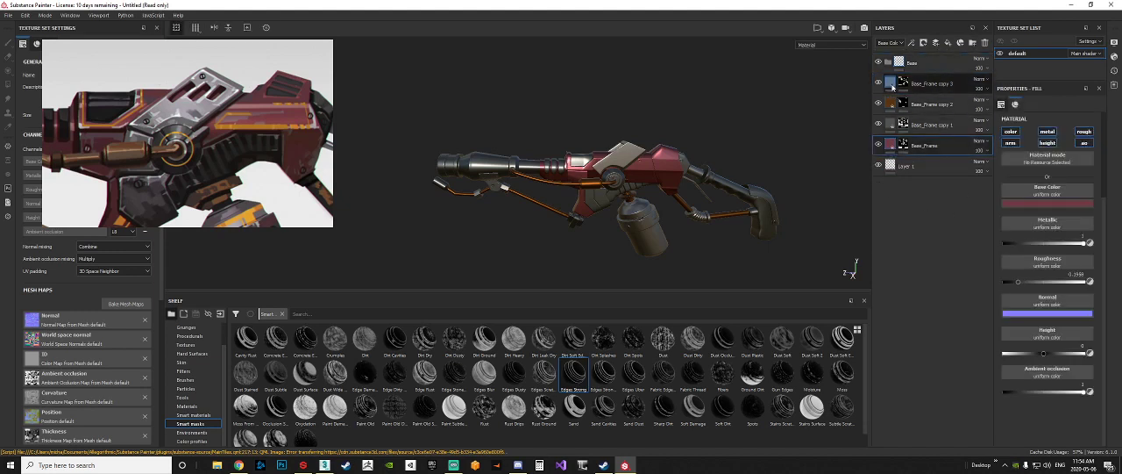
left_click(891, 84)
left_click(892, 105)
left_click(901, 128)
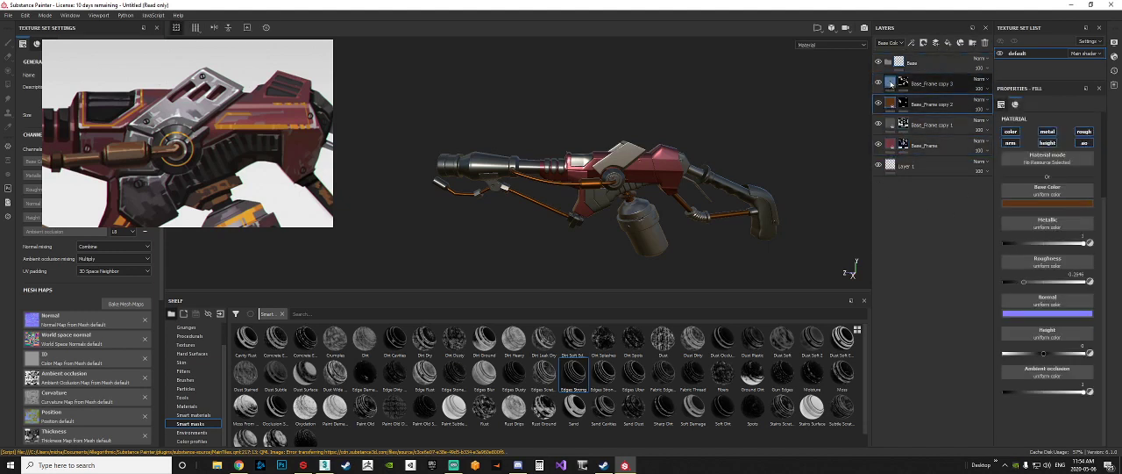
left_click(891, 146)
left_click(892, 166)
left_click(893, 85)
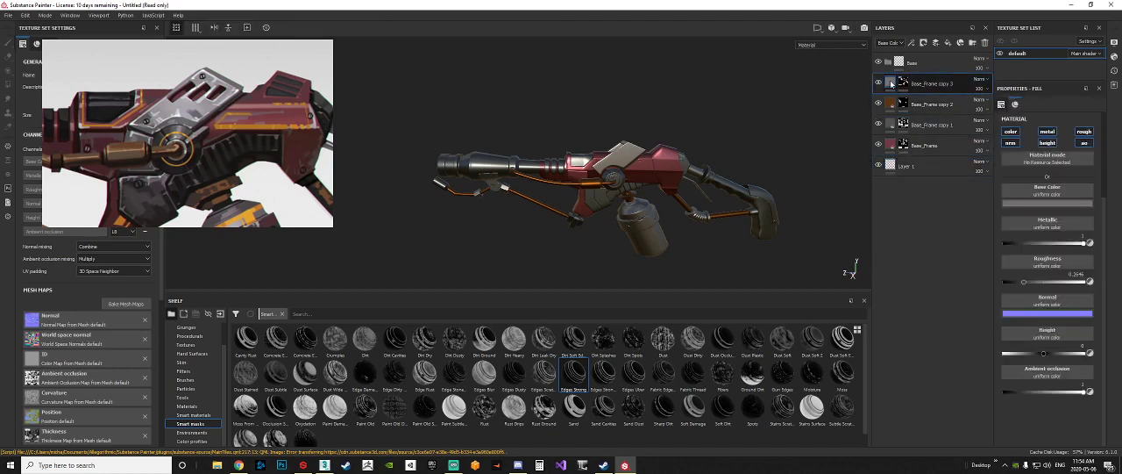
left_click_drag(891, 85, 899, 64)
left_click_drag(892, 105, 905, 64)
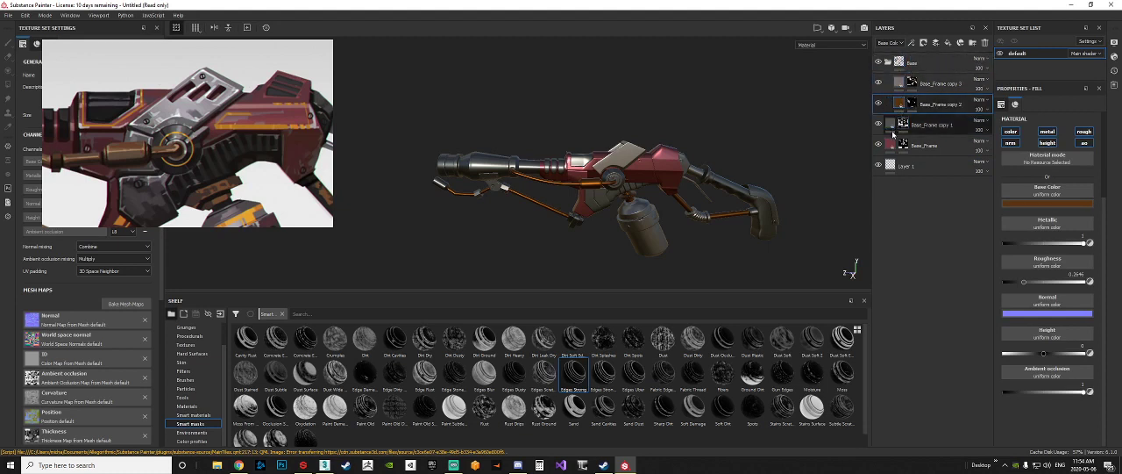
Step: Undo the layer moves and delete the Base folder
key("ctrl+z")
key("ctrl+z")
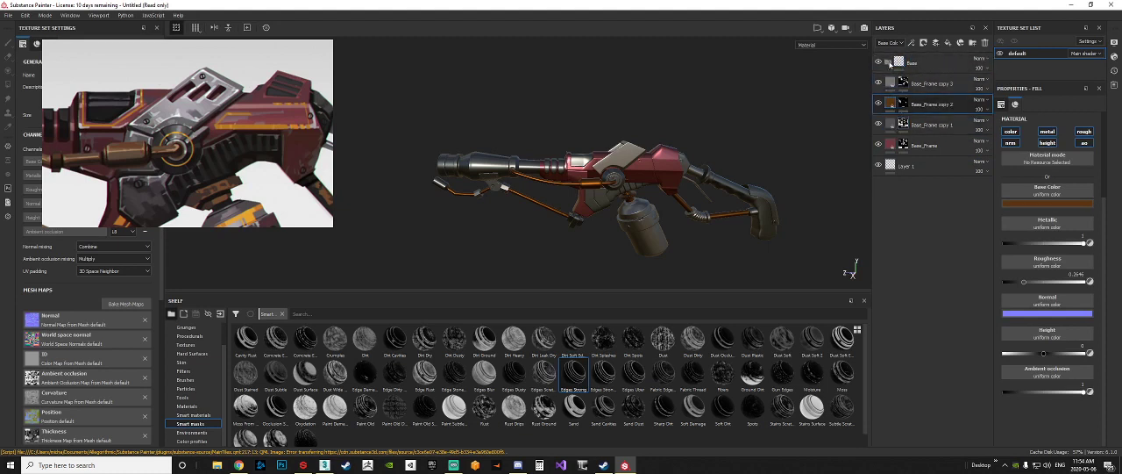
left_click(903, 64)
key("Delete")
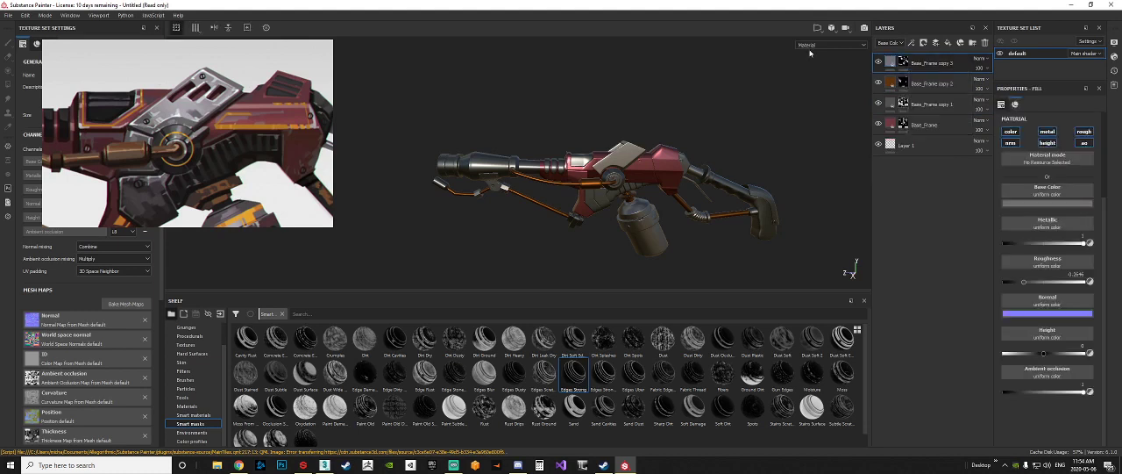
Step: Delete the empty paint layer, Layer 1, at the bottom of the stack
left_click(919, 150, "shift")
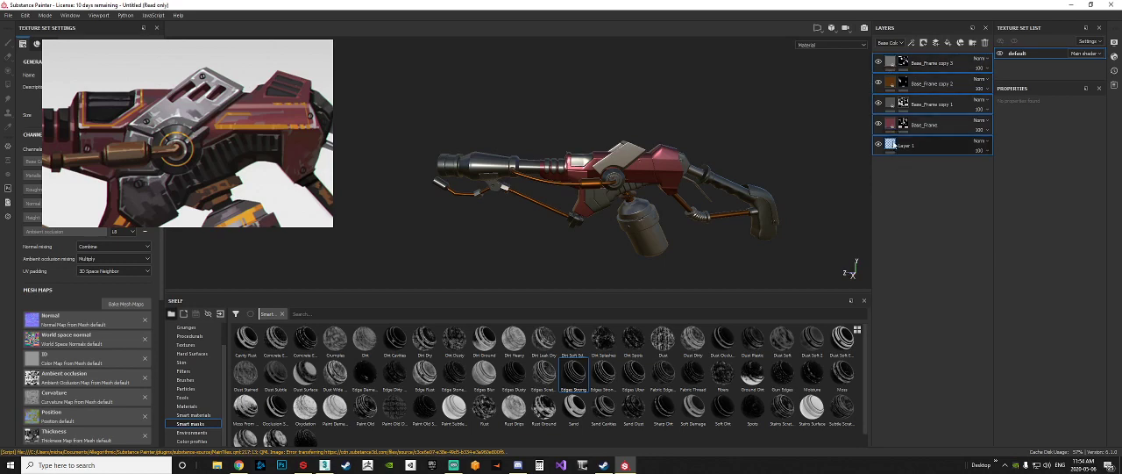
left_click(899, 152)
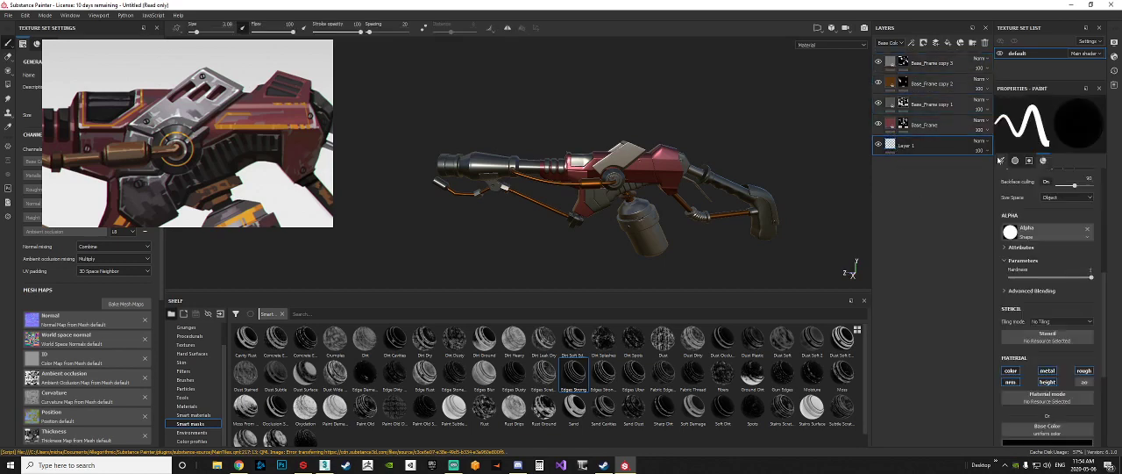
key("Delete")
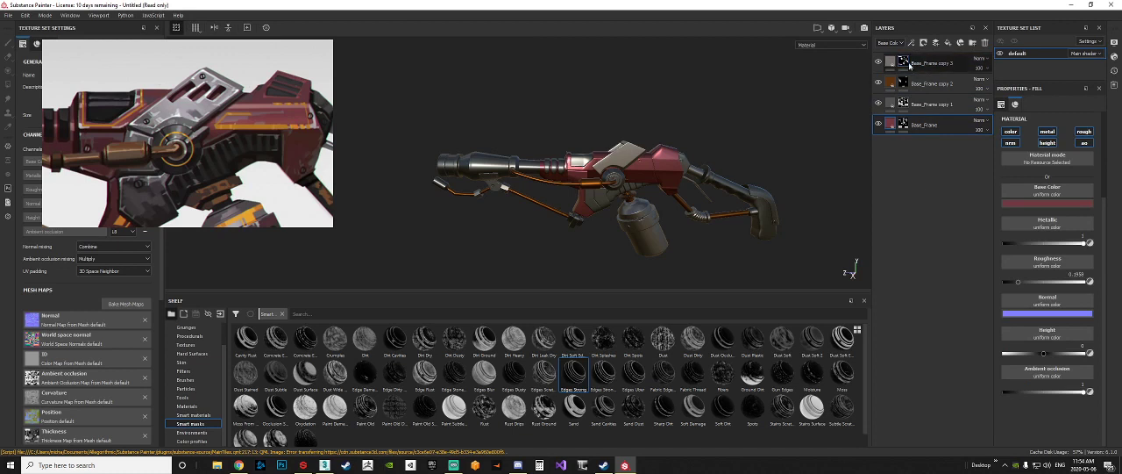
Step: Create a new layer folder above the four Base_Frame fill layers and name it Base
left_click(891, 127)
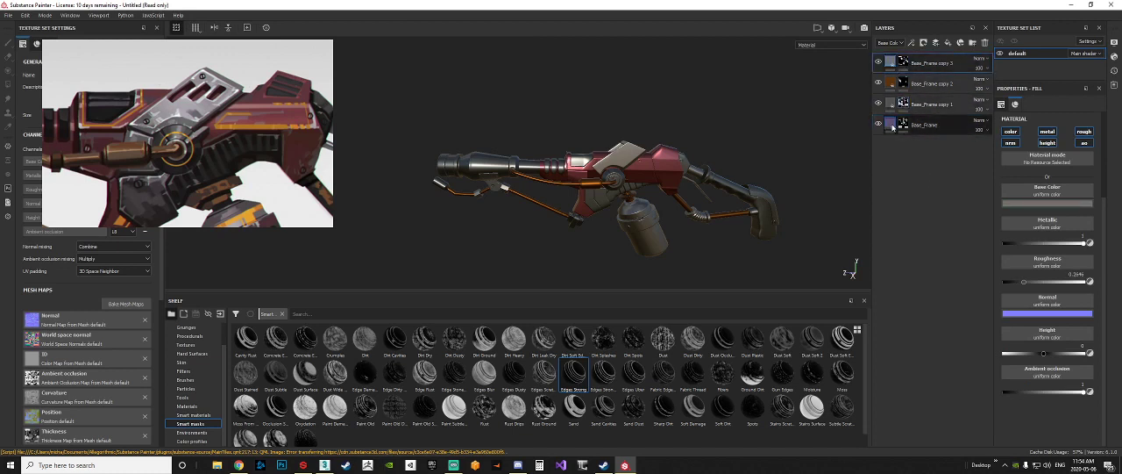
left_click(891, 65)
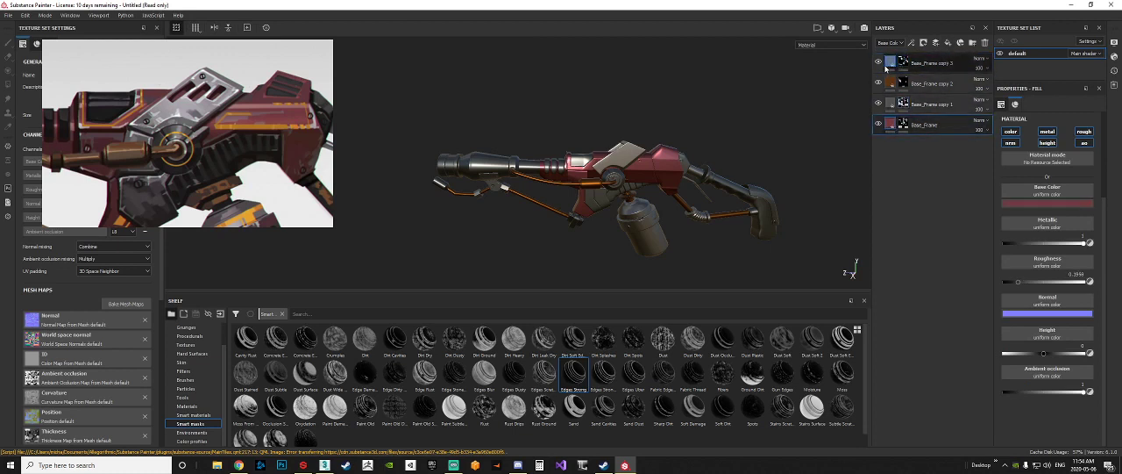
left_click(895, 123)
left_click(894, 121)
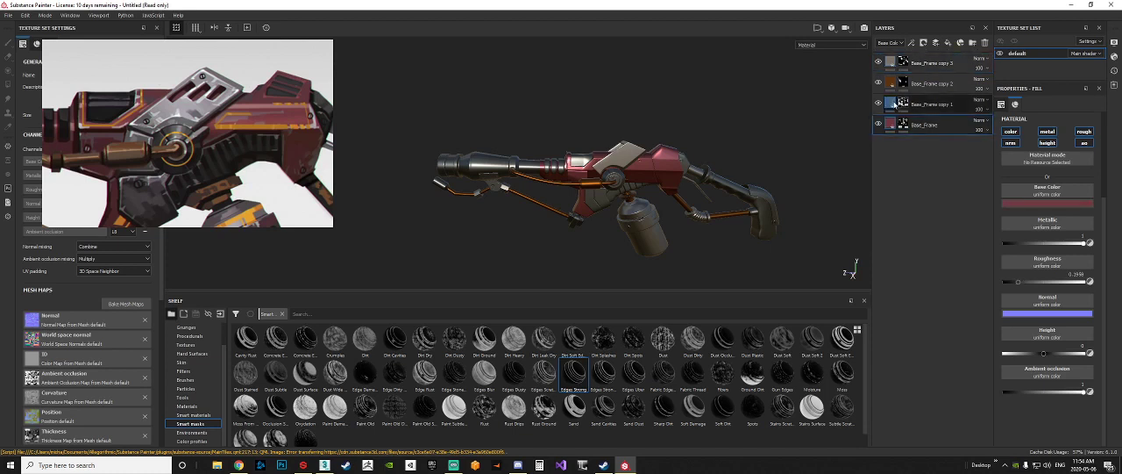
left_click(890, 66)
left_click(940, 132, "shift")
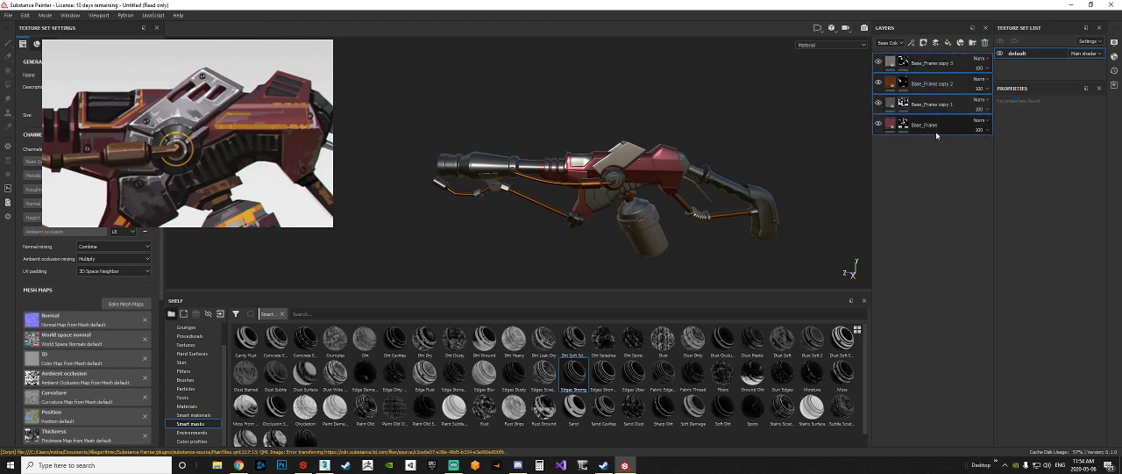
left_click(972, 42)
double_click(917, 62)
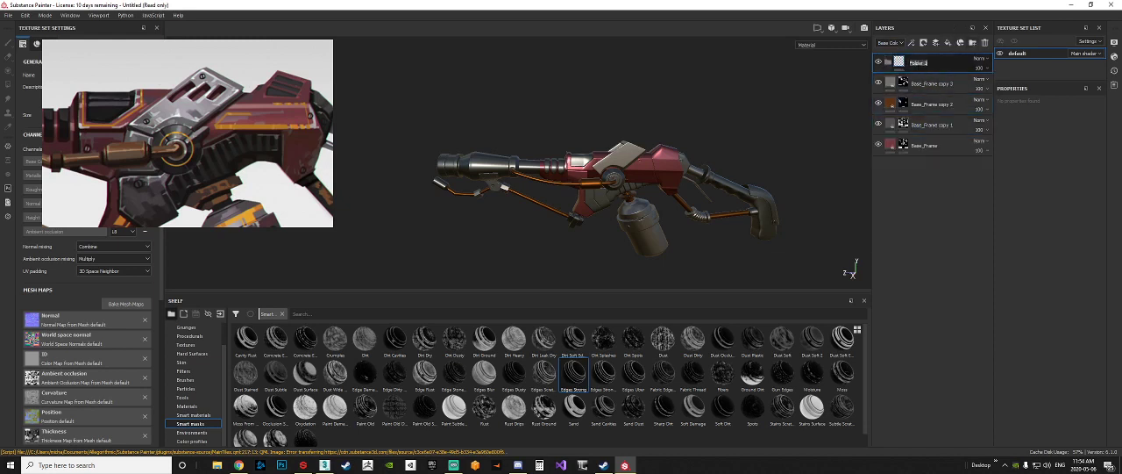
Step: Move all four Base_Frame fill layers together into the Base folder
left_click(936, 85)
left_click(930, 147, "shift")
left_click_drag(930, 85, 931, 63)
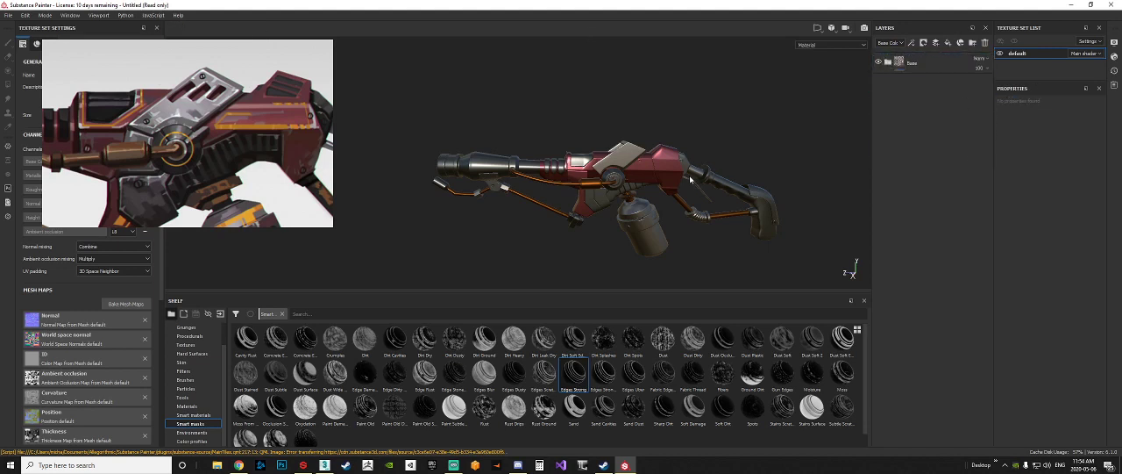
Step: Inspect the slanted top plate and red body up close and compare the base materials with the concept art
left_click_drag(642, 145, 641, 167, "alt")
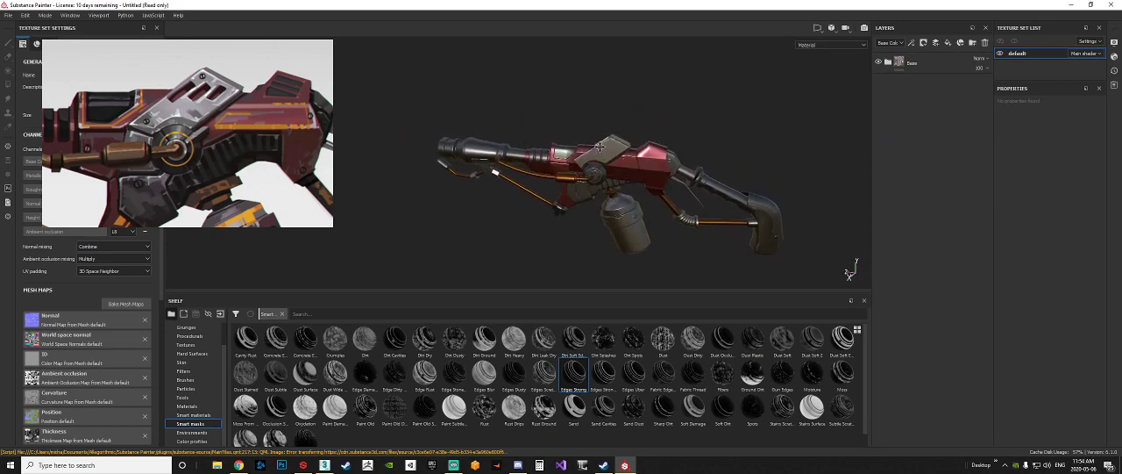
scroll(641, 169, "up", 3)
scroll(641, 170, "up", 4)
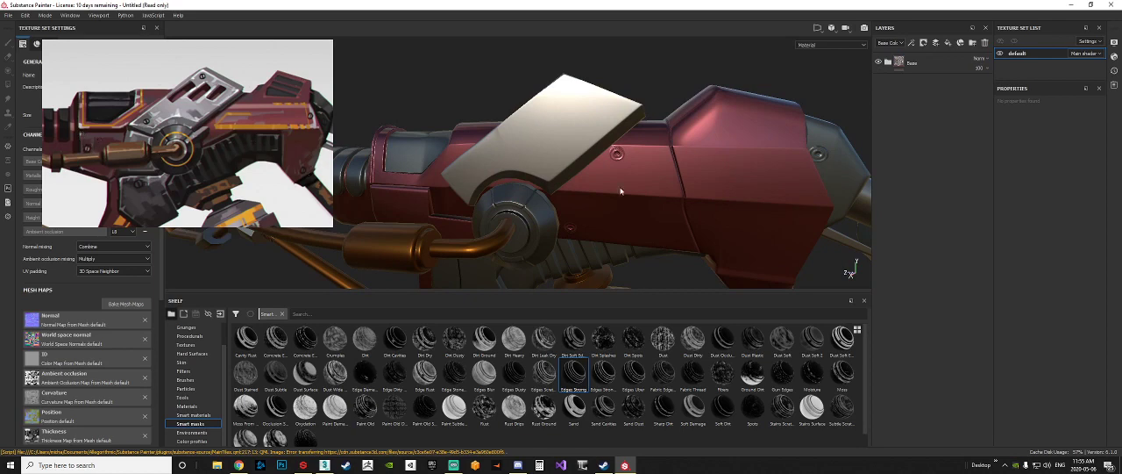
scroll(621, 190, "down", 3)
scroll(477, 180, "down", 2)
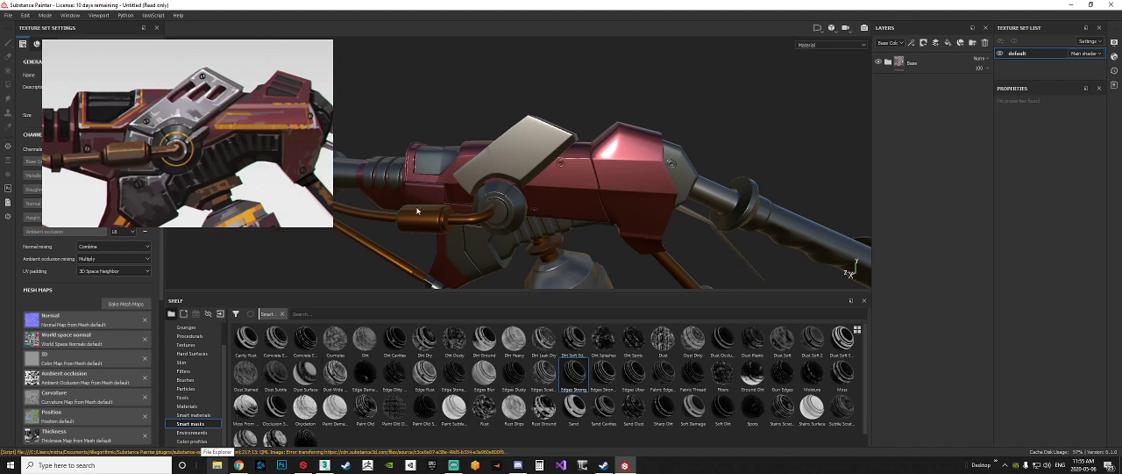
scroll(449, 220, "down", 5)
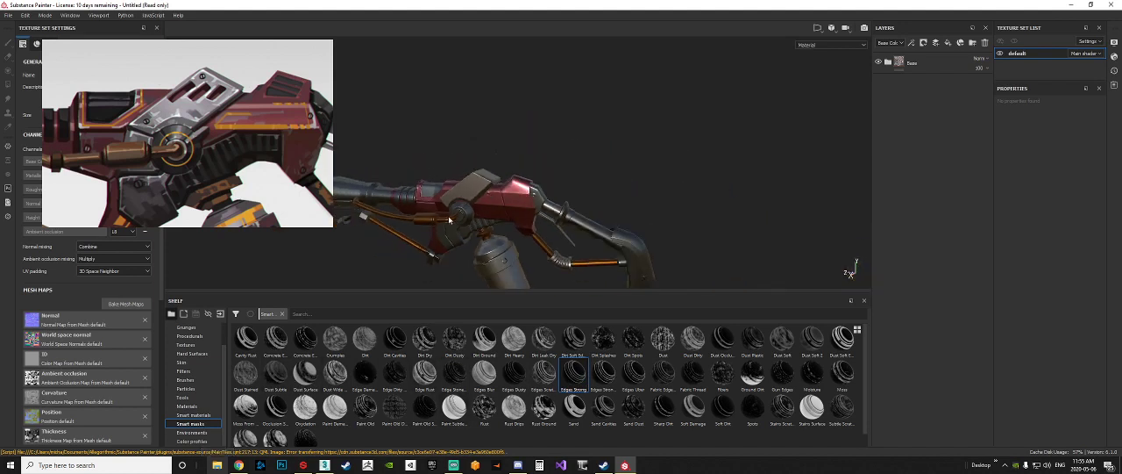
middle_click_drag(449, 220, 491, 221, "alt")
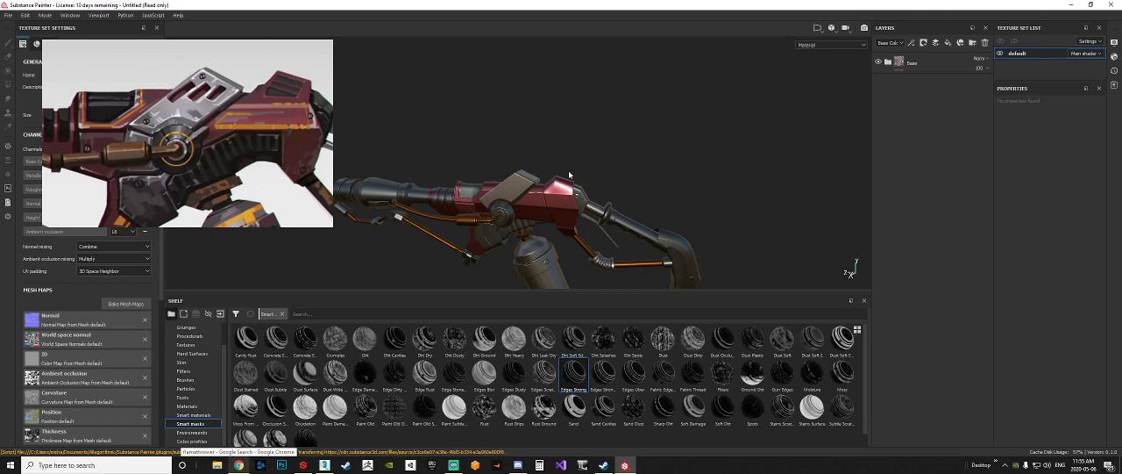
Step: Duplicate the red Base_Frame fill layer, move the copy above the Base folder and collapse the folder
left_click_drag(537, 168, 614, 158, "alt")
left_click(888, 62)
left_click(912, 146)
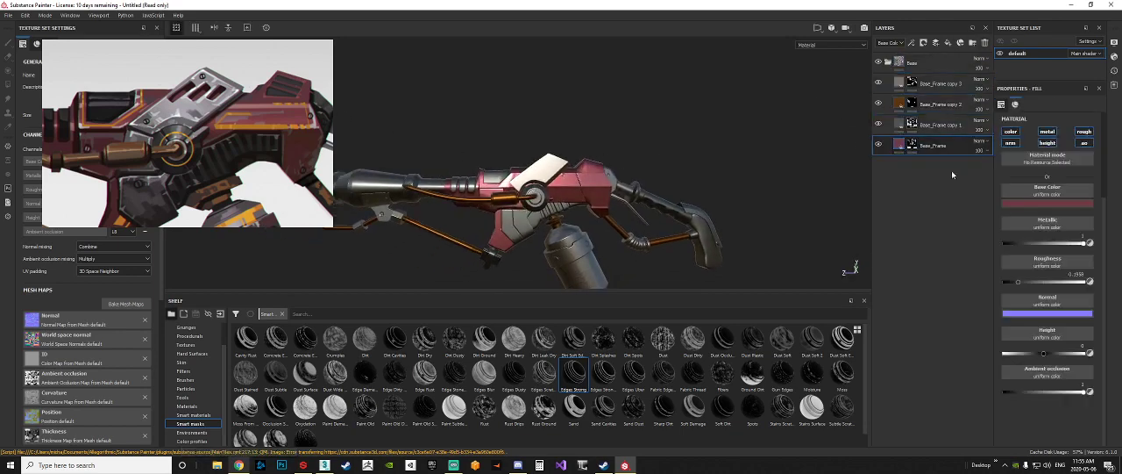
right_click(900, 147)
left_click(946, 240)
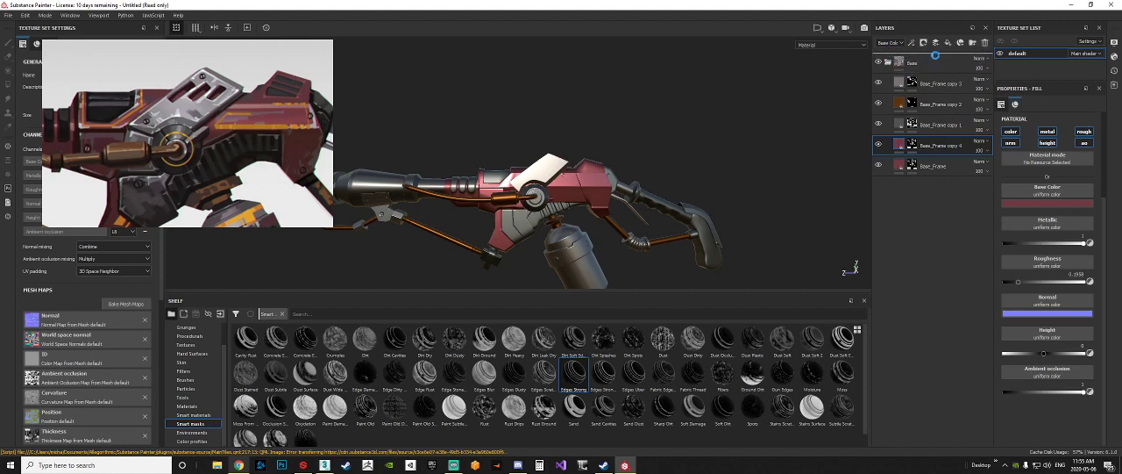
left_click_drag(940, 146, 935, 55)
left_click(888, 85)
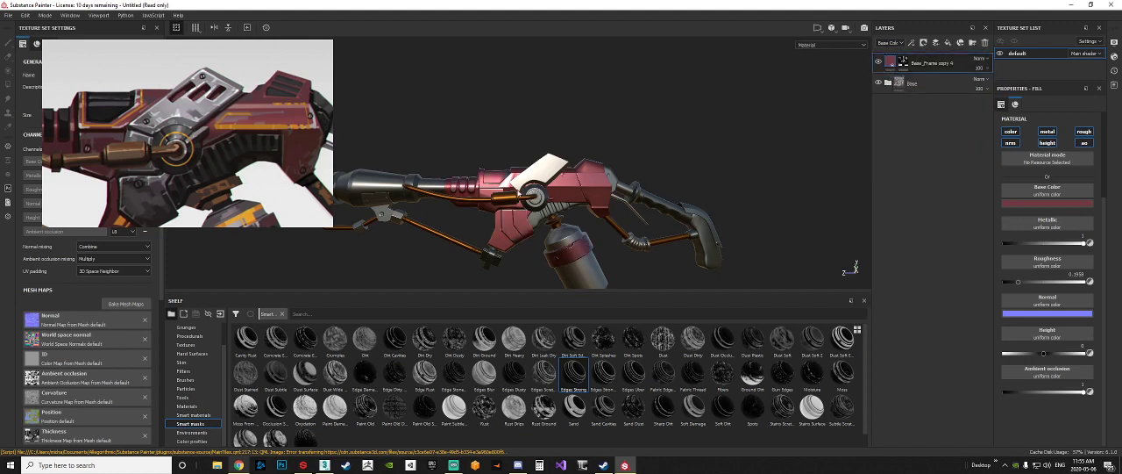
Step: Replace the mask of the copied red layer with a black mask
right_click(905, 61)
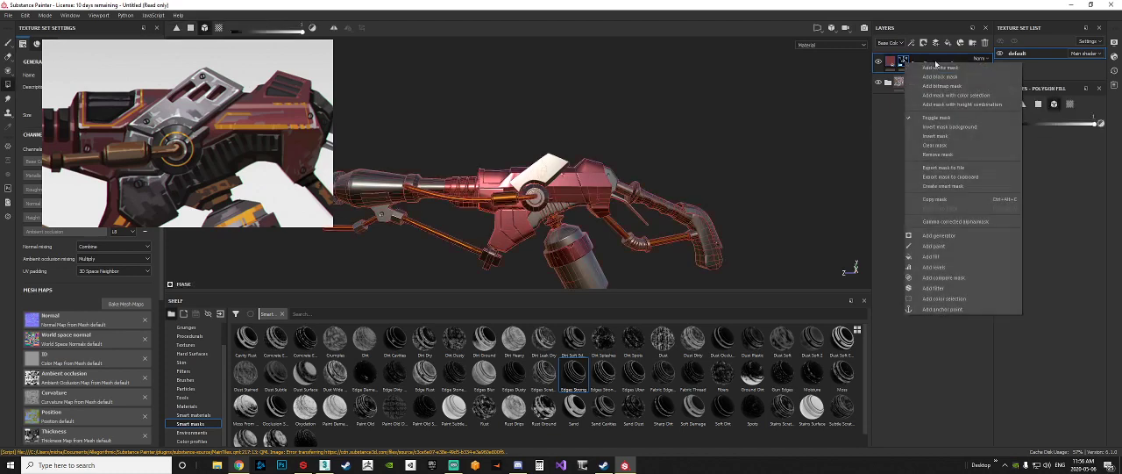
left_click(944, 77)
left_click(891, 61)
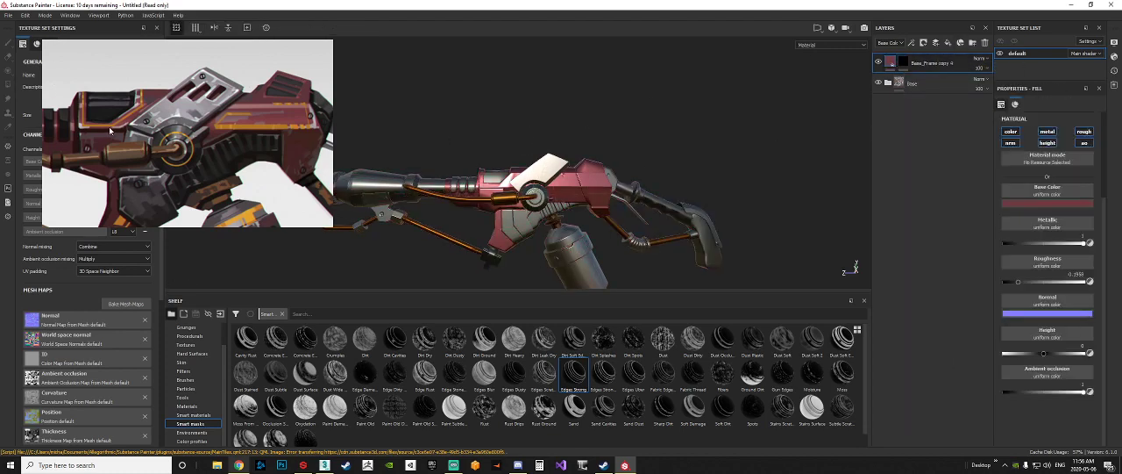
Step: Try a bright pink base color on the copied red layer and undo it
scroll(507, 193, "up", 6)
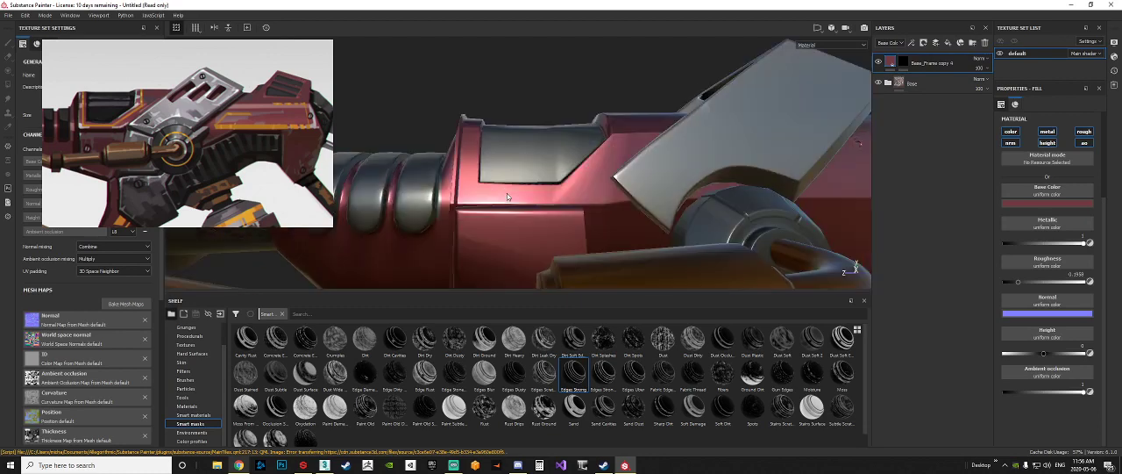
left_click_drag(572, 168, 1100, 217, "alt")
left_click(1042, 205)
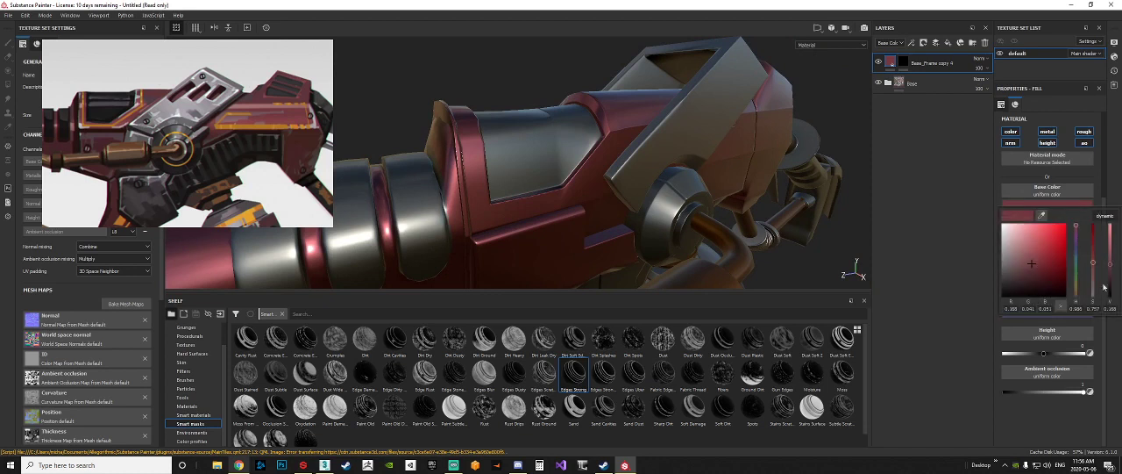
left_click_drag(1112, 264, 1111, 224)
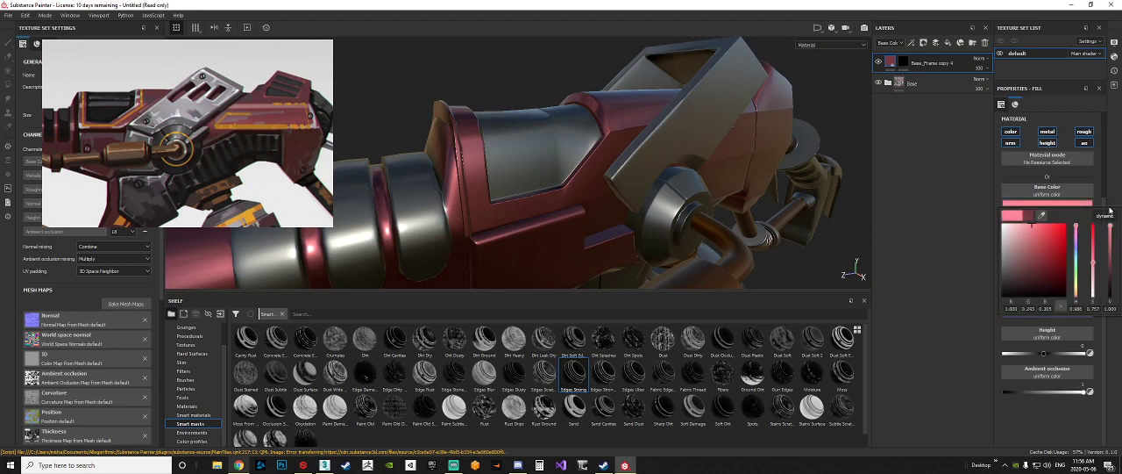
key("ctrl+z")
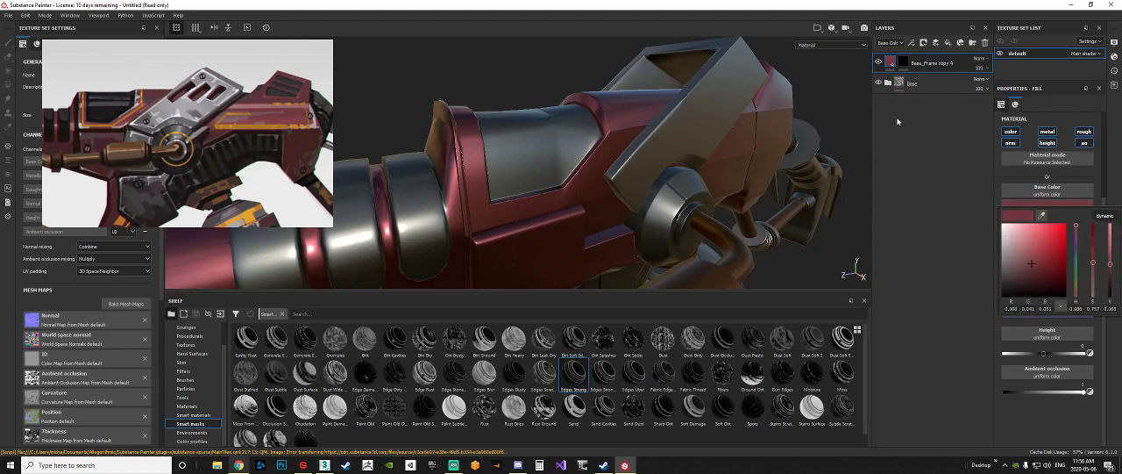
Step: Give the copied red layer a white mask and lighten its base color to a pale red
right_click(907, 73)
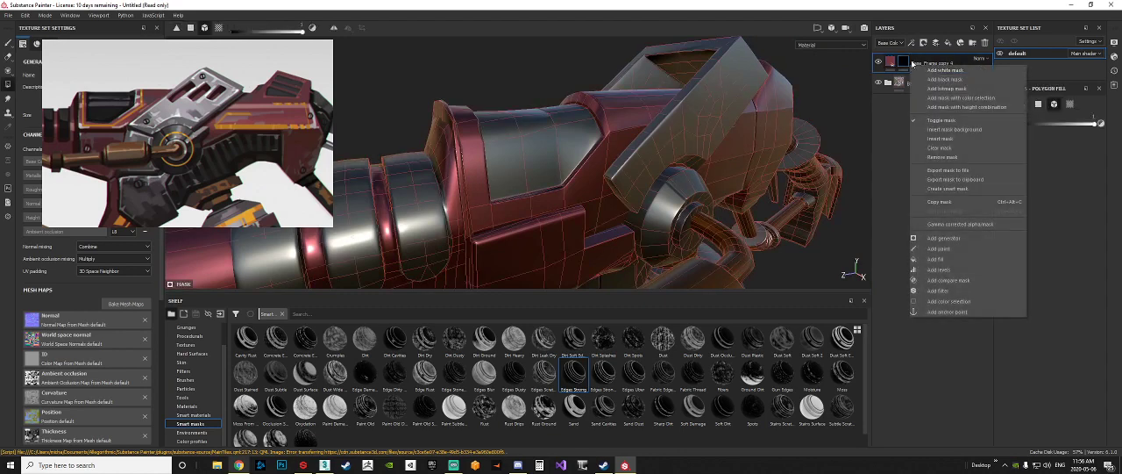
left_click(911, 65)
right_click(905, 64)
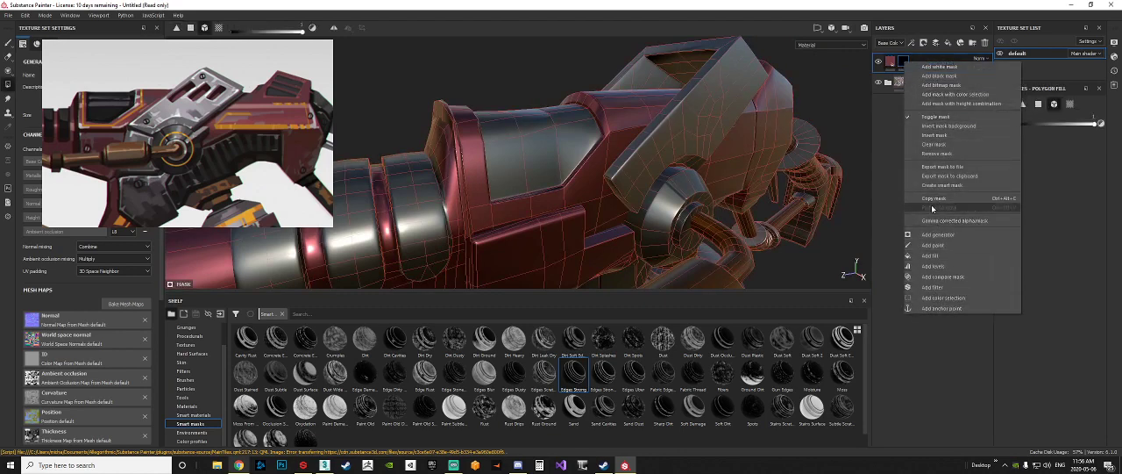
left_click(939, 67)
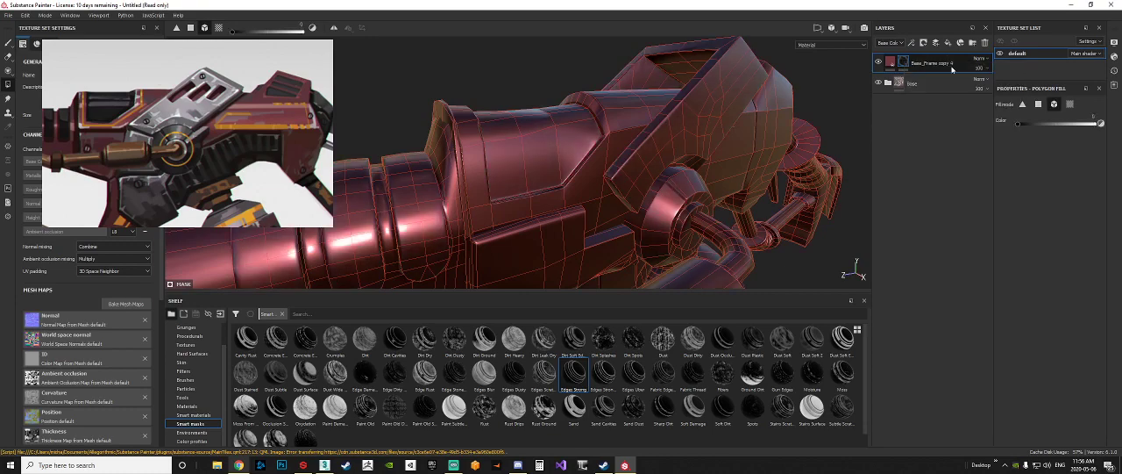
left_click_drag(682, 138, 868, 185, "alt")
left_click(895, 65)
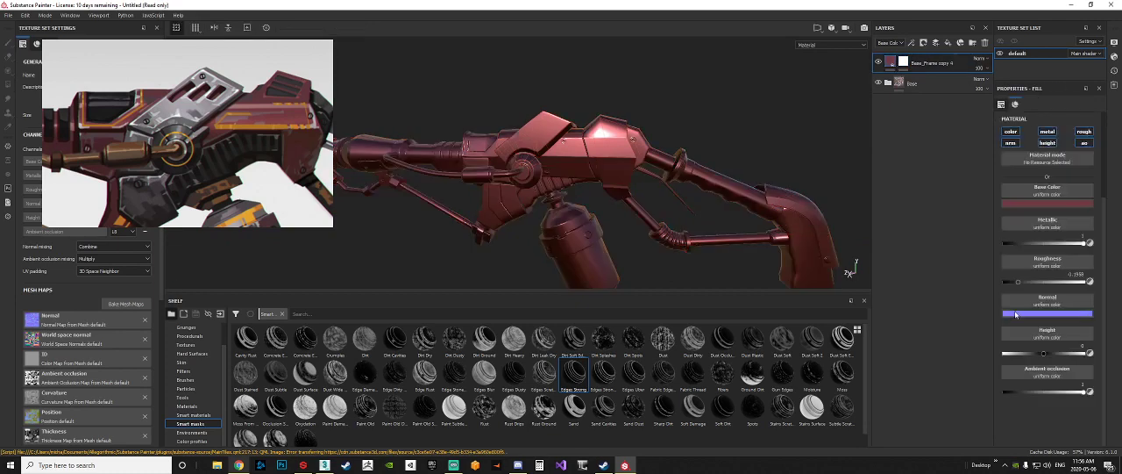
left_click(1017, 207)
mouse_move(1116, 263)
left_mouse_down()
mouse_move(1115, 242)
mouse_move(1096, 272)
left_mouse_up()
Step: Reset the lightened layer's mask to black so it is hidden across the whole weapon
left_click_drag(679, 166, 701, 160, "alt")
right_click(905, 62)
left_click(956, 179)
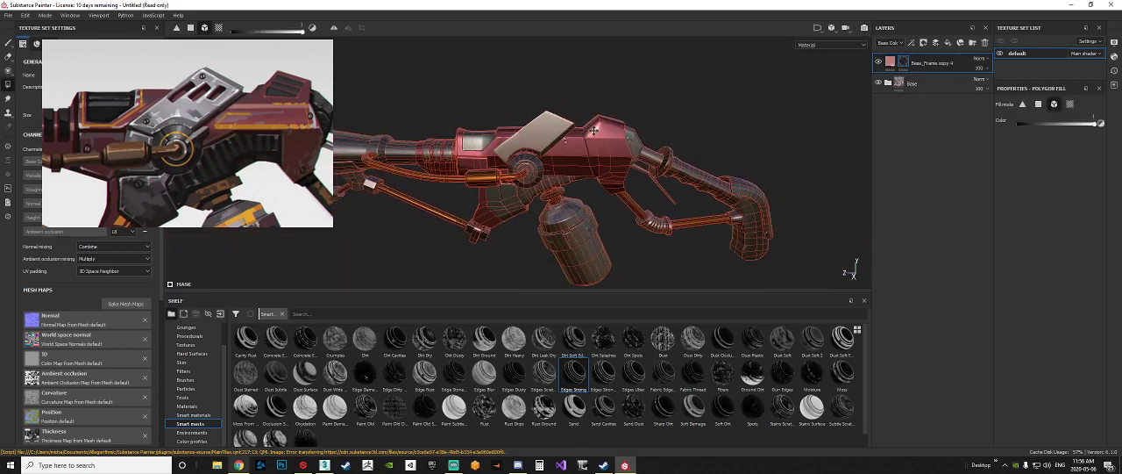
Step: Apply the Edges Strong Scratched smart mask to the pale red layer above the Base folder
scroll(474, 138, "up", 3)
scroll(473, 139, "up", 2)
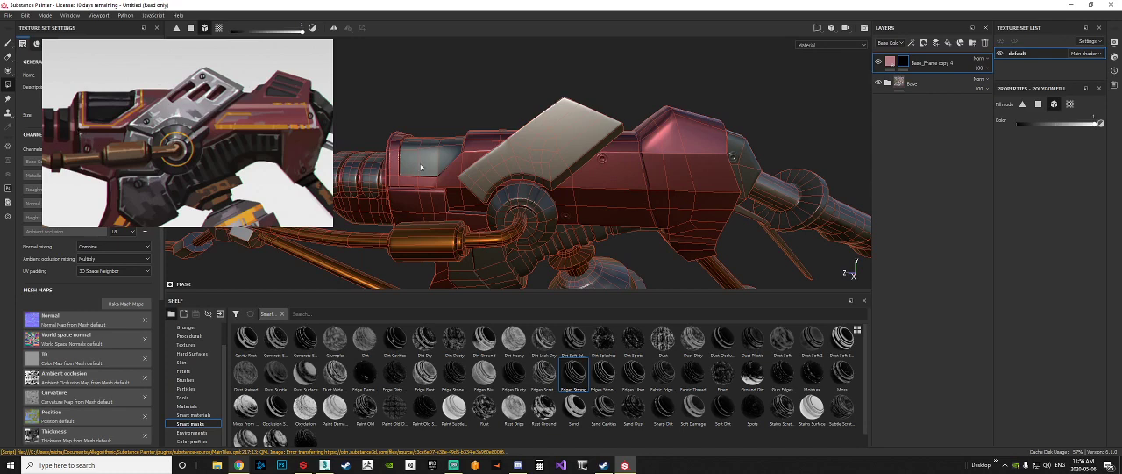
mouse_move(453, 190)
left_mouse_down("alt")
mouse_move(421, 195)
mouse_move(449, 193)
left_mouse_up("alt")
right_click_drag(421, 188, 446, 172, "alt")
mouse_move(445, 172)
left_mouse_down("alt")
mouse_move(428, 167)
mouse_move(440, 175)
left_mouse_up("alt")
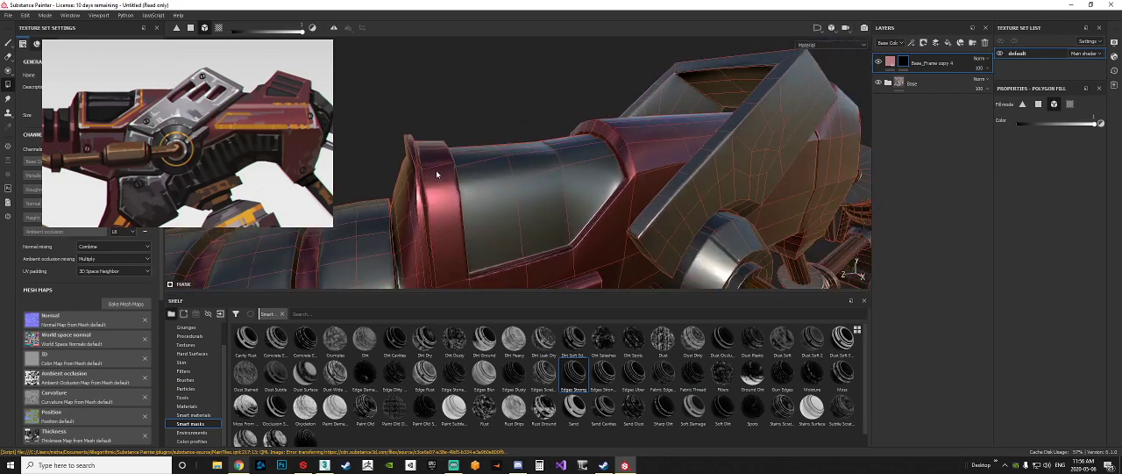
right_click_drag(440, 175, 501, 183, "alt")
left_click_drag(501, 182, 570, 193, "alt")
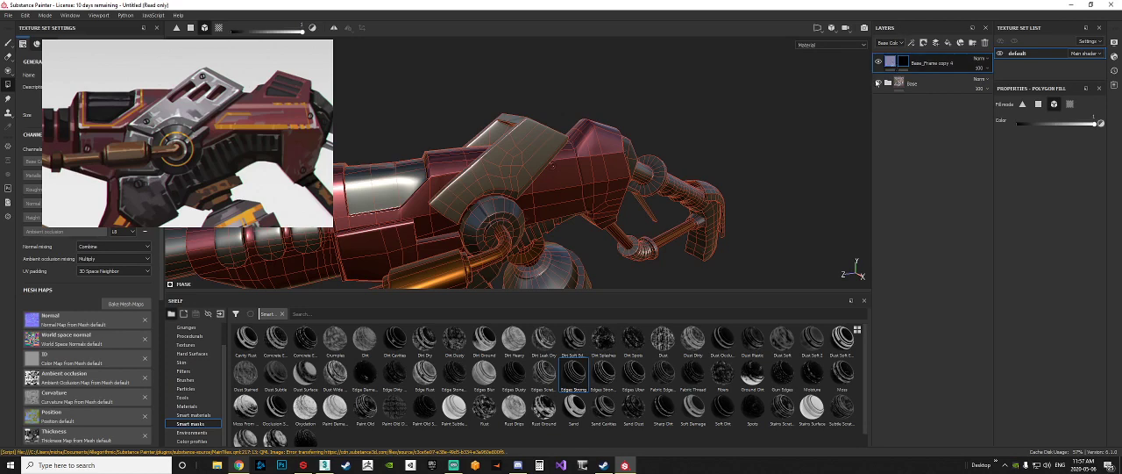
mouse_move(576, 373)
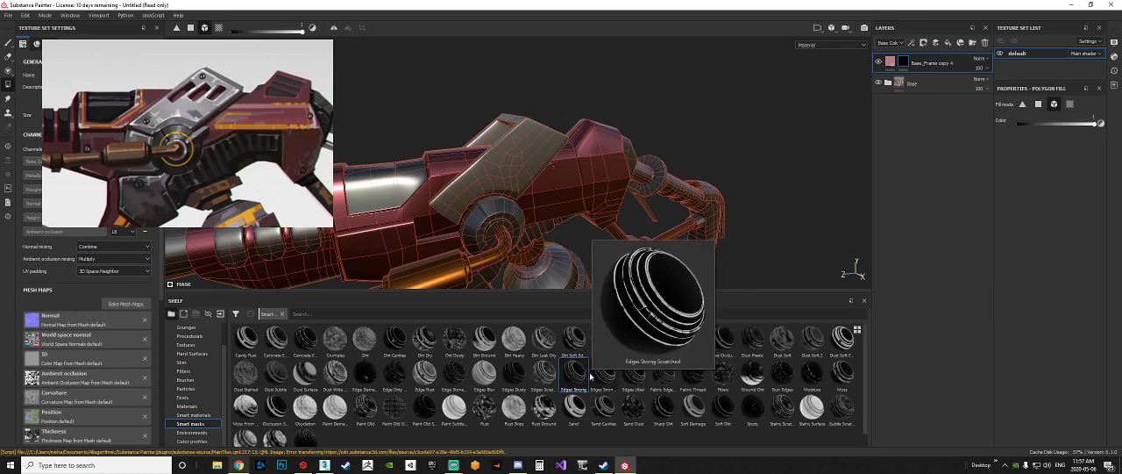
left_click_drag(592, 377, 930, 66)
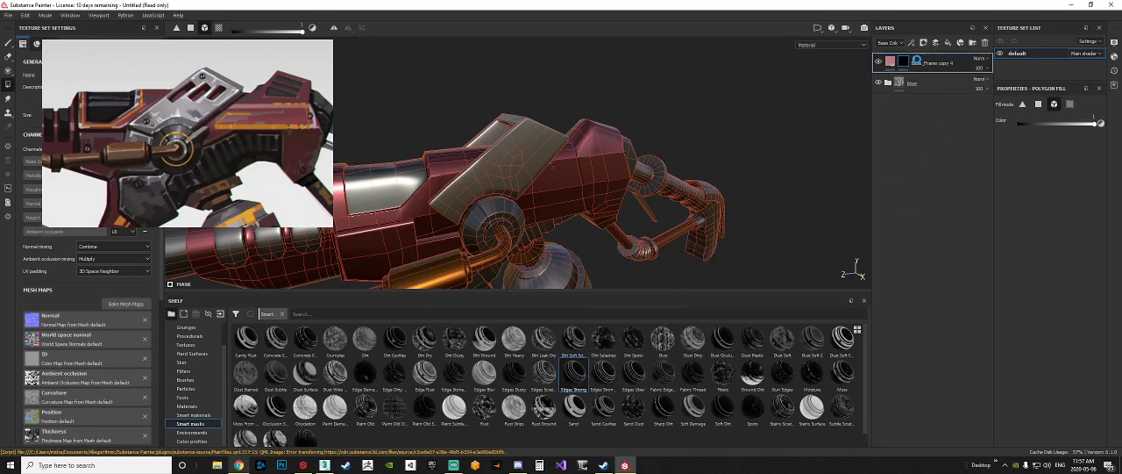
Step: Examine the edge wear up close on the barrel, igniter, connecting rods and main body
left_click_drag(652, 221, 443, 207, "alt")
middle_click_drag(469, 140, 822, 168, "alt")
left_click_drag(543, 232, 461, 258, "alt")
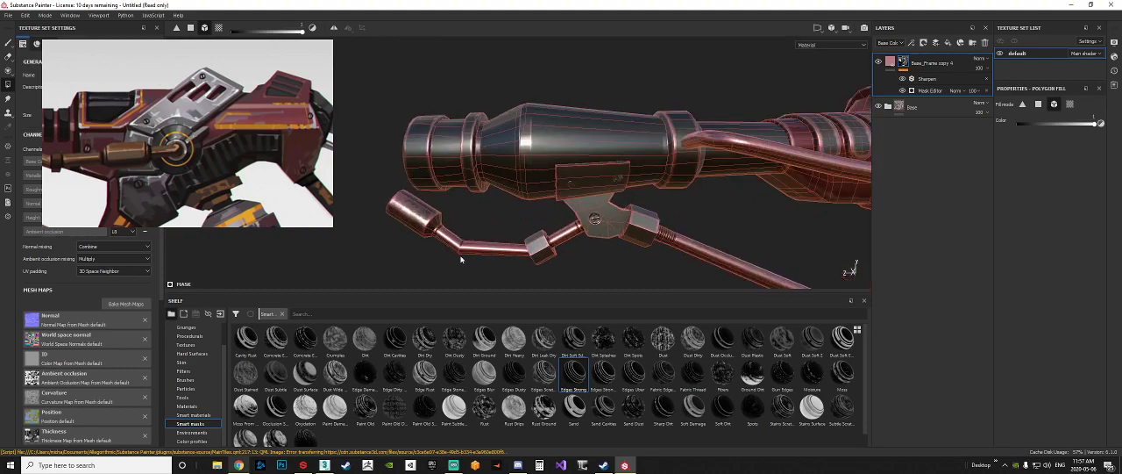
right_click_drag(462, 257, 441, 220, "alt")
middle_click_drag(441, 220, 536, 215, "alt")
left_click_drag(537, 216, 476, 181, "alt")
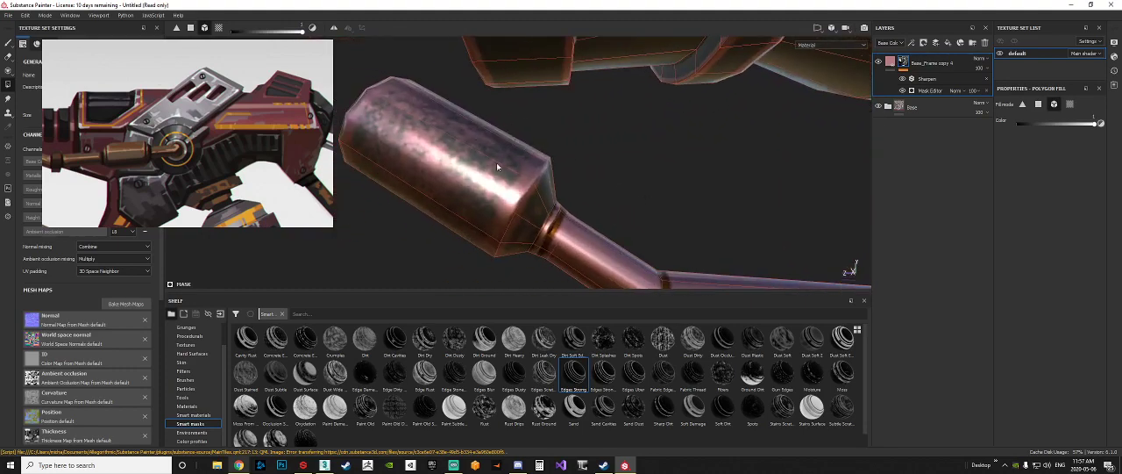
right_click_drag(538, 195, 572, 185, "alt")
left_click_drag(724, 175, 692, 172, "alt")
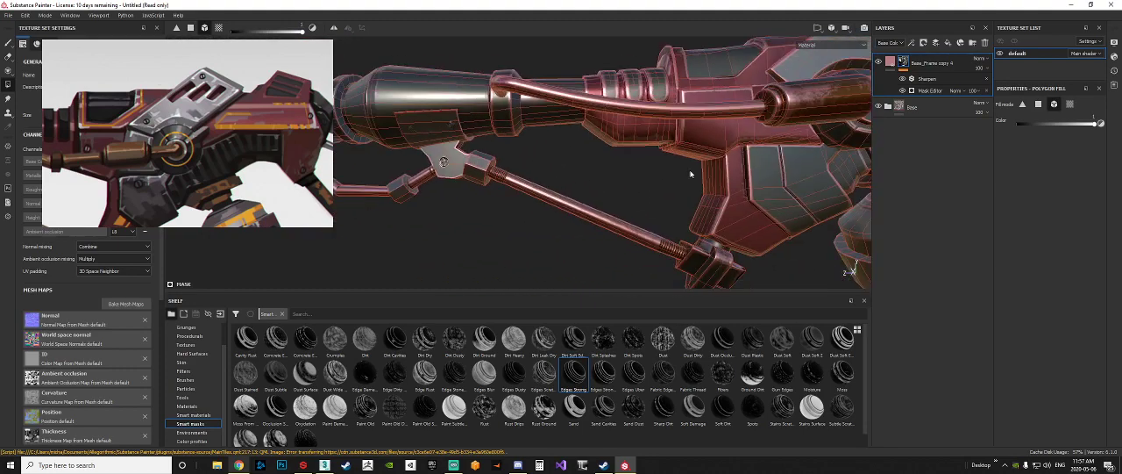
right_click_drag(692, 173, 708, 171, "alt")
middle_click_drag(708, 171, 650, 184, "alt")
right_click_drag(650, 184, 562, 146, "alt")
left_click_drag(585, 159, 563, 187, "alt")
left_click_drag(642, 175, 758, 110, "alt")
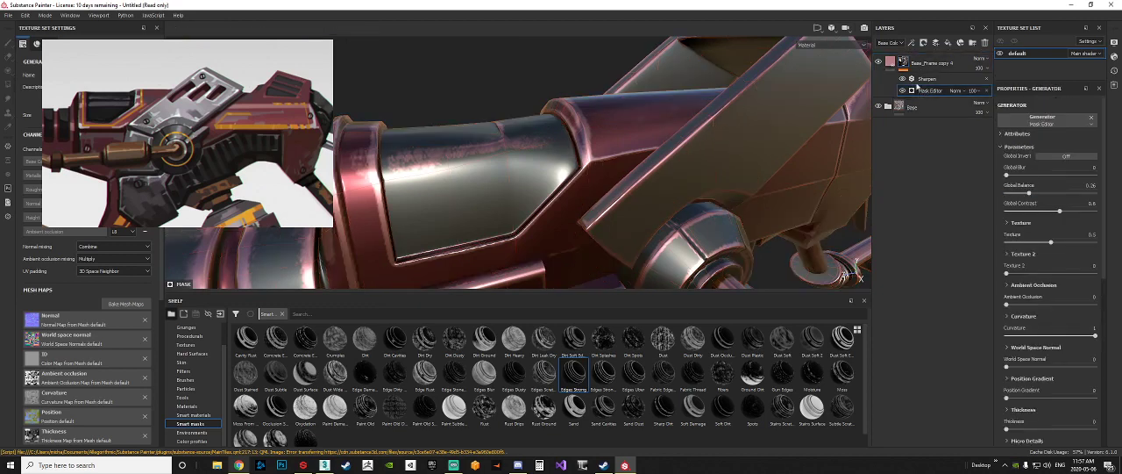
Step: Set the global balance of the edge-wear layer's Mask Editor generator to 0.5
left_click(906, 62)
mouse_move(910, 63)
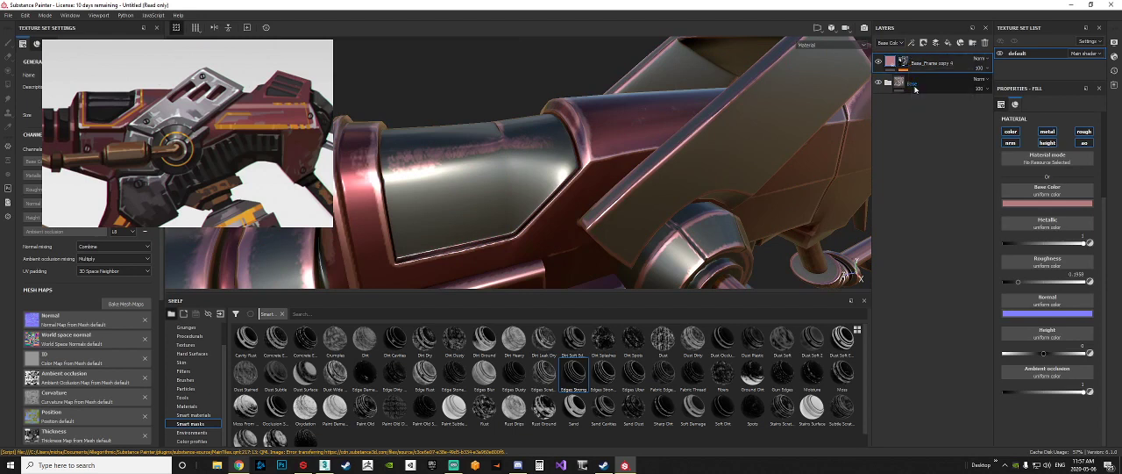
left_click(904, 64)
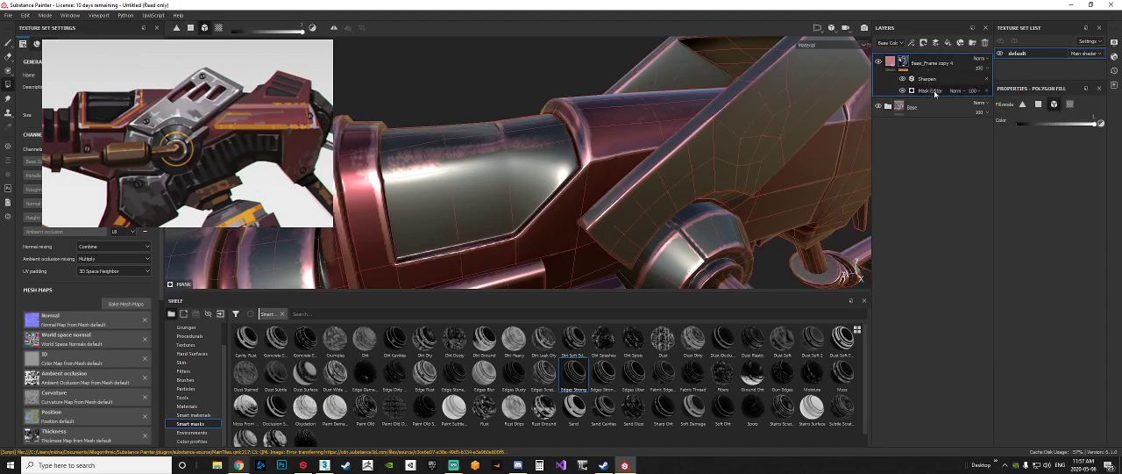
left_click(933, 92)
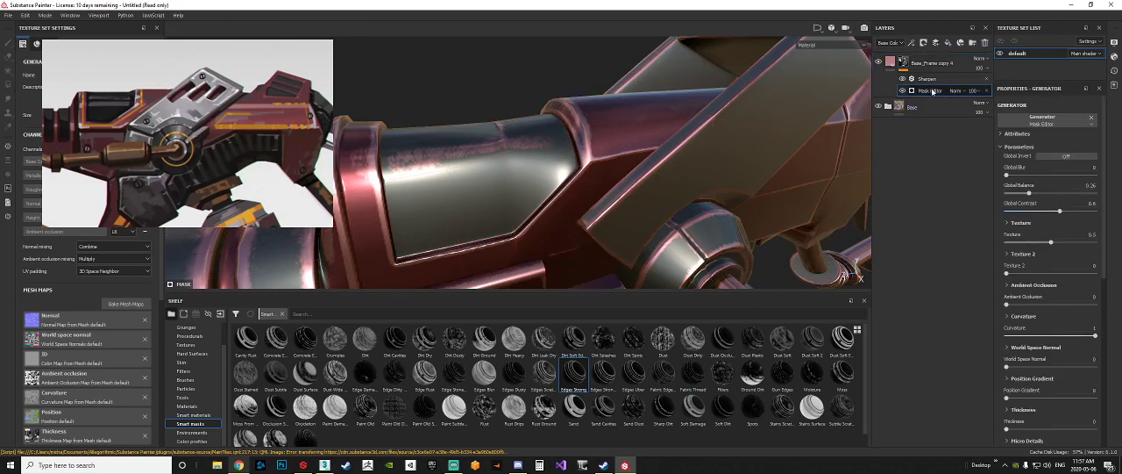
left_click_drag(1006, 175, 1060, 193)
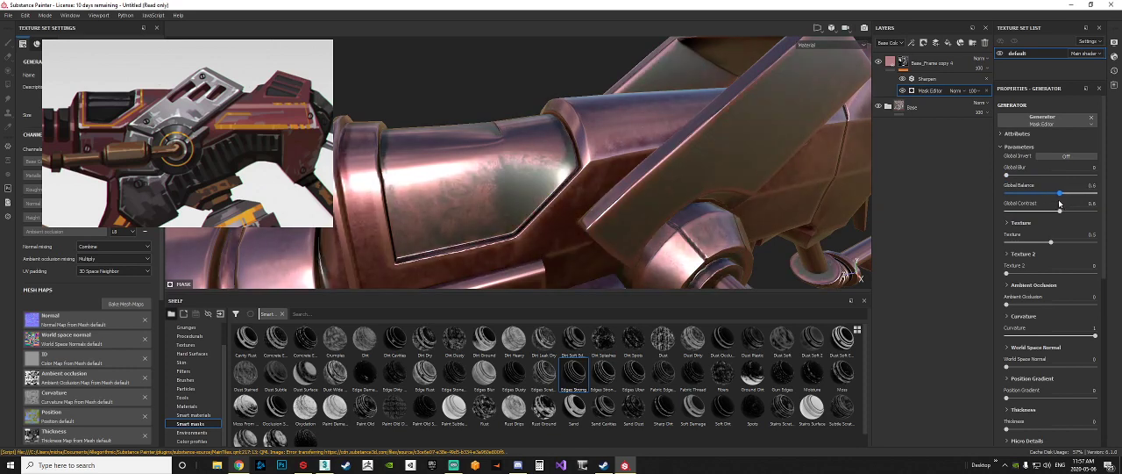
left_click_drag(1059, 193, 1051, 193)
Step: Inspect the body's surface wear and compare the model with the edge-wear layer hidden and shown
scroll(603, 162, "down", 8)
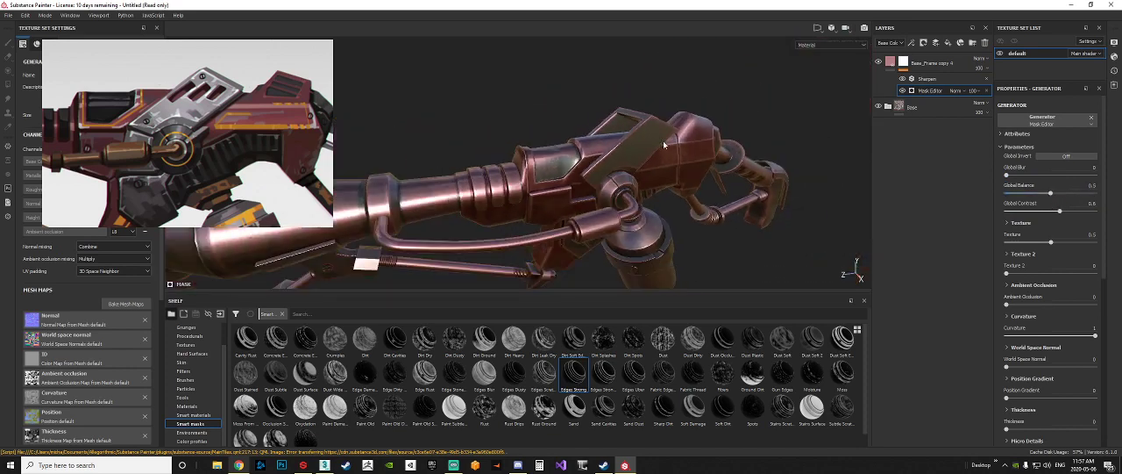
left_click_drag(601, 155, 651, 151, "alt")
scroll(651, 152, "up", 8)
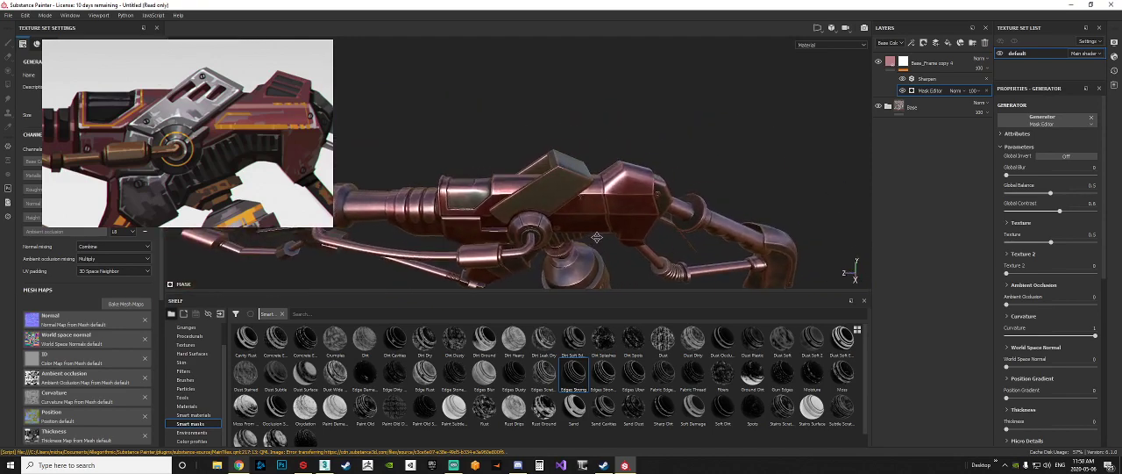
scroll(624, 190, "down", 8)
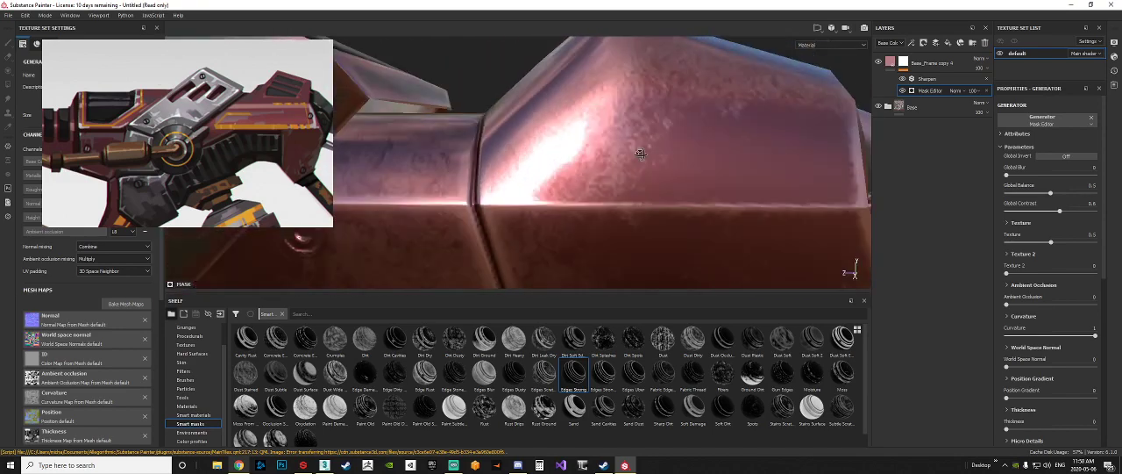
left_click(879, 62)
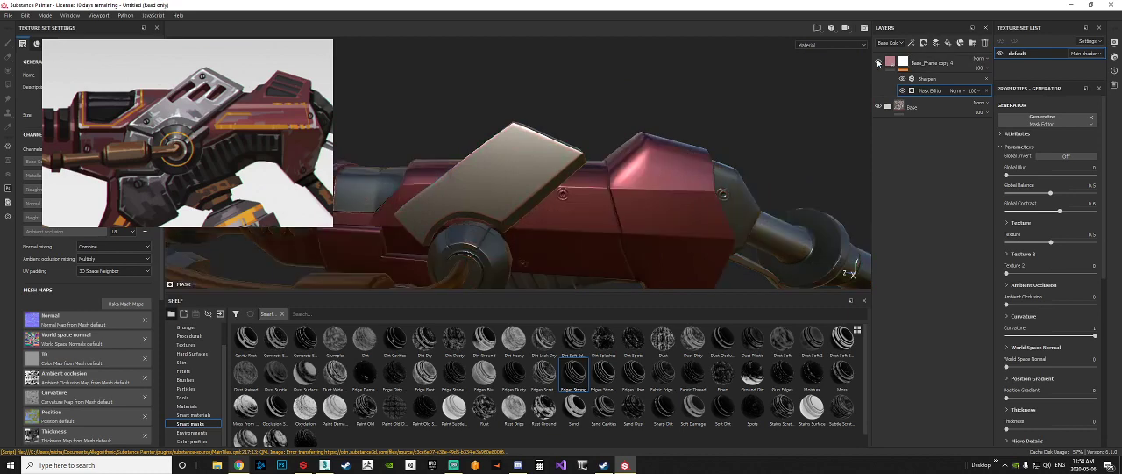
left_click(879, 62)
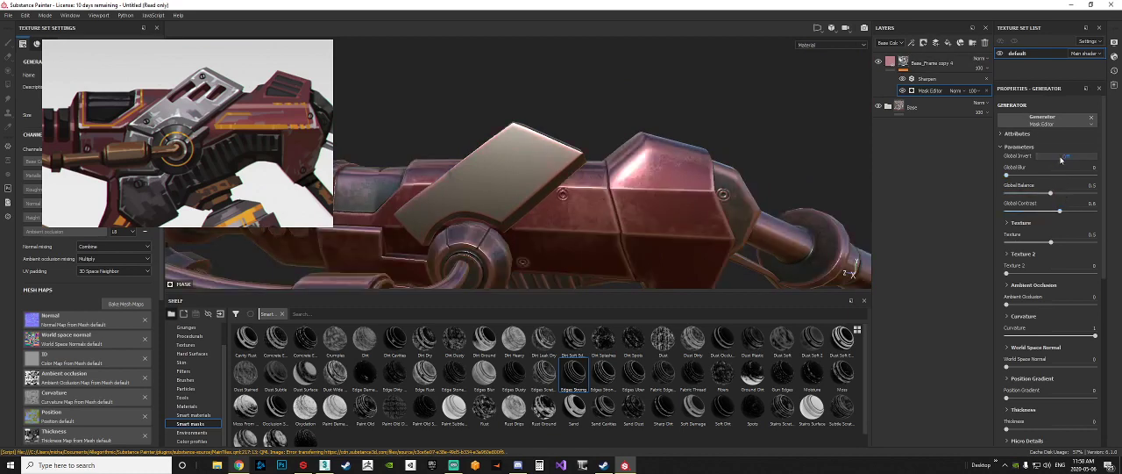
Step: Try inverting the edge-wear mask, set global balance to 0.79 and global contrast to 0.32, and turn the inversion off
left_click(1069, 158)
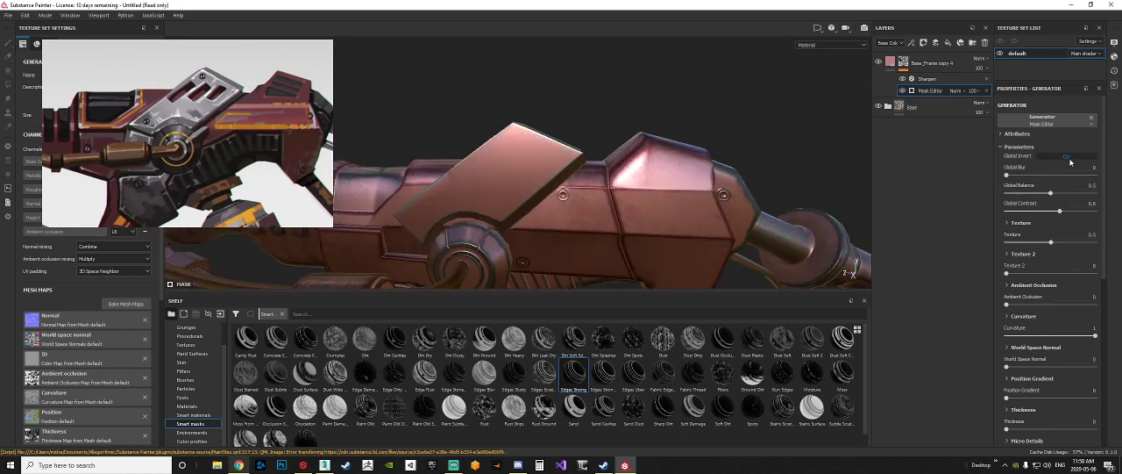
scroll(658, 172, "down", 5)
left_click_drag(1059, 212, 1076, 197)
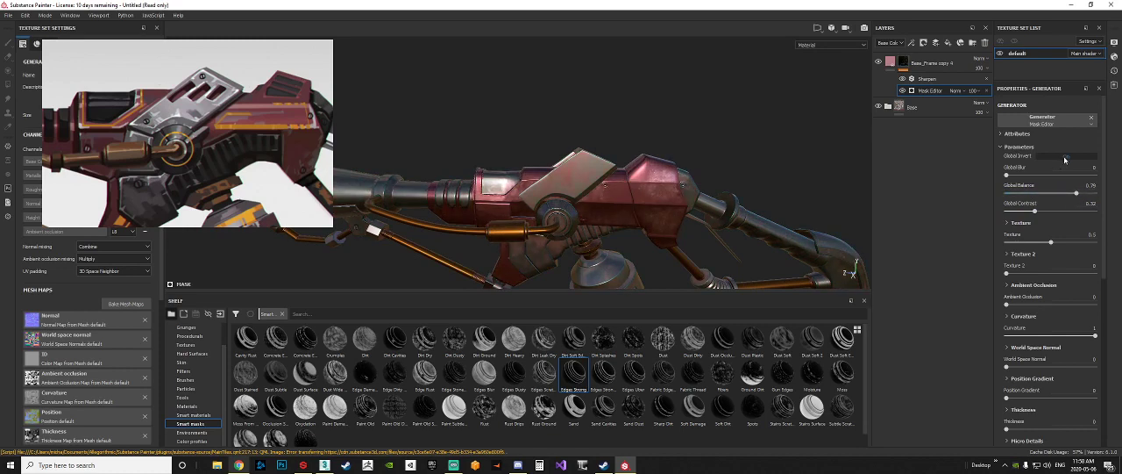
left_click(1066, 157)
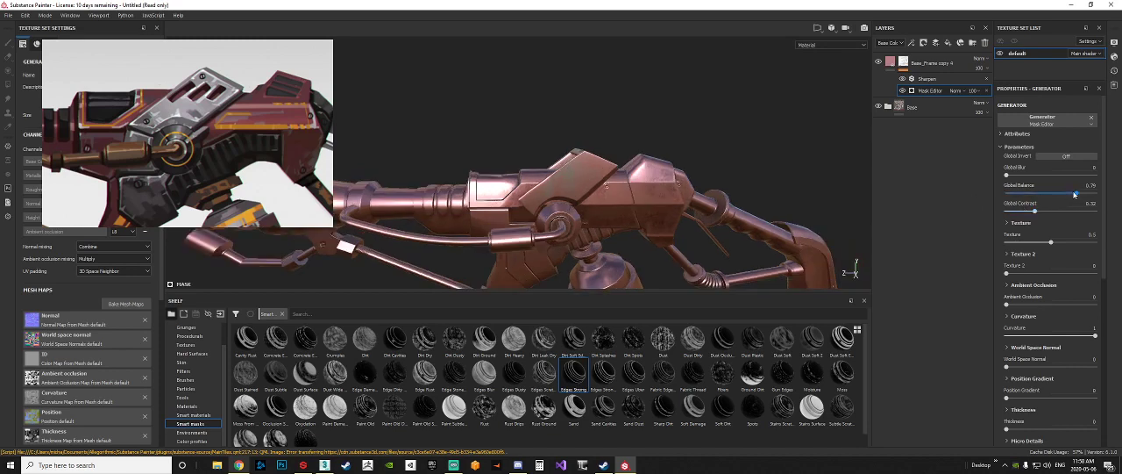
Step: Set the Mask Editor generator's global balance to 0.26 for the edge-wear layer
left_click_drag(1075, 194, 1033, 192)
scroll(659, 184, "up", 5)
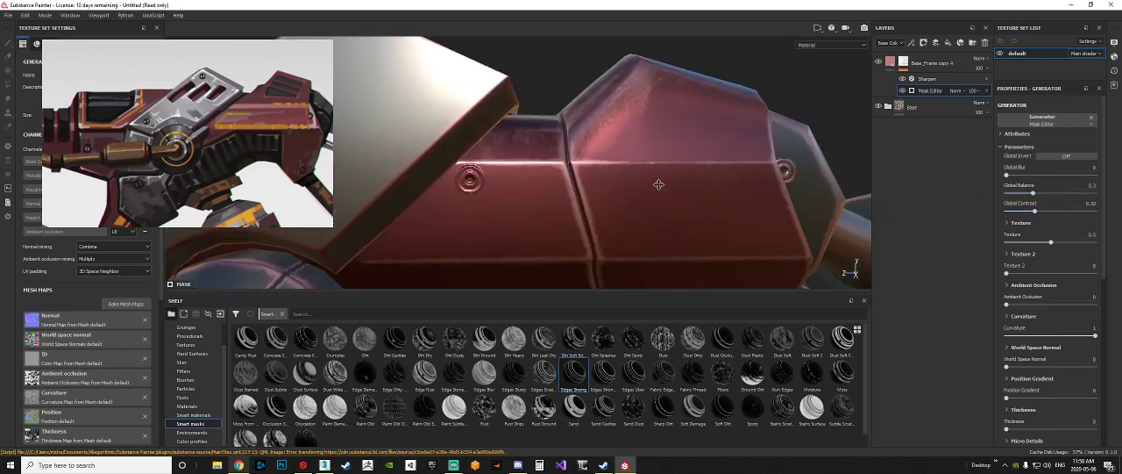
left_click_drag(659, 185, 756, 216, "alt")
left_click_drag(1033, 193, 1028, 194)
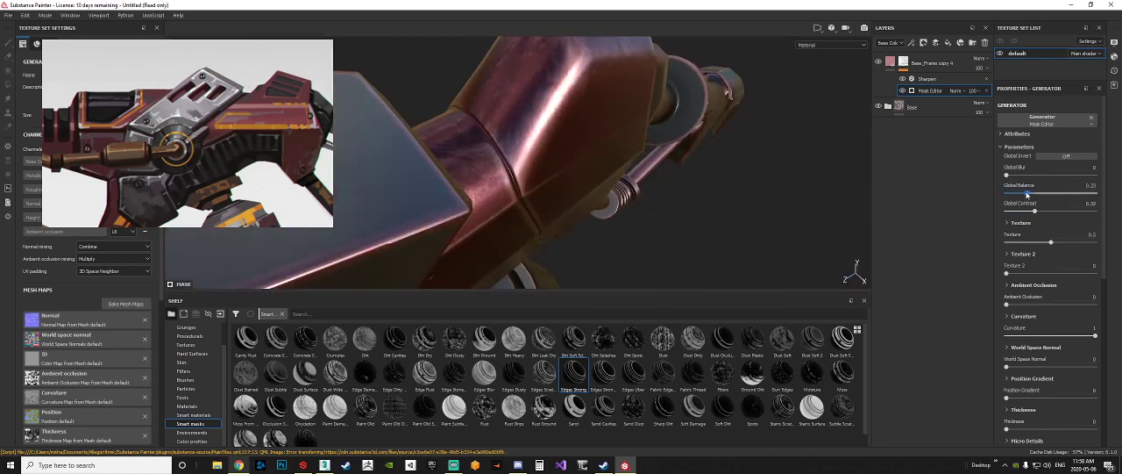
left_click_drag(614, 131, 536, 176, "alt")
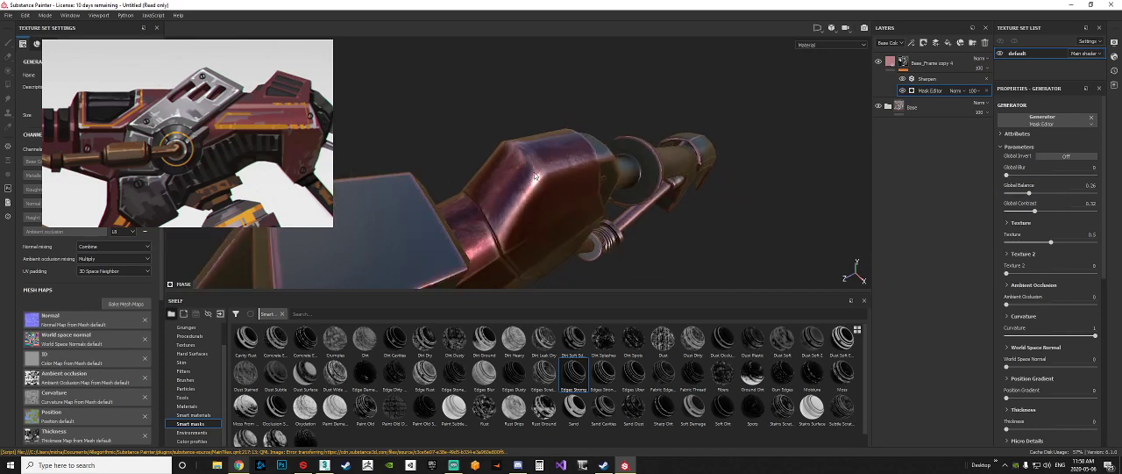
left_click_drag(593, 232, 484, 210, "alt")
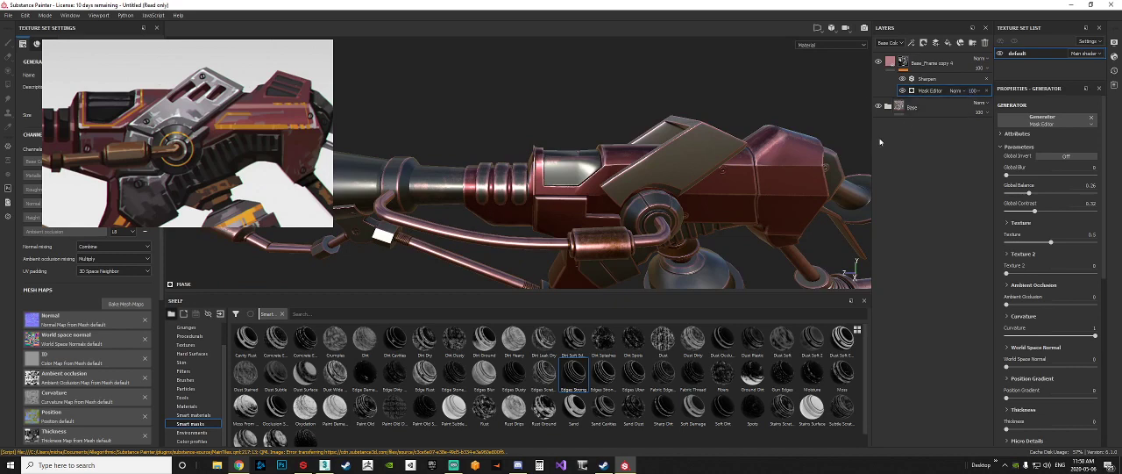
Step: Set the generator's ambient occlusion to 0.62 and thickness to 0.44, checking the wear on the body
left_click_drag(787, 86, 616, 132, "alt")
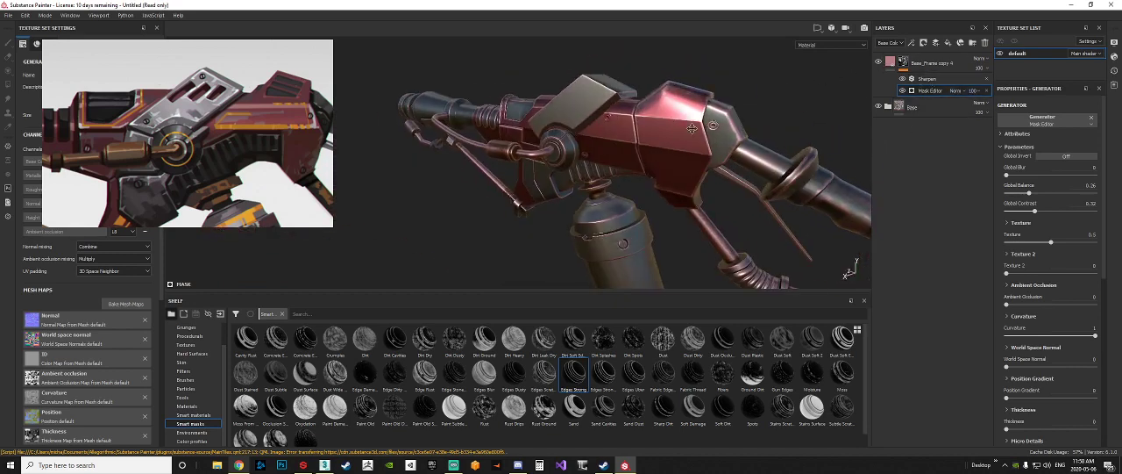
scroll(617, 132, "up", 3)
right_click_drag(616, 133, 1098, 134, "alt")
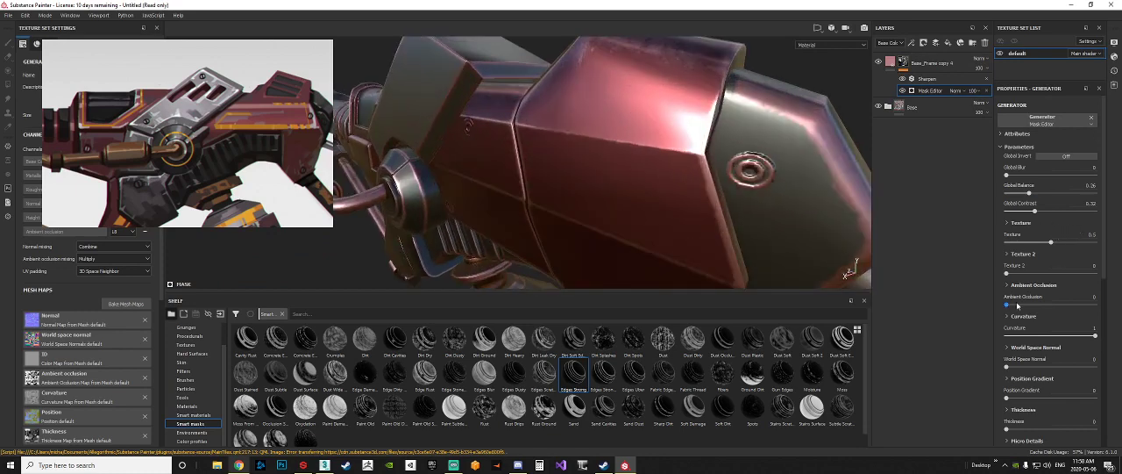
left_click_drag(1007, 305, 1064, 309)
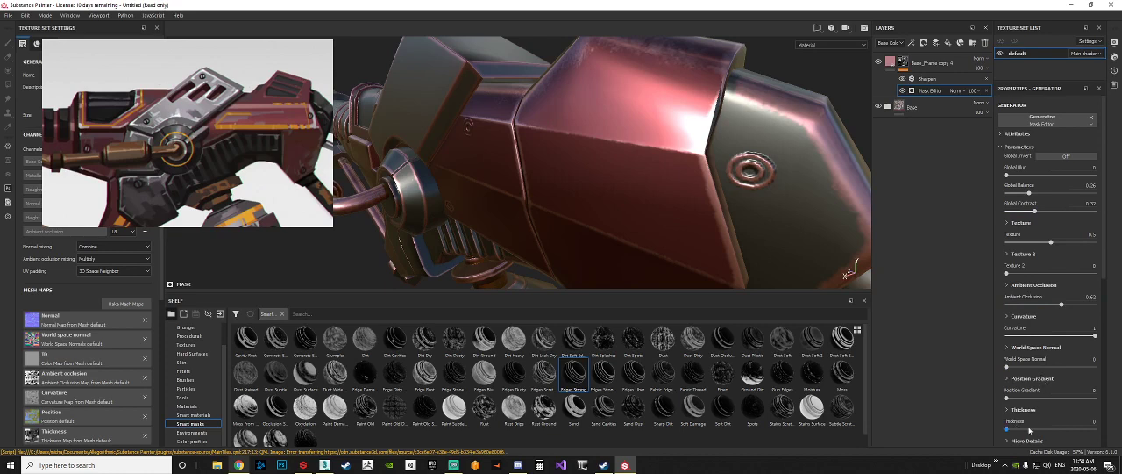
mouse_move(1030, 429)
left_mouse_down()
mouse_move(1053, 429)
mouse_move(1045, 420)
left_mouse_up()
left_click_drag(566, 178, 635, 168, "alt")
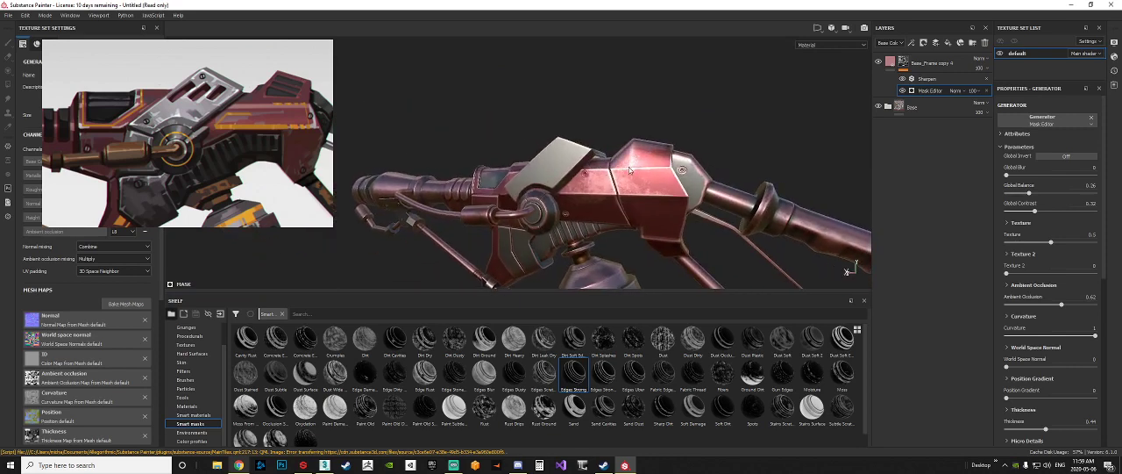
left_click_drag(630, 170, 735, 131, "alt")
Step: Add a Paint effect above the Sharpen filter in the edge-wear layer's mask
left_click(929, 83)
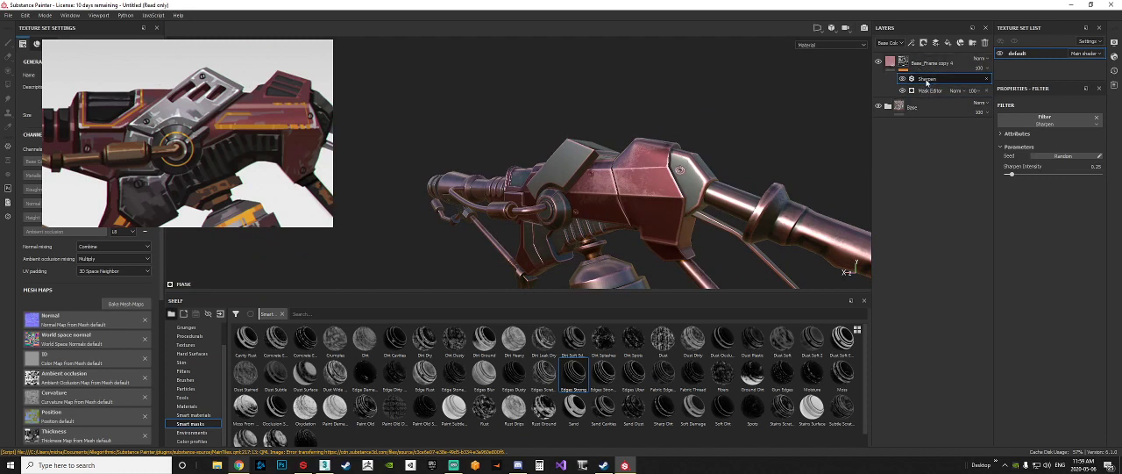
right_click(932, 82)
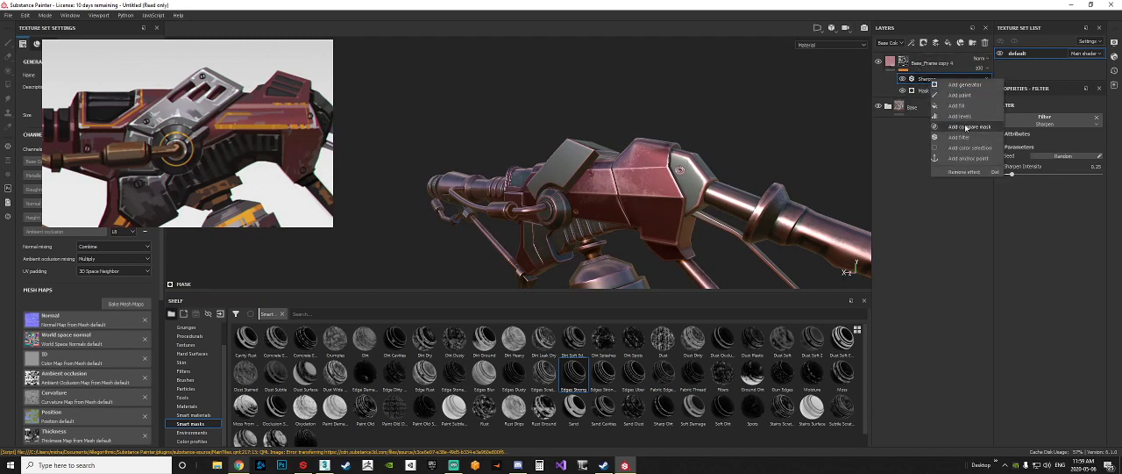
left_click(965, 96)
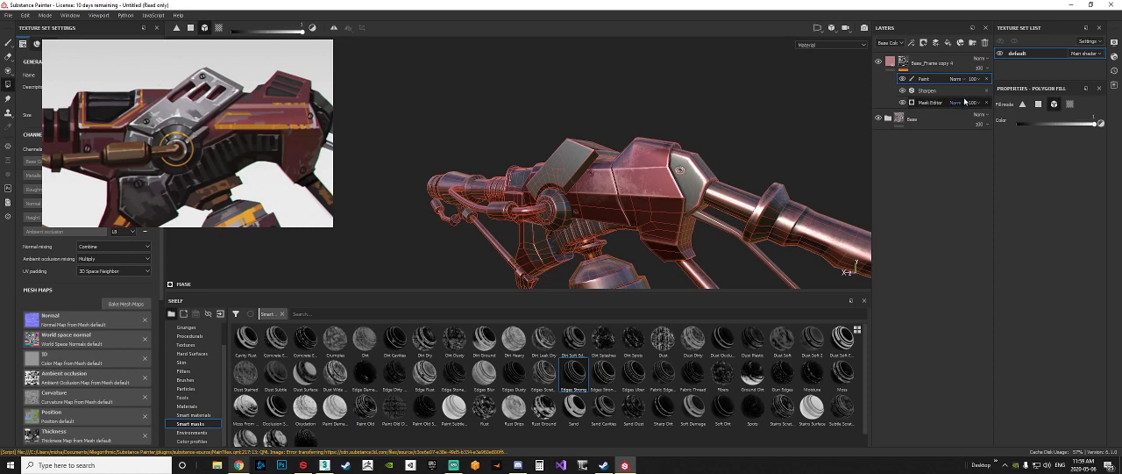
double_click(928, 80)
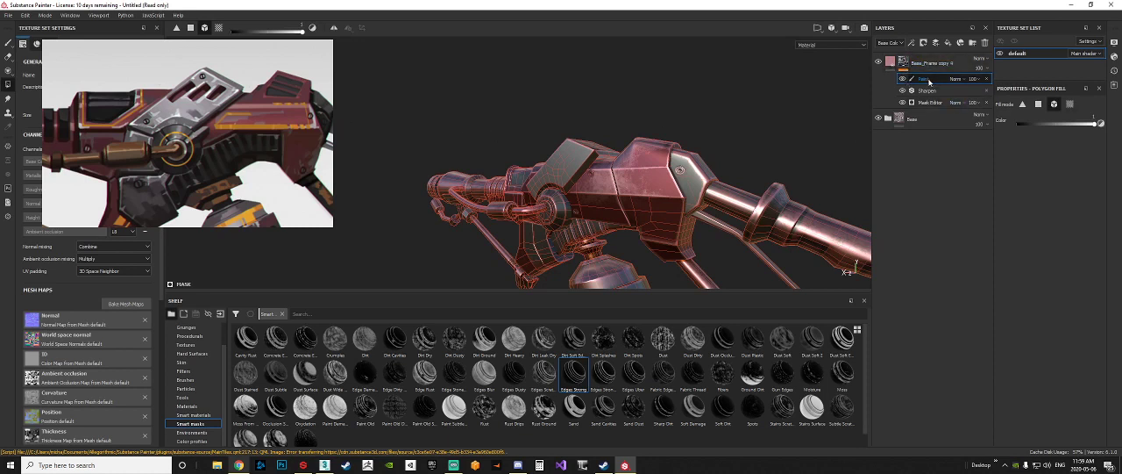
key("Return")
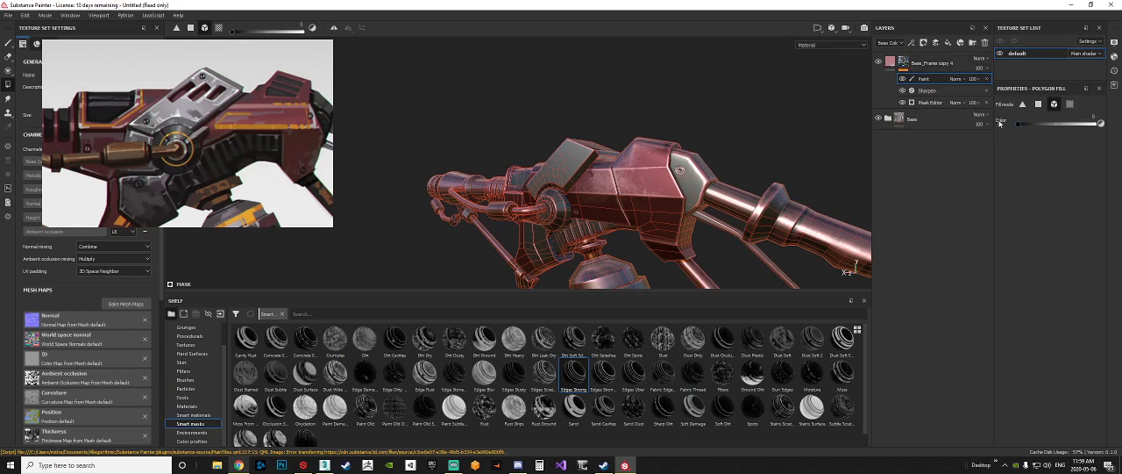
Step: Mask the edge wear off the rear tube, grip and lower rear rod using mesh-mode polygon fill in black
left_click_drag(711, 209, 658, 226, "alt")
right_click_drag(657, 227, 896, 233, "alt")
left_click_drag(896, 232, 711, 234, "alt")
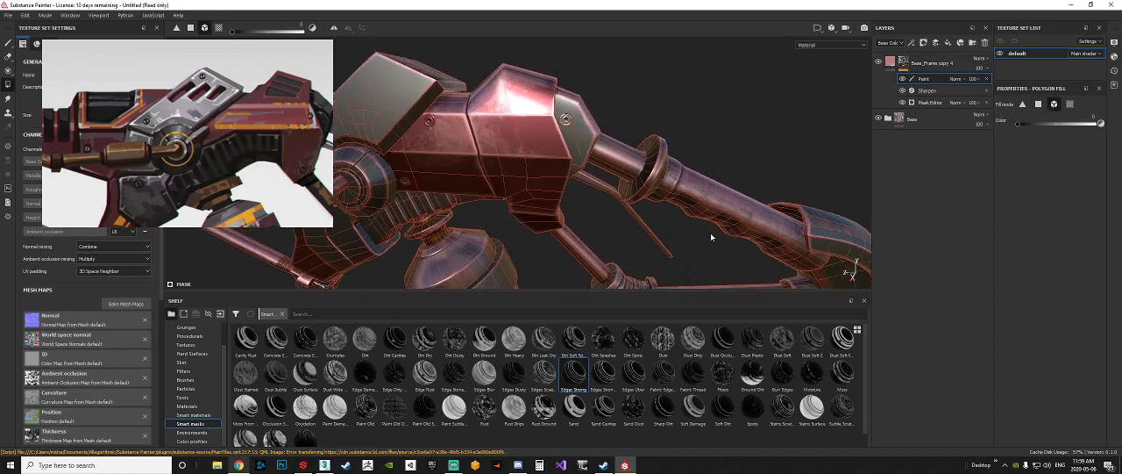
left_click(689, 209)
middle_click_drag(689, 209, 589, 144, "alt")
left_click_drag(787, 195, 491, 197)
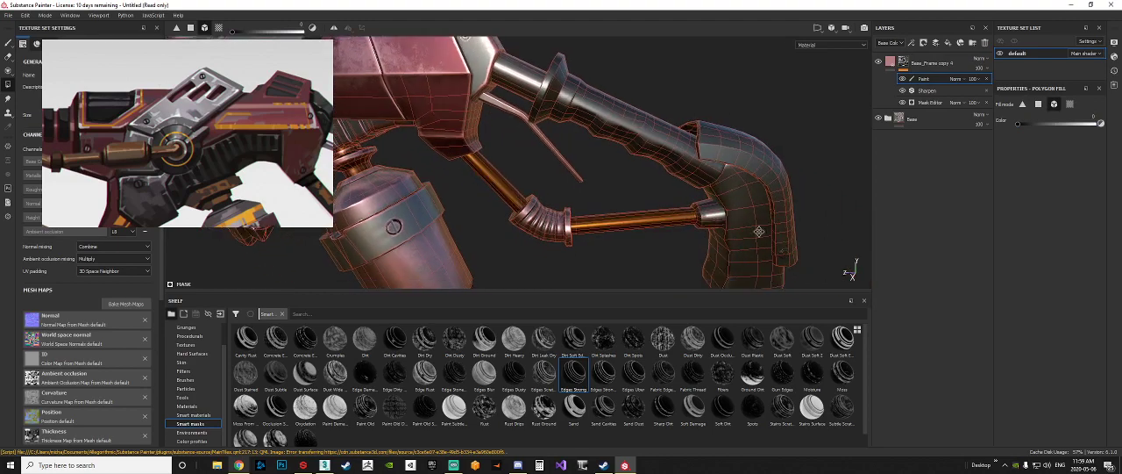
Step: Mask the edge wear off the fuel canister and the long rod beneath the barrel with black mesh fills
right_click_drag(491, 197, 478, 217, "alt")
middle_click_drag(478, 218, 696, 213, "alt")
left_click_drag(711, 265, 605, 162)
middle_click_drag(508, 222, 603, 222, "alt")
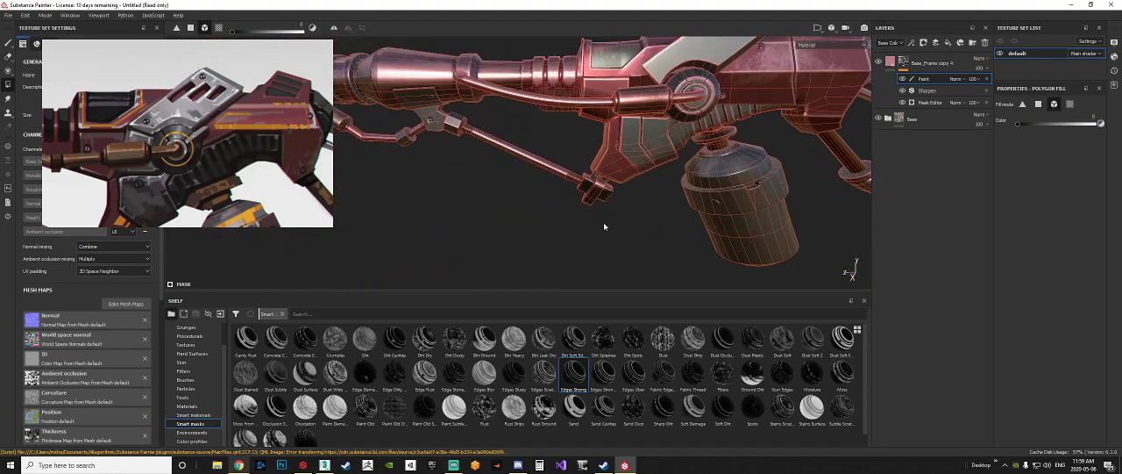
left_click(593, 190)
left_click(557, 170)
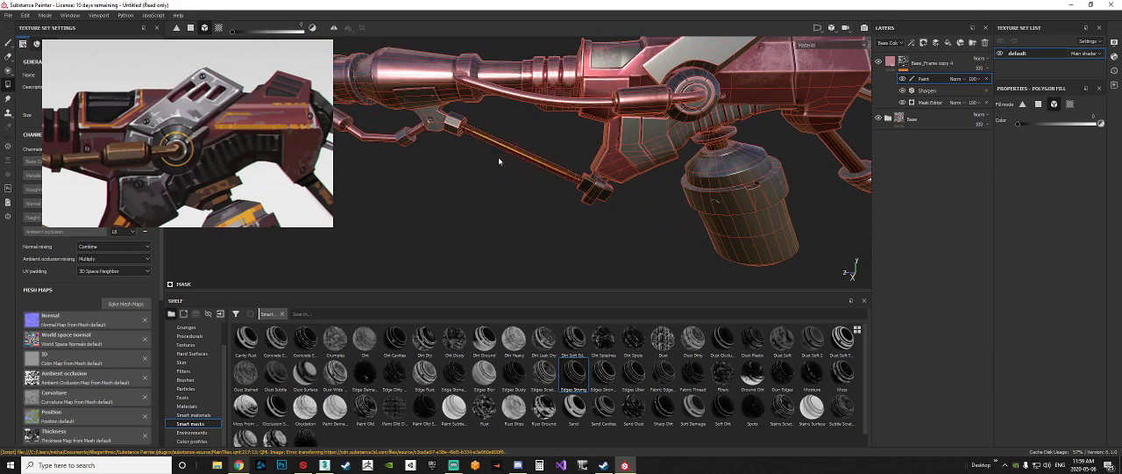
Step: Mask the edge wear off the barrel, the igniter rods and the curved copper pipe with its cylinder
middle_click_drag(464, 170, 575, 207, "alt")
left_click_drag(575, 208, 504, 136)
left_click_drag(443, 37, 513, 139)
left_click(654, 139)
middle_click_drag(775, 161, 647, 168, "alt")
left_click(629, 158)
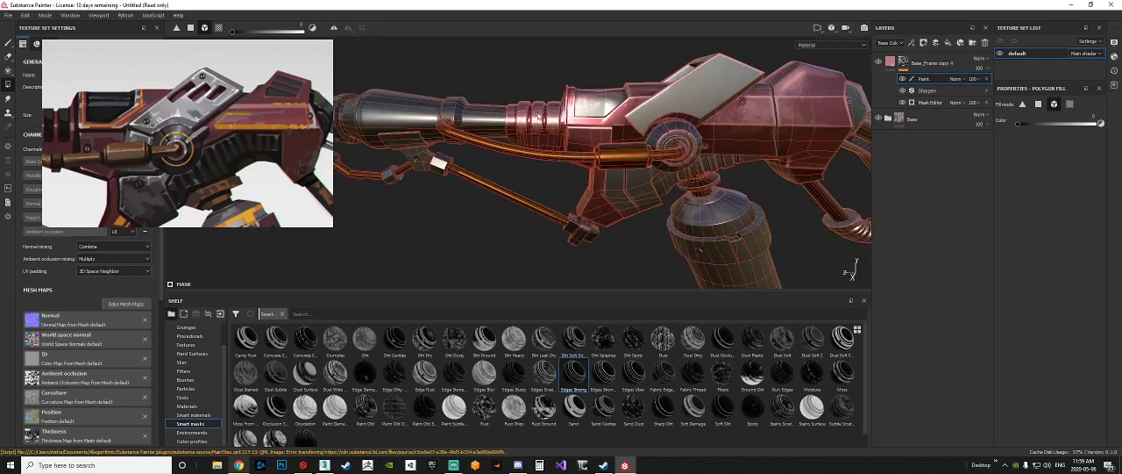
Step: Mask the edge wear off the slanted side plate and the round hub beneath it
scroll(627, 181, "up", 5)
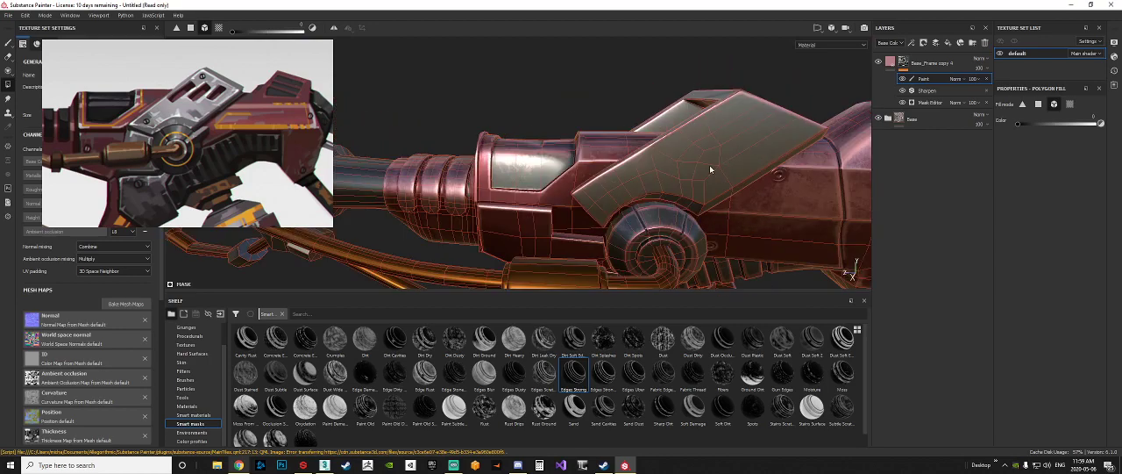
left_click(726, 146)
middle_click_drag(704, 160, 770, 128, "alt")
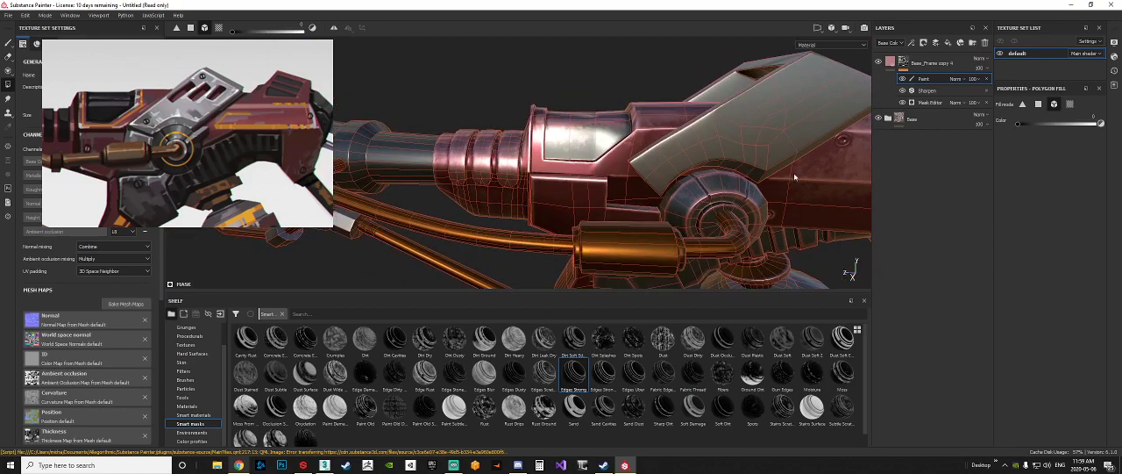
left_click(687, 202)
mouse_move(732, 195)
left_mouse_down("alt")
mouse_move(596, 228)
mouse_move(640, 208)
mouse_move(745, 195)
left_mouse_up("alt")
left_click_drag(491, 175, 531, 149, "alt")
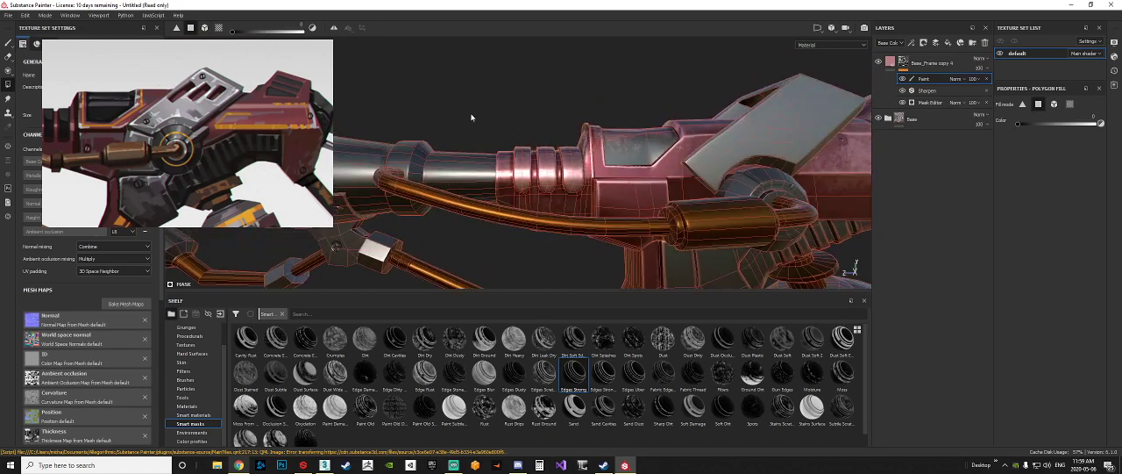
Step: Try masking the edge wear off the barrel-collar ribs with a mesh-mode polygon fill in black
left_click(1055, 104)
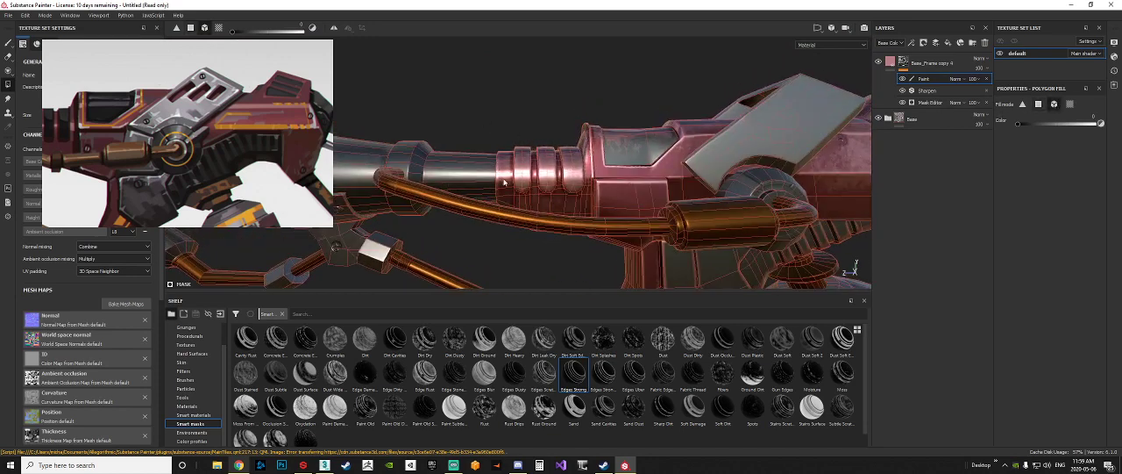
left_click(504, 182)
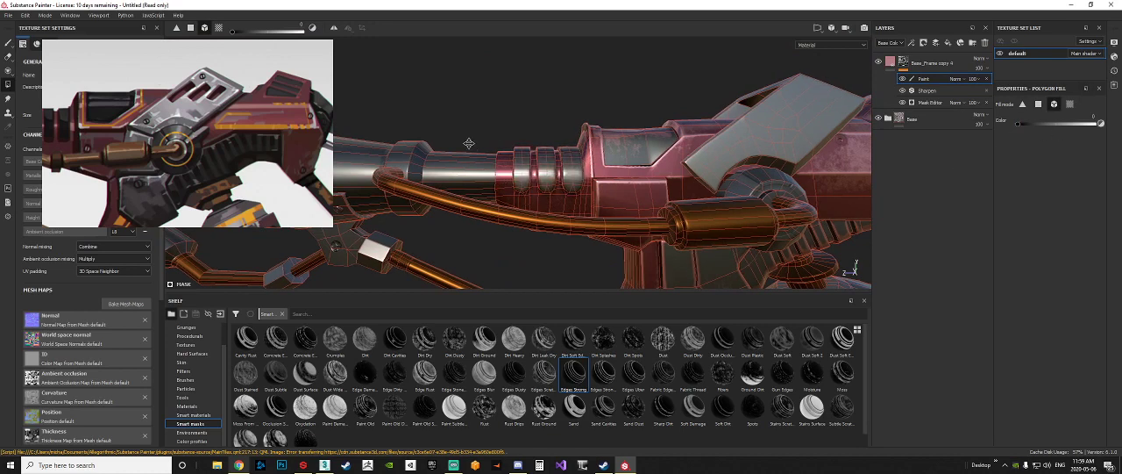
left_click_drag(469, 143, 439, 137, "alt")
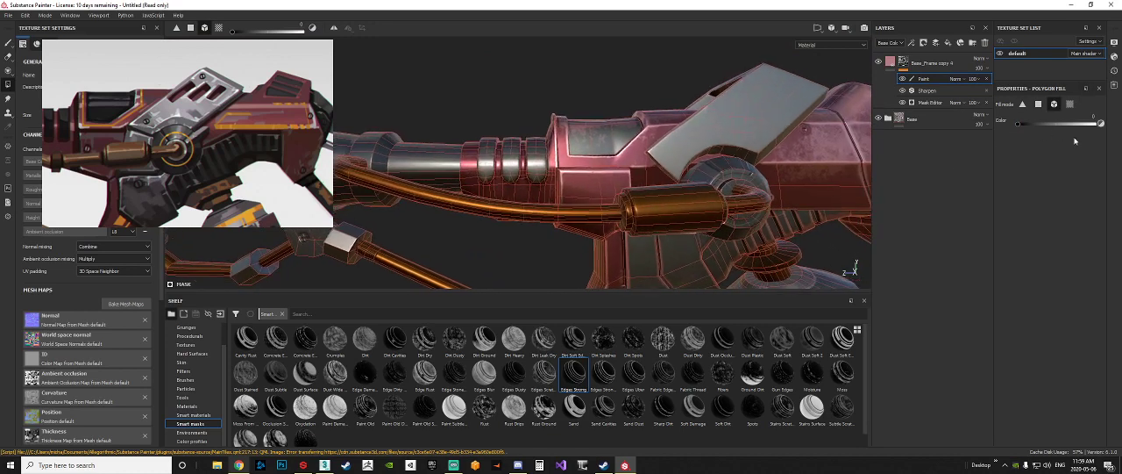
Step: Try restoring the edge wear around the barrel collar face by face with white polygon fill
left_click(1039, 104)
scroll(524, 102, "up", 5)
left_click_drag(529, 121, 452, 116, "alt")
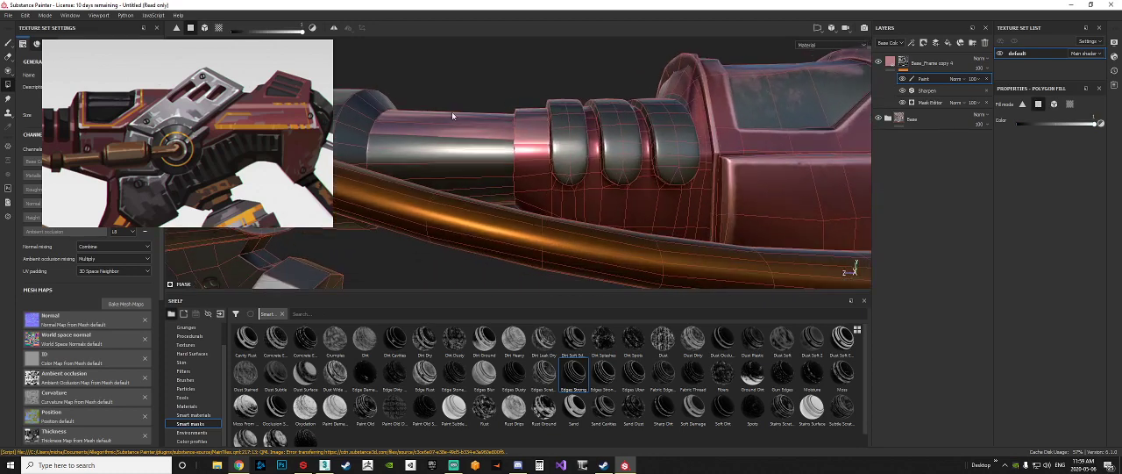
left_click_drag(532, 167, 410, 99, "alt")
left_click_drag(482, 127, 538, 169, "alt")
left_click(550, 164)
left_click(541, 129)
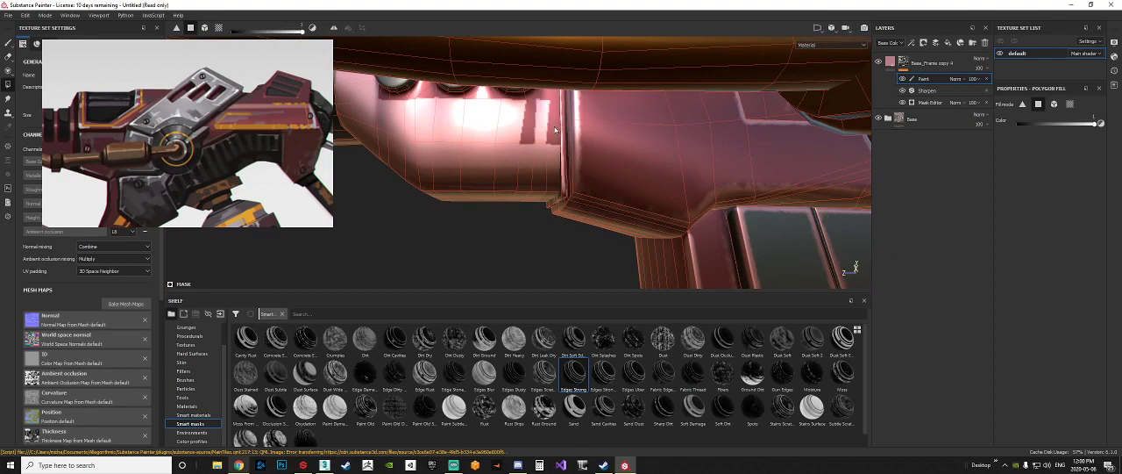
left_click_drag(554, 130, 650, 184, "alt")
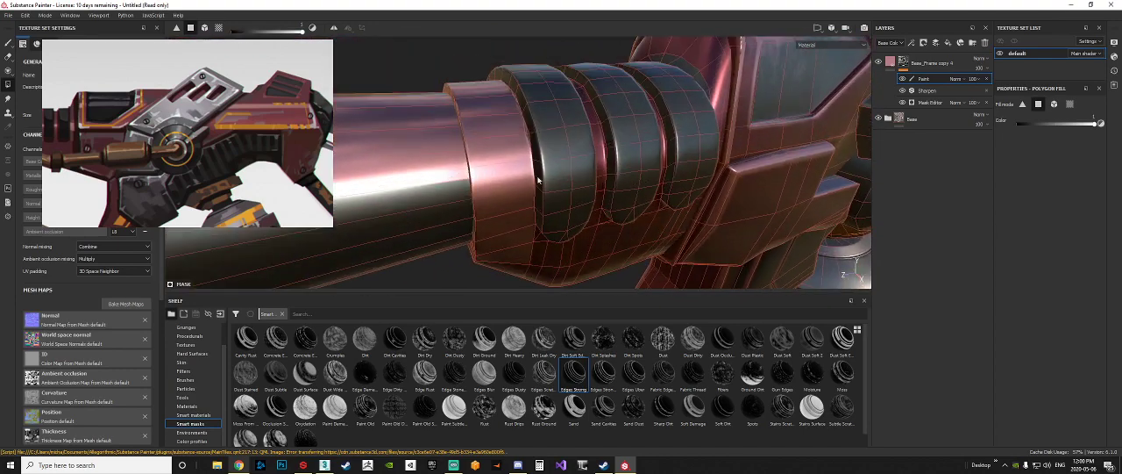
left_click(513, 139)
left_click_drag(595, 164, 662, 145, "alt")
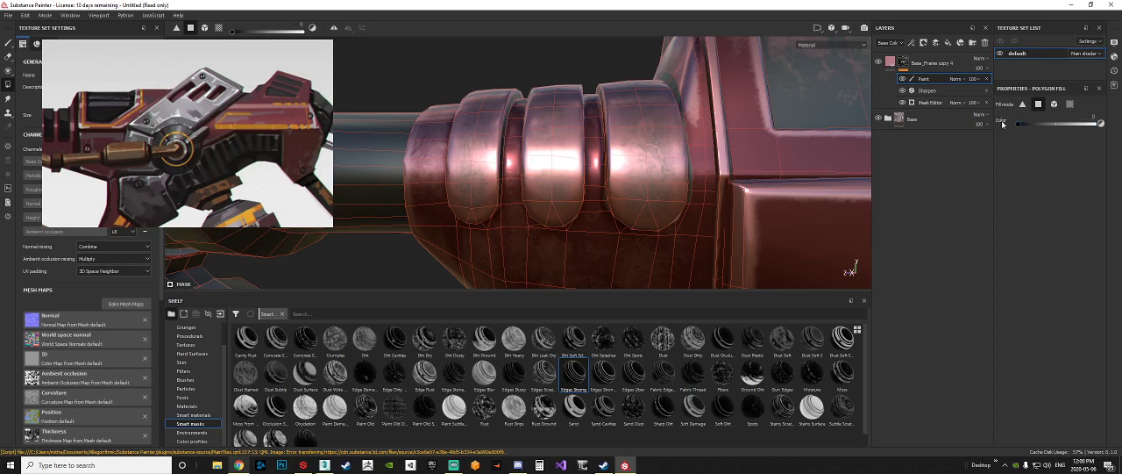
Step: Mask the edge wear off the front collar rib face by face with black polygon fill
left_click_drag(516, 154, 511, 128, "alt")
left_click(513, 149)
right_click_drag(511, 128, 525, 134, "alt")
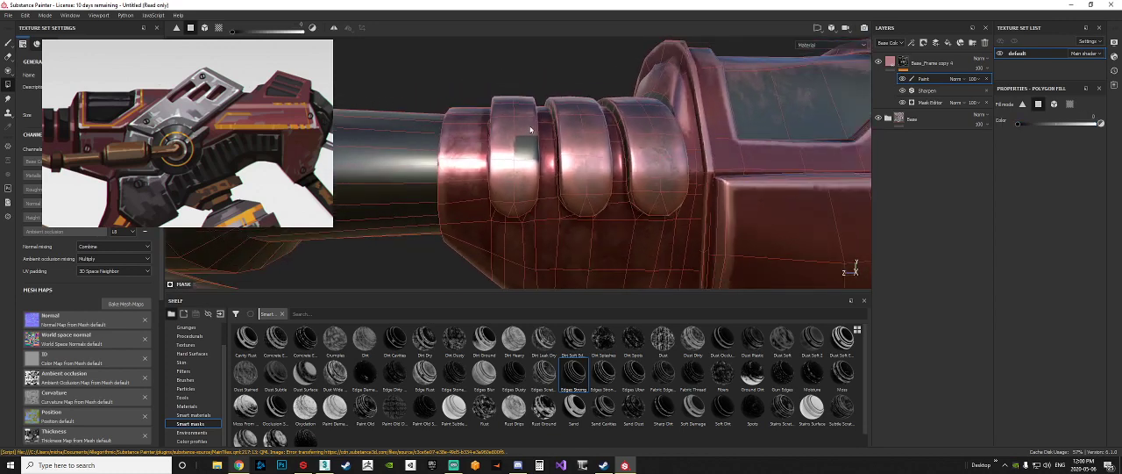
mouse_move(524, 134)
middle_mouse_down("alt")
mouse_move(542, 129)
mouse_move(523, 131)
middle_mouse_up("alt")
left_click_drag(503, 111, 507, 207)
middle_click_drag(550, 95, 507, 116, "alt")
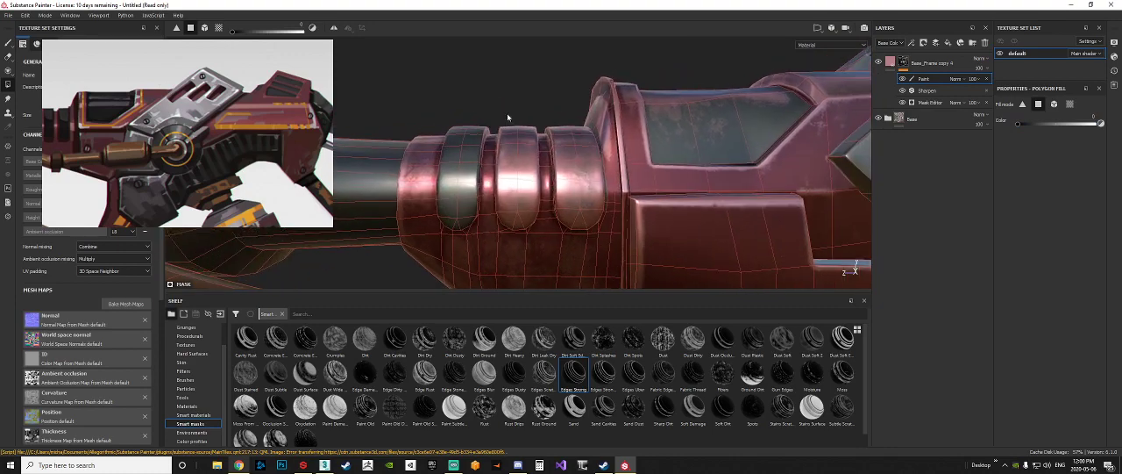
Step: Continue the black polygon fill over the remaining collar ribs, working around their upper and hidden faces
left_click_drag(509, 137, 583, 151, "alt")
scroll(506, 135, "up", 5)
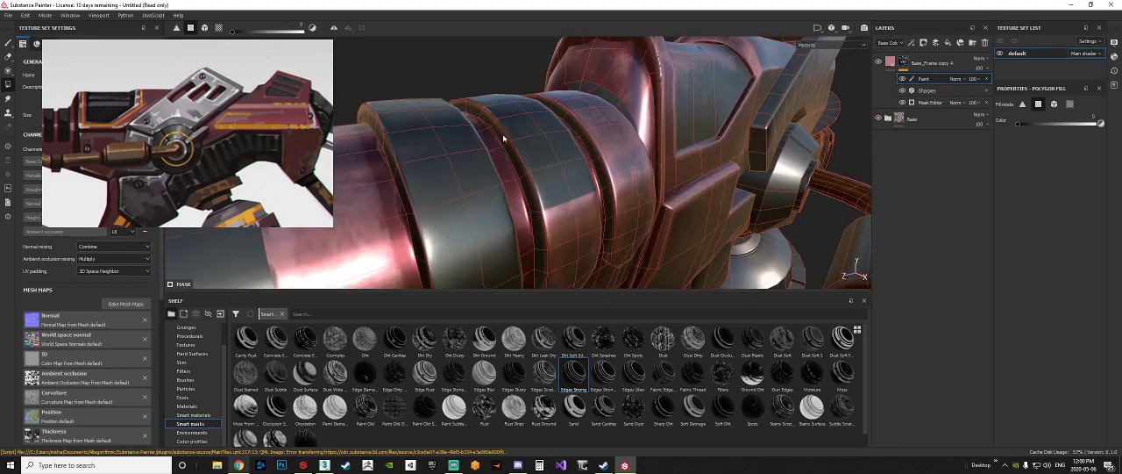
left_click_drag(508, 147, 468, 140, "alt")
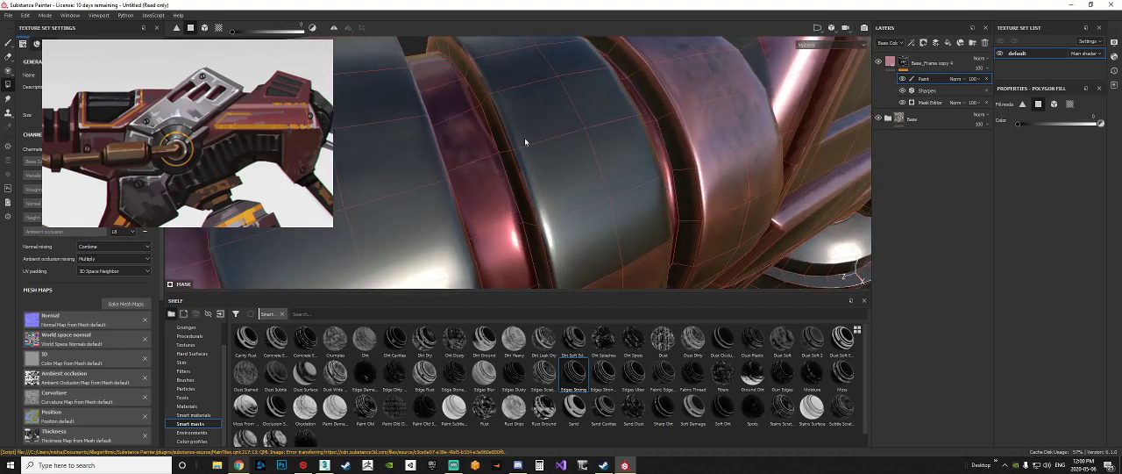
scroll(570, 165, "down", 5)
left_click_drag(573, 171, 546, 158, "alt")
middle_click_drag(566, 159, 582, 130, "alt")
left_click_drag(582, 131, 575, 98, "alt")
left_click_drag(573, 94, 513, 177)
left_click_drag(539, 102, 642, 162, "alt")
scroll(545, 152, "up", 5)
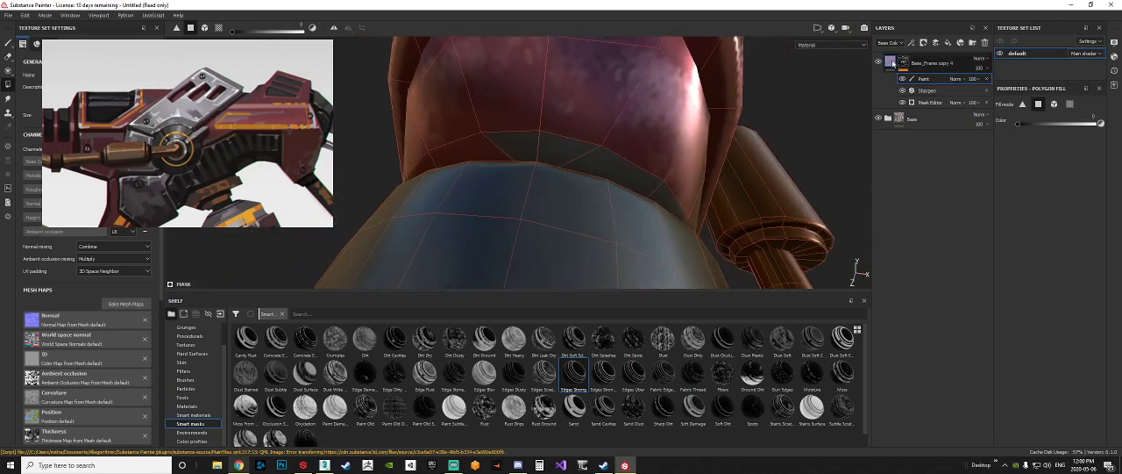
Step: Remove the stray collar faces from the Base_Frame copy 1 mask in the Base folder, and select that layer's fill
left_click(888, 118)
left_click(912, 180)
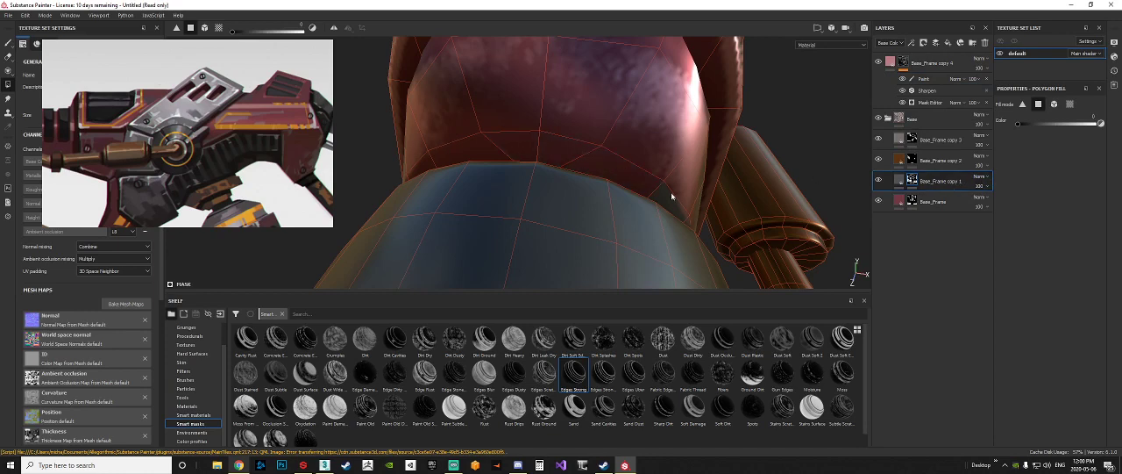
scroll(670, 194, "down", 3)
left_click(900, 180)
left_click_drag(776, 171, 529, 182, "alt")
scroll(639, 175, "down", 8)
scroll(589, 146, "up", 7)
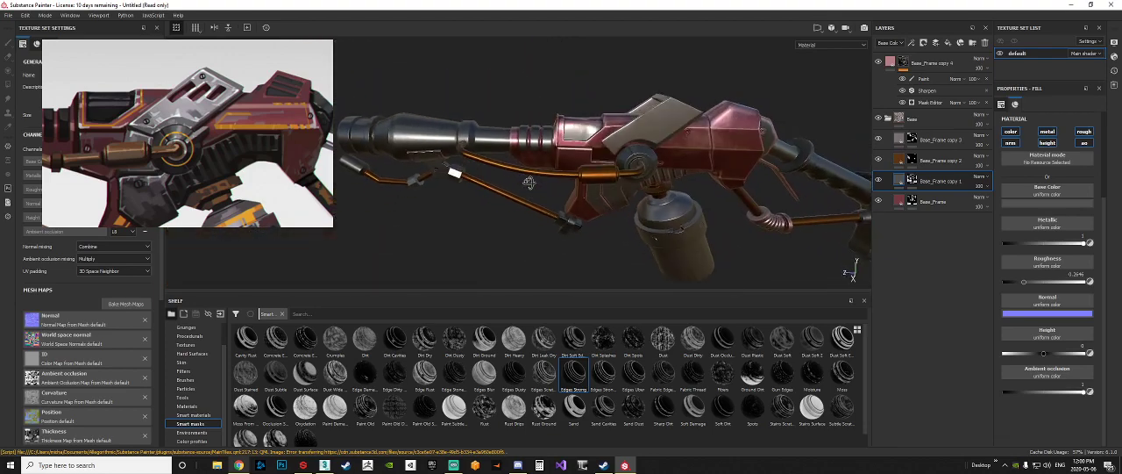
Step: Mask the edge wear off the grey inset panel behind the barrel collar with black polygon fill, and select the edge-wear layer's mask
scroll(535, 166, "up", 6)
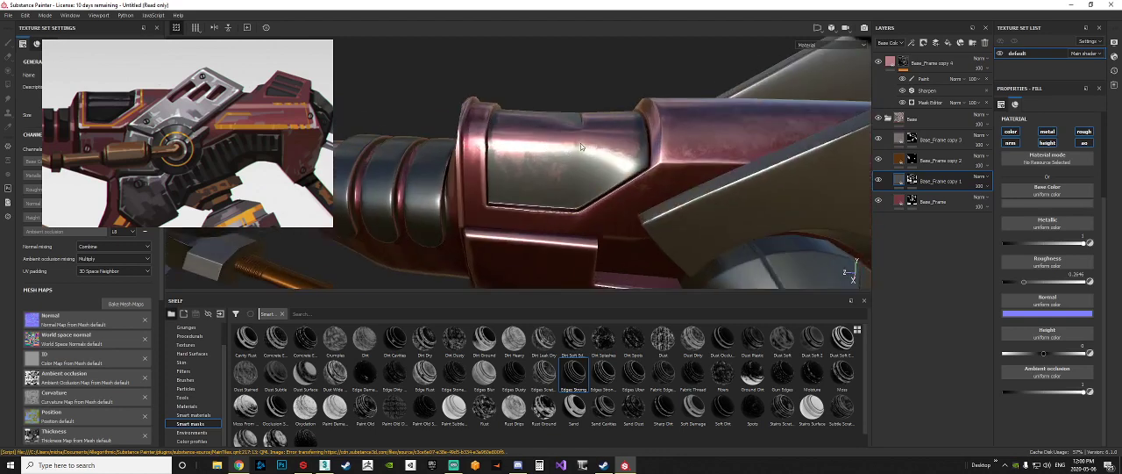
left_click(942, 79)
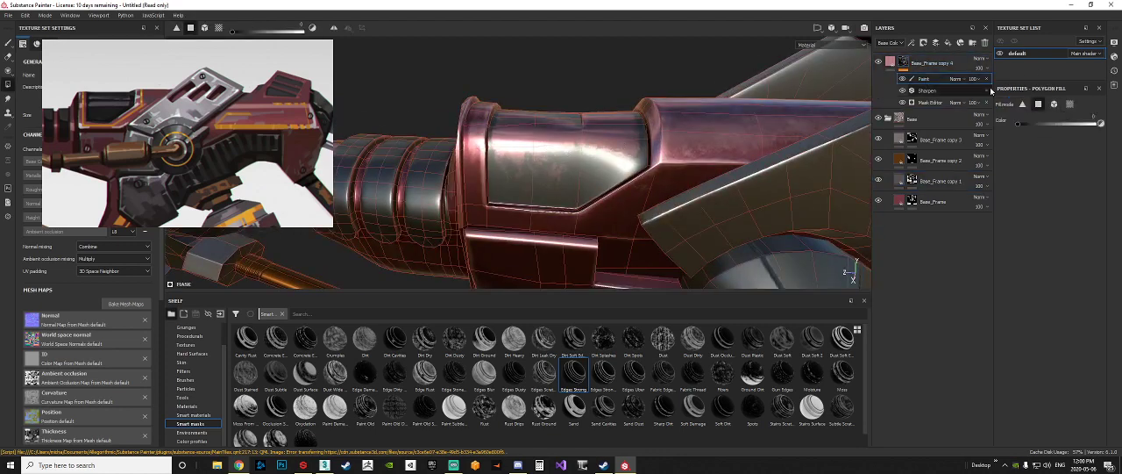
left_click_drag(545, 143, 654, 170, "alt")
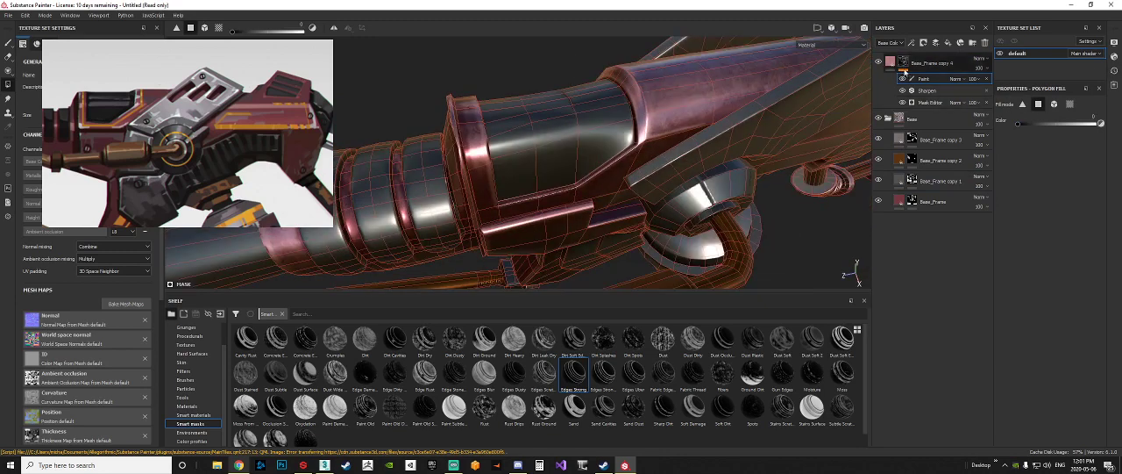
left_click(947, 68)
left_click(904, 63)
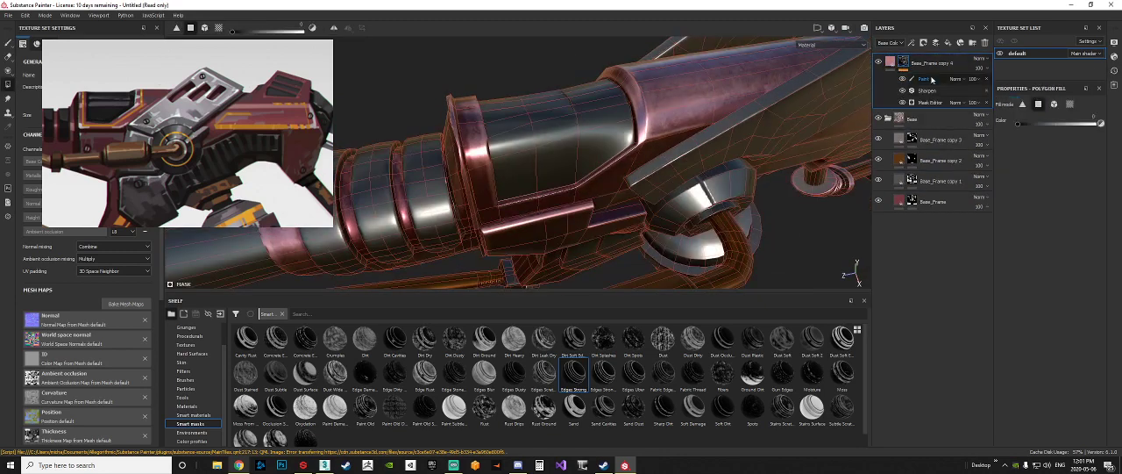
Step: Examine the frame, copper pipes and rear grip from several angles for edge wear outside the red parts
scroll(569, 167, "down", 5)
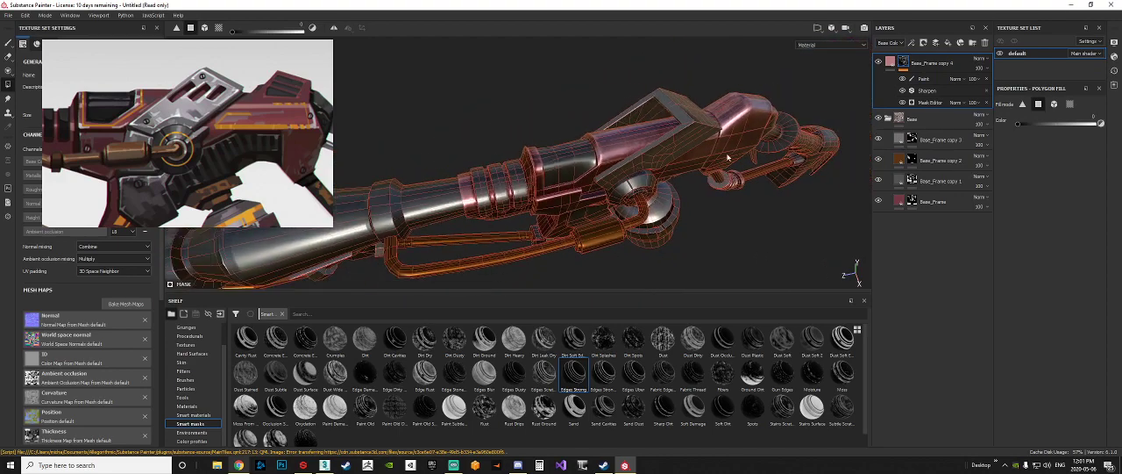
middle_click_drag(727, 157, 663, 187, "alt")
left_click_drag(663, 187, 618, 182, "alt")
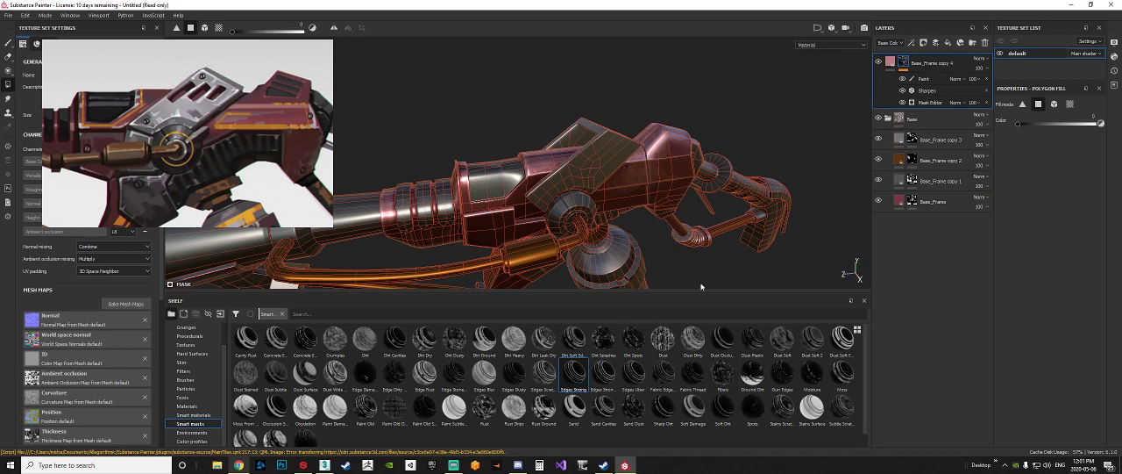
left_click_drag(624, 222, 565, 221, "alt")
mouse_move(543, 184)
left_mouse_down("alt")
mouse_move(389, 175)
mouse_move(606, 165)
mouse_move(622, 196)
mouse_move(556, 182)
left_mouse_up("alt")
scroll(550, 176, "up", 8)
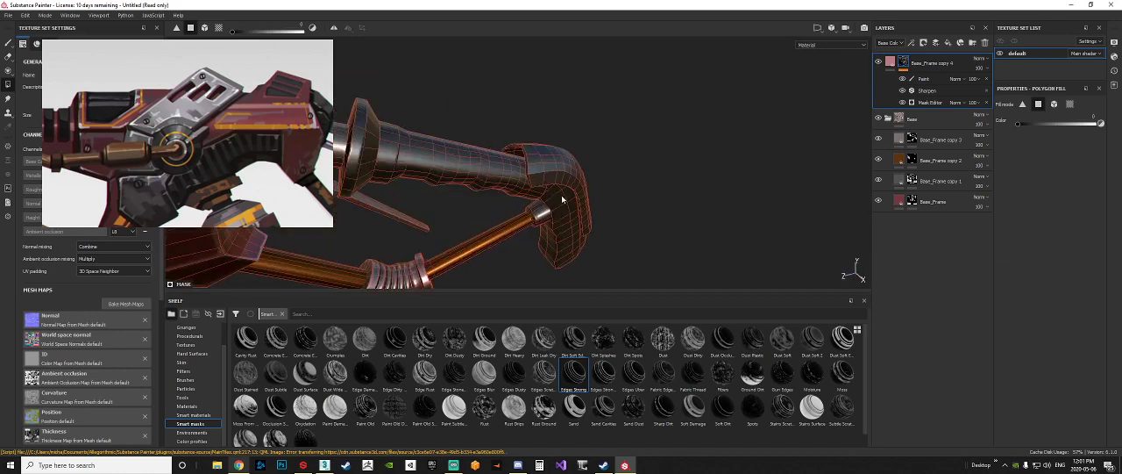
middle_click_drag(551, 175, 607, 217, "alt")
left_click_drag(608, 216, 744, 209, "alt")
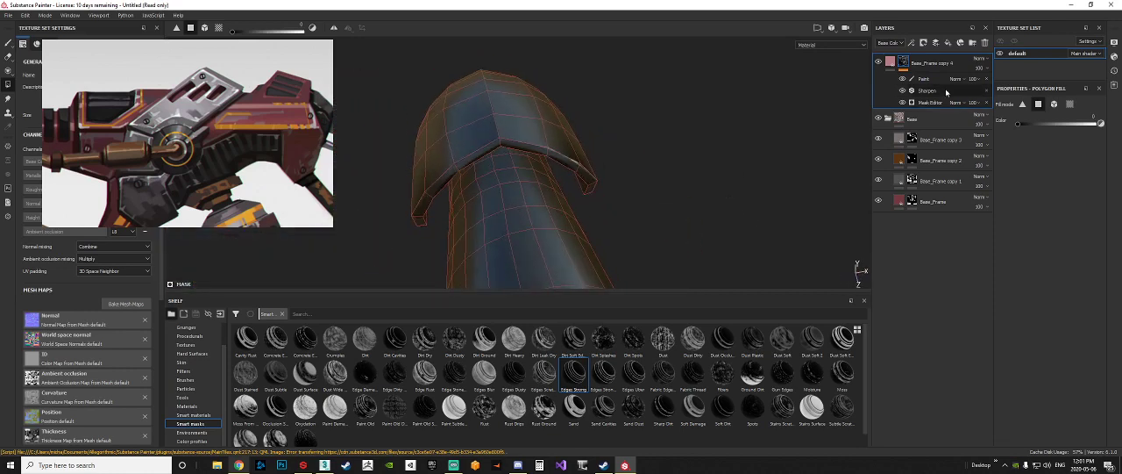
scroll(592, 219, "down", 5)
left_click_drag(607, 219, 416, 180, "alt")
middle_click_drag(417, 180, 556, 219, "alt")
scroll(559, 219, "down", 5)
left_click_drag(558, 220, 512, 184, "alt")
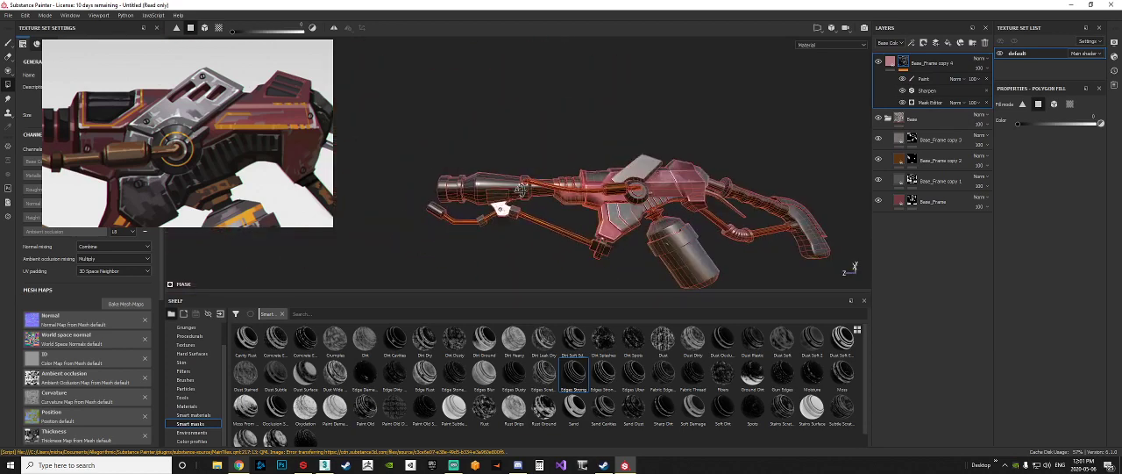
Step: Switch to the Paint tool and render the whole flamethrower in Iray to check its materials
left_click(9, 43)
left_click_drag(570, 116, 538, 132, "alt")
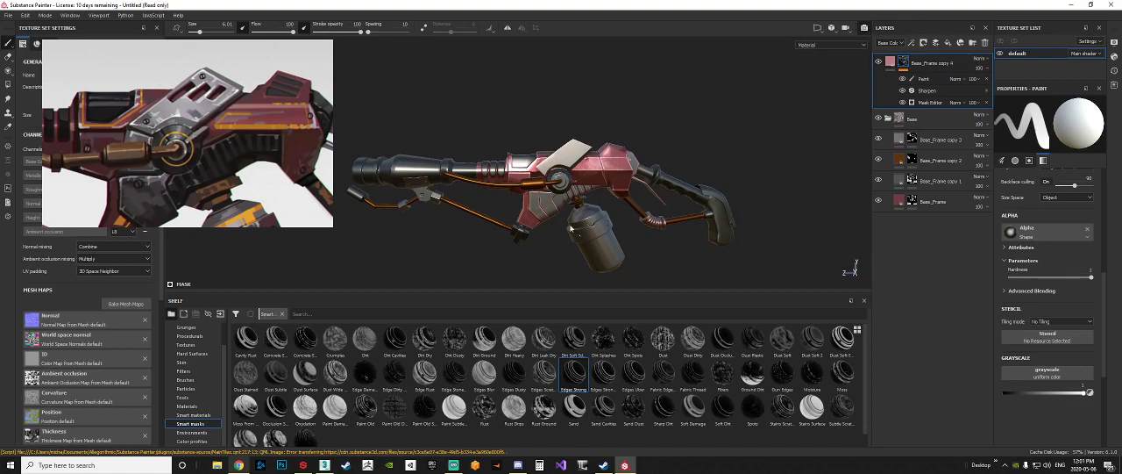
key("F10")
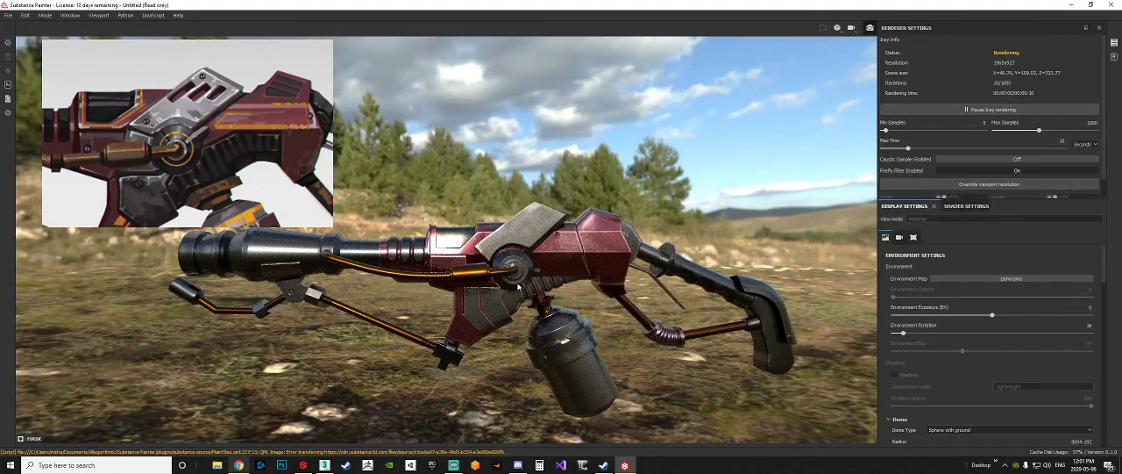
middle_click_drag(518, 286, 591, 286, "alt")
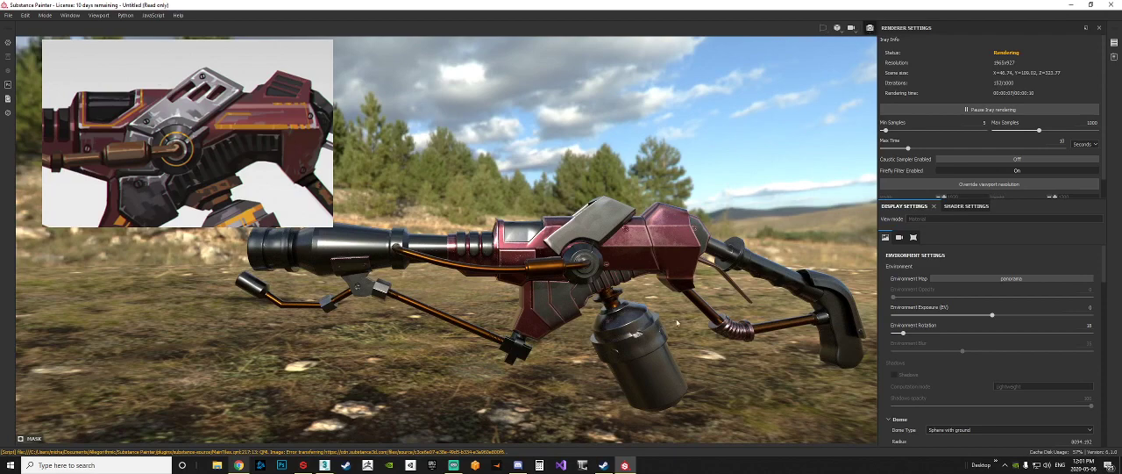
Step: Return to painting mode and review the red frame's edge wear up close and across the whole weapon
key("F9")
mouse_move(676, 263)
left_mouse_down("alt")
mouse_move(673, 243)
mouse_move(634, 232)
mouse_move(662, 208)
left_mouse_up("alt")
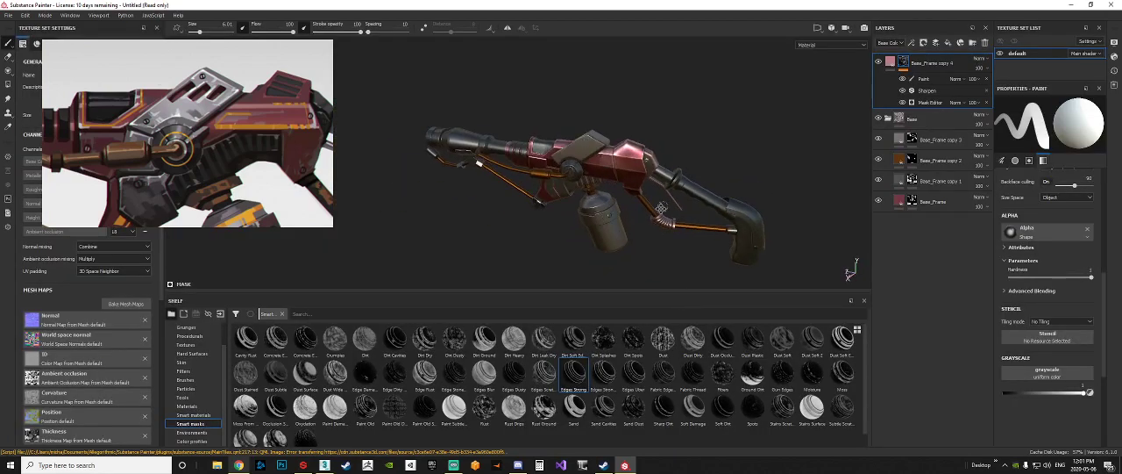
scroll(662, 208, "up", 6)
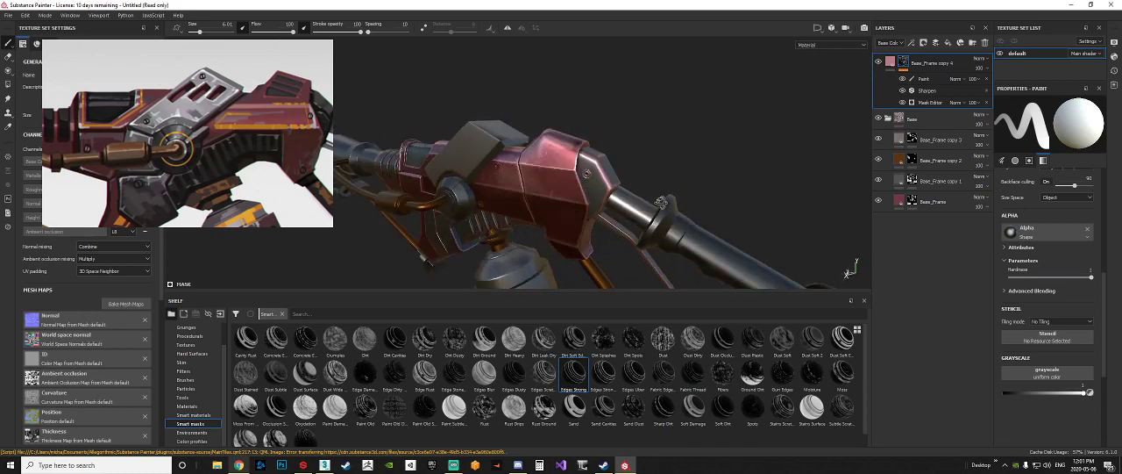
scroll(663, 202, "down", 8)
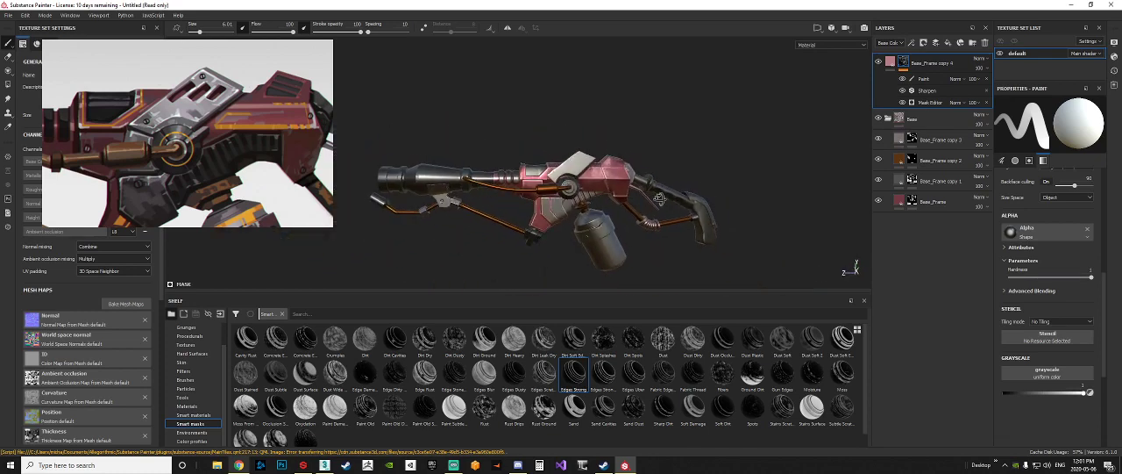
left_click_drag(659, 198, 617, 196, "alt")
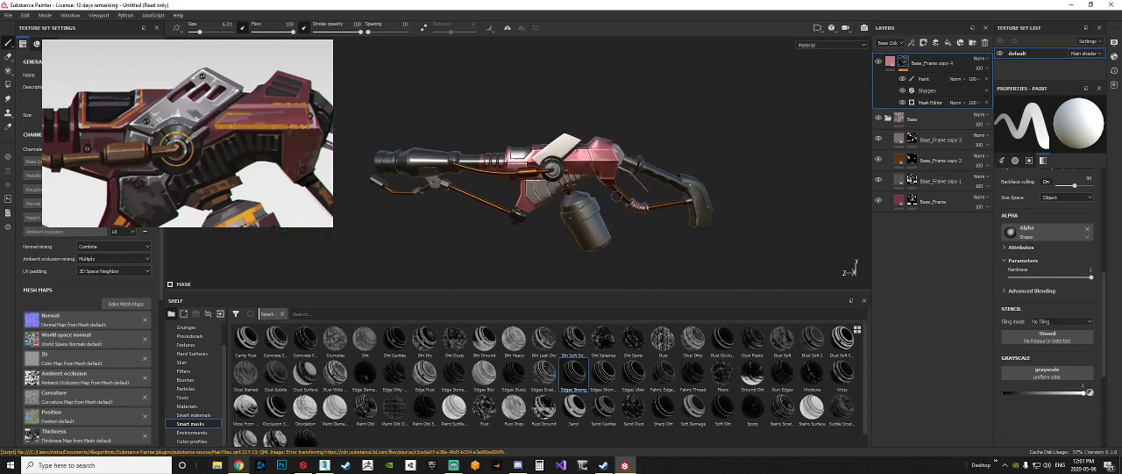